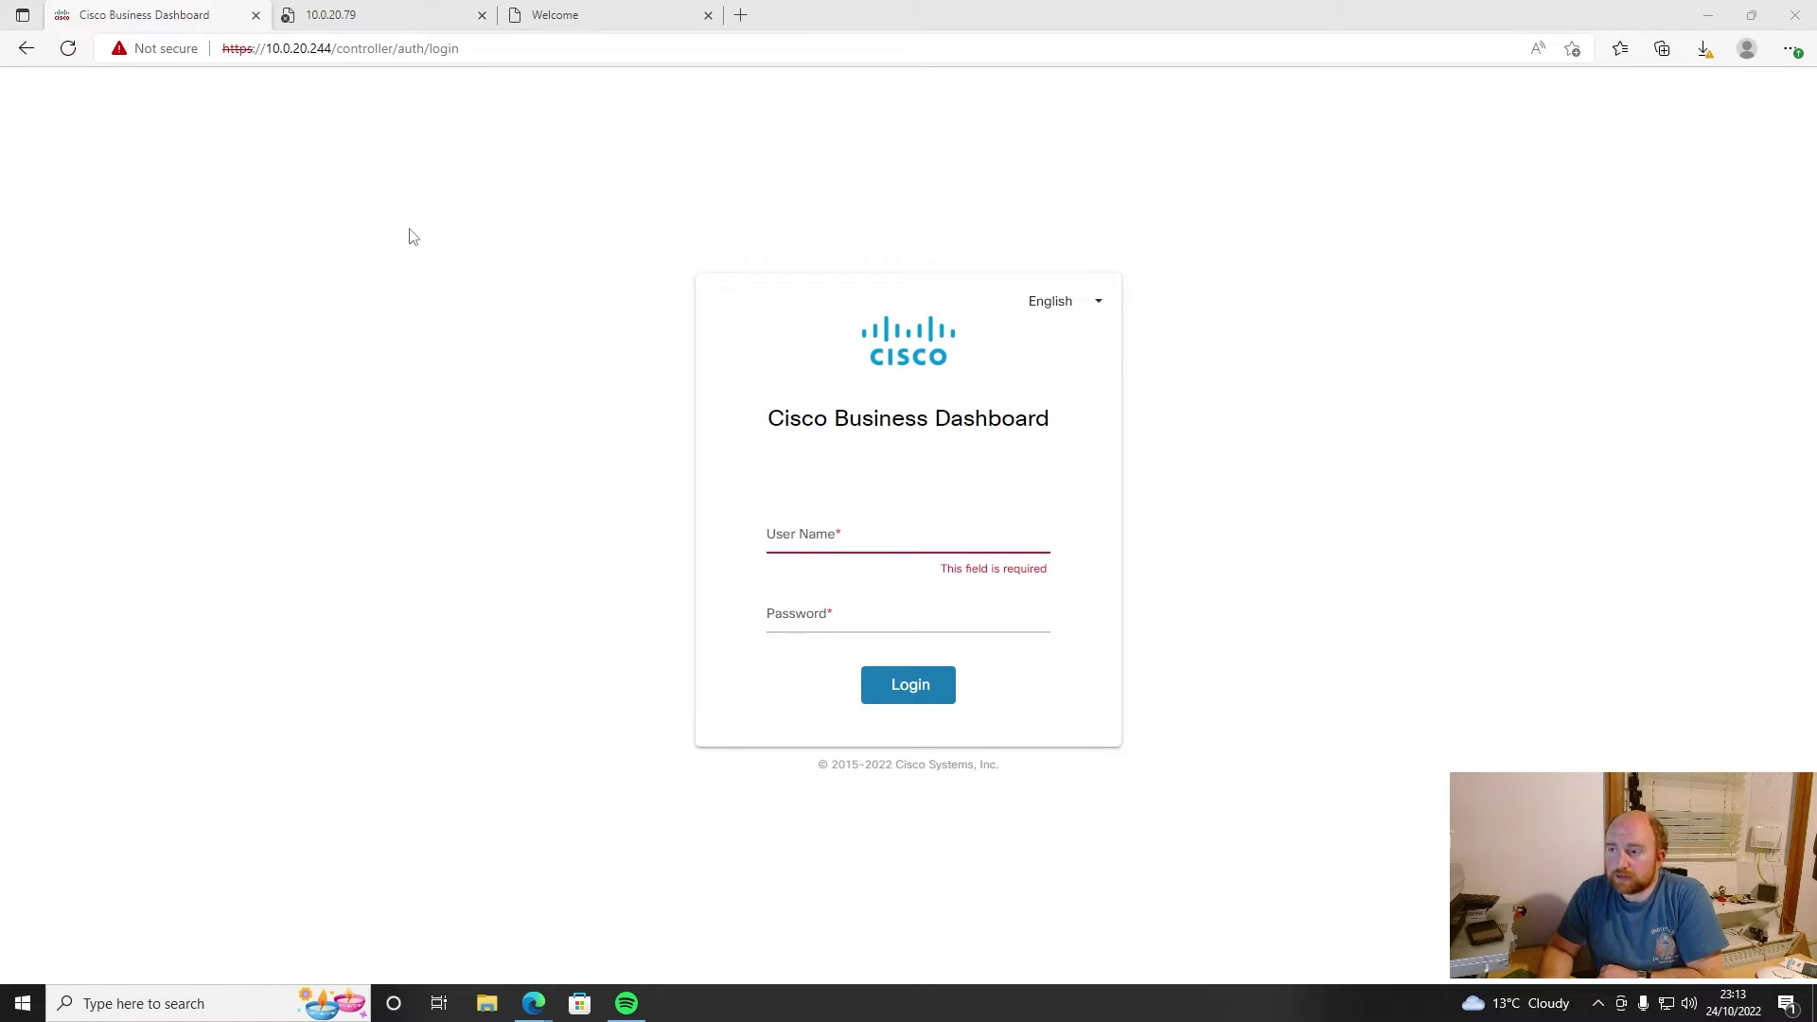
# - Confirm 10.0.20.79 still times out, then view the AP setup welcome page at 10.0.20.99
pyautogui.click(376, 22)
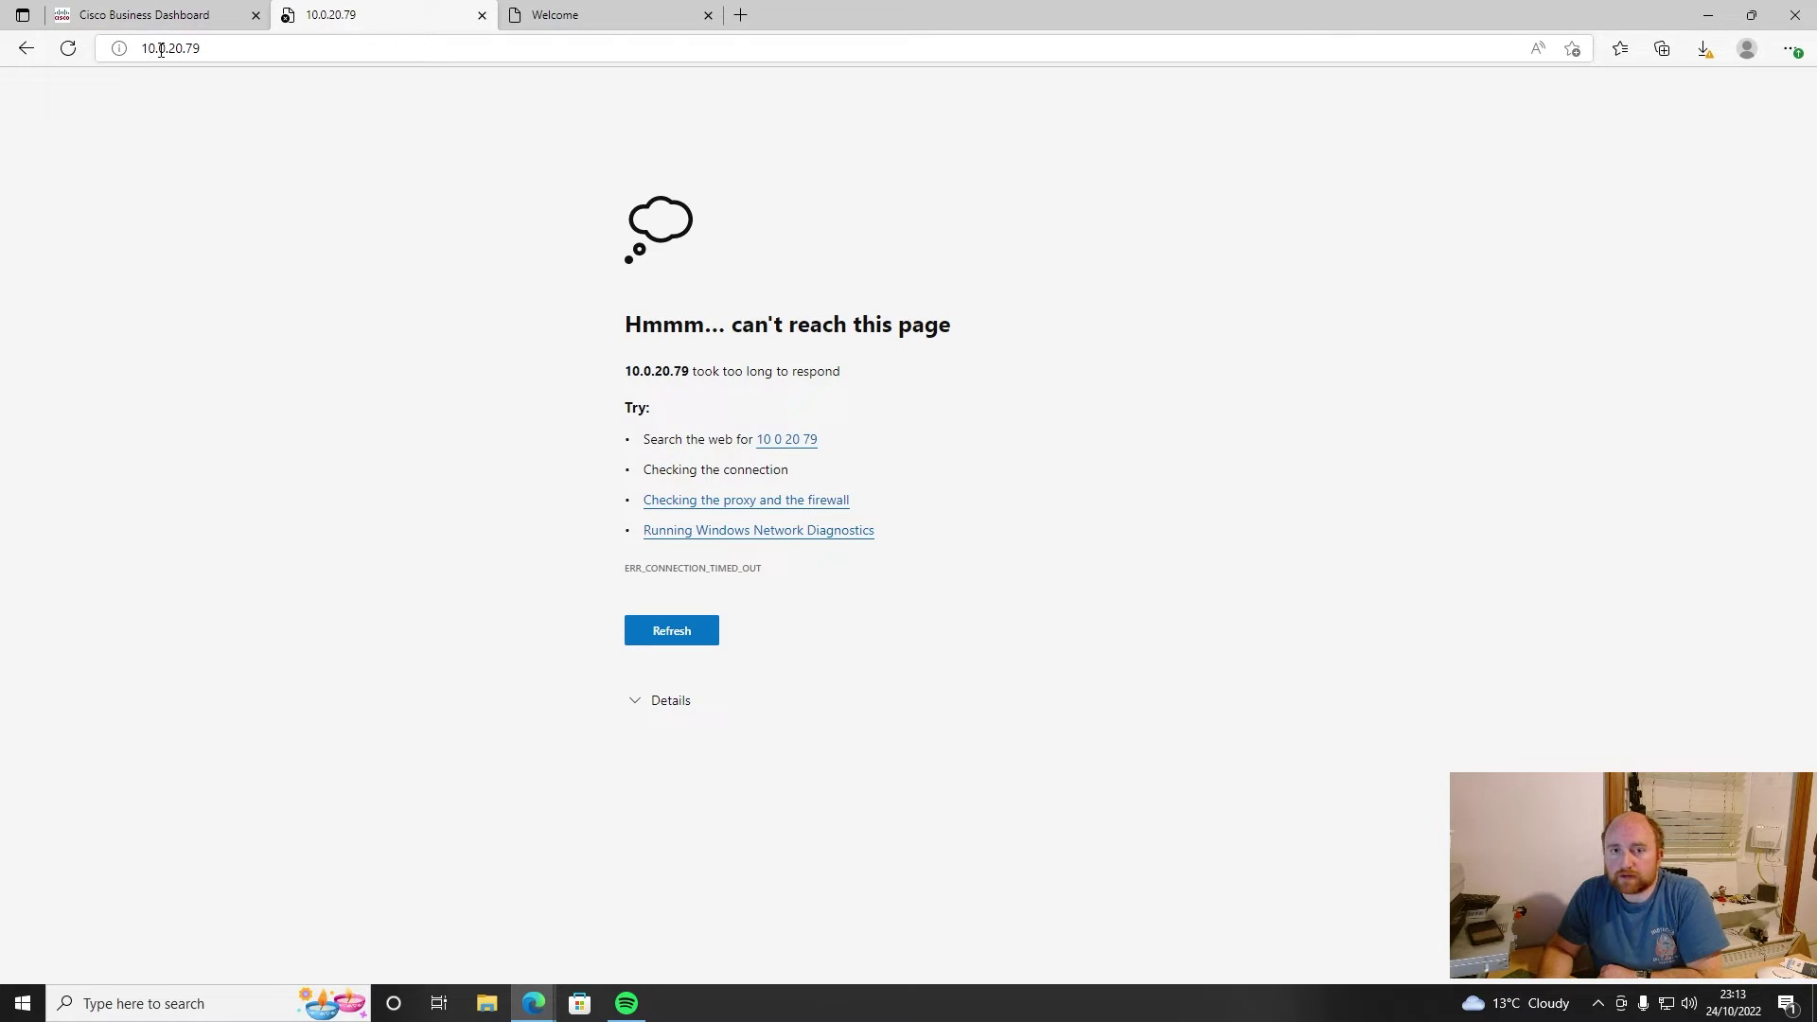
pyautogui.press('F5')
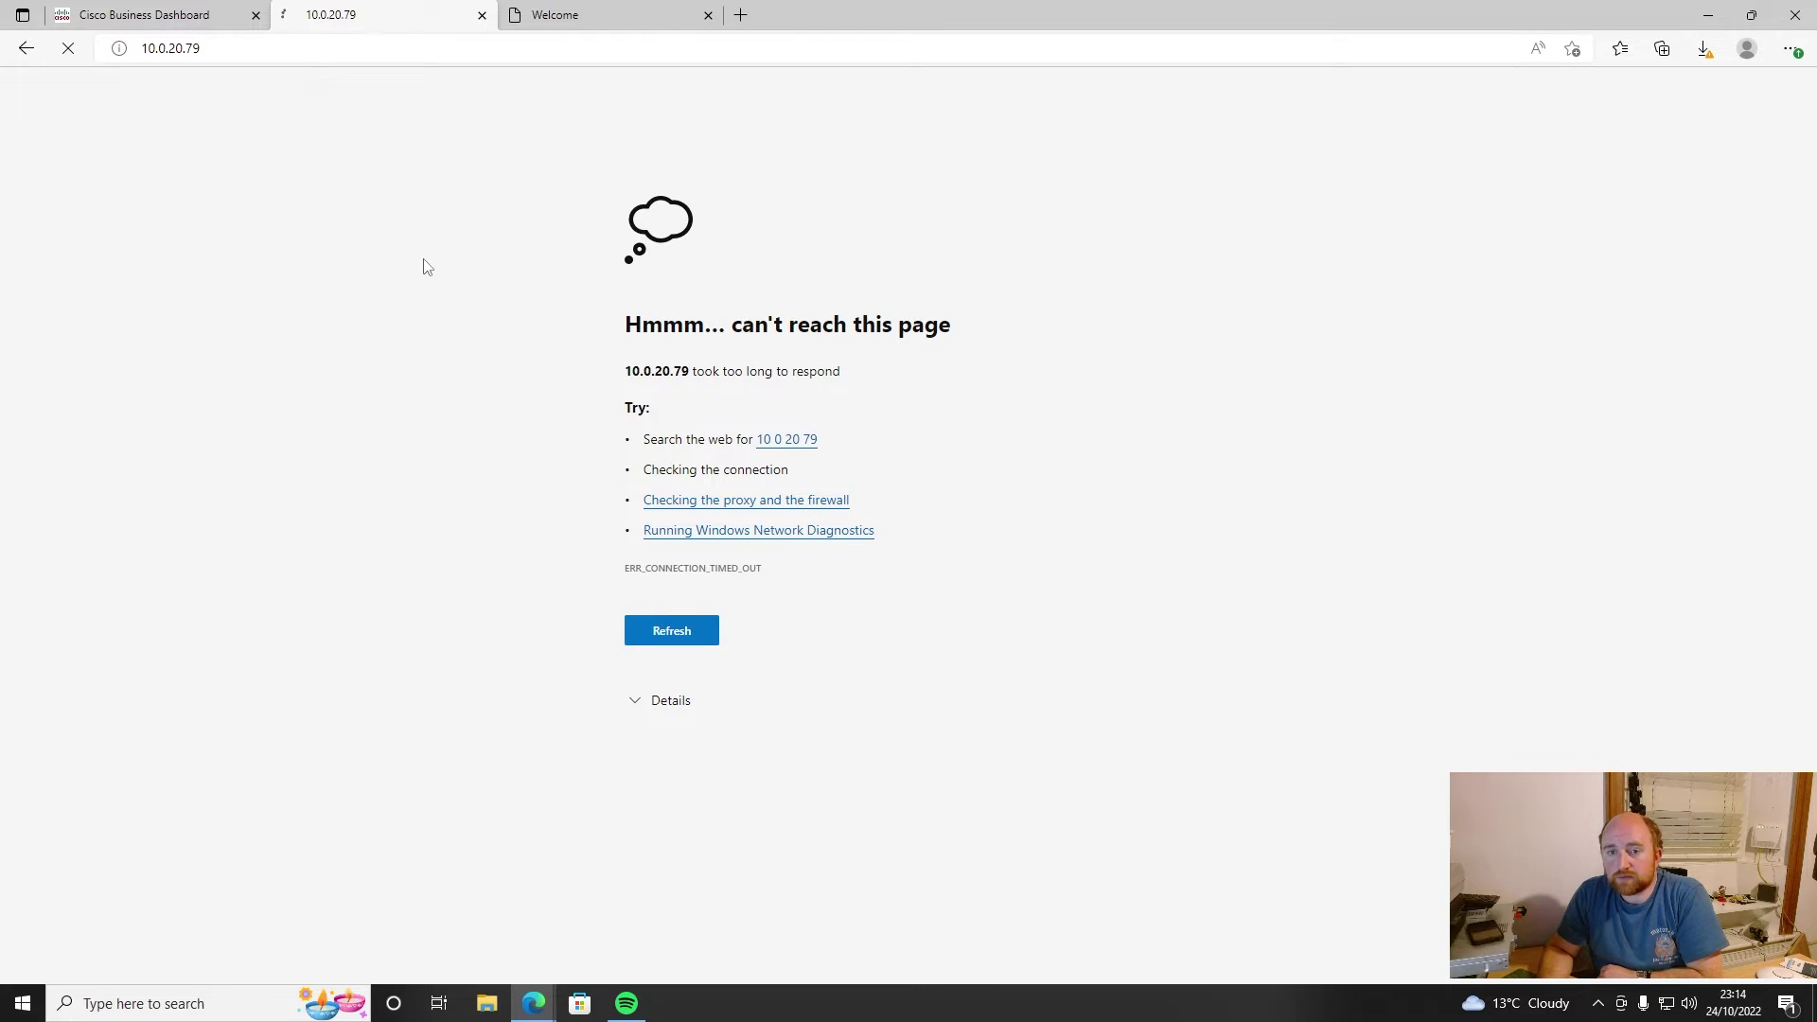
pyautogui.click(571, 21)
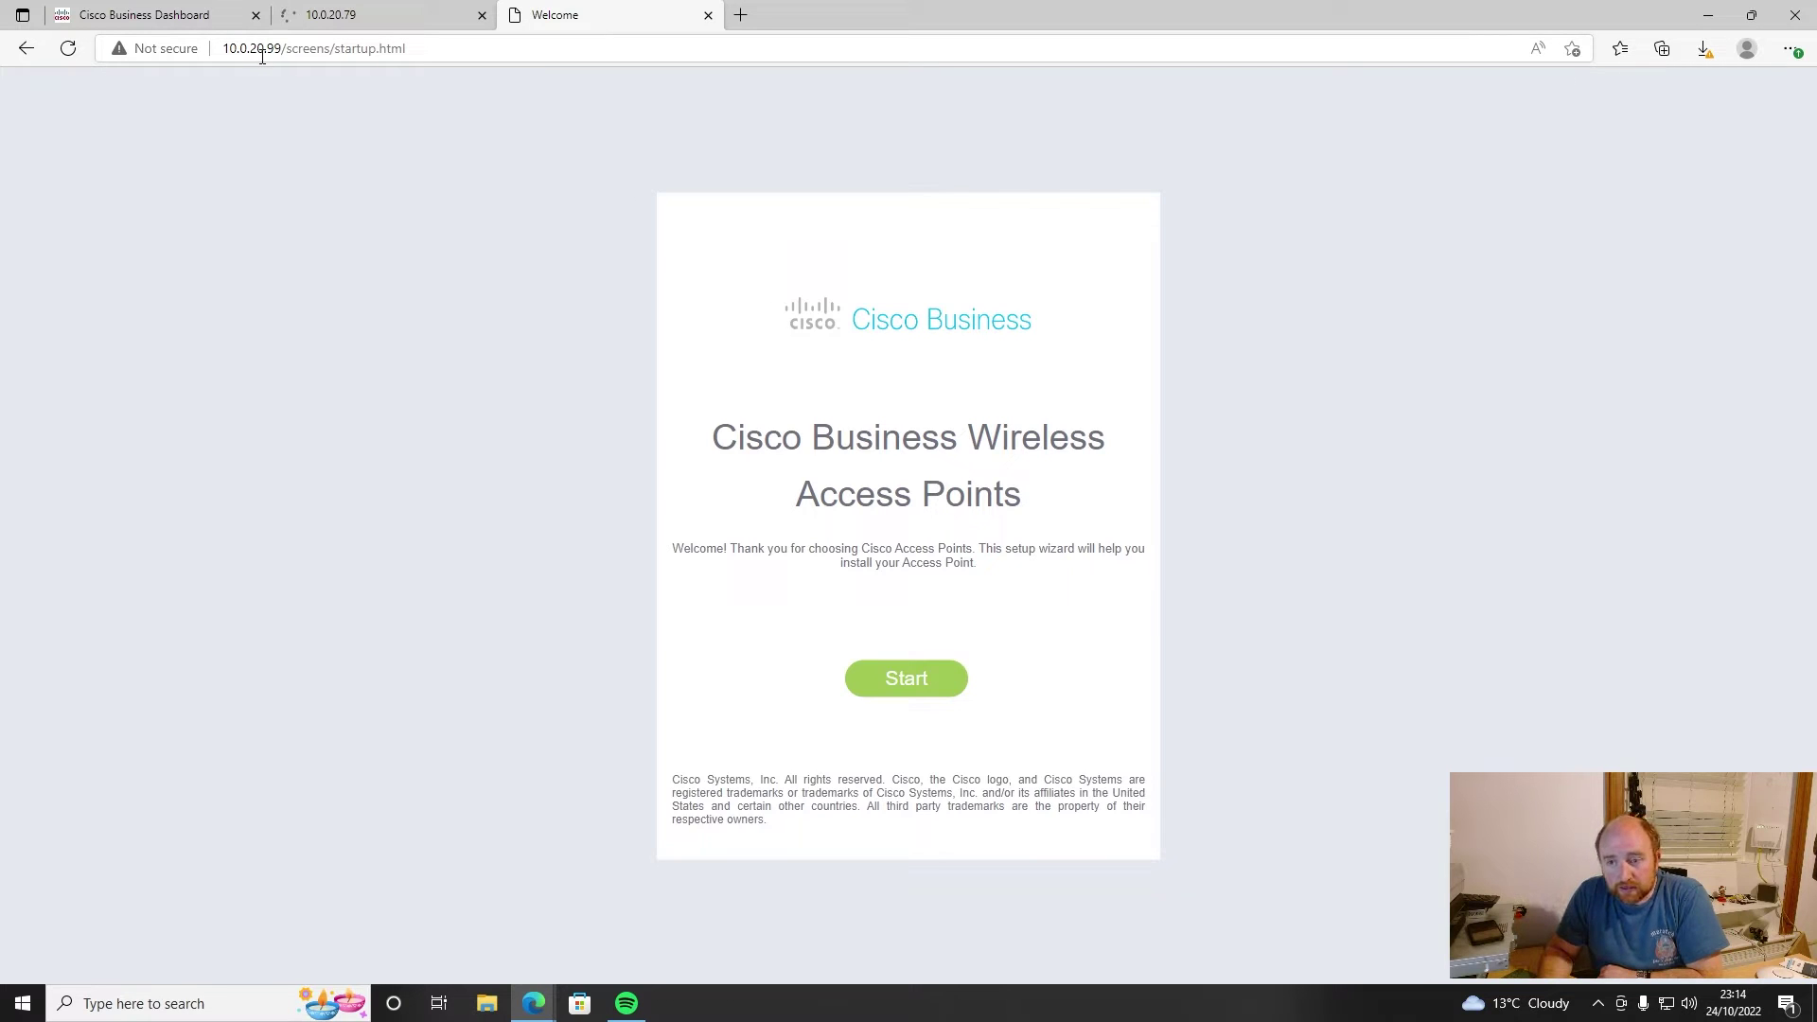
# - Start the wizard and create the admin account with the chosen password entered twice
pyautogui.click(894, 688)
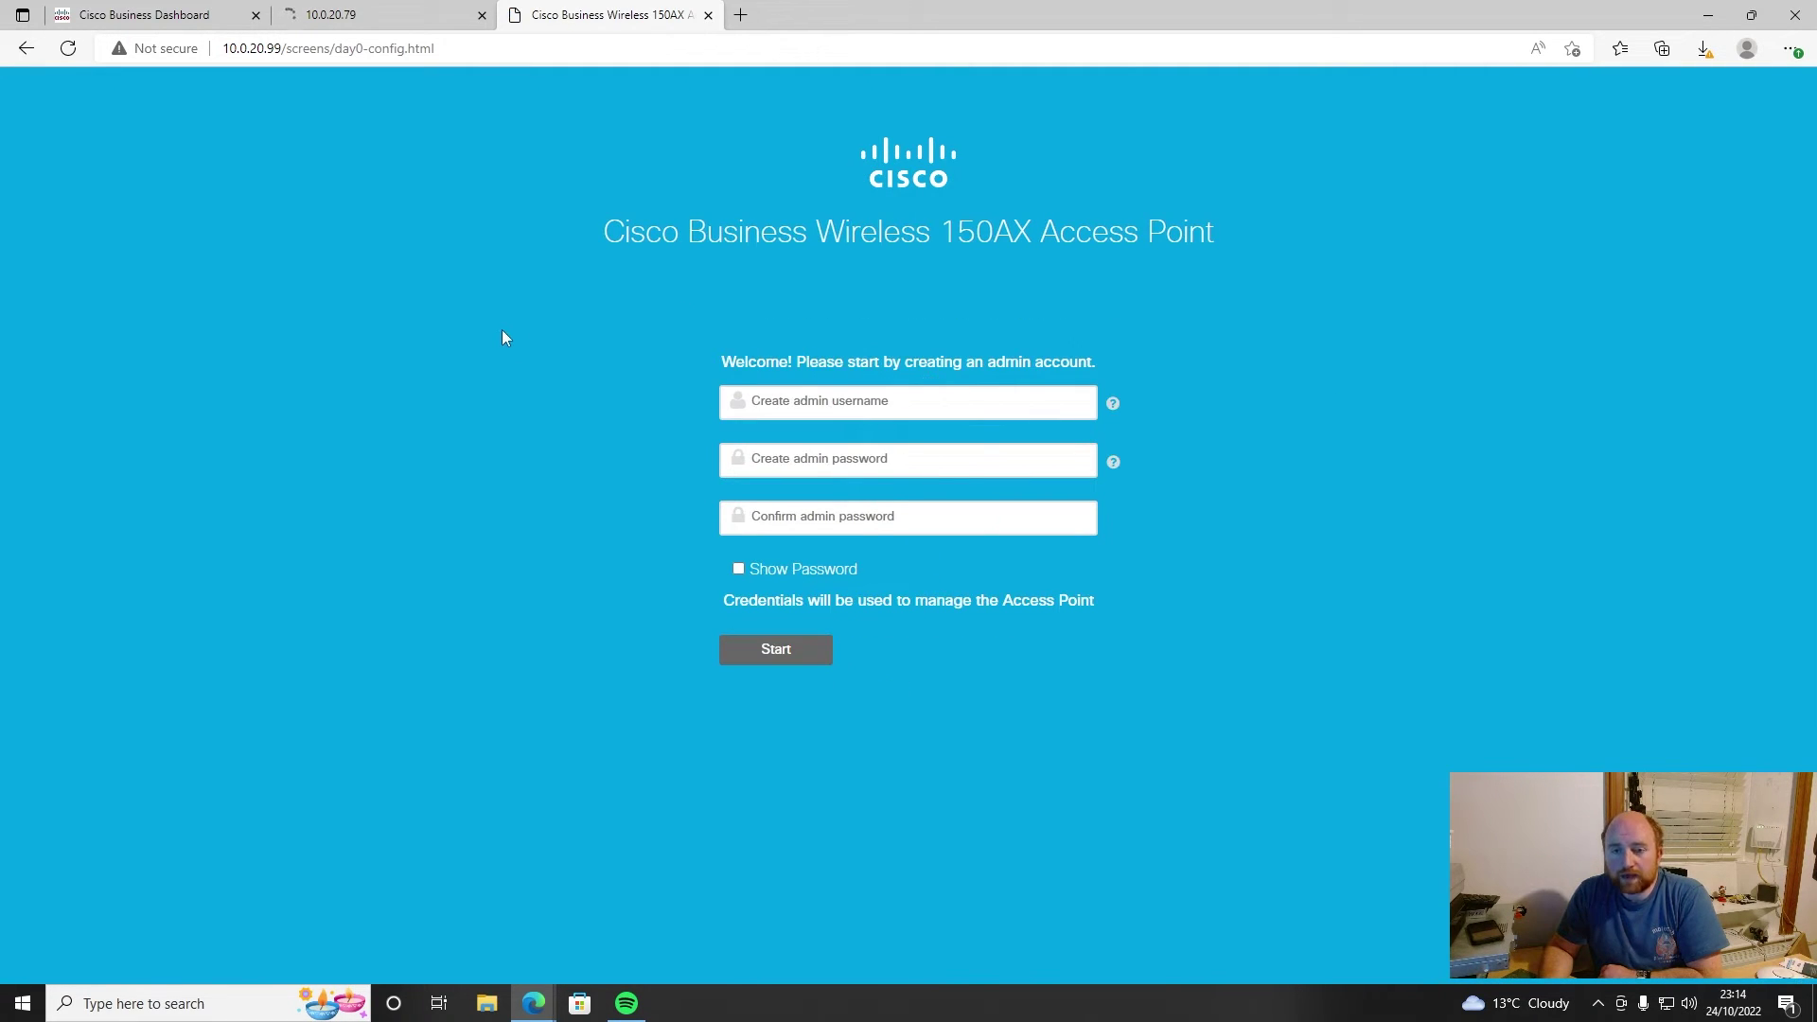
pyautogui.click(862, 402)
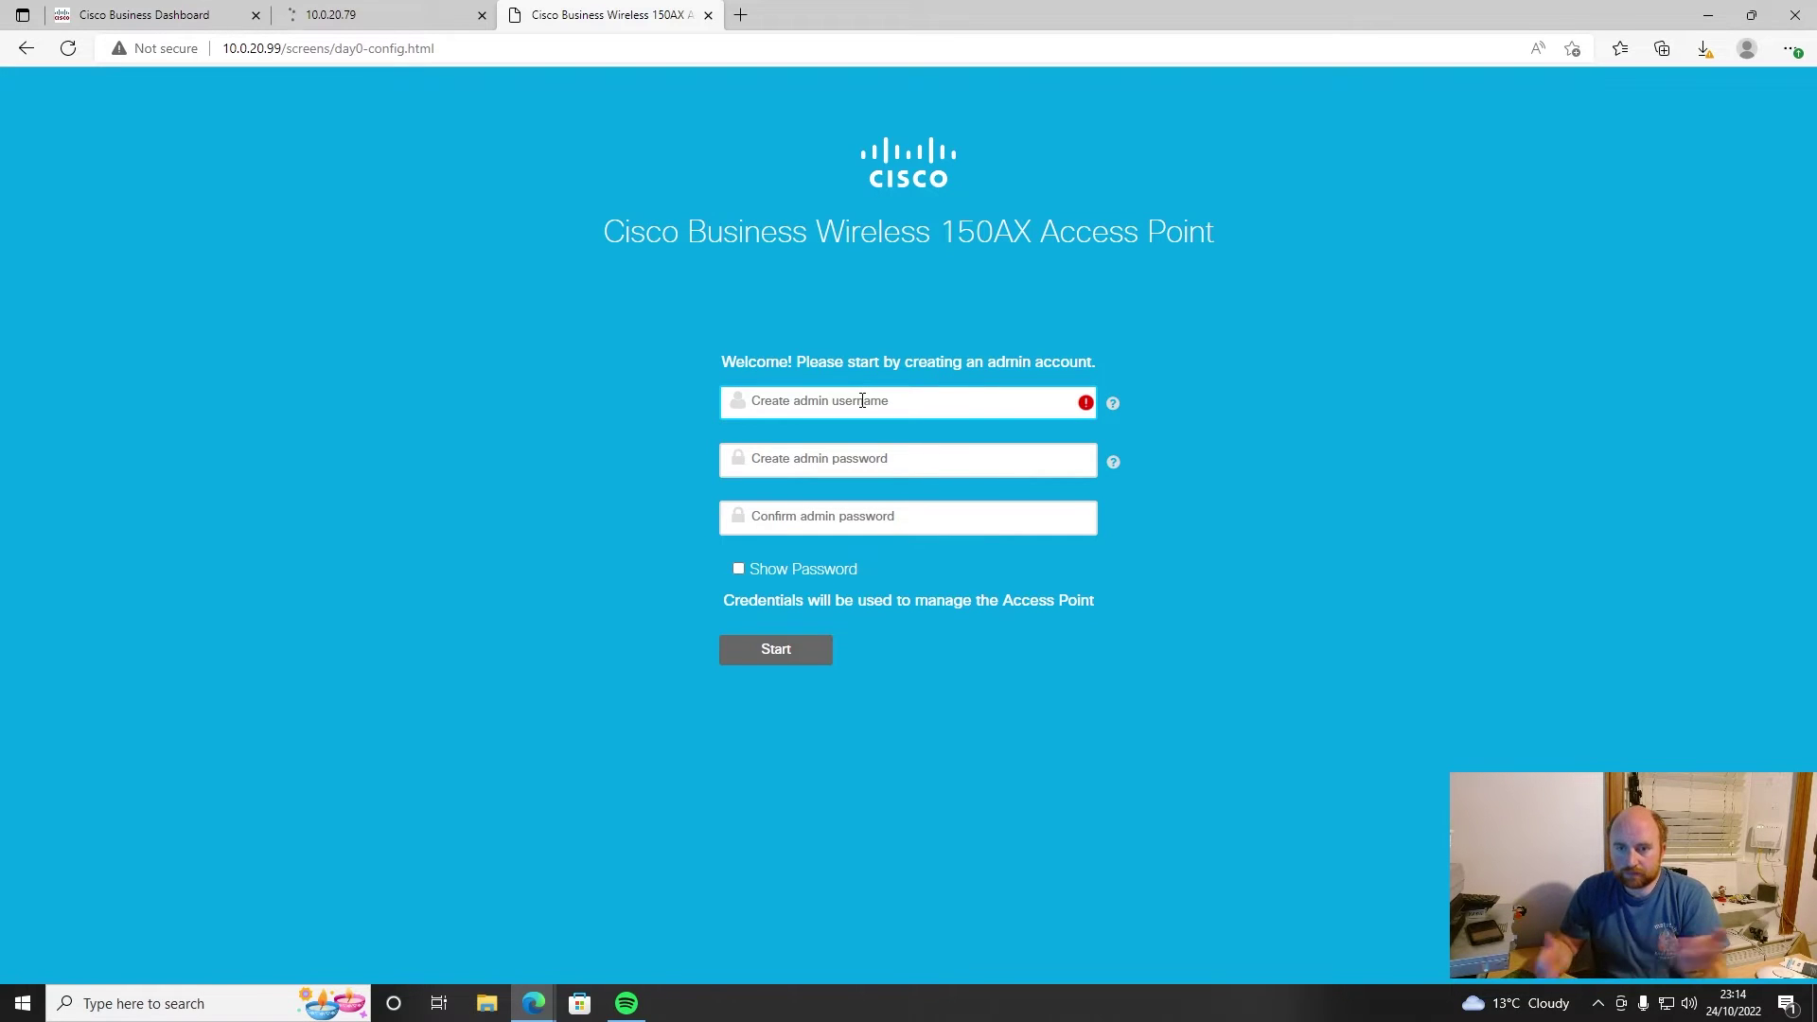
pyautogui.write('admin')
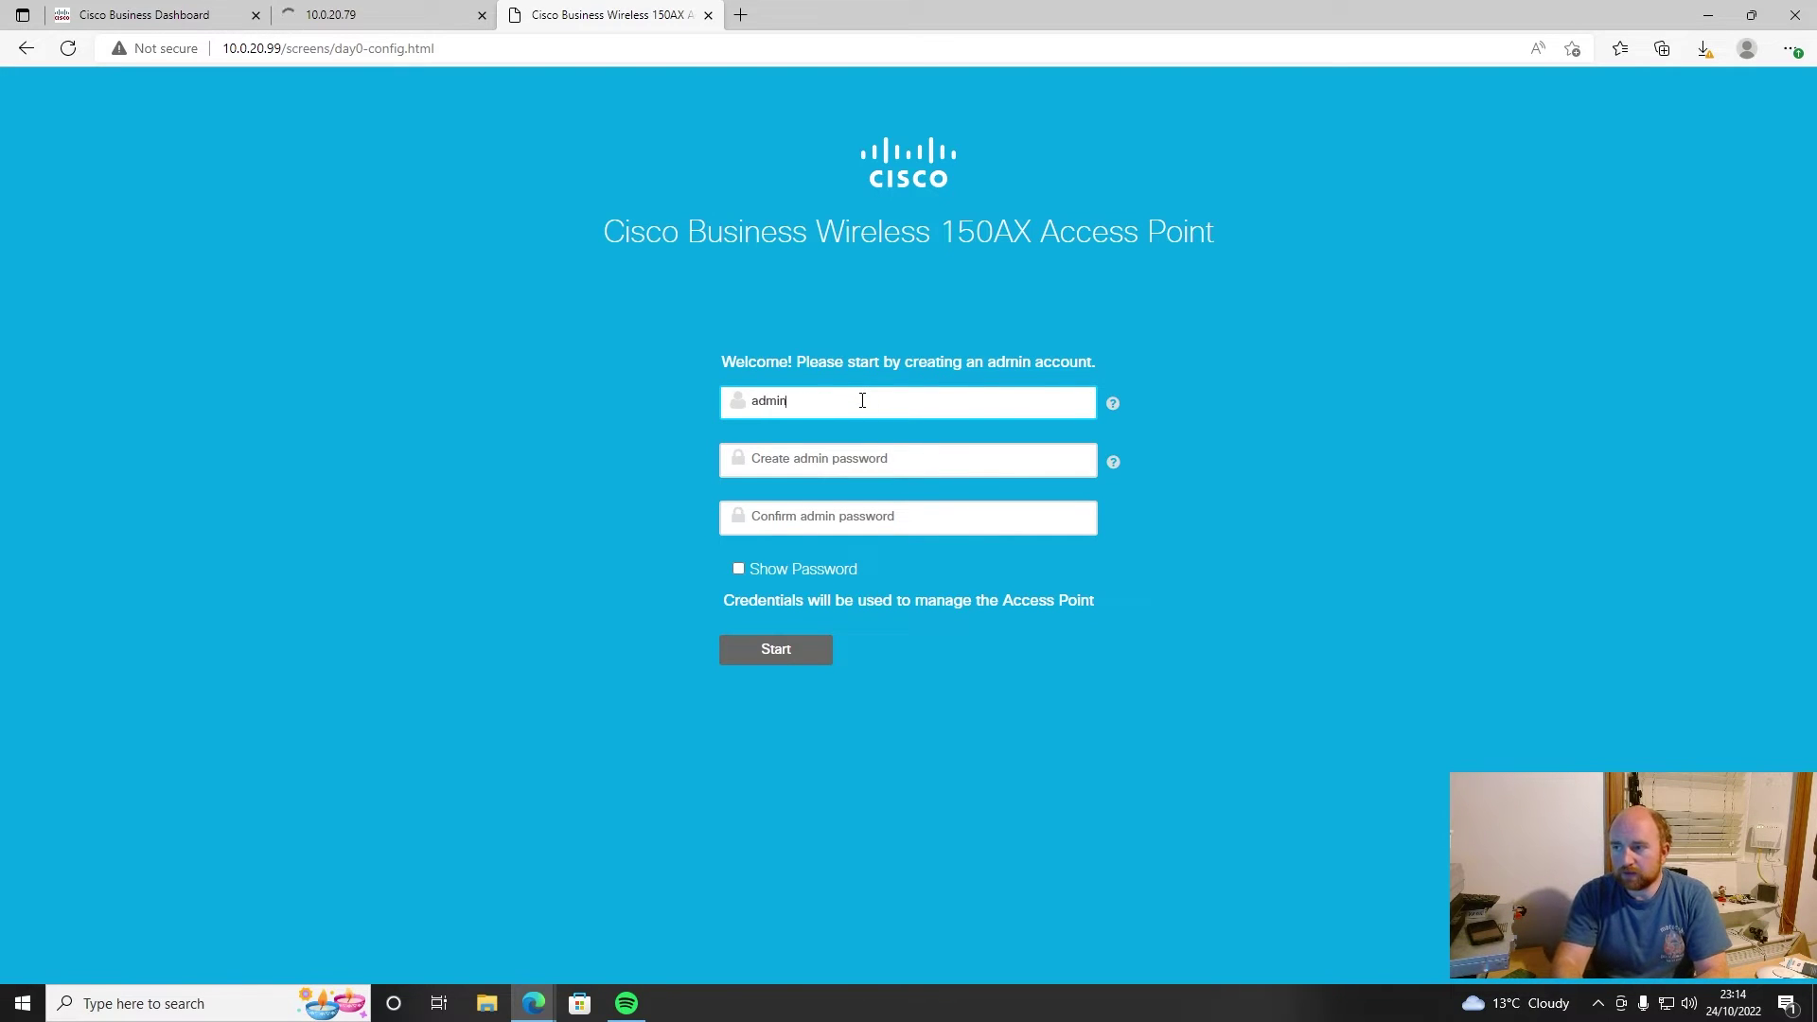
pyautogui.press('Tab')
pyautogui.write('Cisco123')
pyautogui.press('Tab')
pyautogui.write('Cisco123')
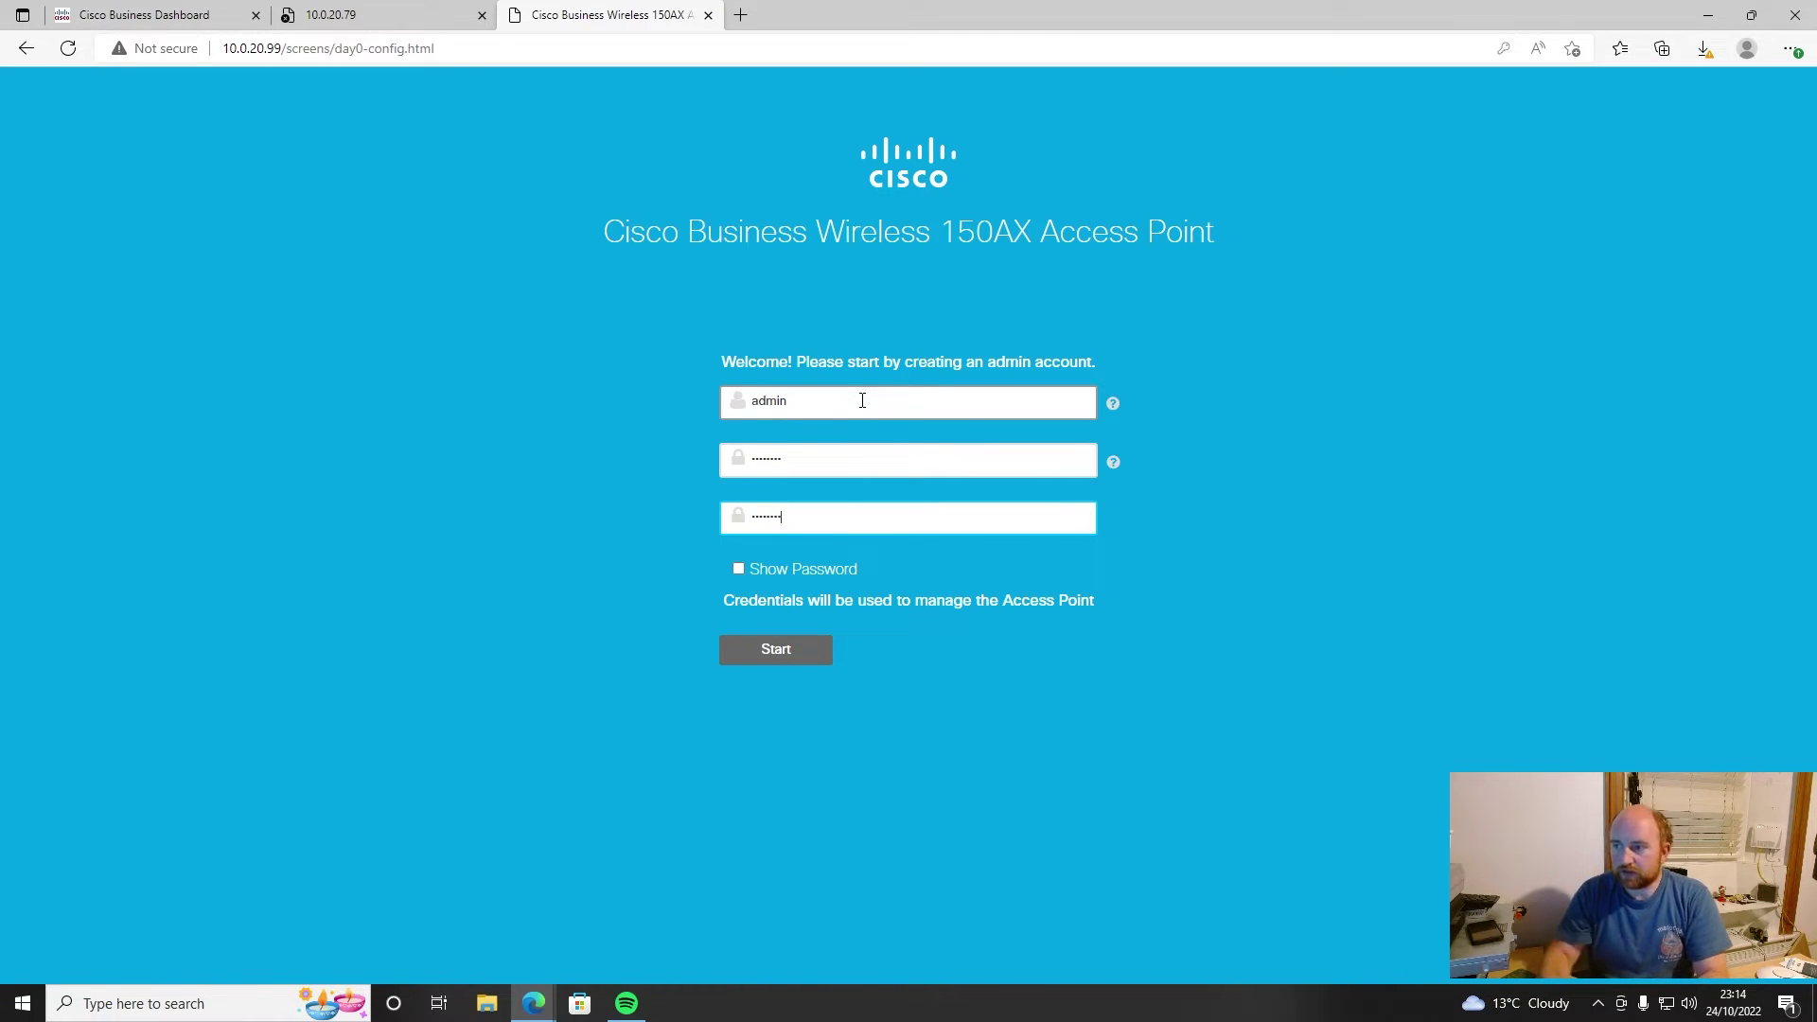
pyautogui.click(769, 651)
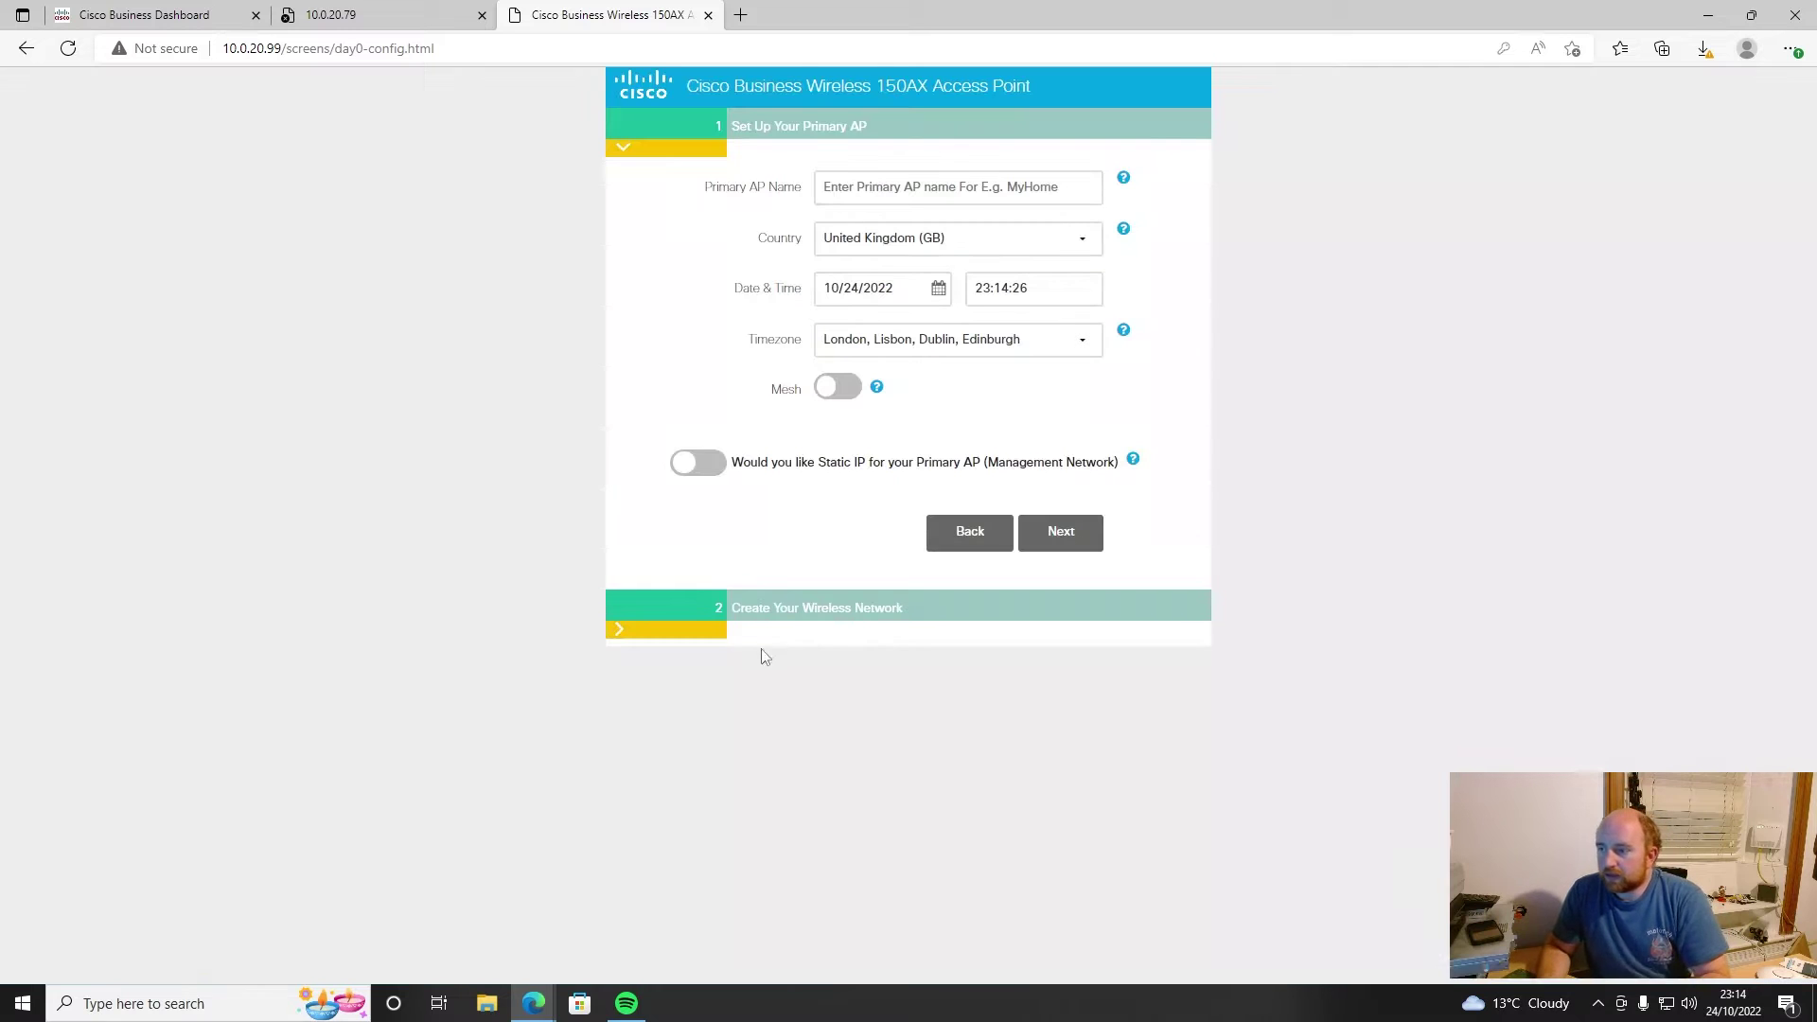
# - Name the primary access point 'AP1'
pyautogui.click(884, 181)
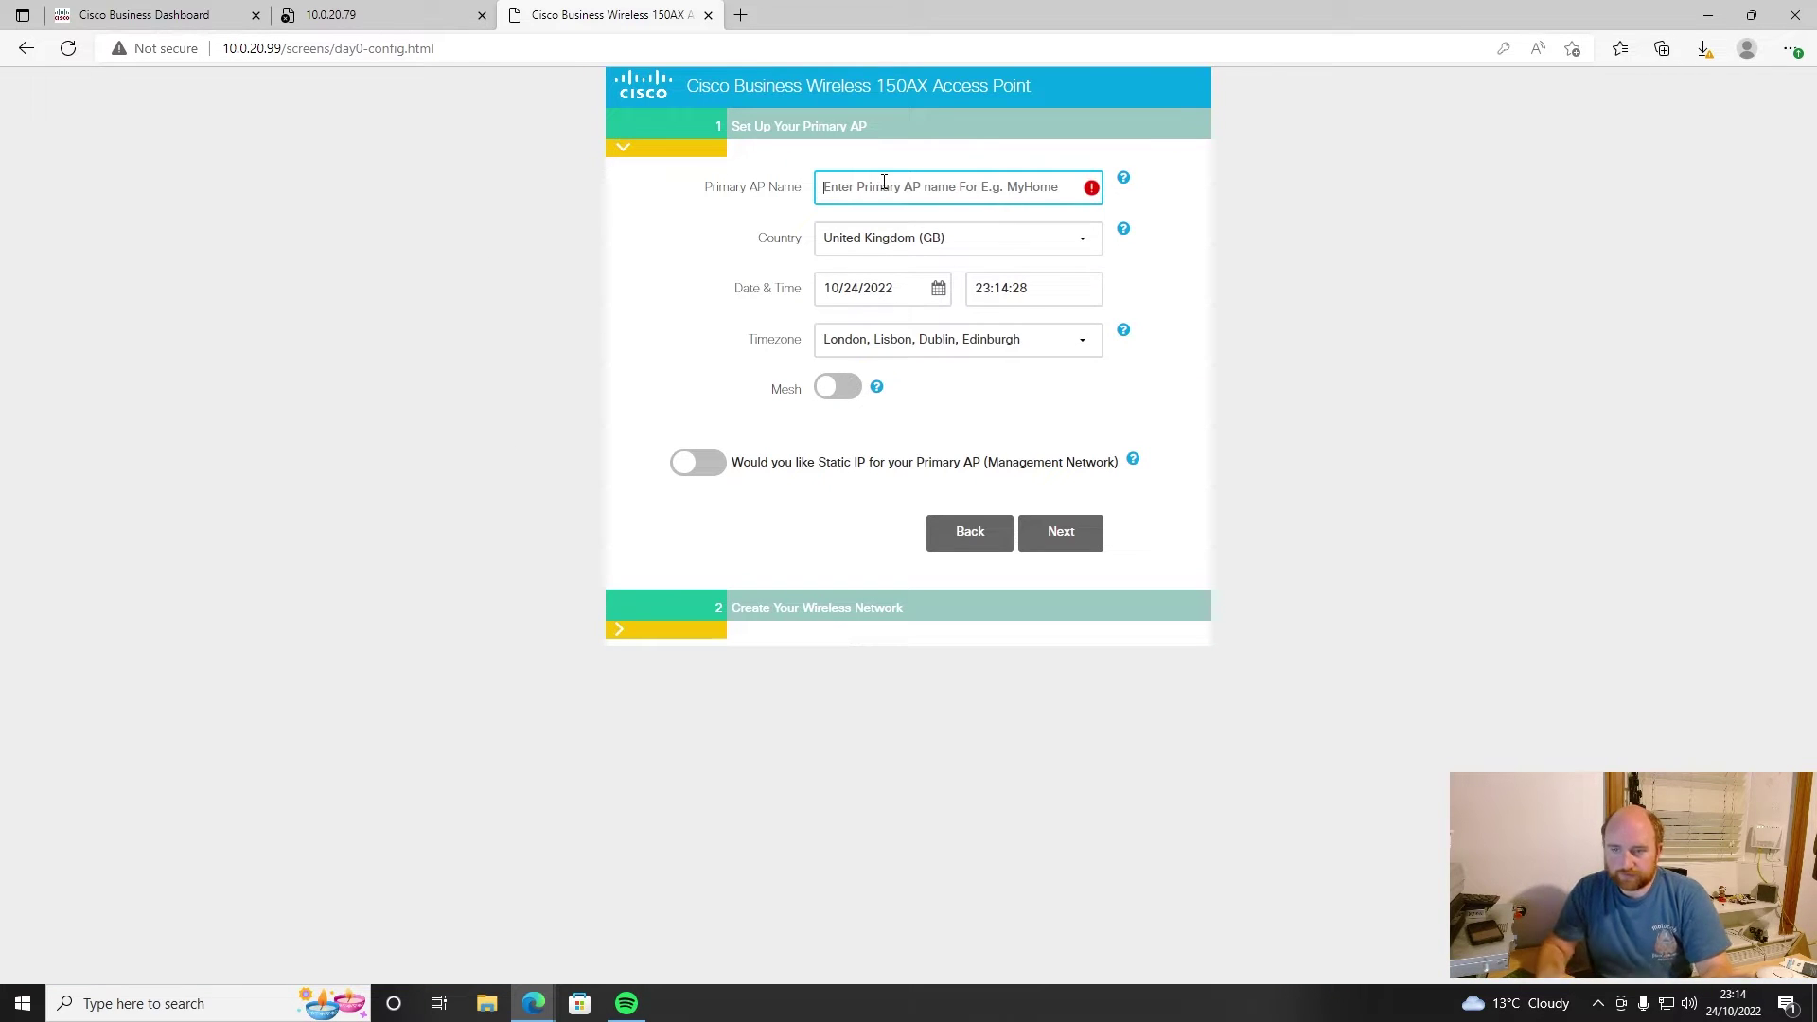
pyautogui.write('AP1')
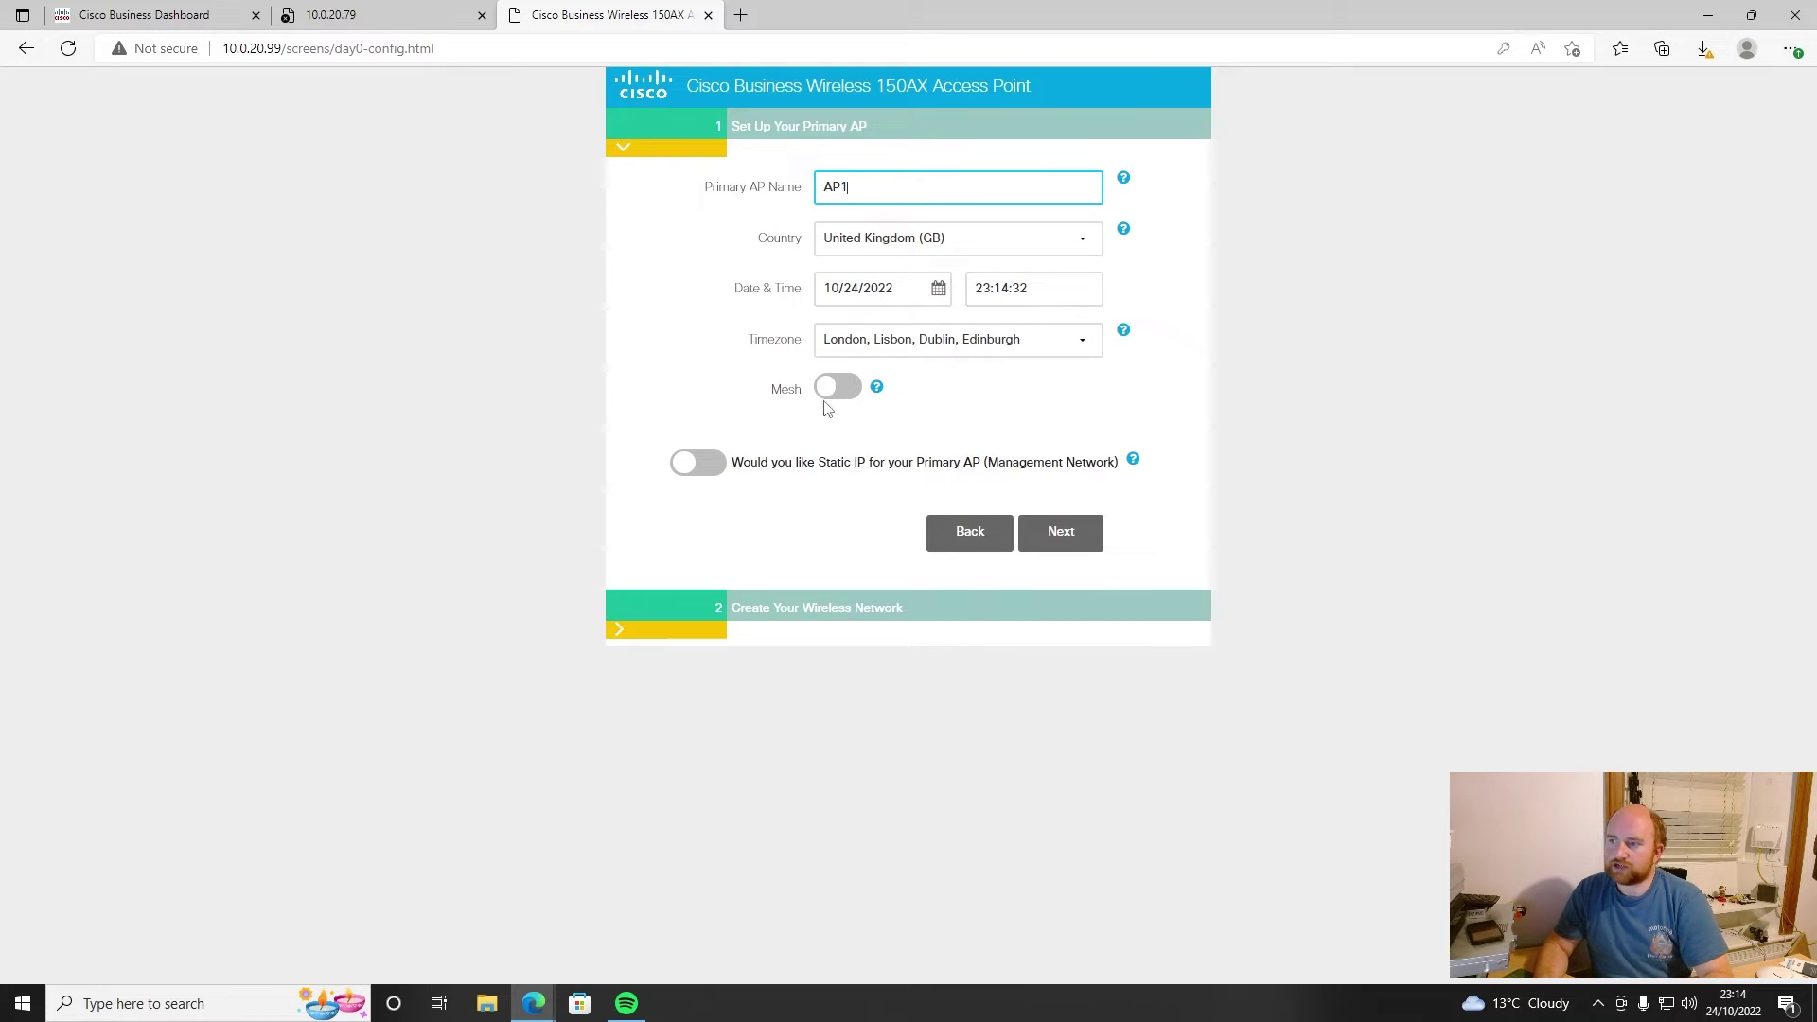
pyautogui.click(1062, 533)
# - Create the WPA2 Personal wireless network 'Network' with its passphrase confirmed
pyautogui.click(883, 274)
pyautogui.write('Network')
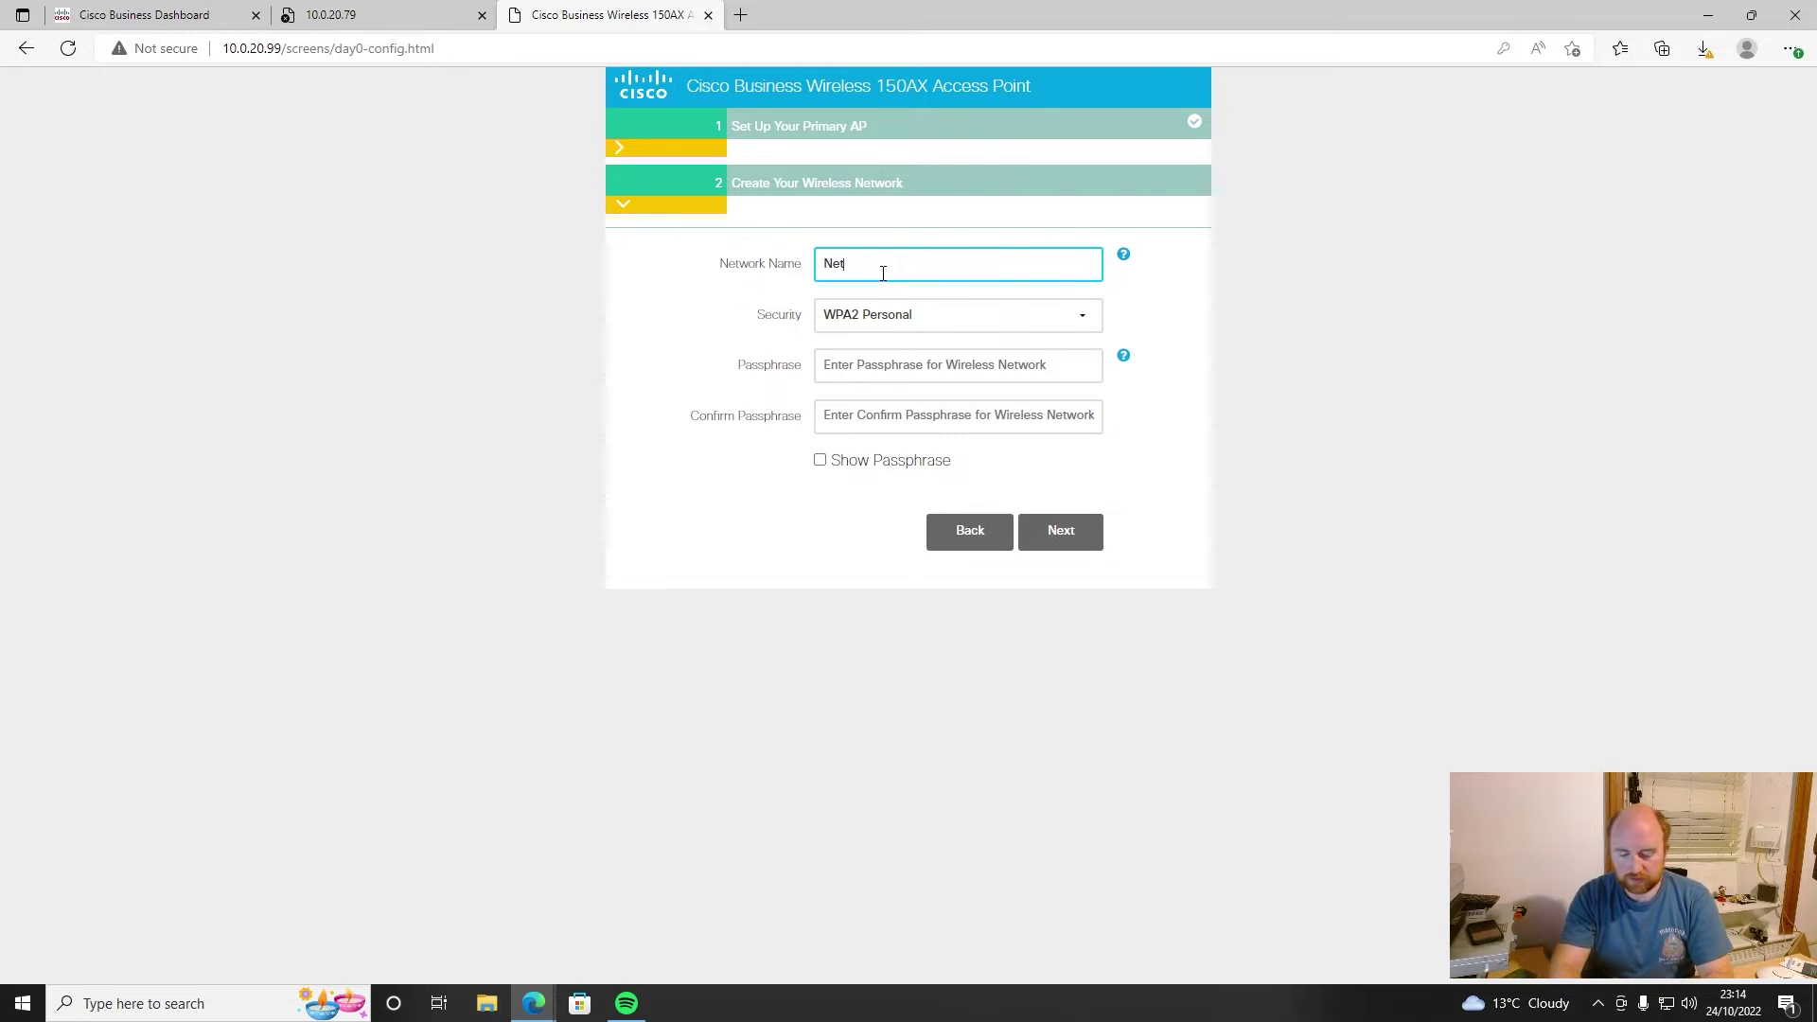
pyautogui.click(902, 364)
pyautogui.write('password')
pyautogui.press('Tab')
pyautogui.write('pa')
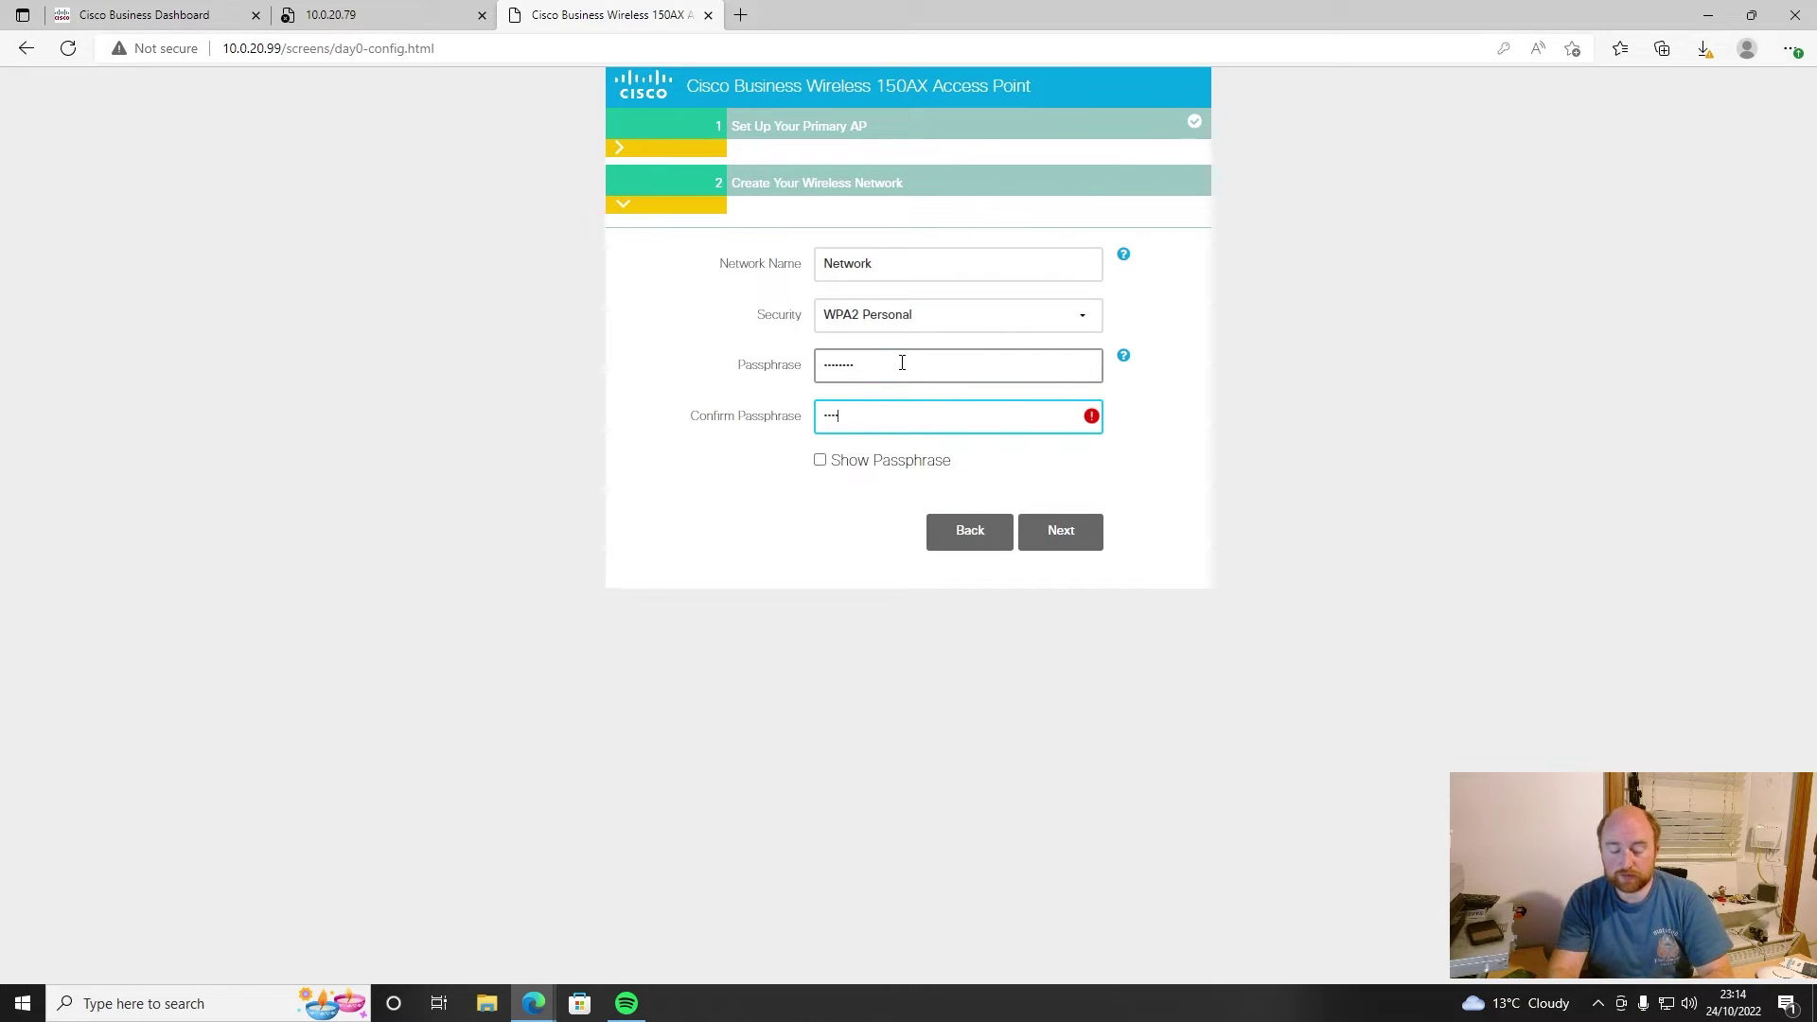
pyautogui.write('ssword')
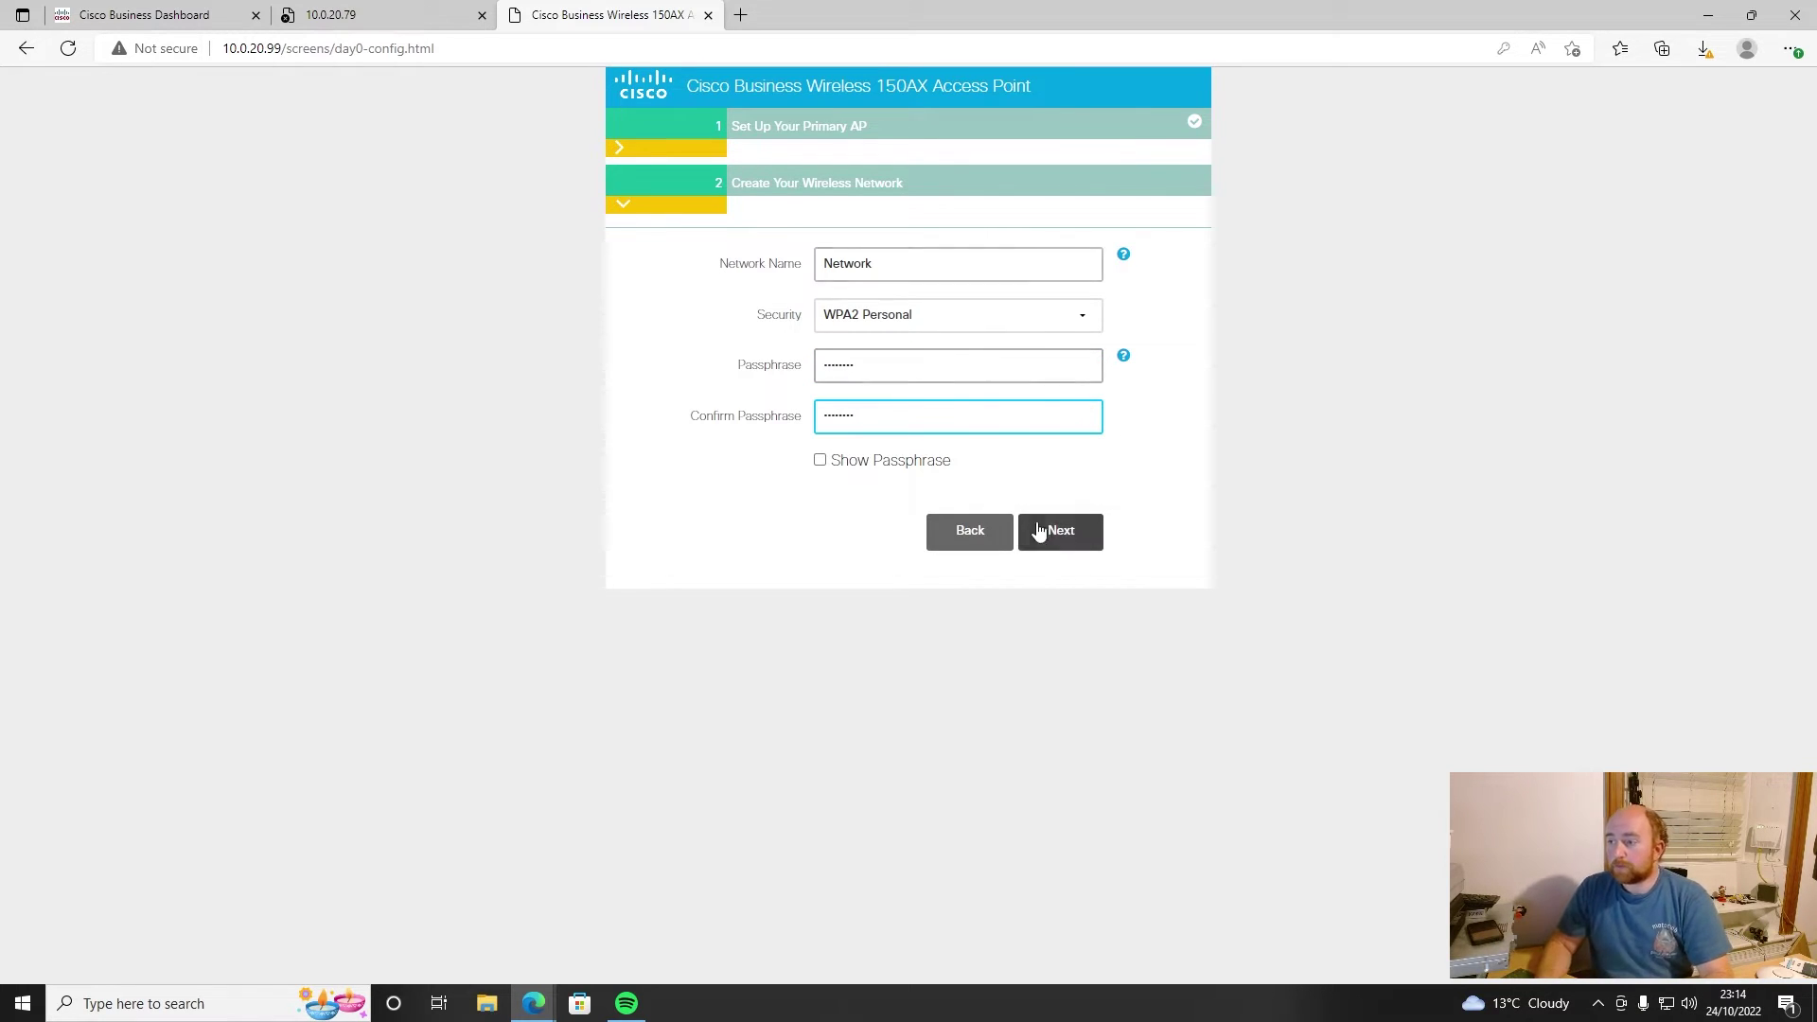
pyautogui.click(1060, 532)
# - Apply the setup, confirm the reboot, and decline Edge's offer to save the password
pyautogui.click(1060, 535)
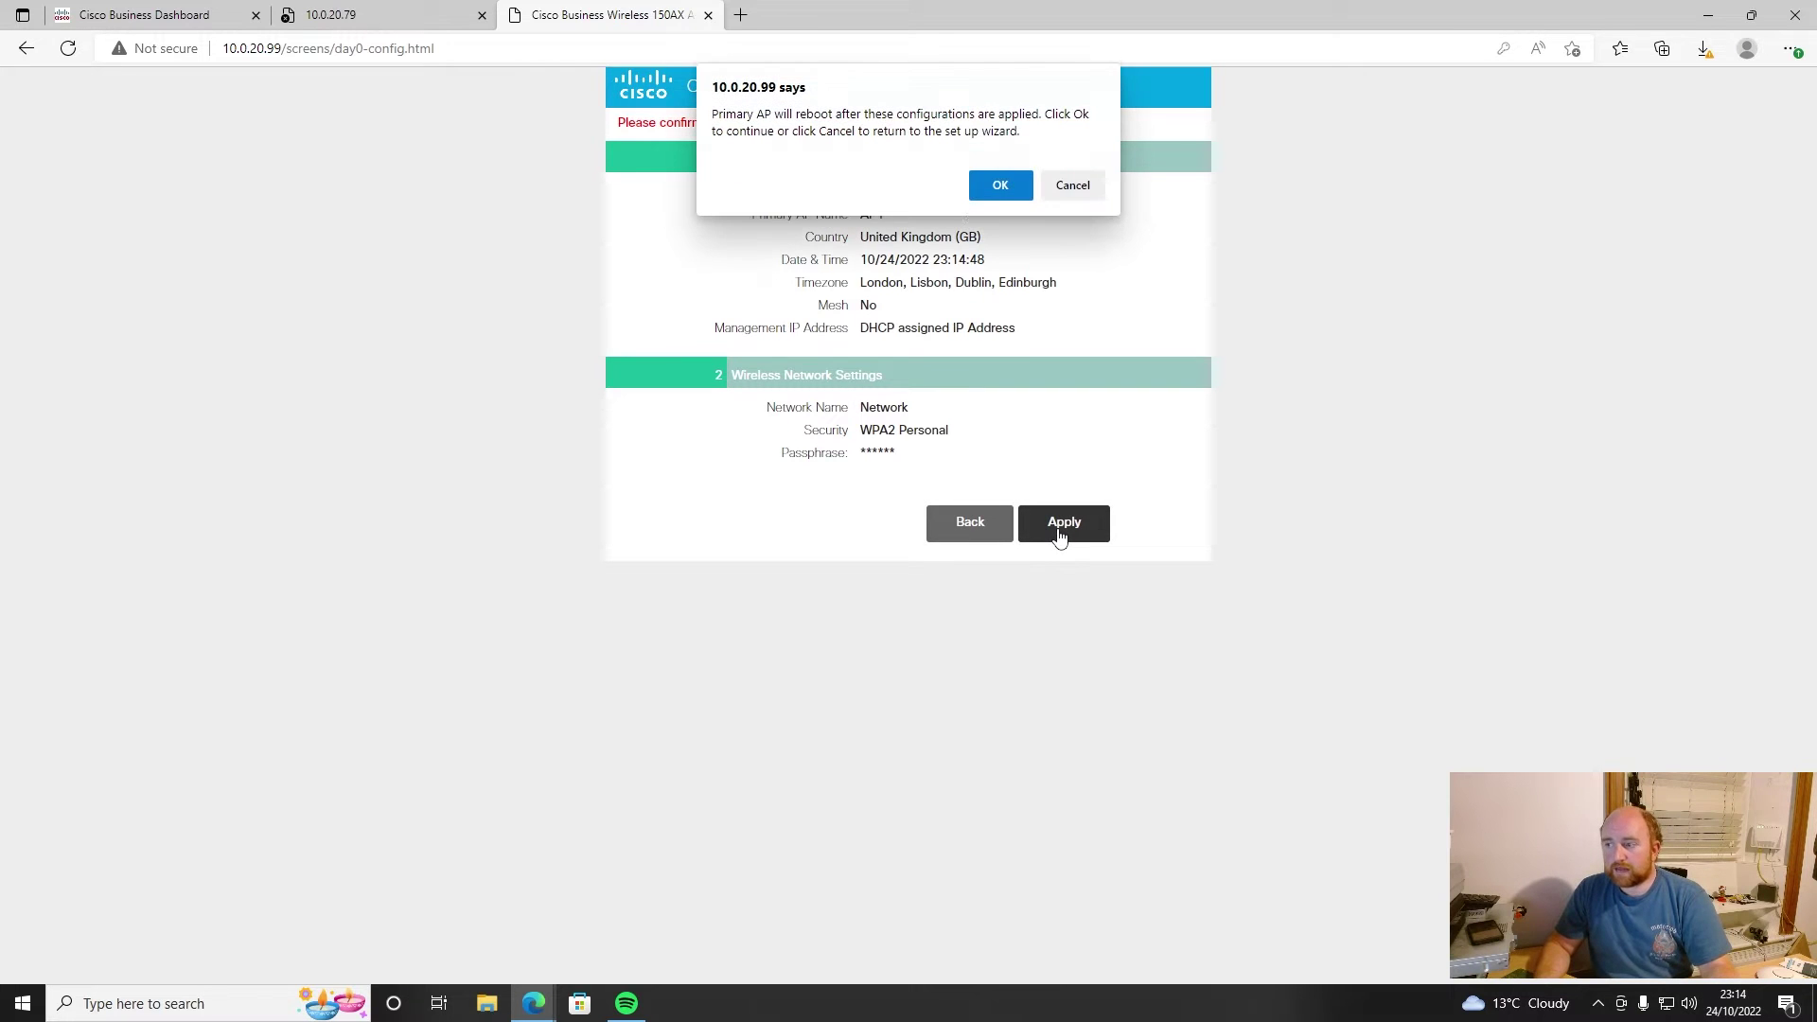
pyautogui.click(989, 190)
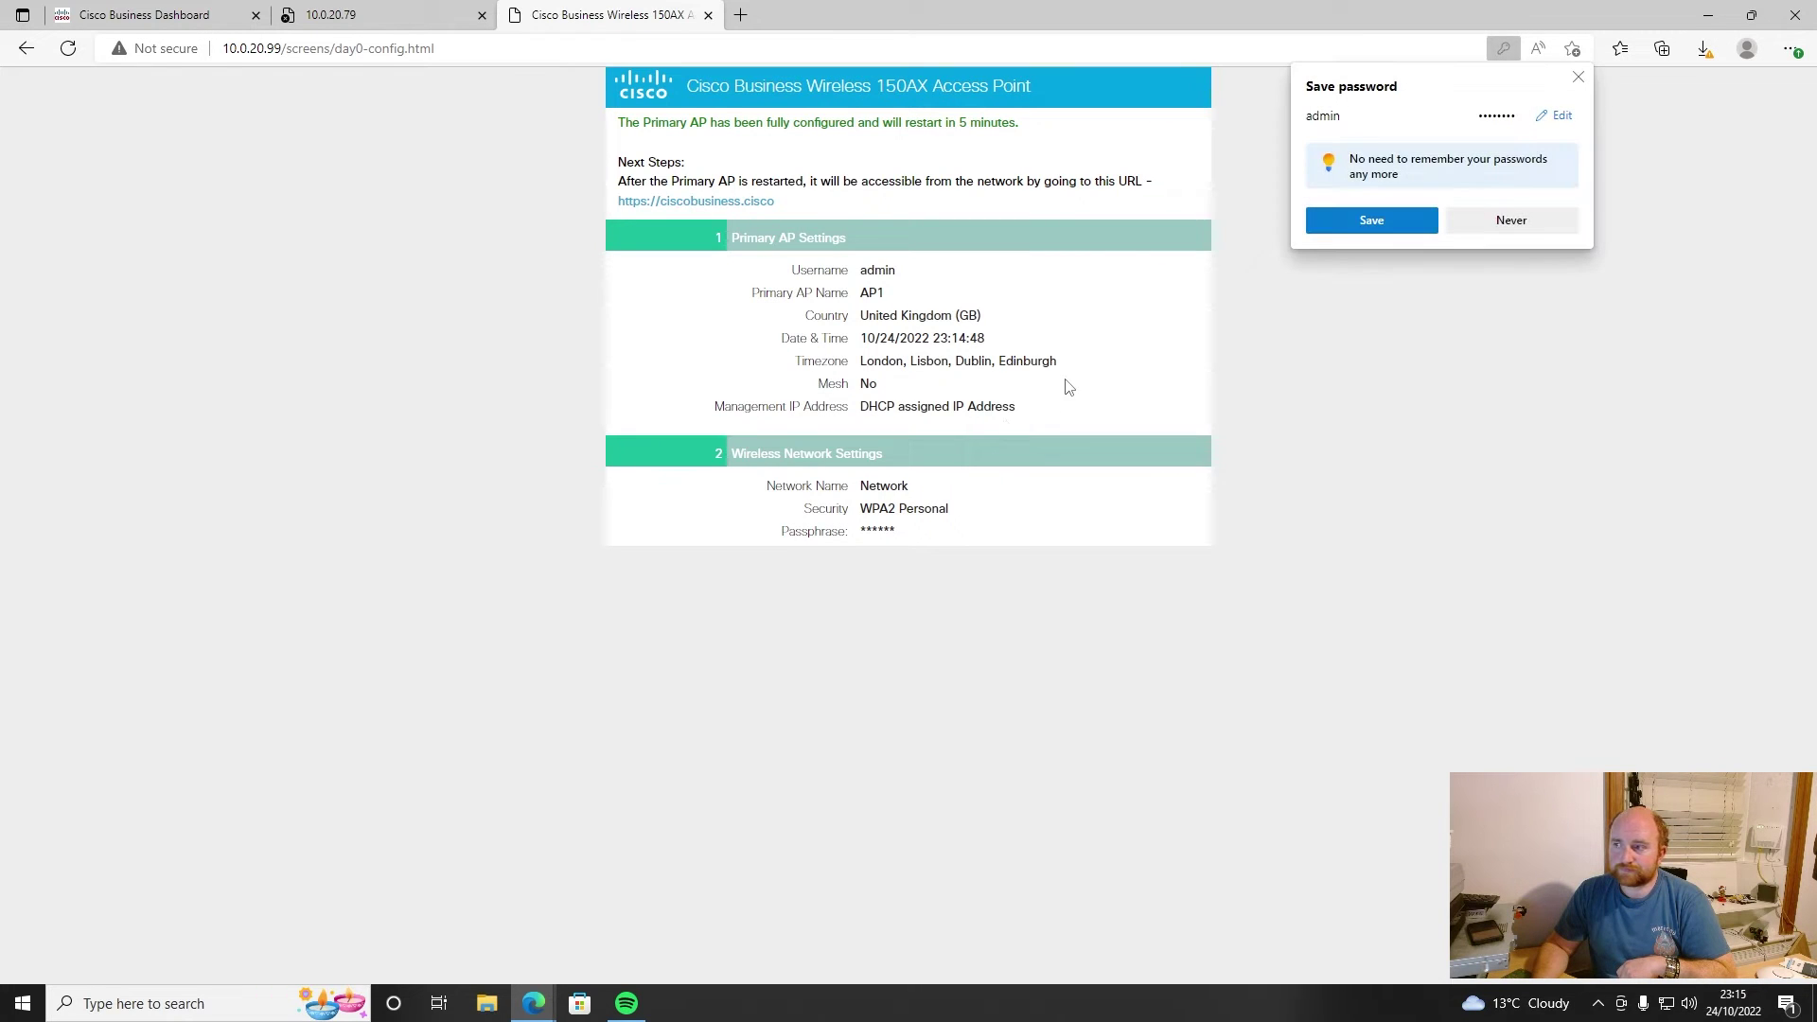
pyautogui.click(1535, 219)
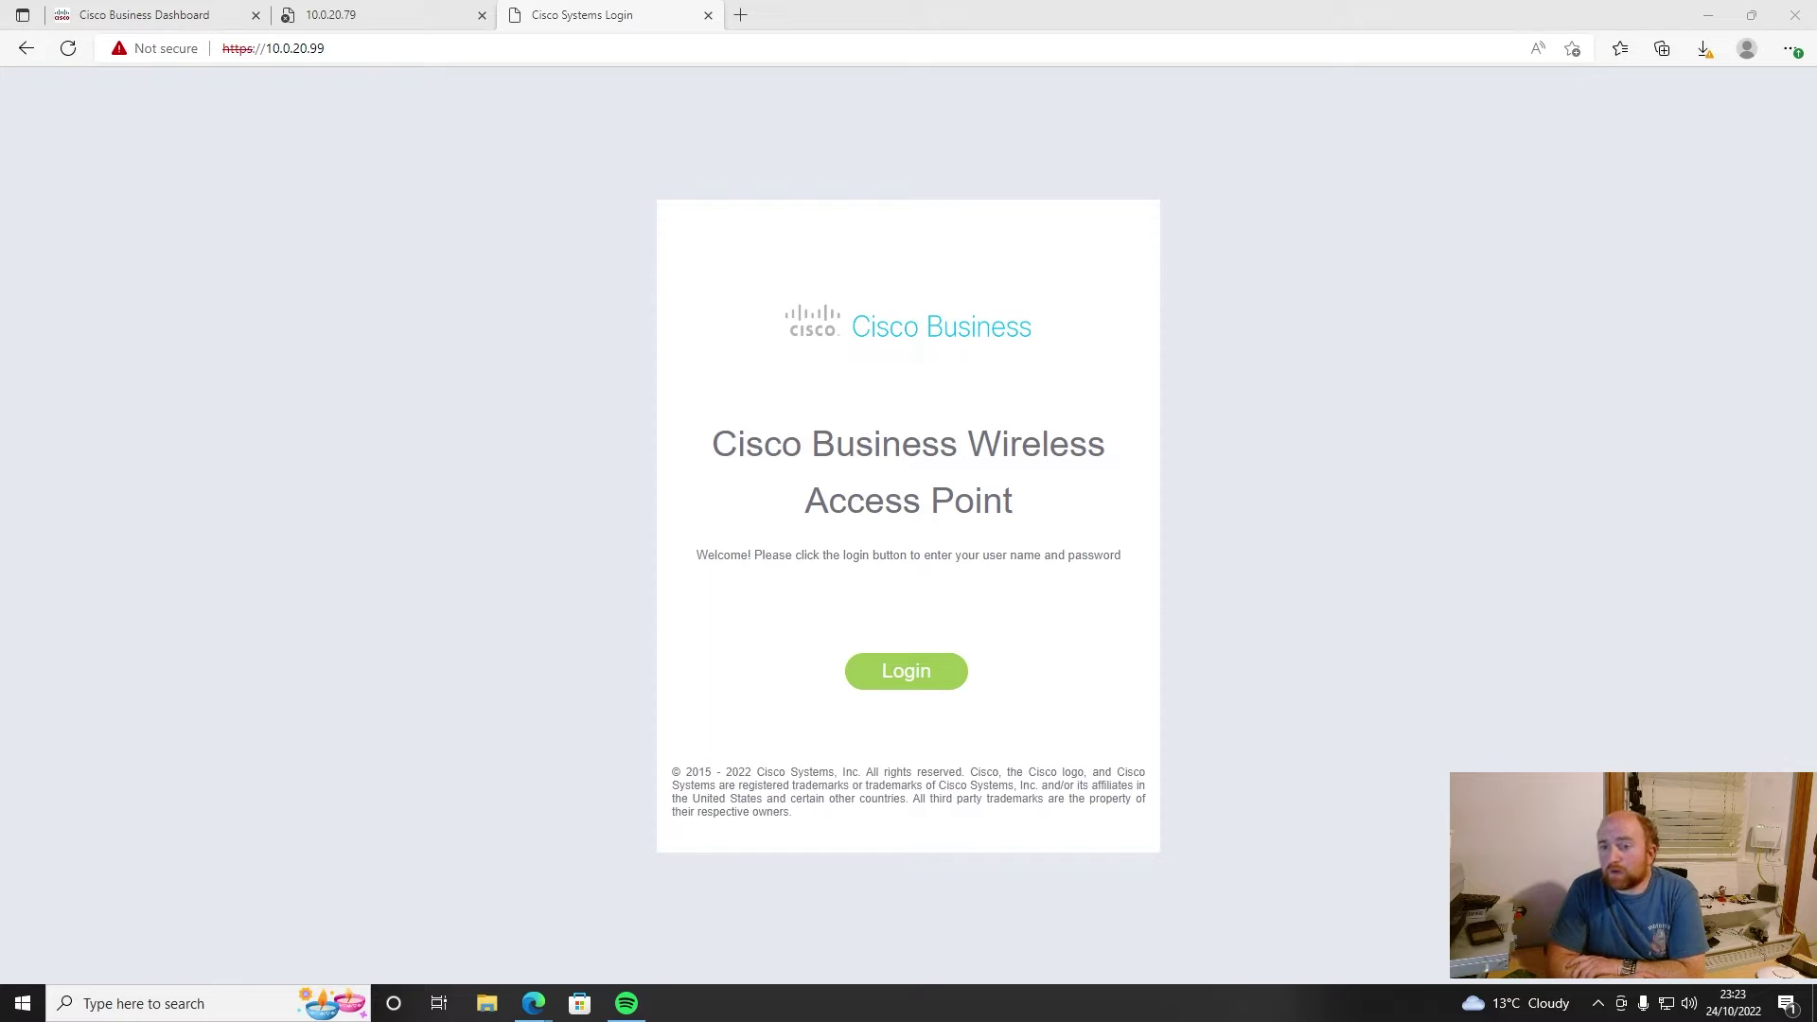
# - Sign in to the access point as admin, retrying until the credentials are accepted
pyautogui.click(897, 671)
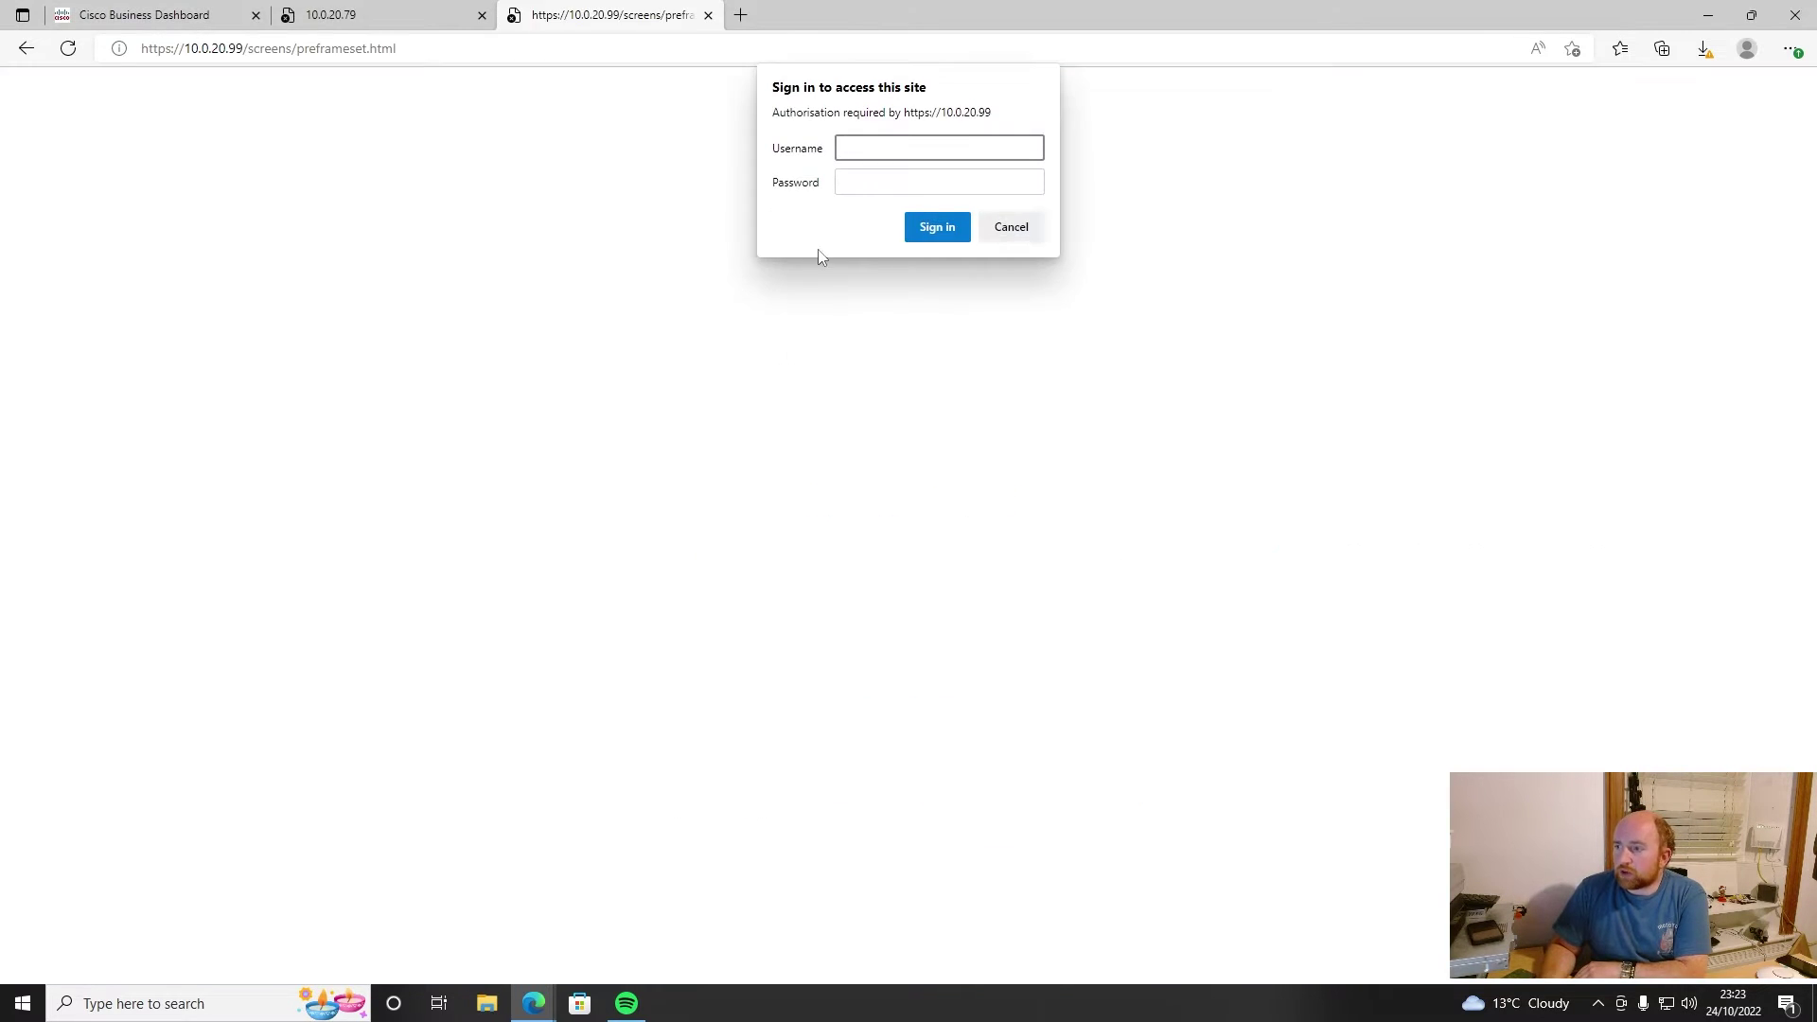
pyautogui.write('admin')
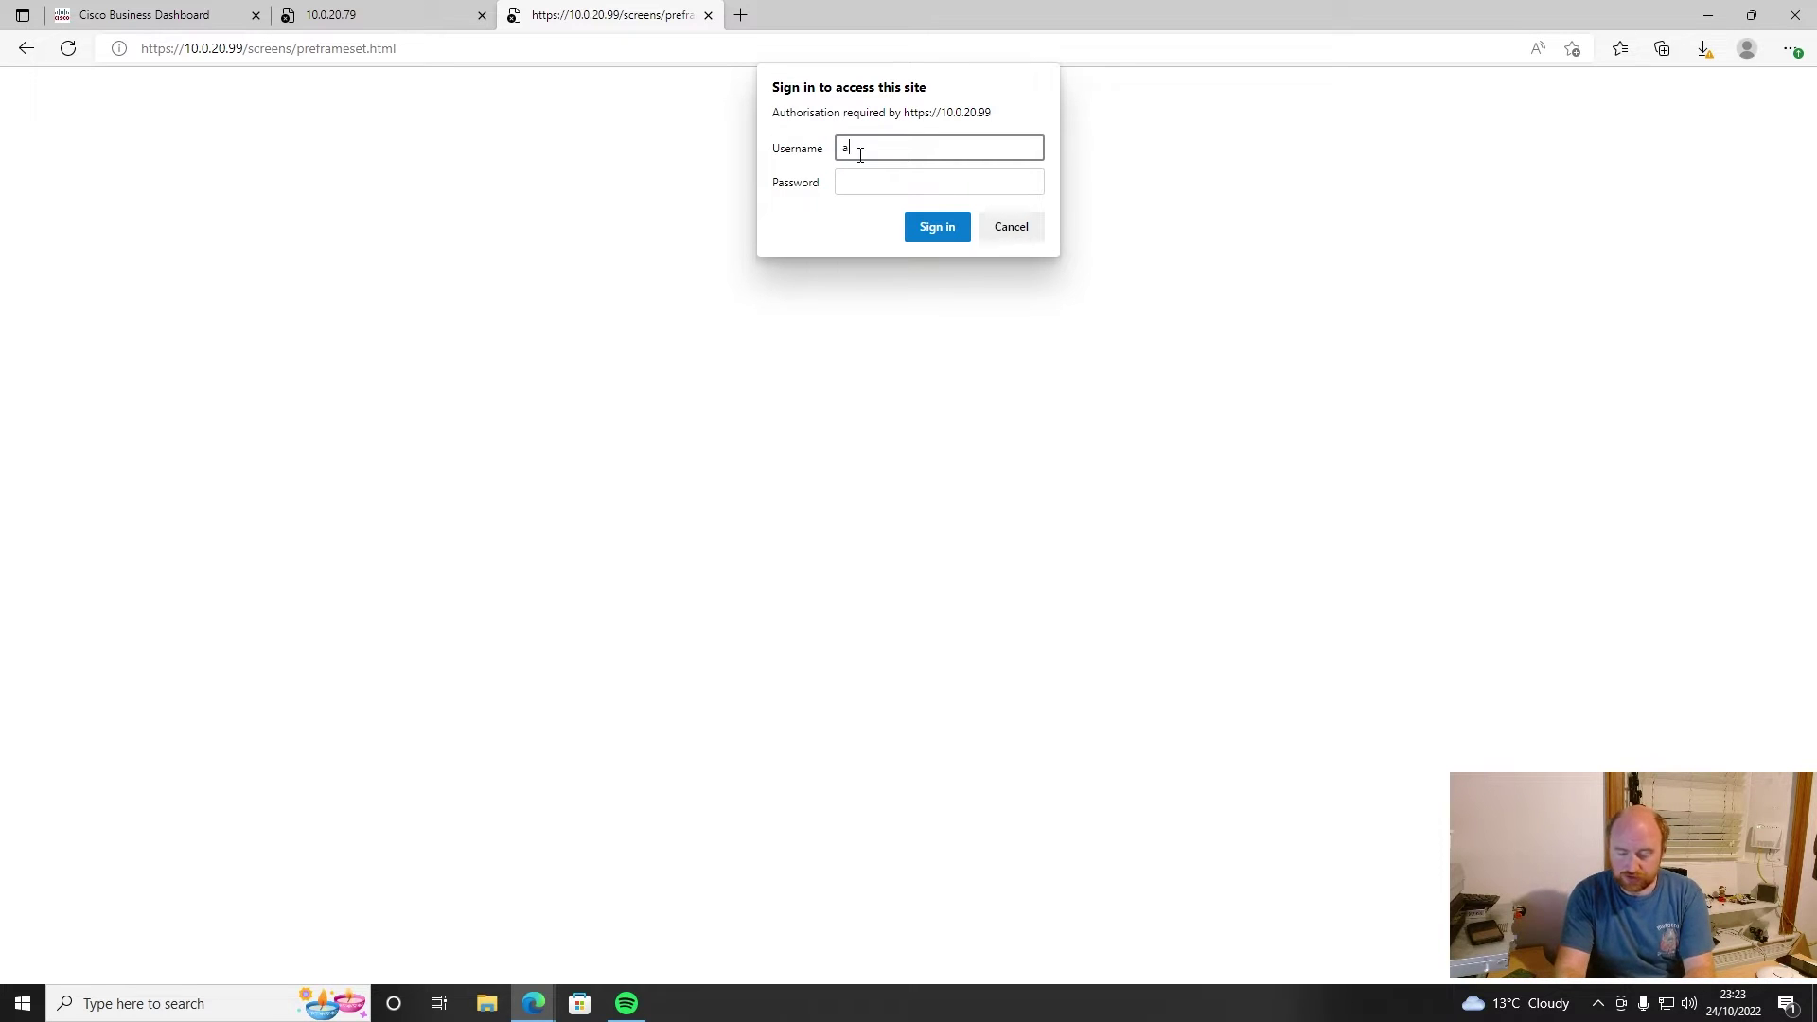
pyautogui.press('BackSpace')
pyautogui.press('BackSpace')
pyautogui.press('BackSpace')
pyautogui.press('BackSpace')
pyautogui.write('dmin')
pyautogui.press('Tab')
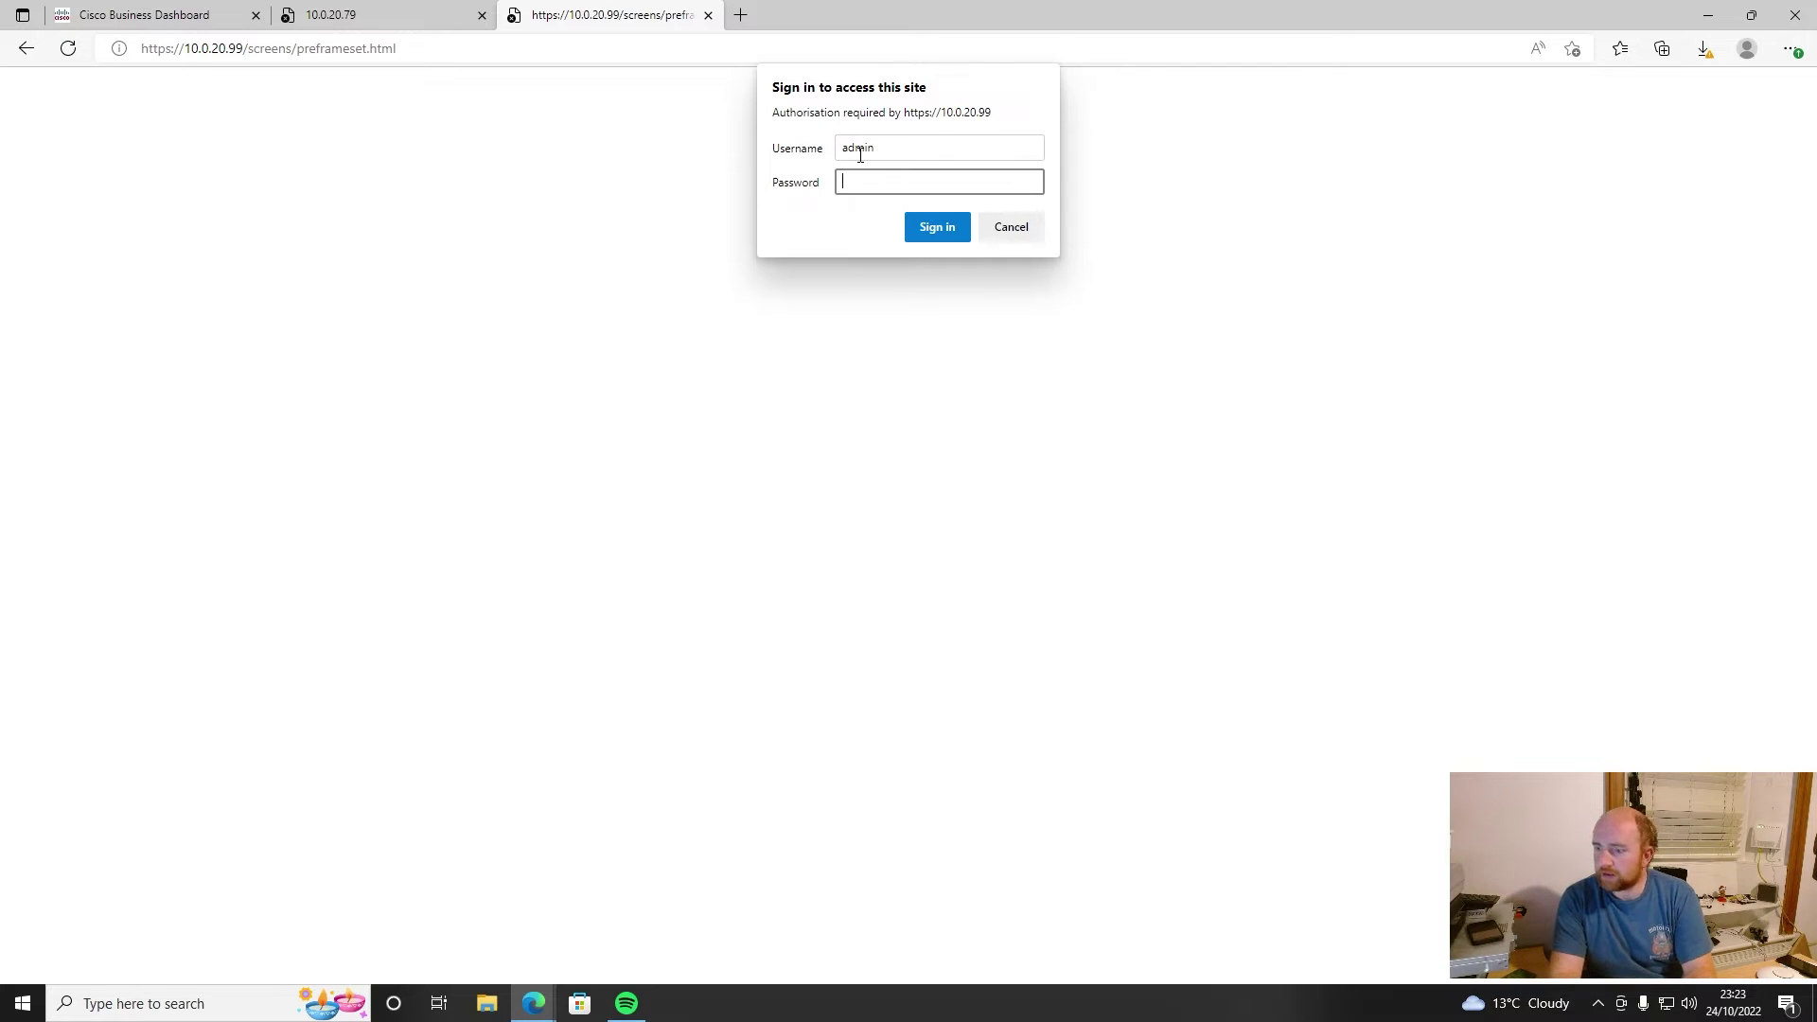
pyautogui.write('********')
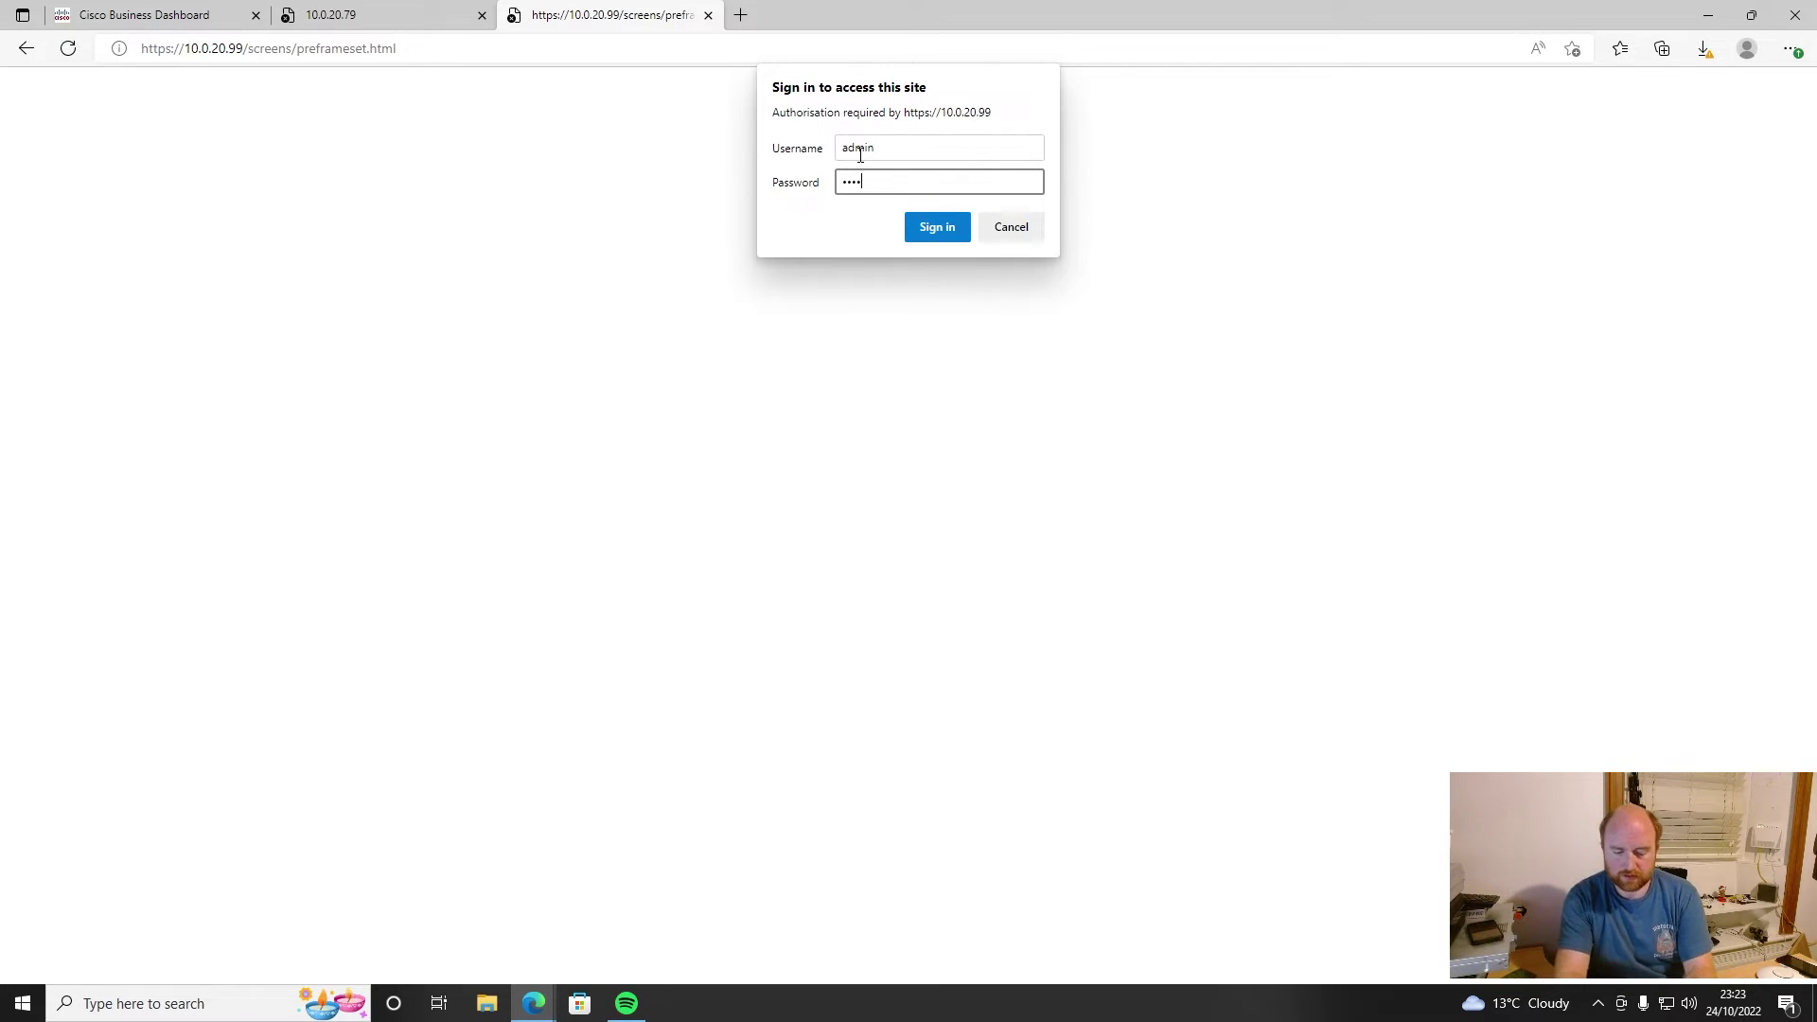
pyautogui.press('Return')
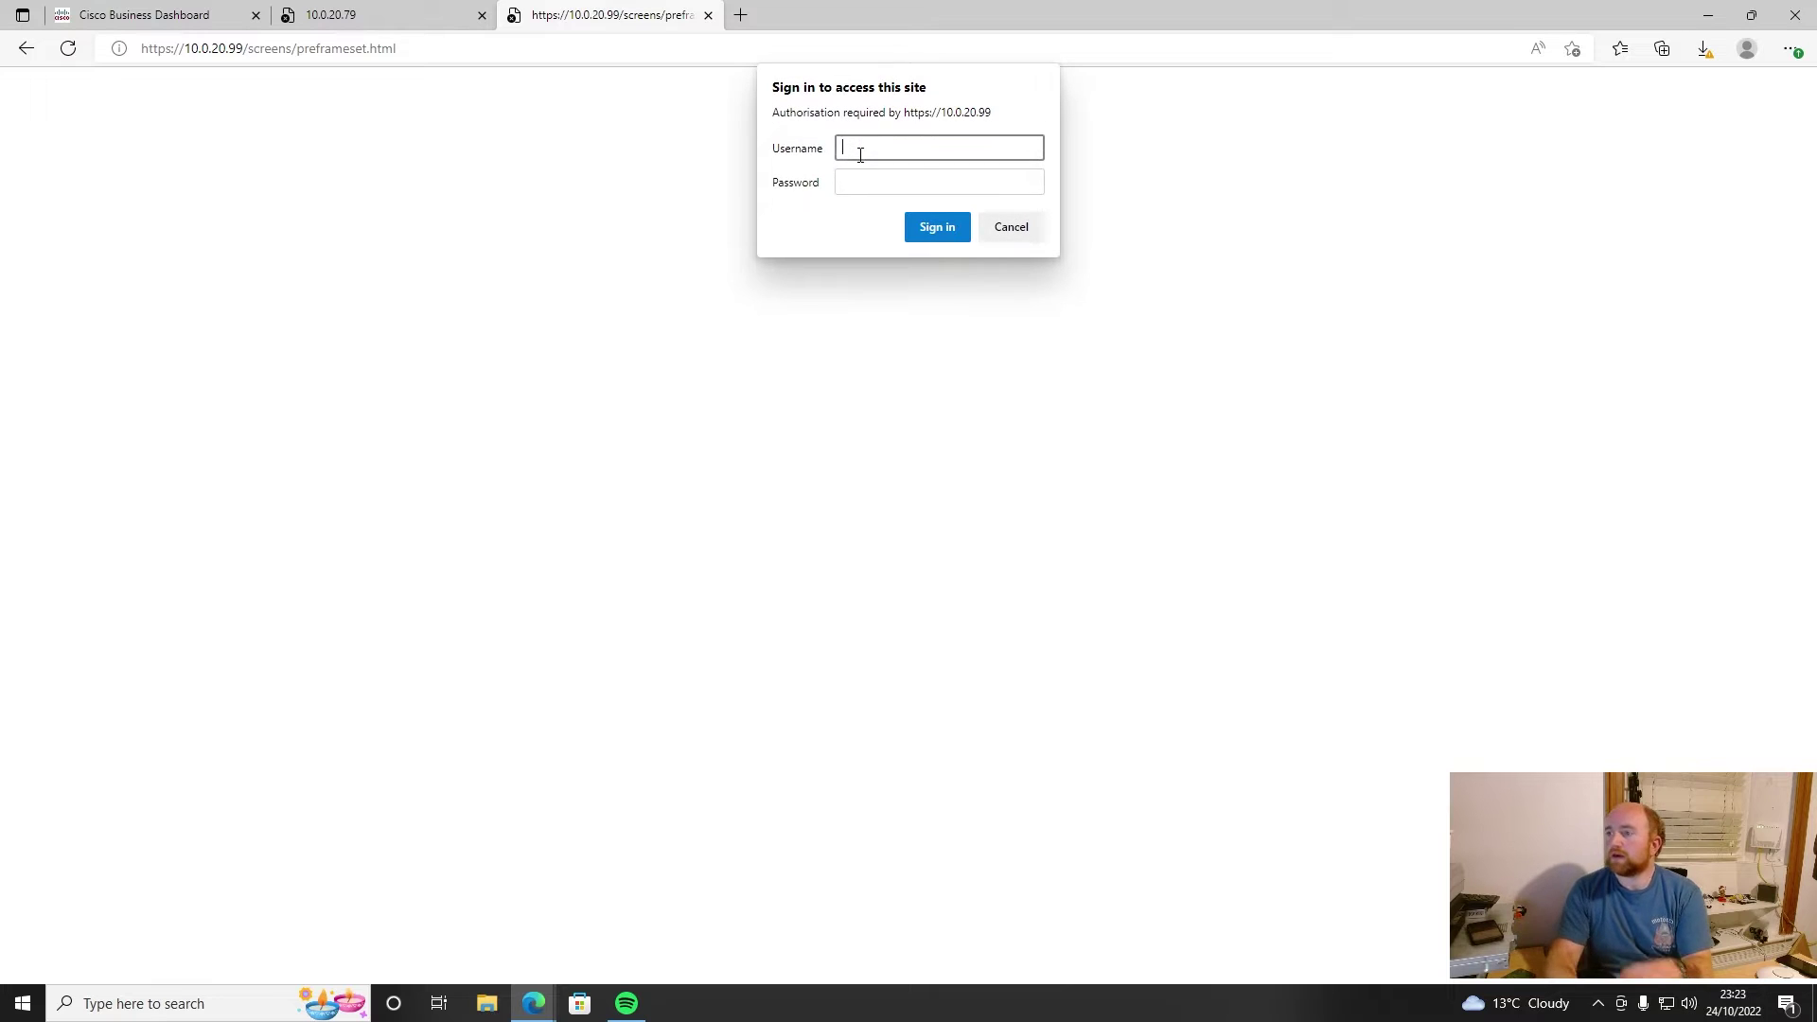
pyautogui.write('admin')
pyautogui.press('Tab')
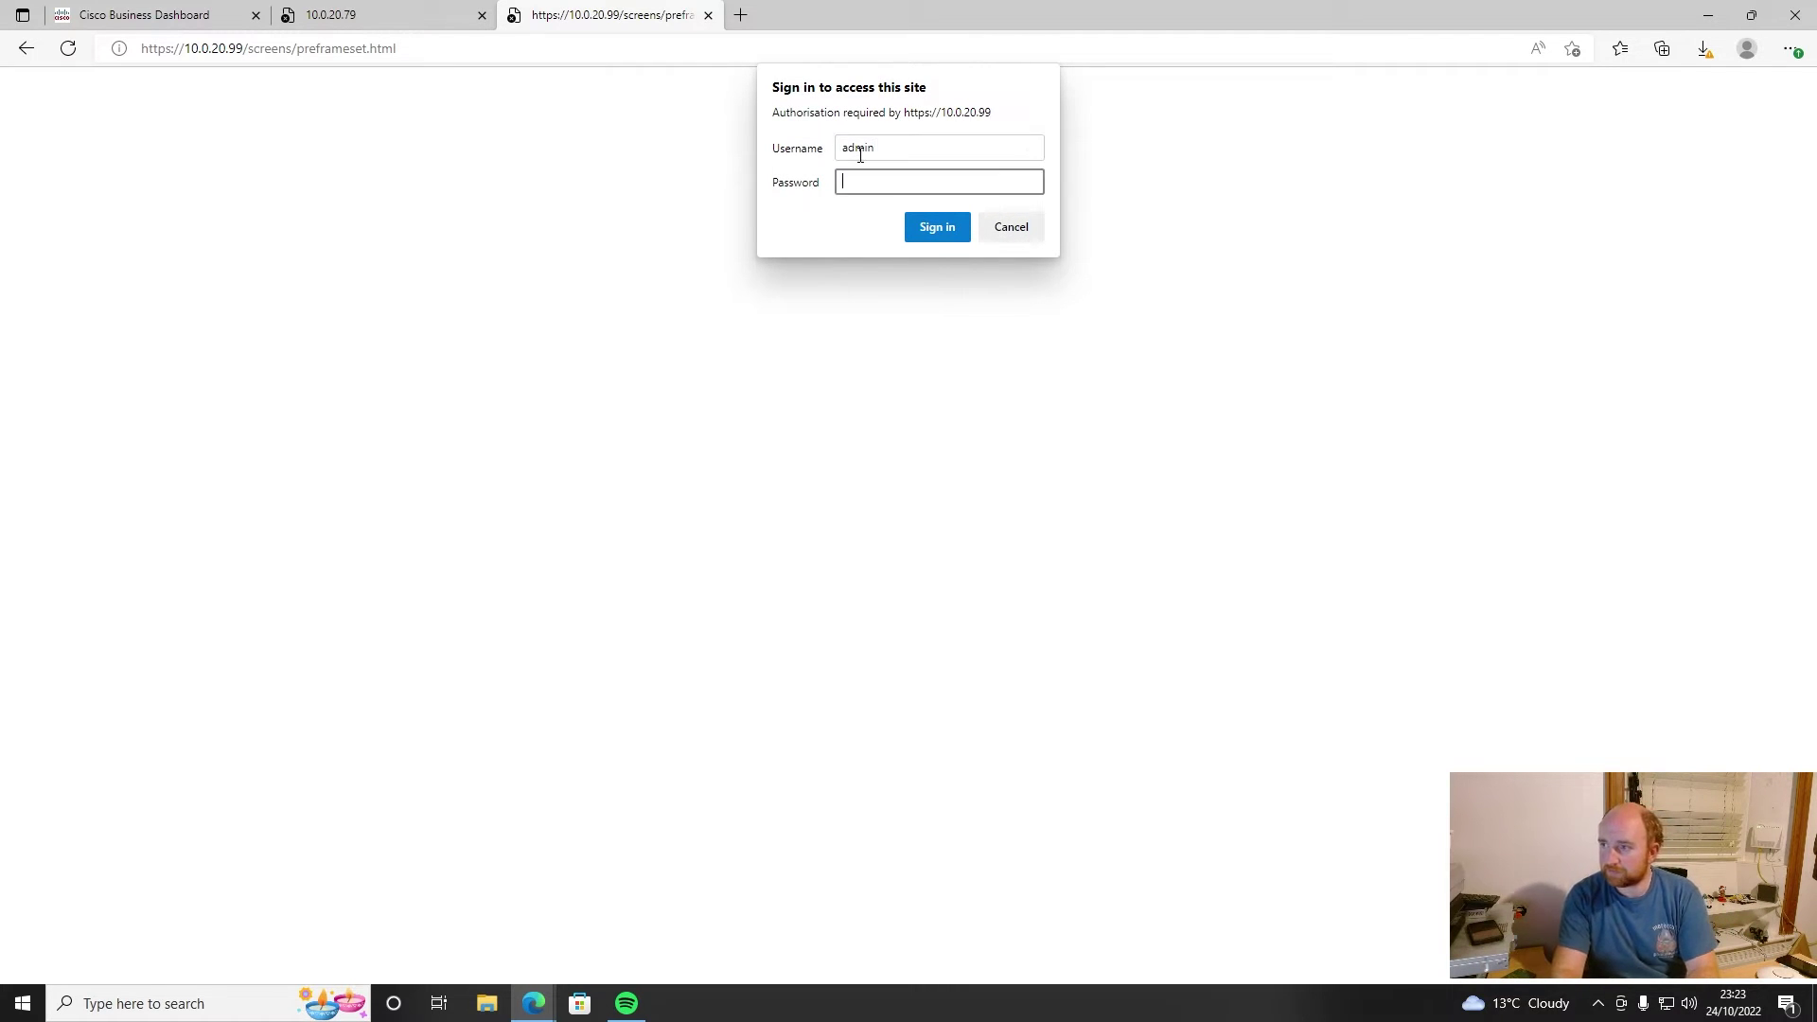
pyautogui.write('•••••••')
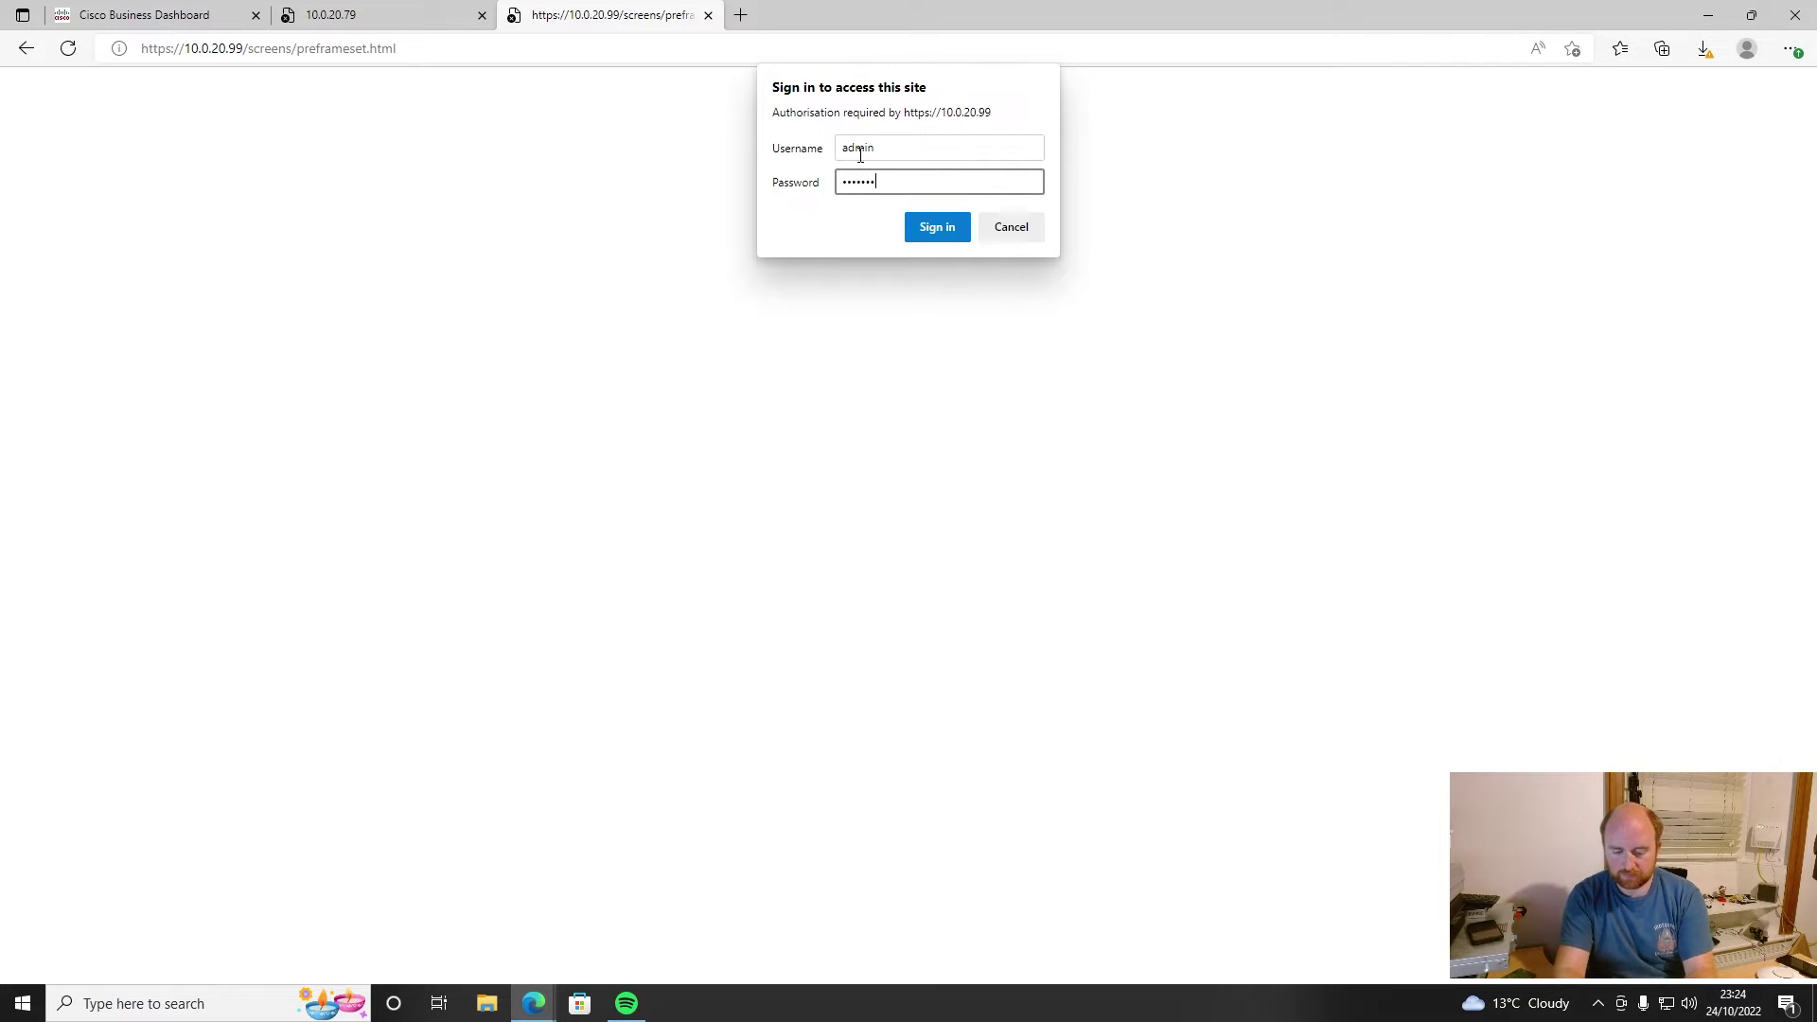
pyautogui.press('Return')
pyautogui.write('admin')
pyautogui.press('Tab')
pyautogui.write('•••••••')
pyautogui.press('Return')
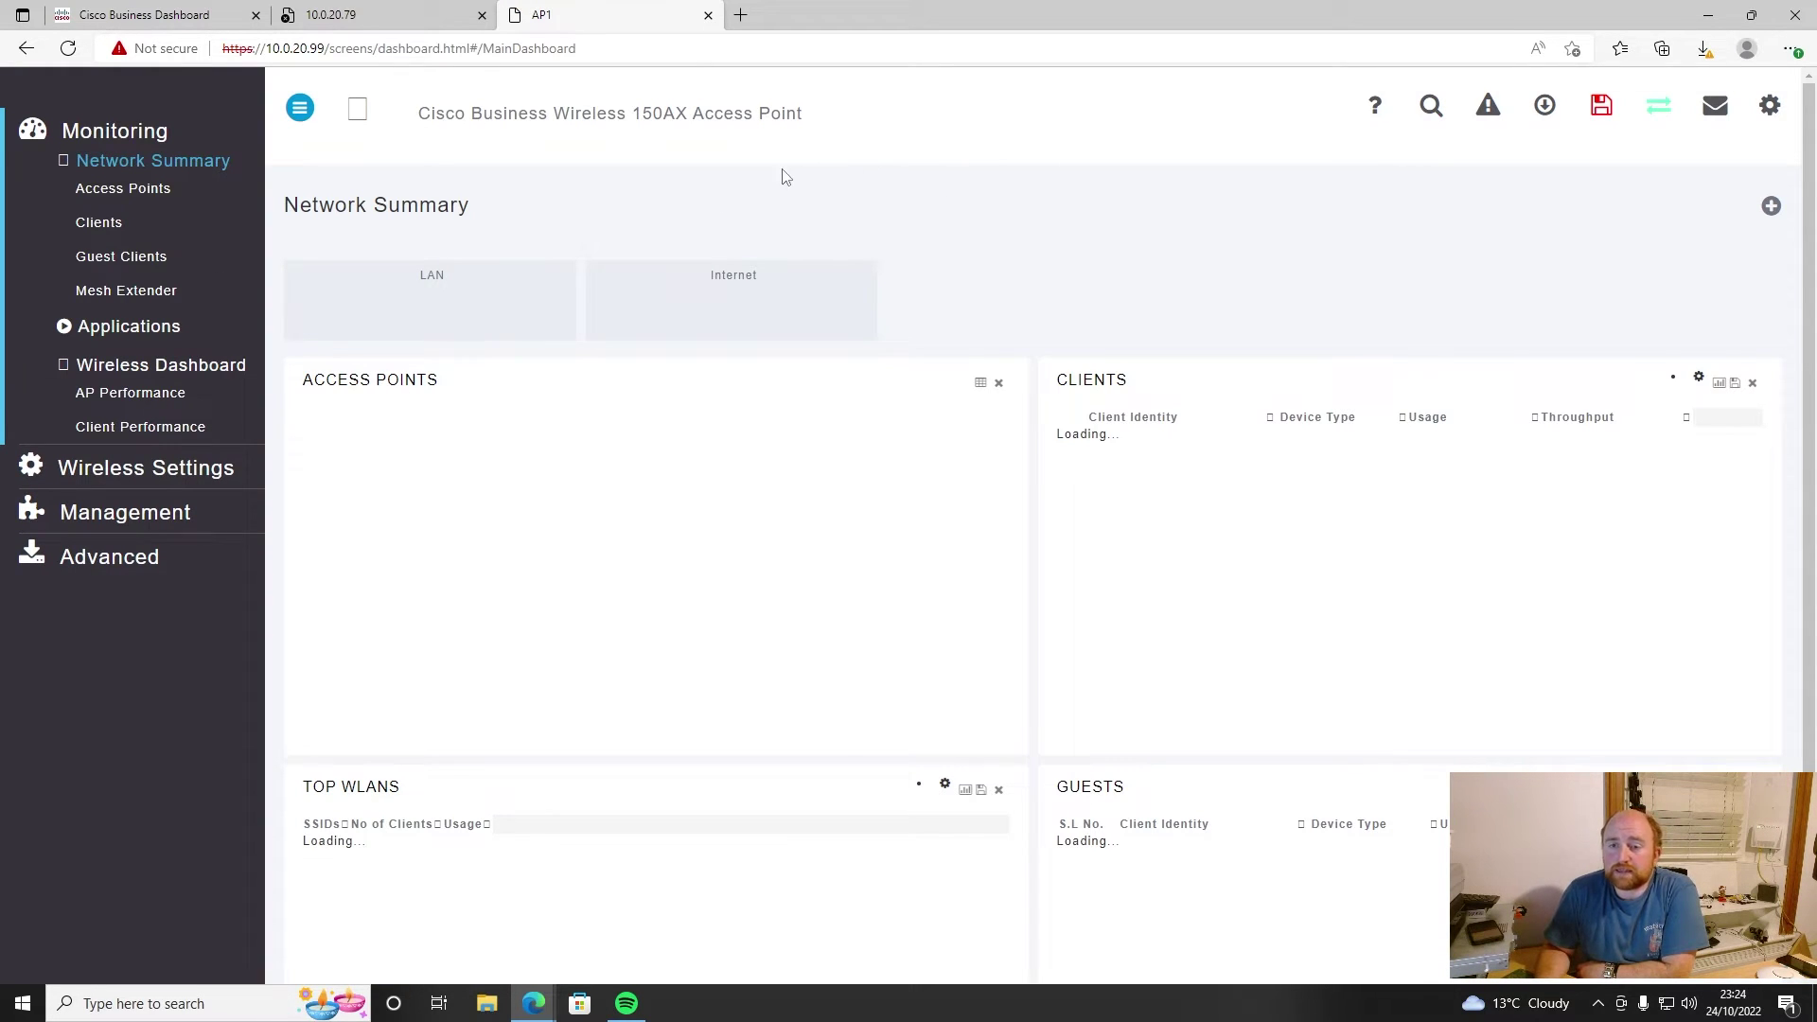
# - Review the access point, client and WLAN listings, then open Mesh settings and try enabling mesh
pyautogui.click(116, 192)
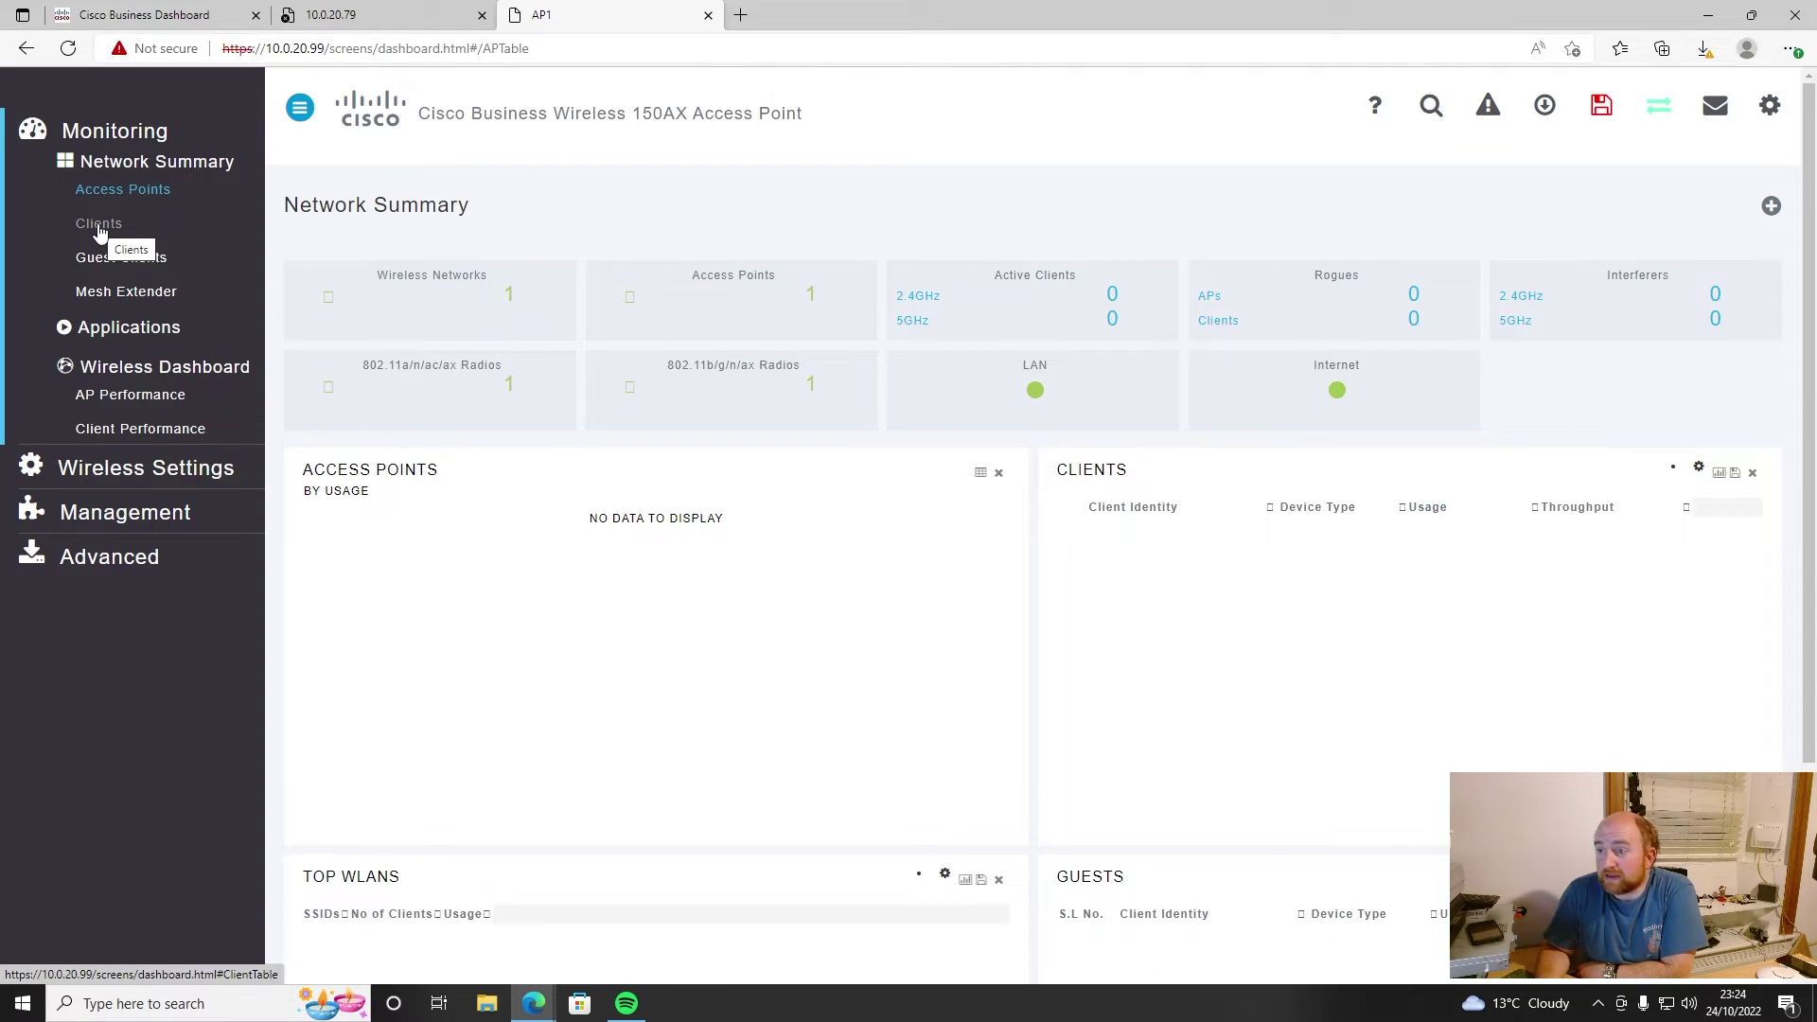
pyautogui.click(99, 227)
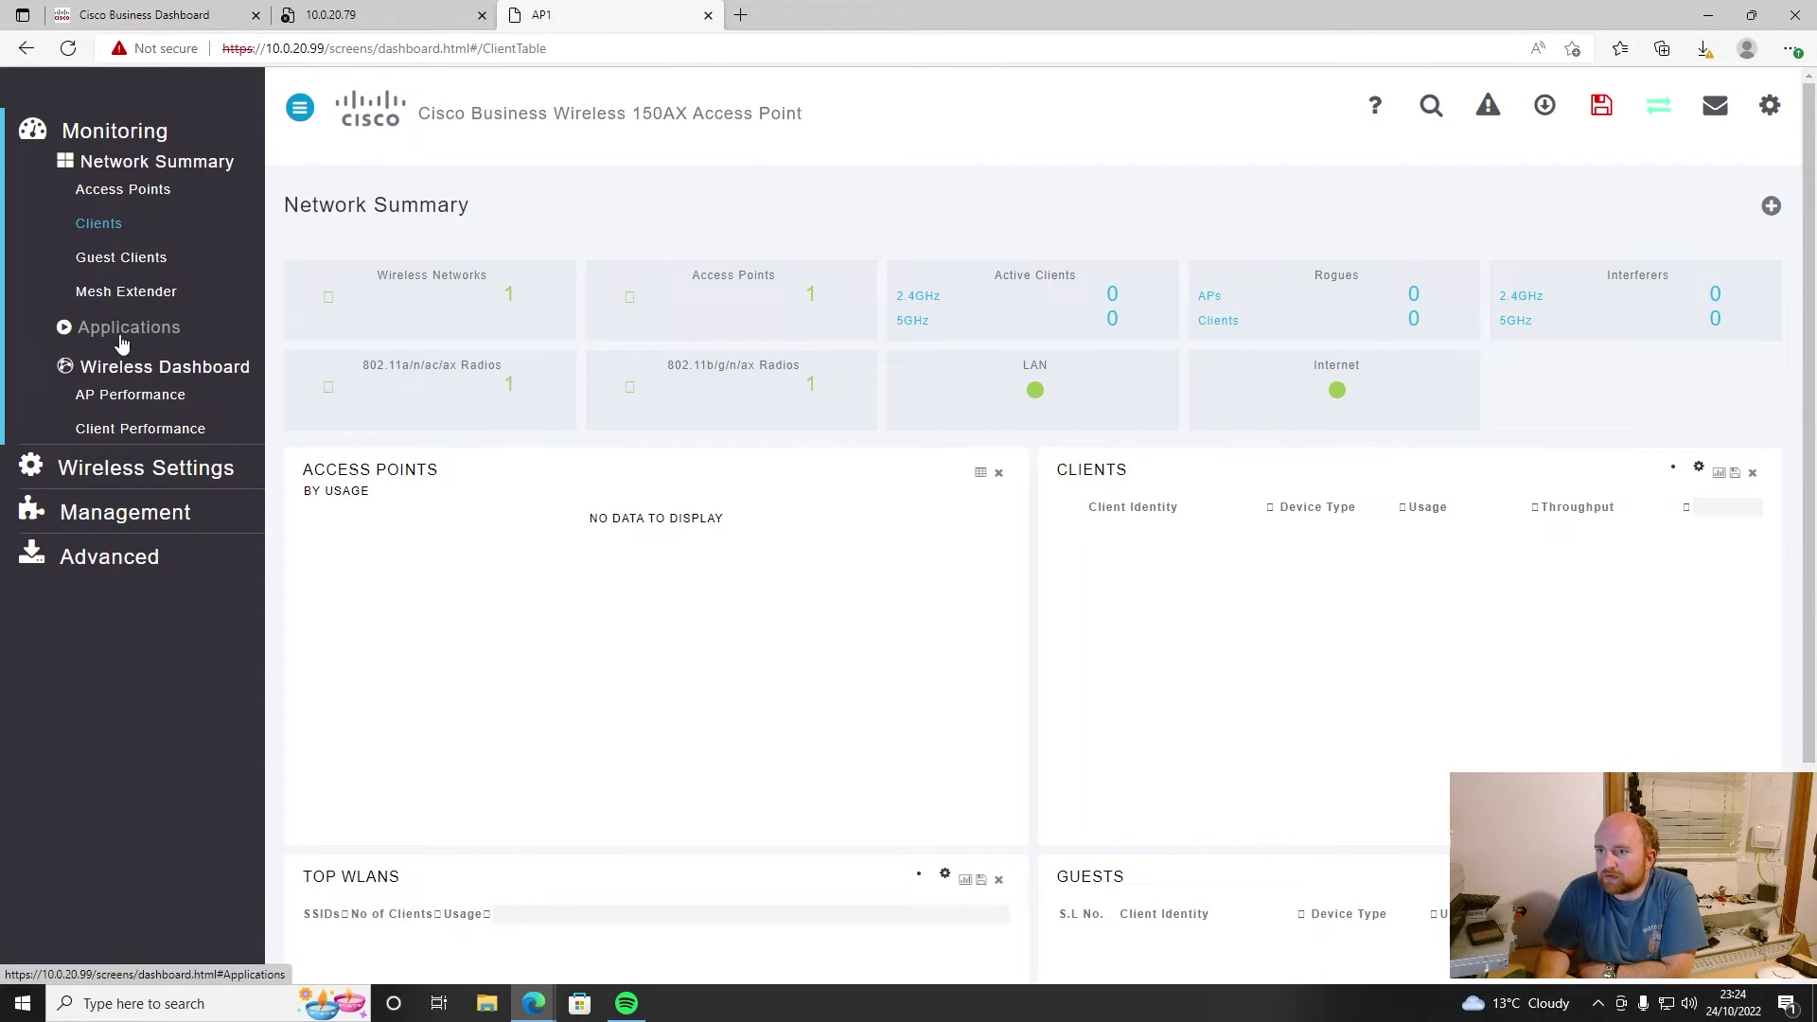
pyautogui.click(124, 471)
pyautogui.click(116, 208)
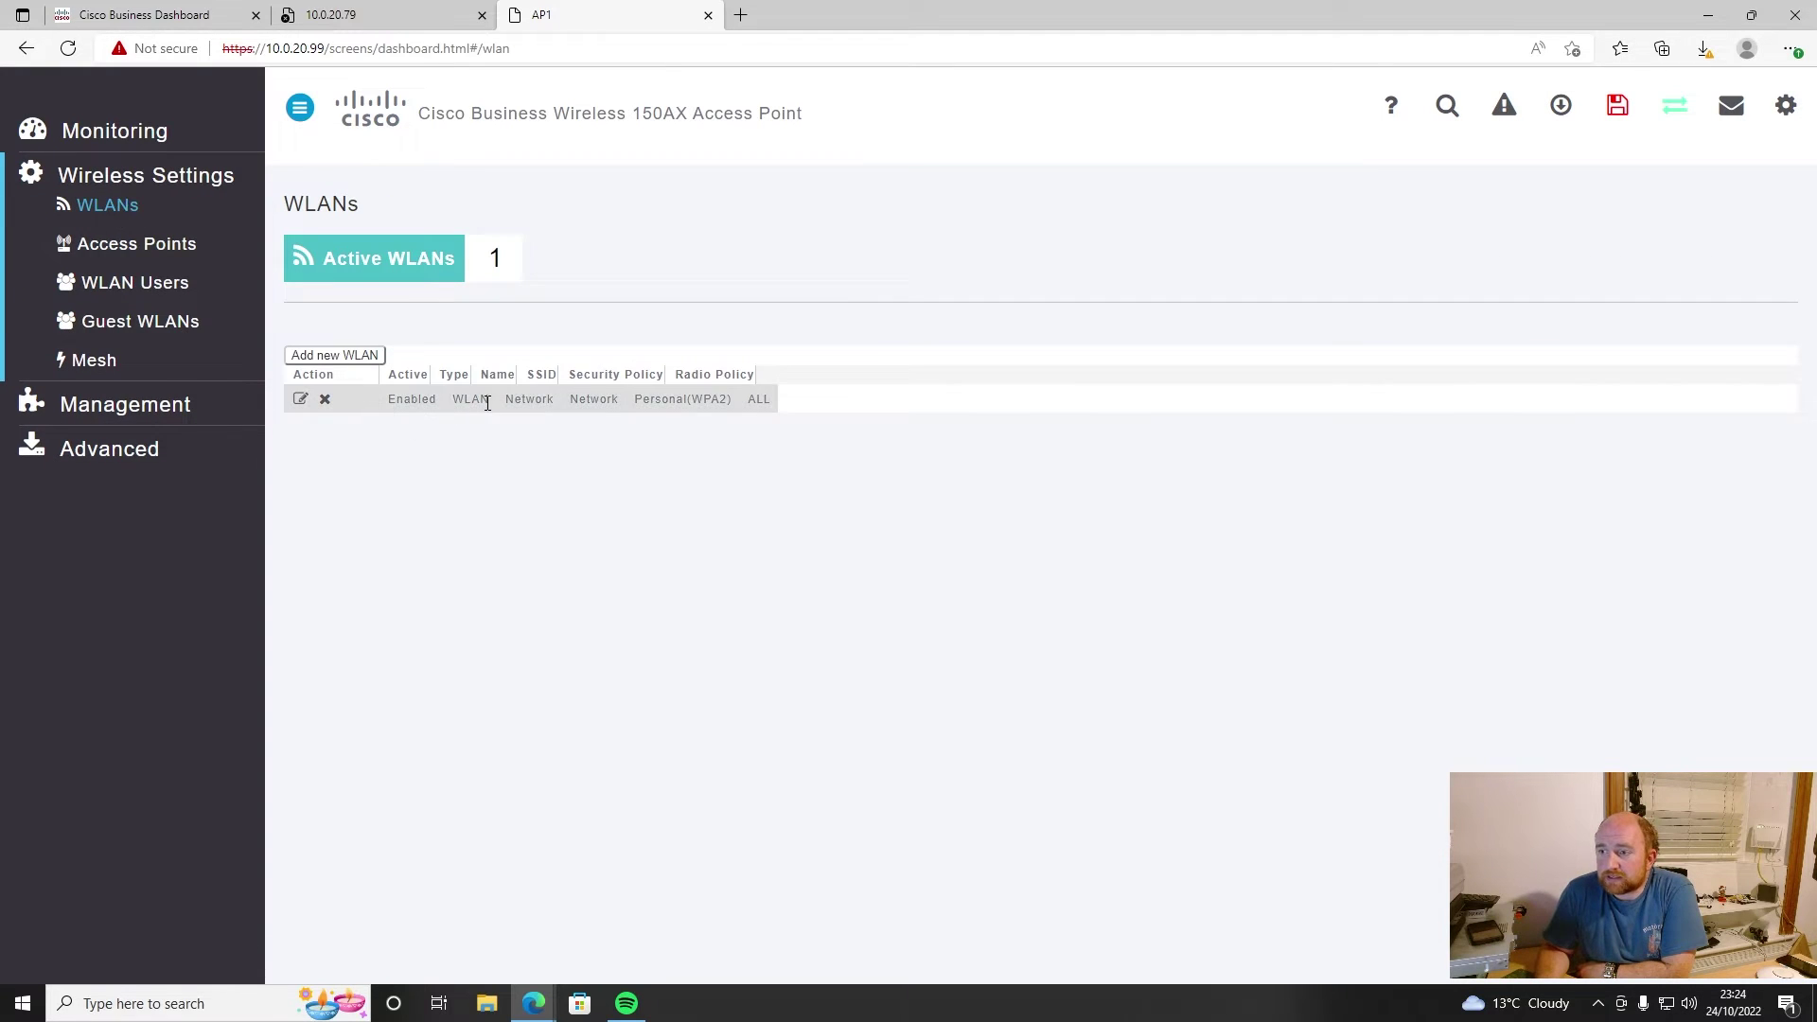
pyautogui.click(141, 252)
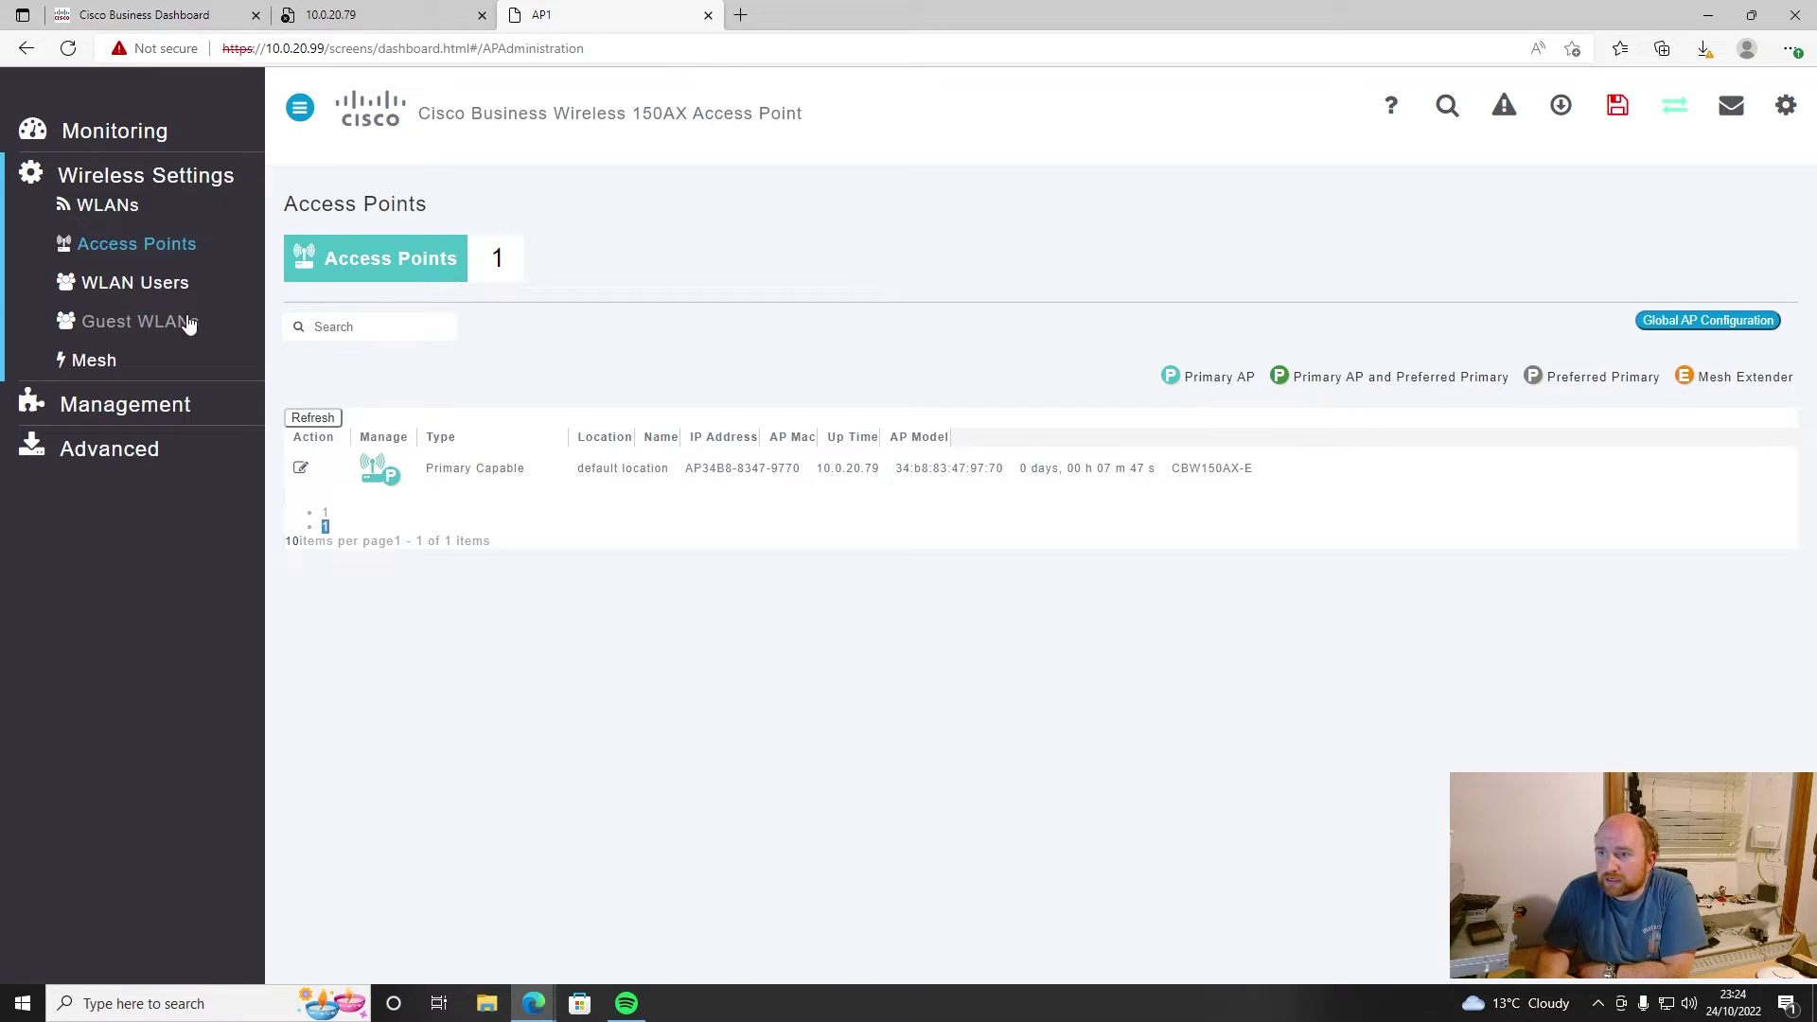
pyautogui.click(78, 372)
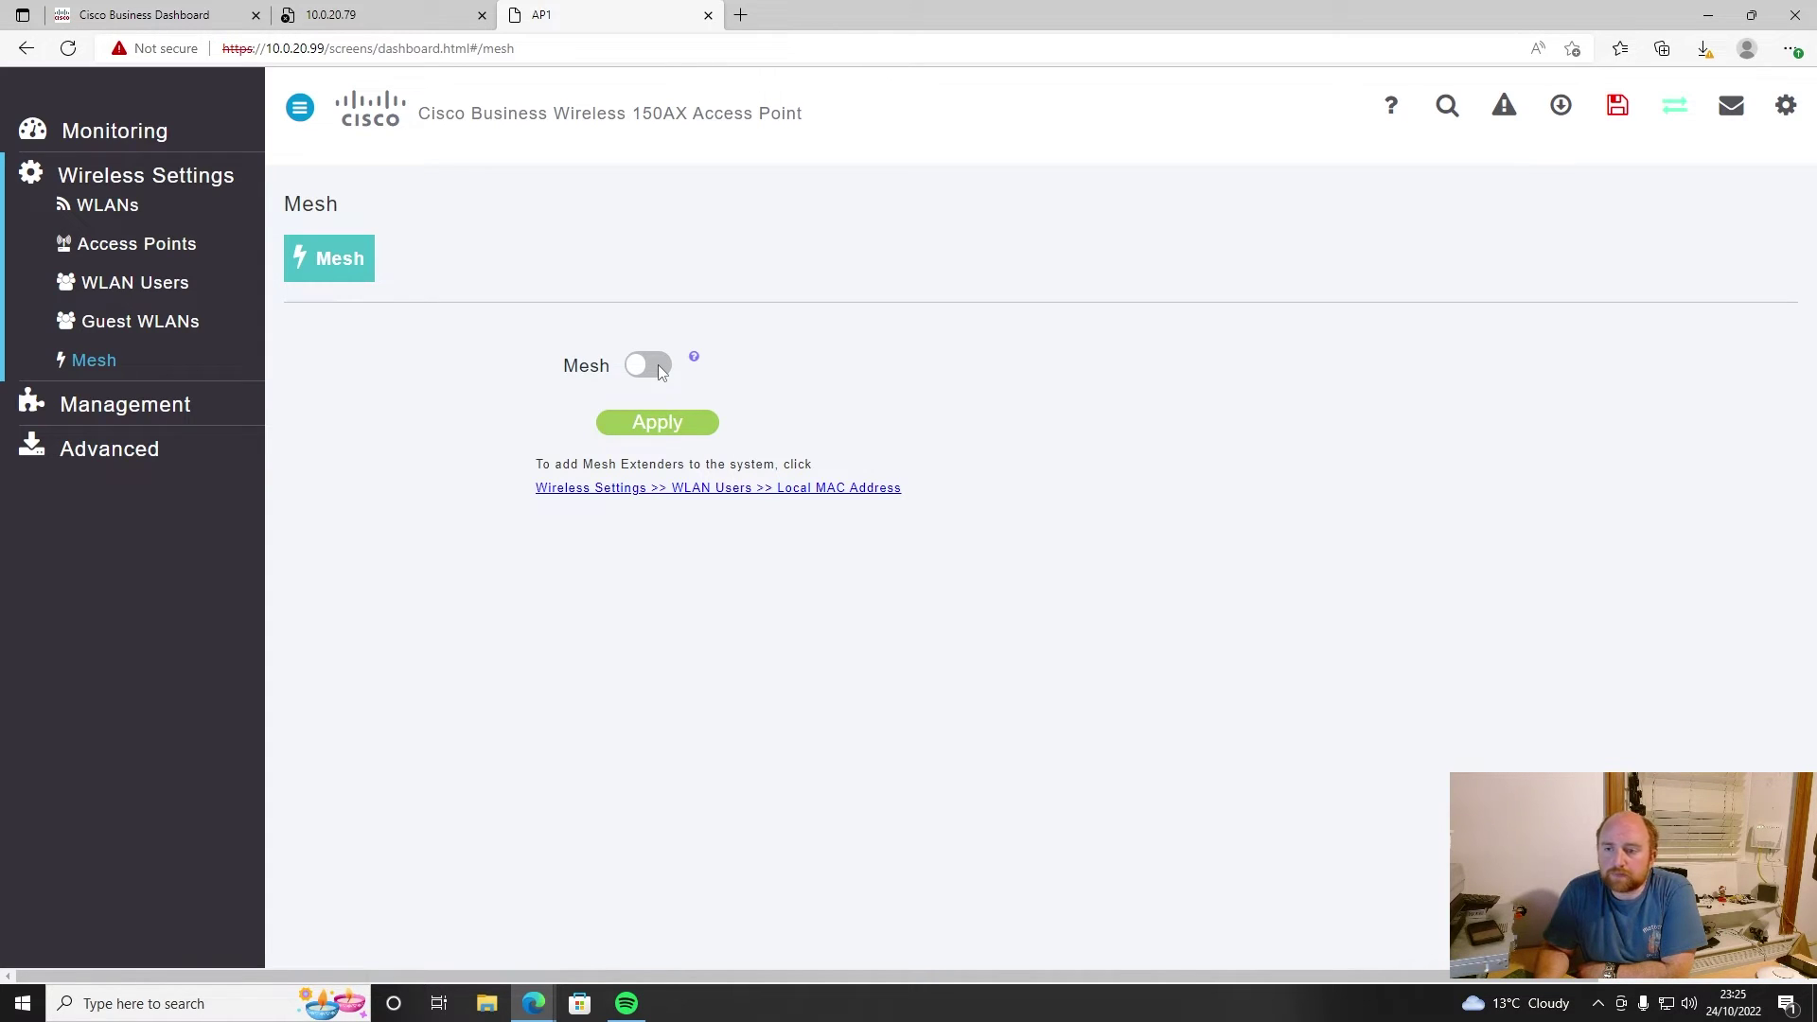
pyautogui.click(660, 367)
# - Turn mesh back off, open Advanced > Management Access, and request Expert View
pyautogui.click(640, 360)
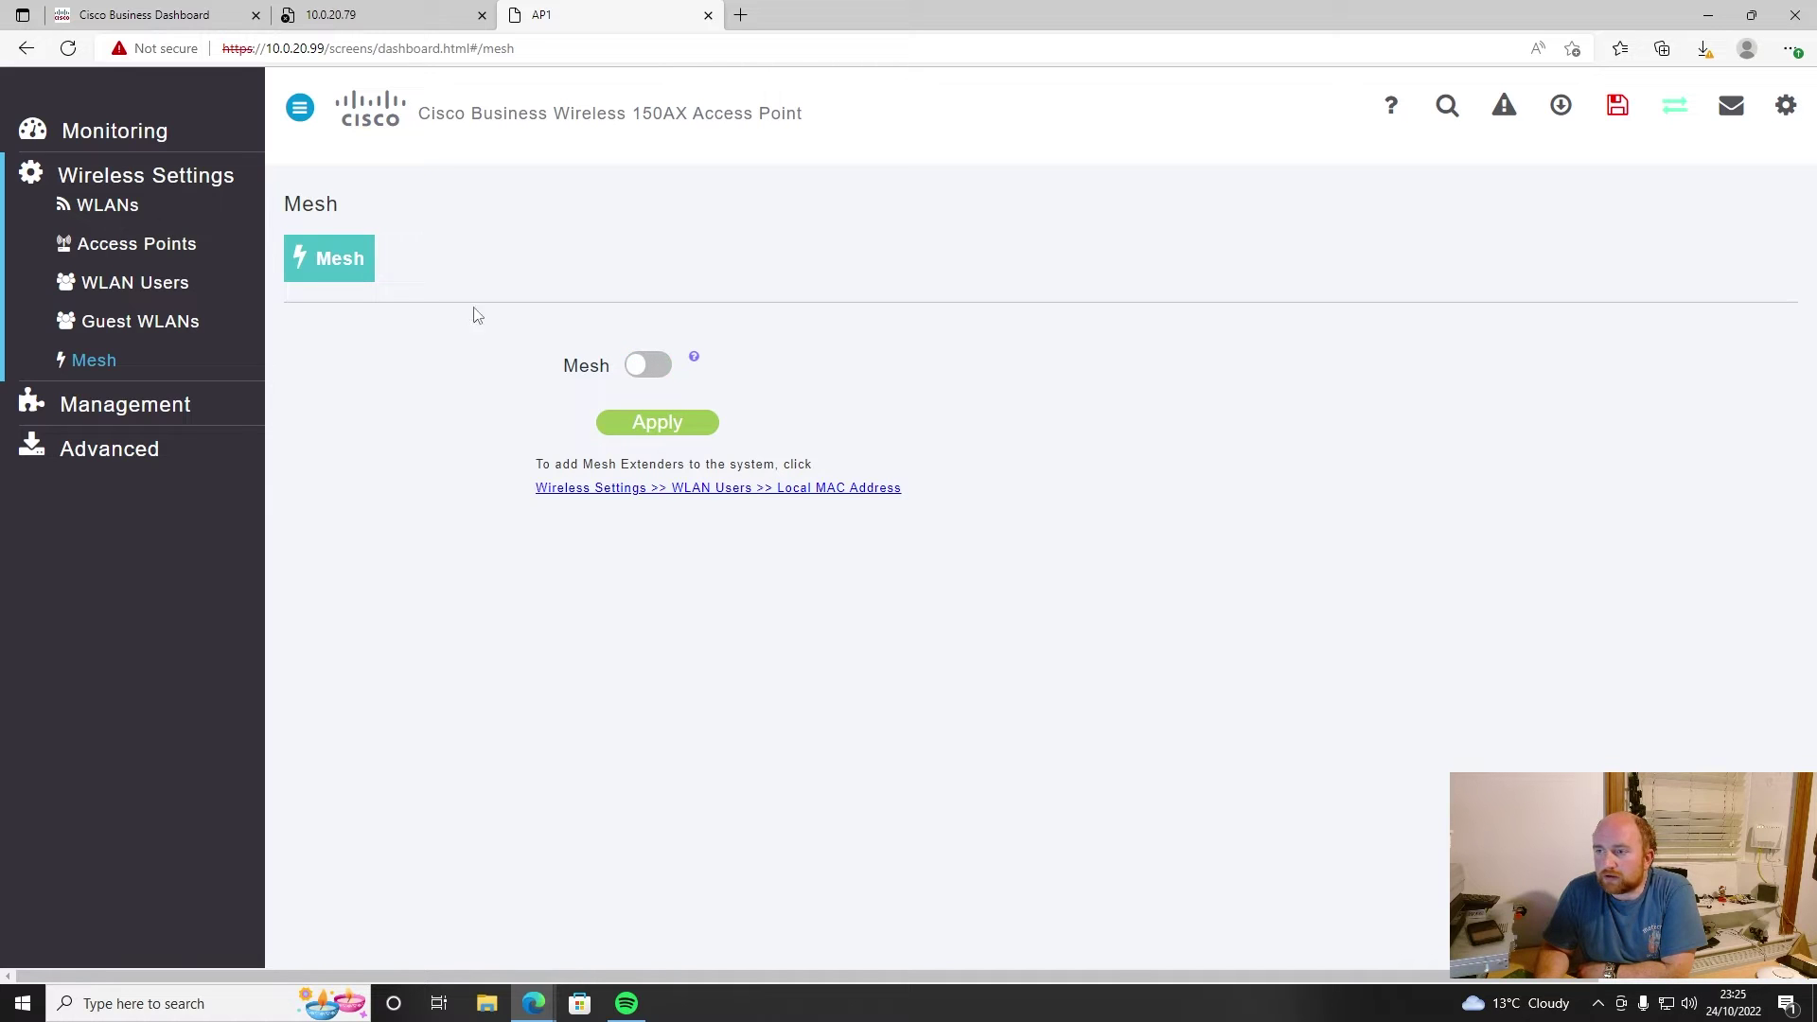
pyautogui.click(114, 407)
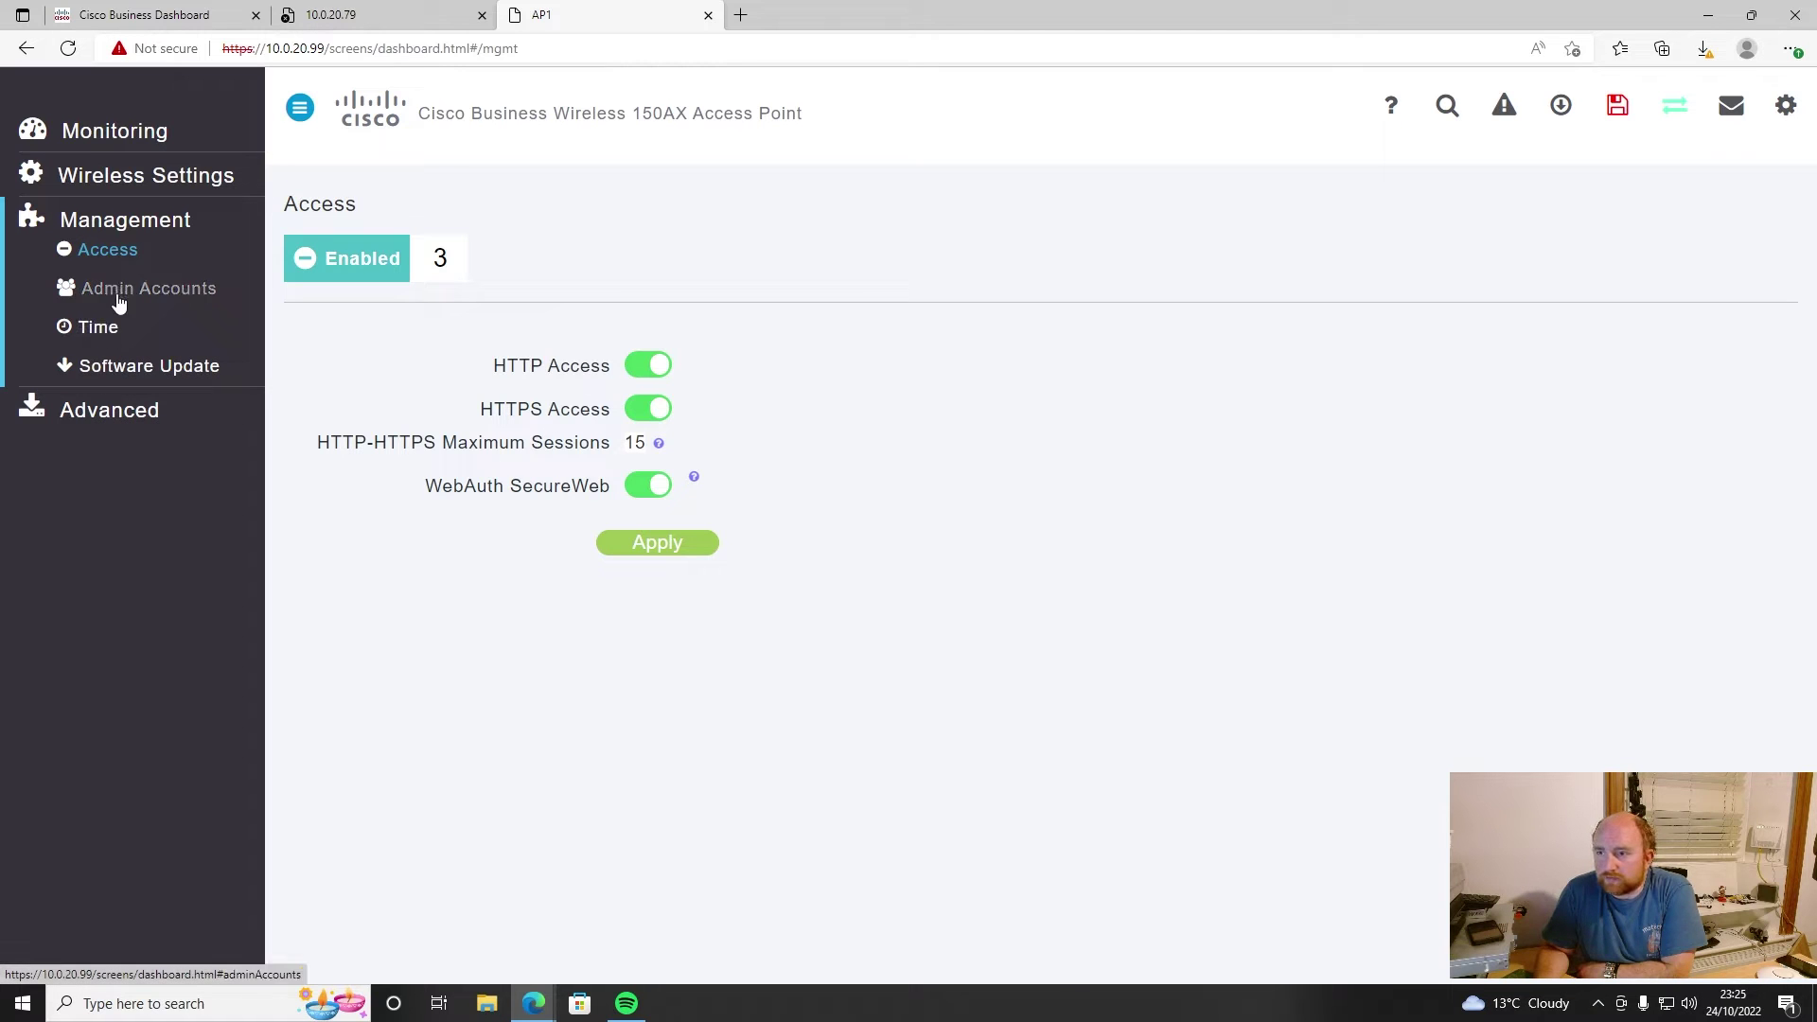
pyautogui.click(123, 180)
pyautogui.click(114, 131)
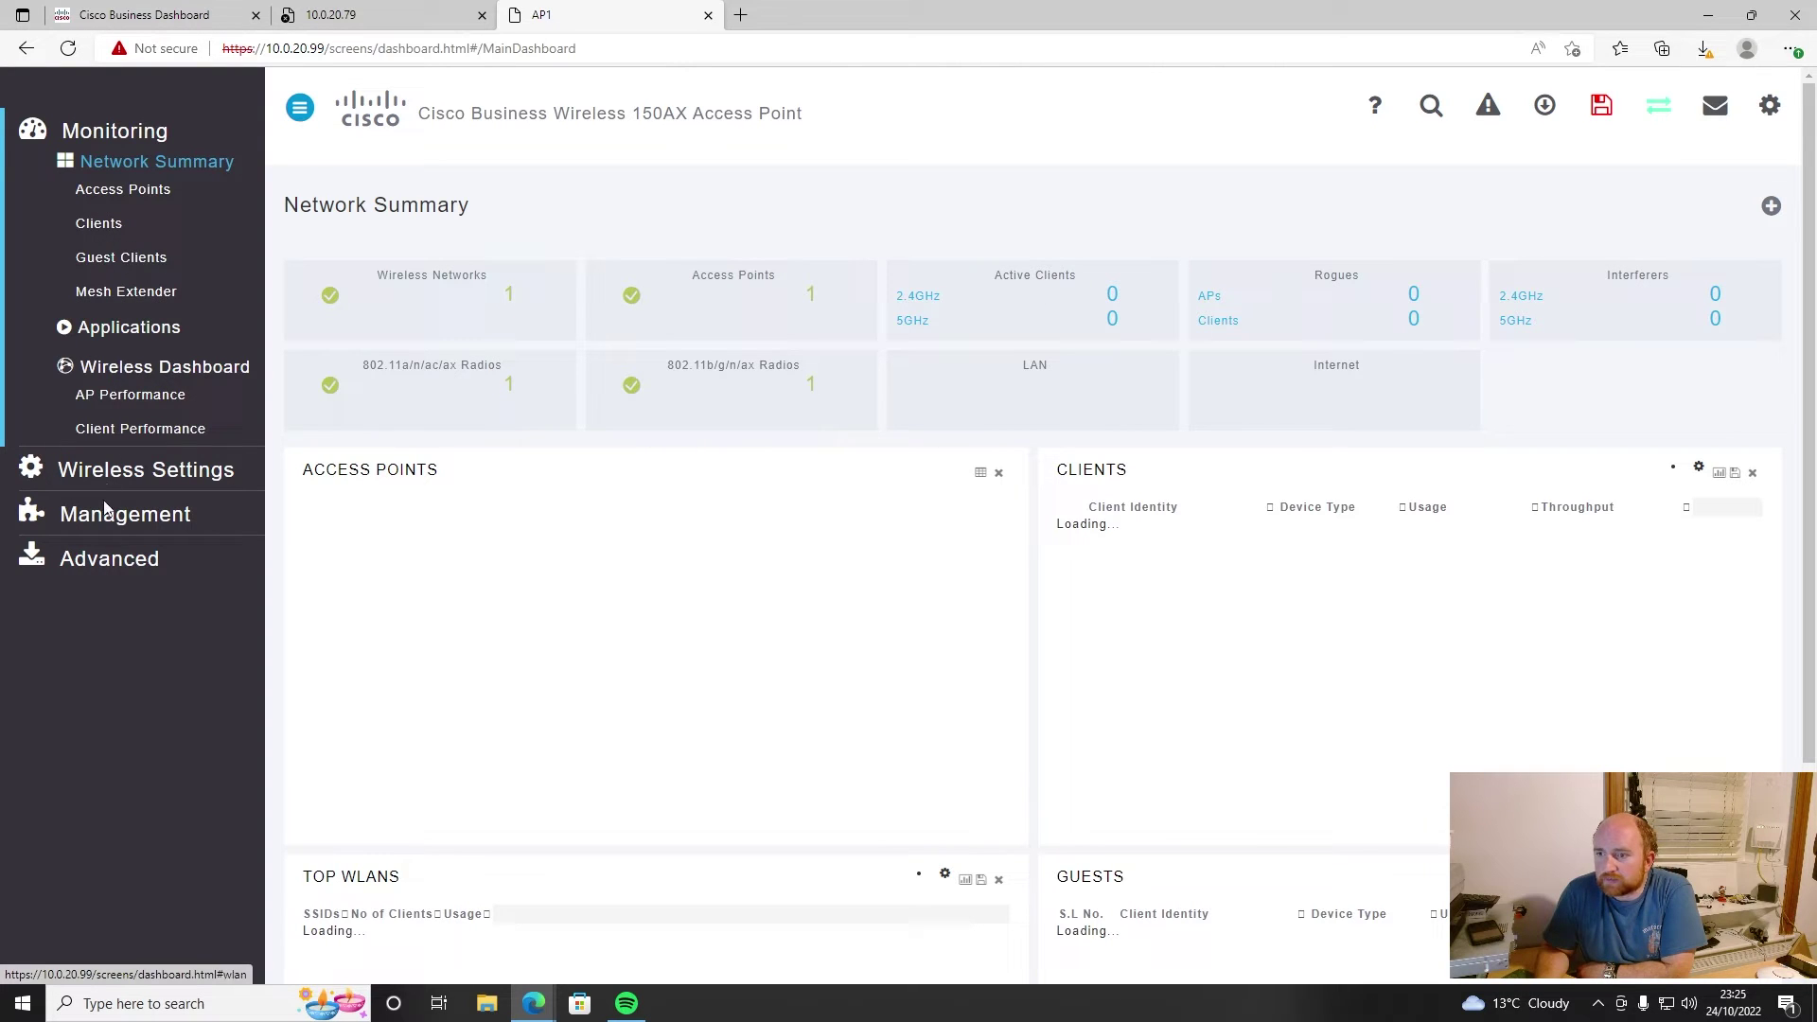
pyautogui.click(126, 469)
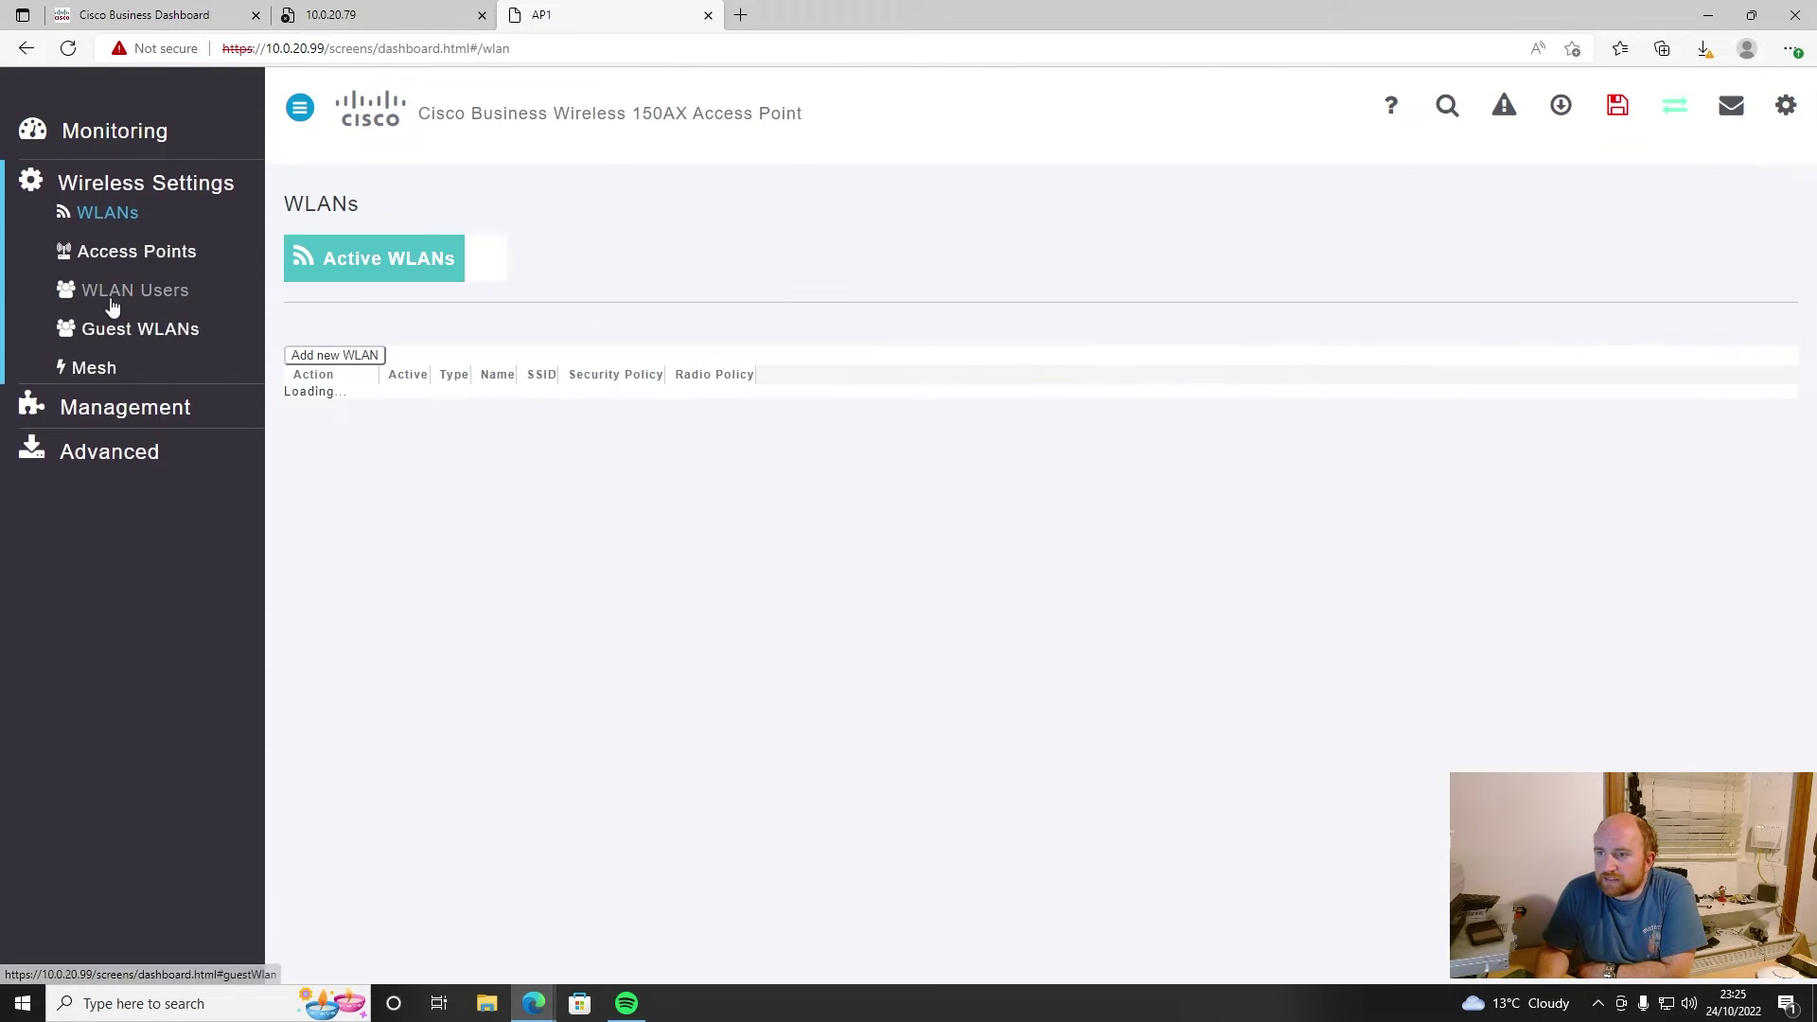
pyautogui.click(115, 453)
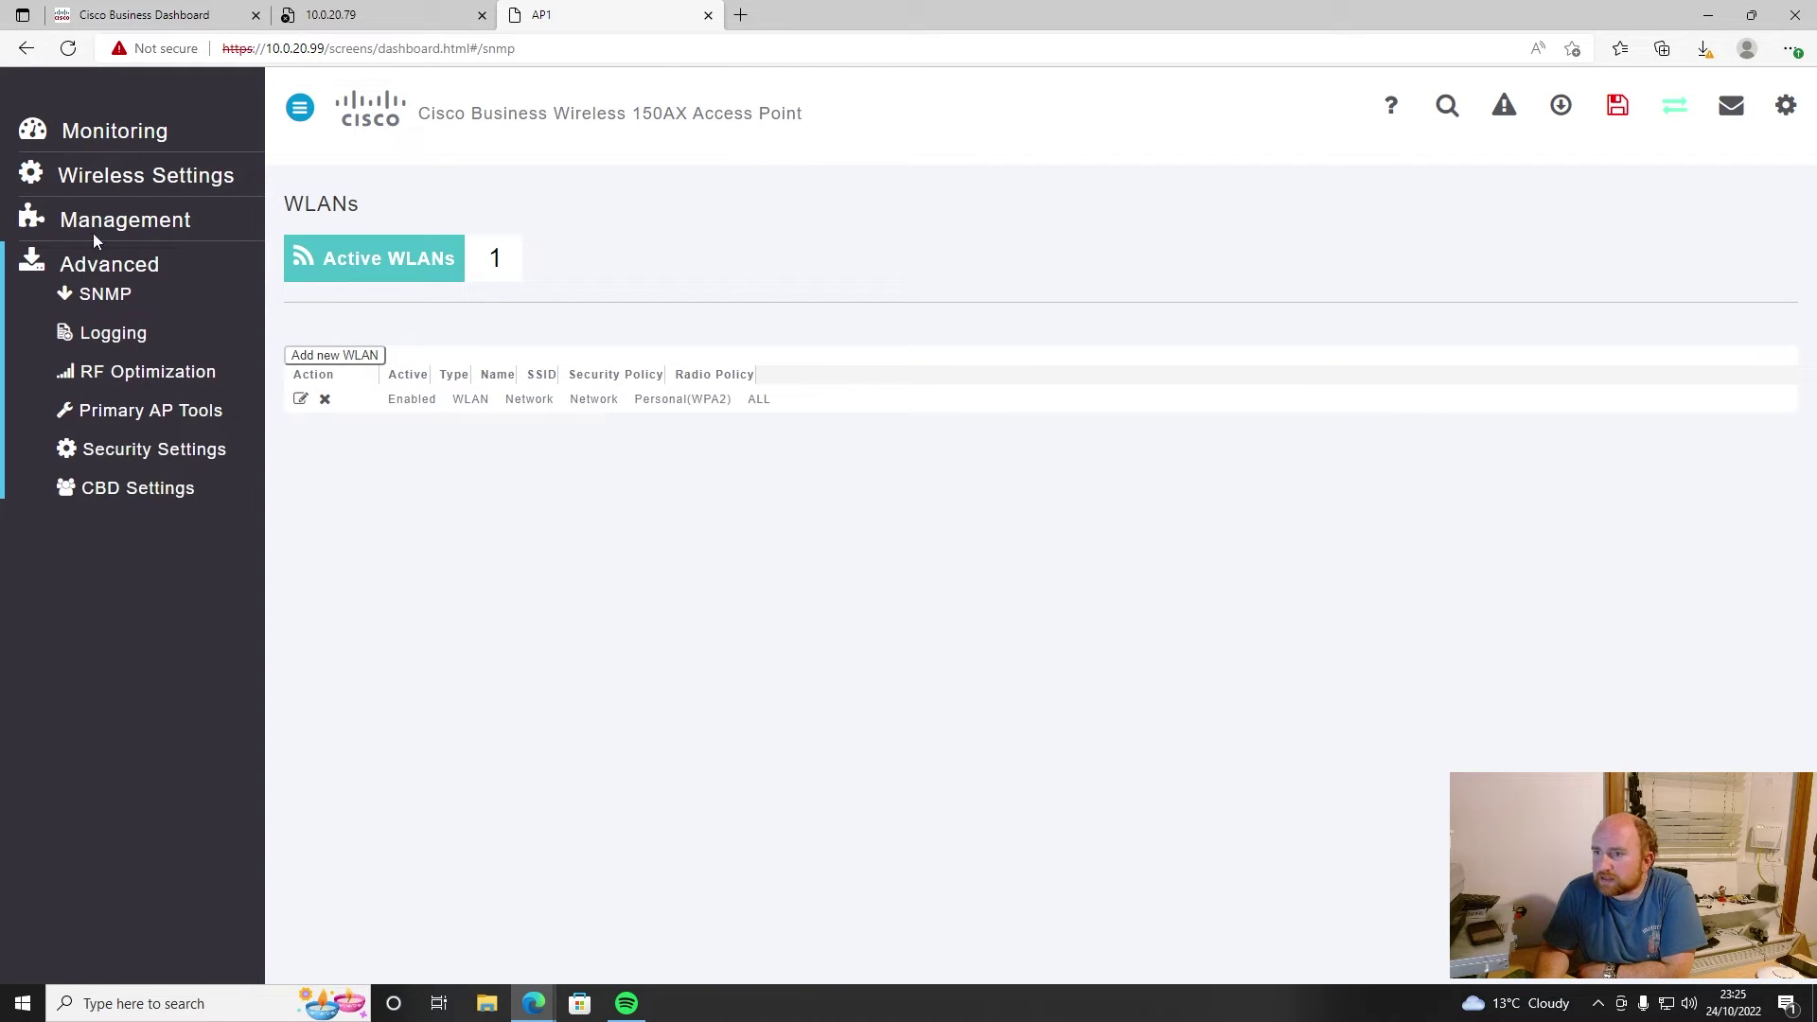
pyautogui.click(128, 219)
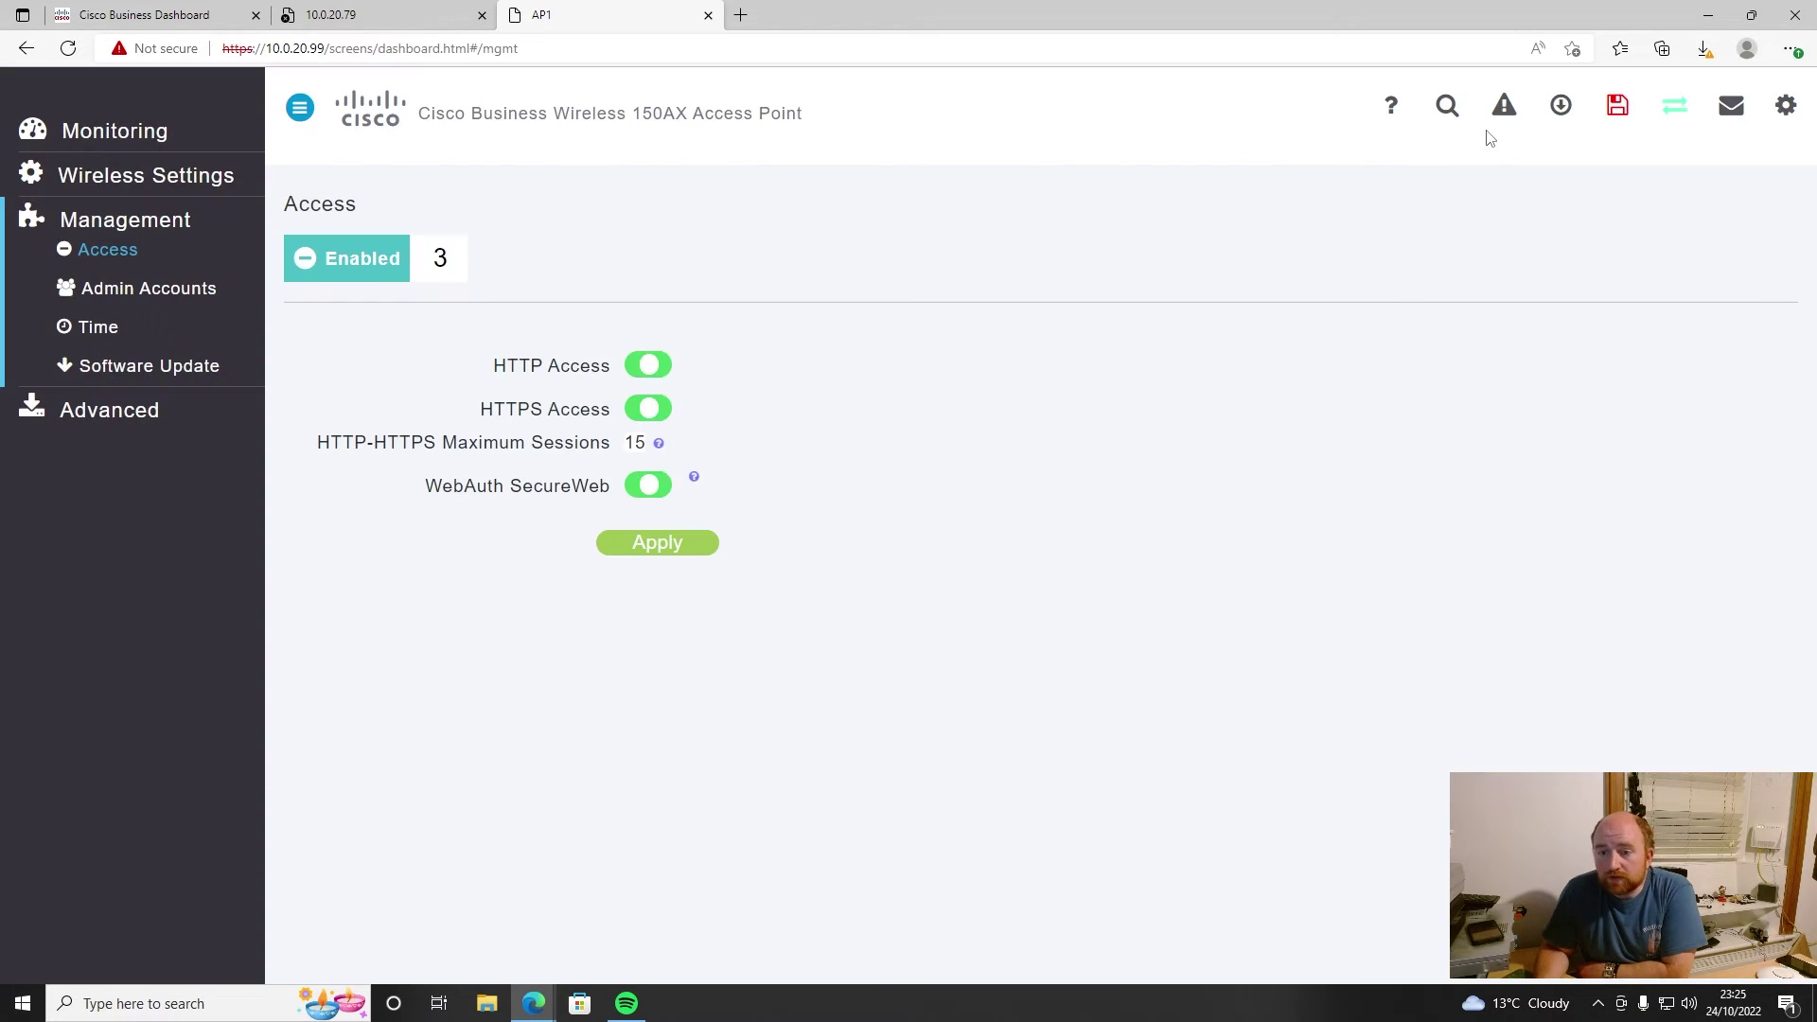
pyautogui.click(1678, 110)
# - Enable Expert View and browse the SNMP, ACL and Management Access pages
pyautogui.click(990, 157)
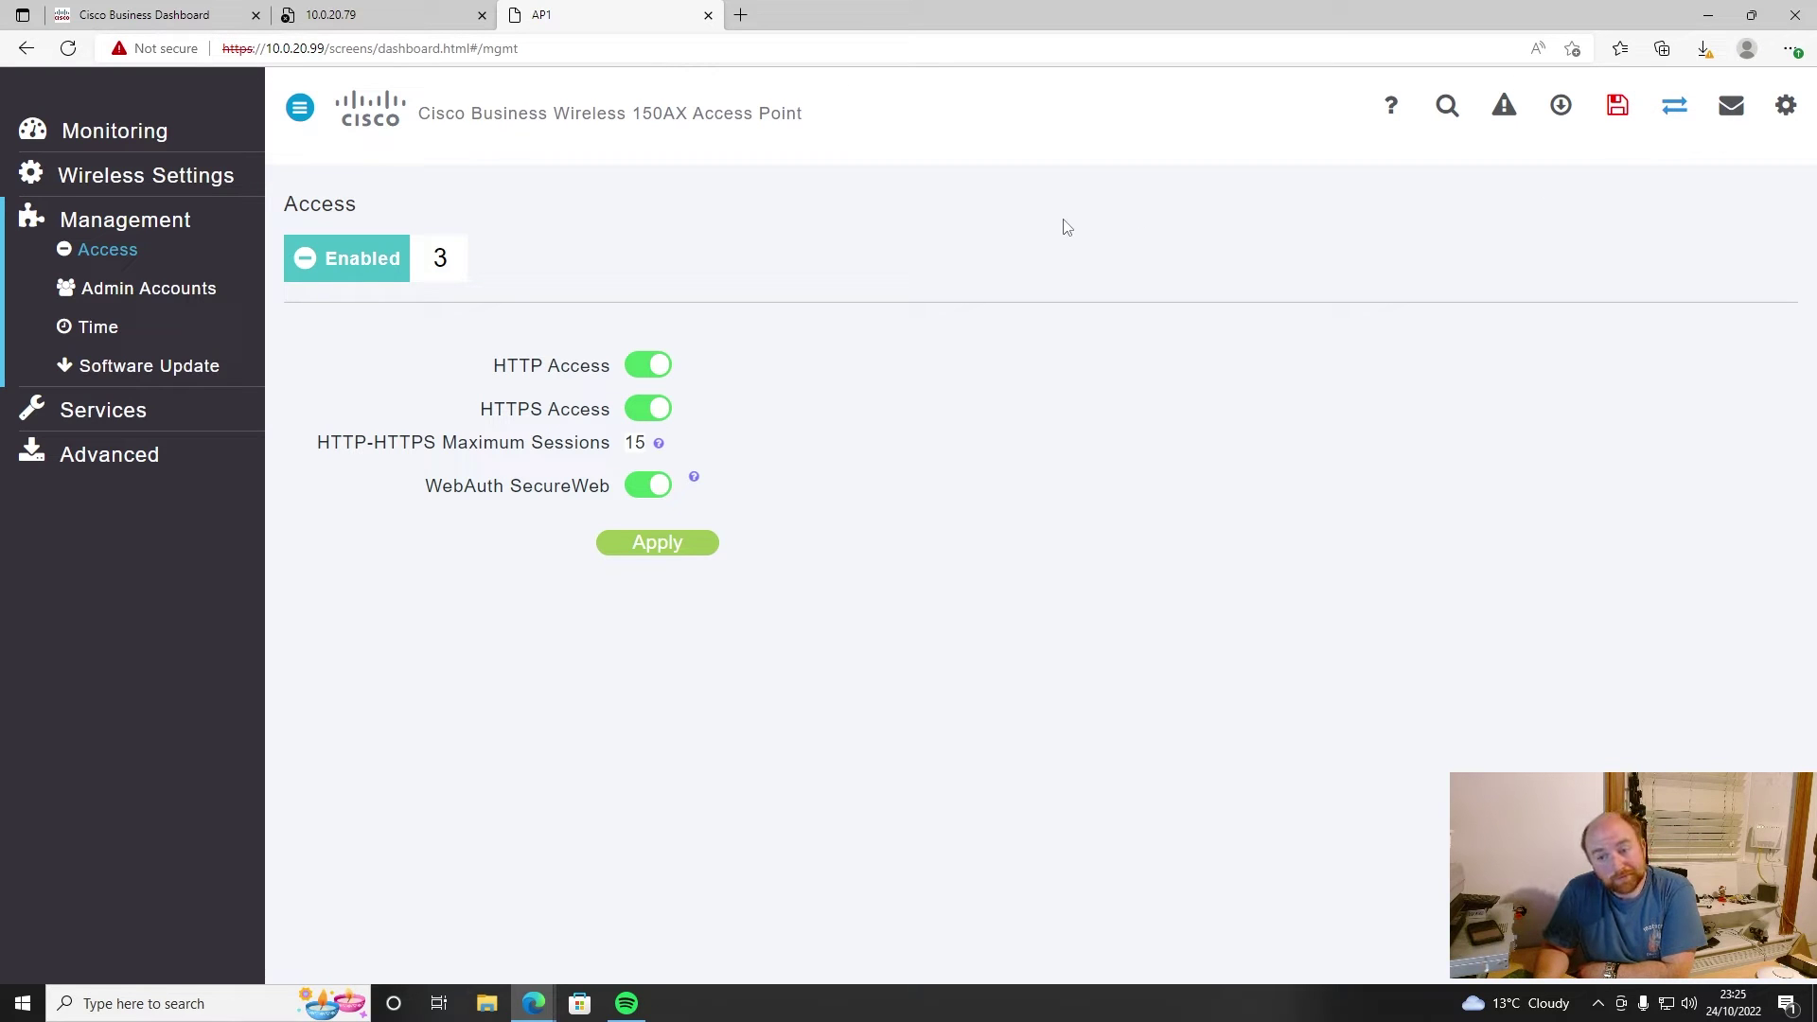
pyautogui.click(106, 464)
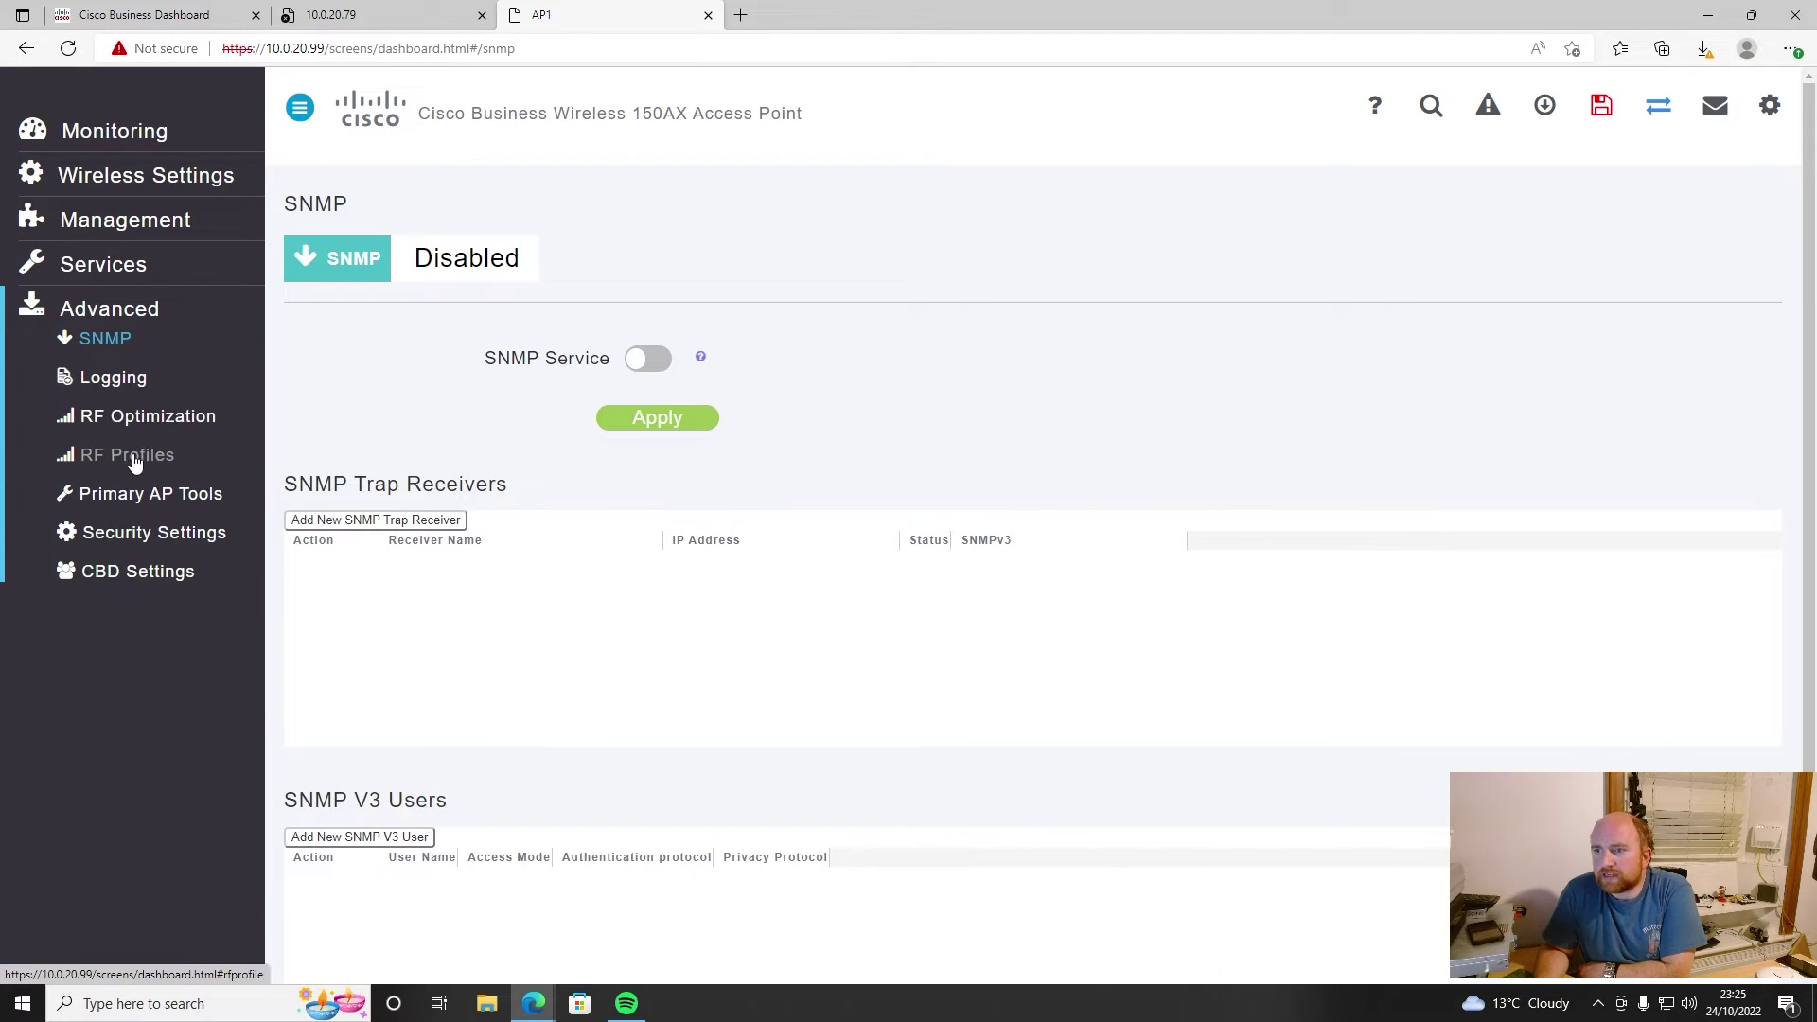
pyautogui.click(196, 536)
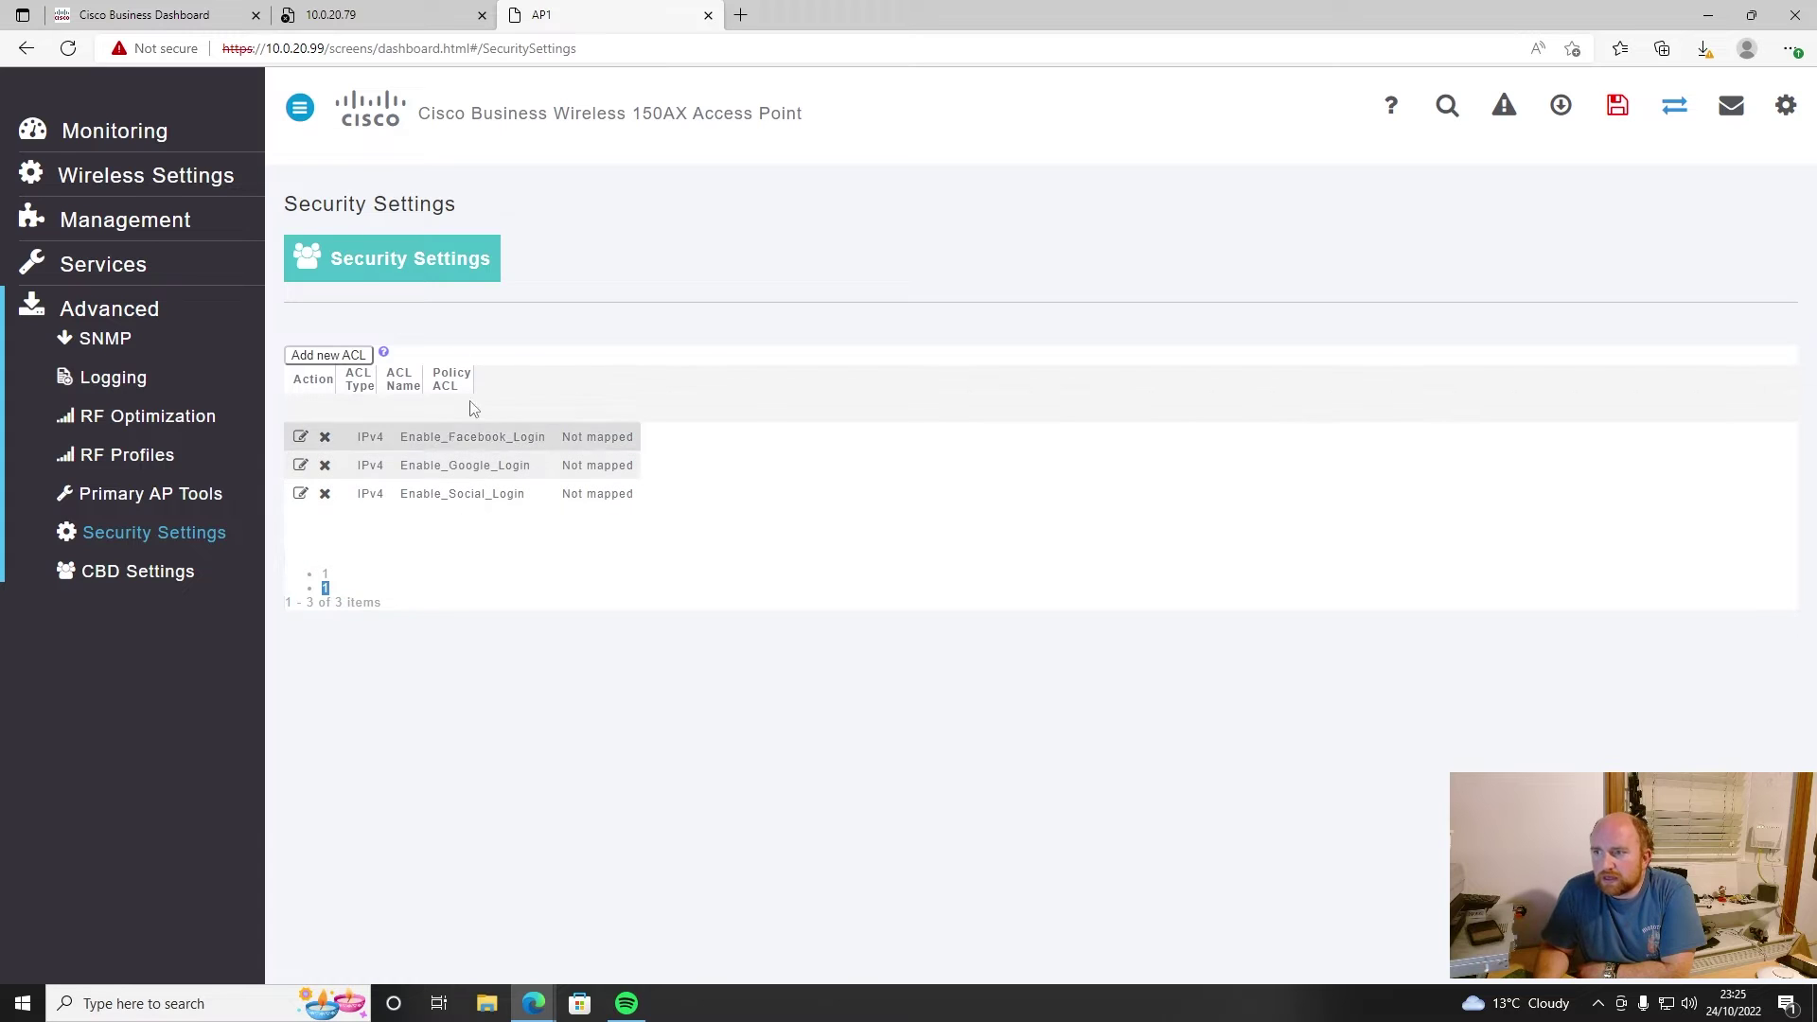
pyautogui.click(129, 178)
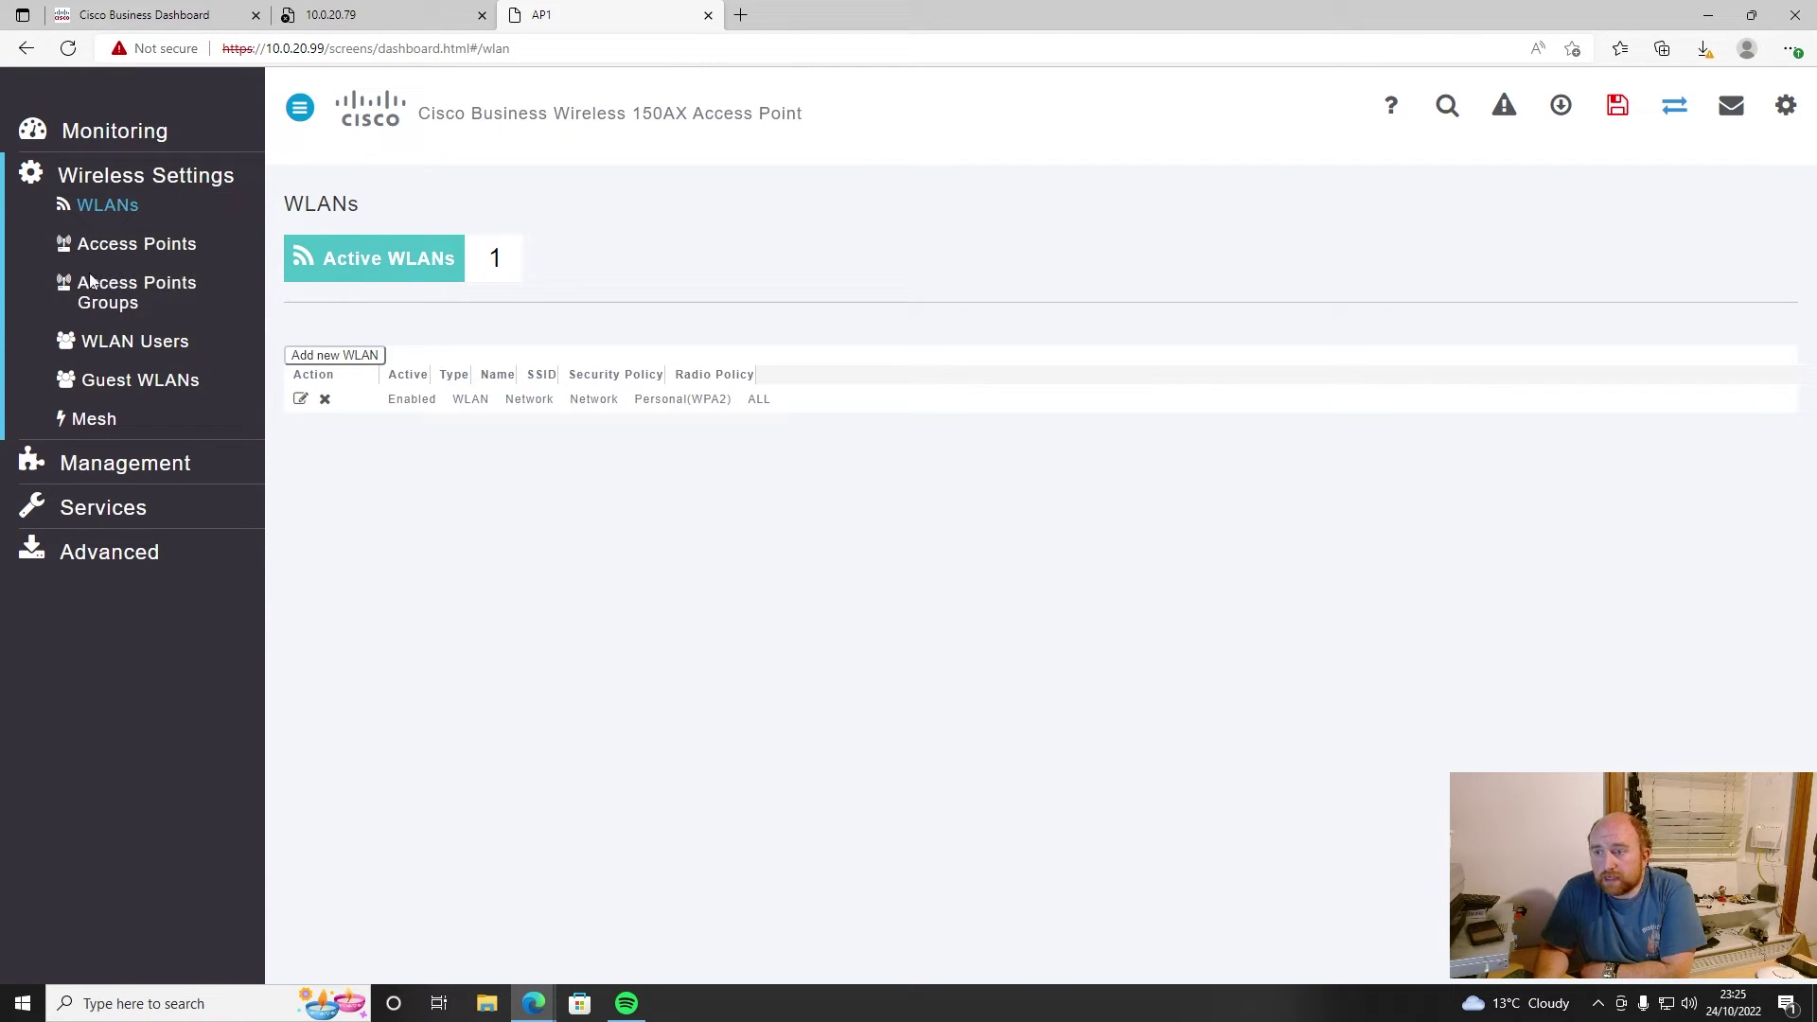
pyautogui.click(102, 463)
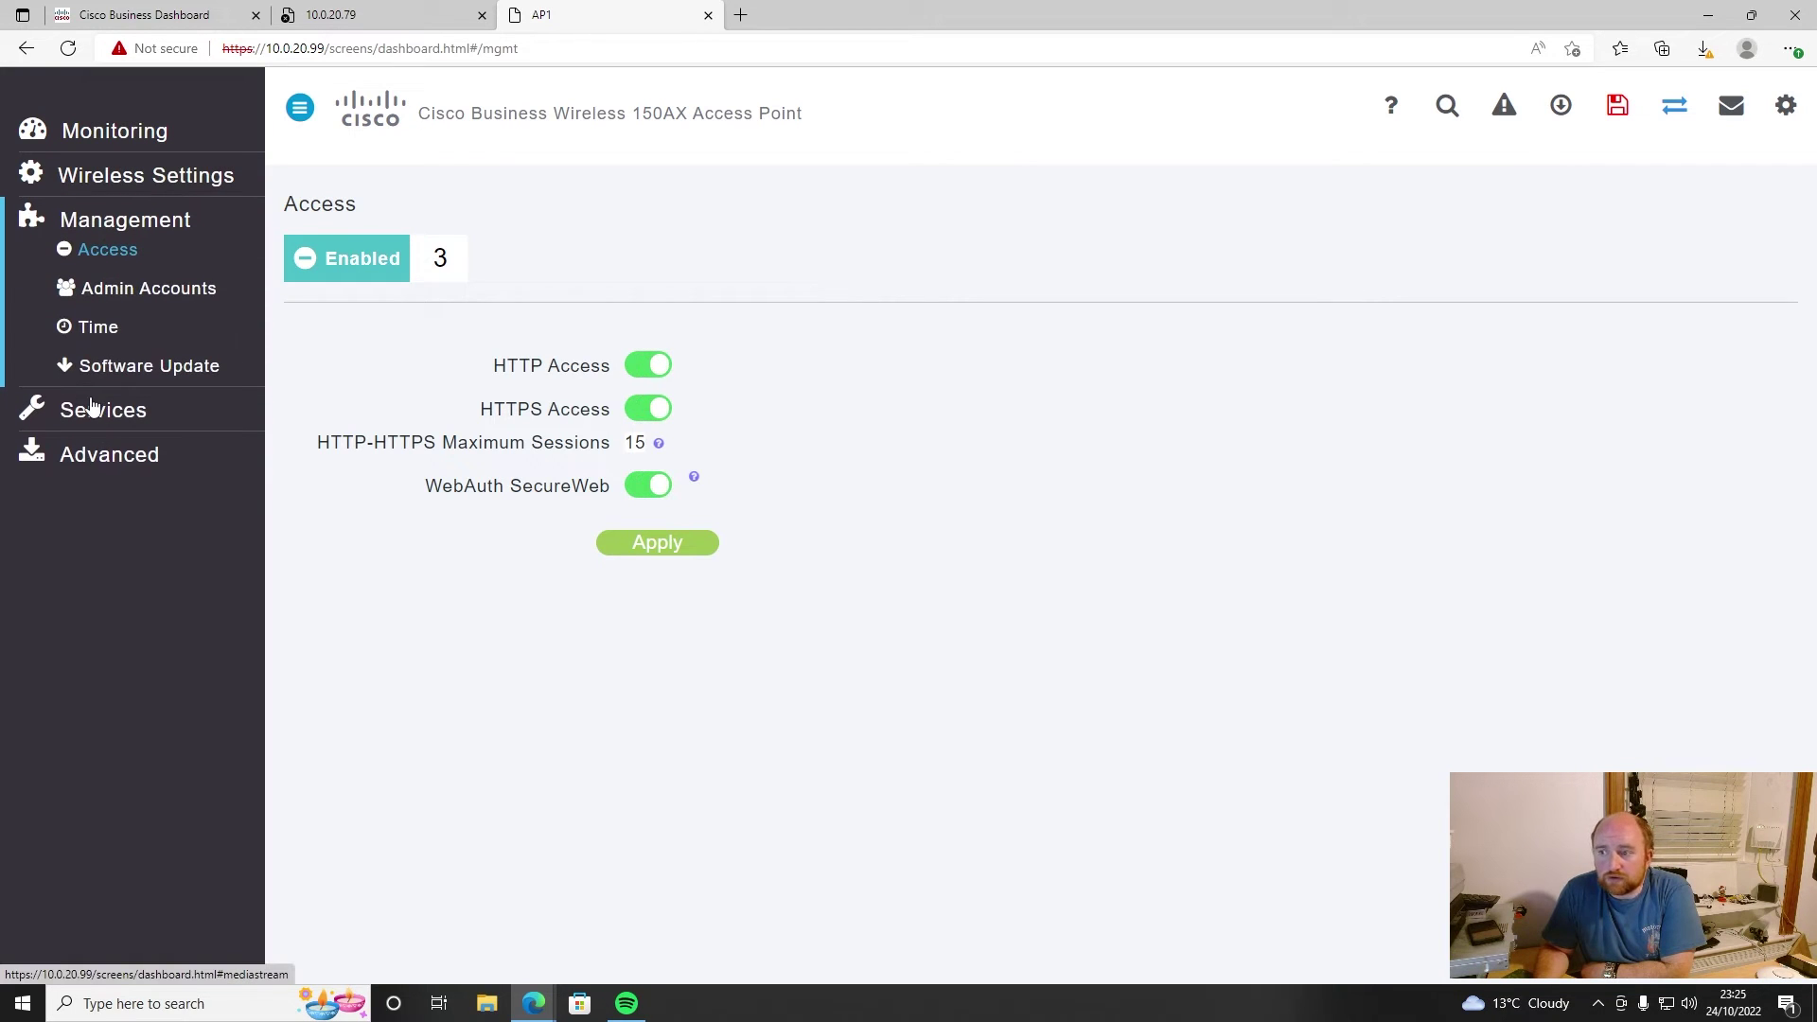
pyautogui.click(103, 182)
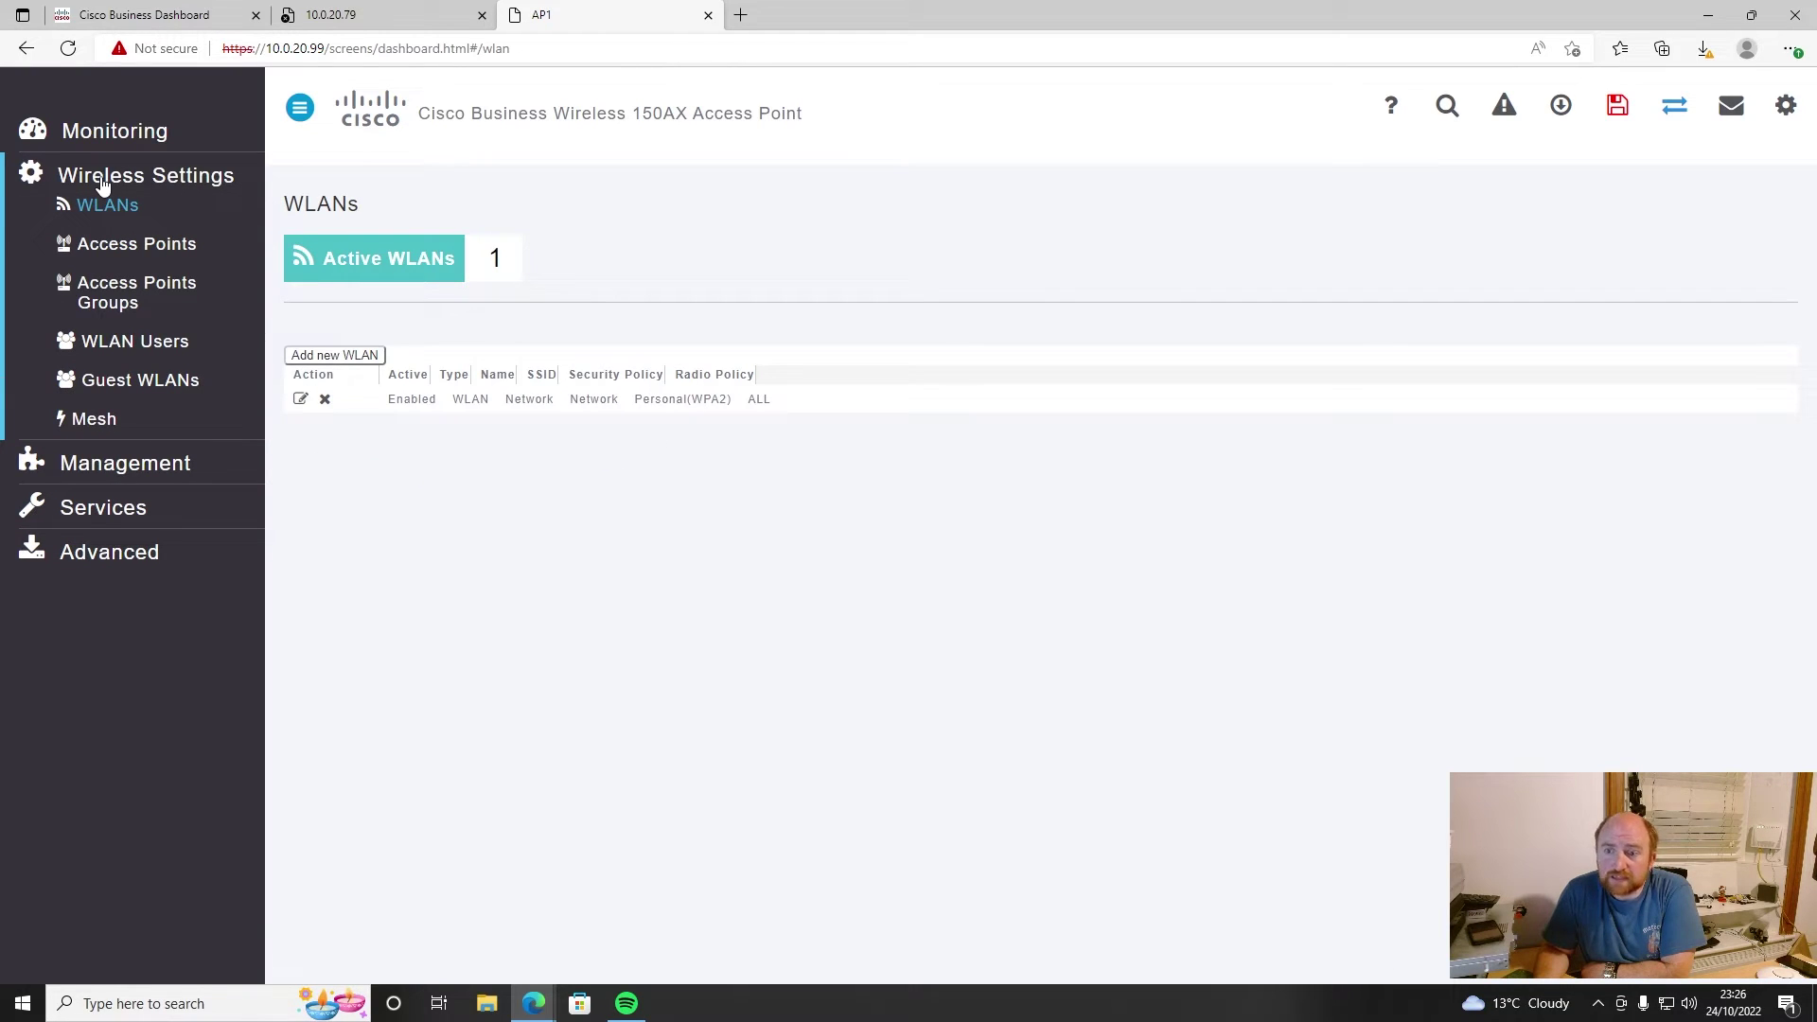
# - Select the AP's IP 10.0.20.79 in the Access Points list and return to the Dashboard login tab
pyautogui.click(129, 248)
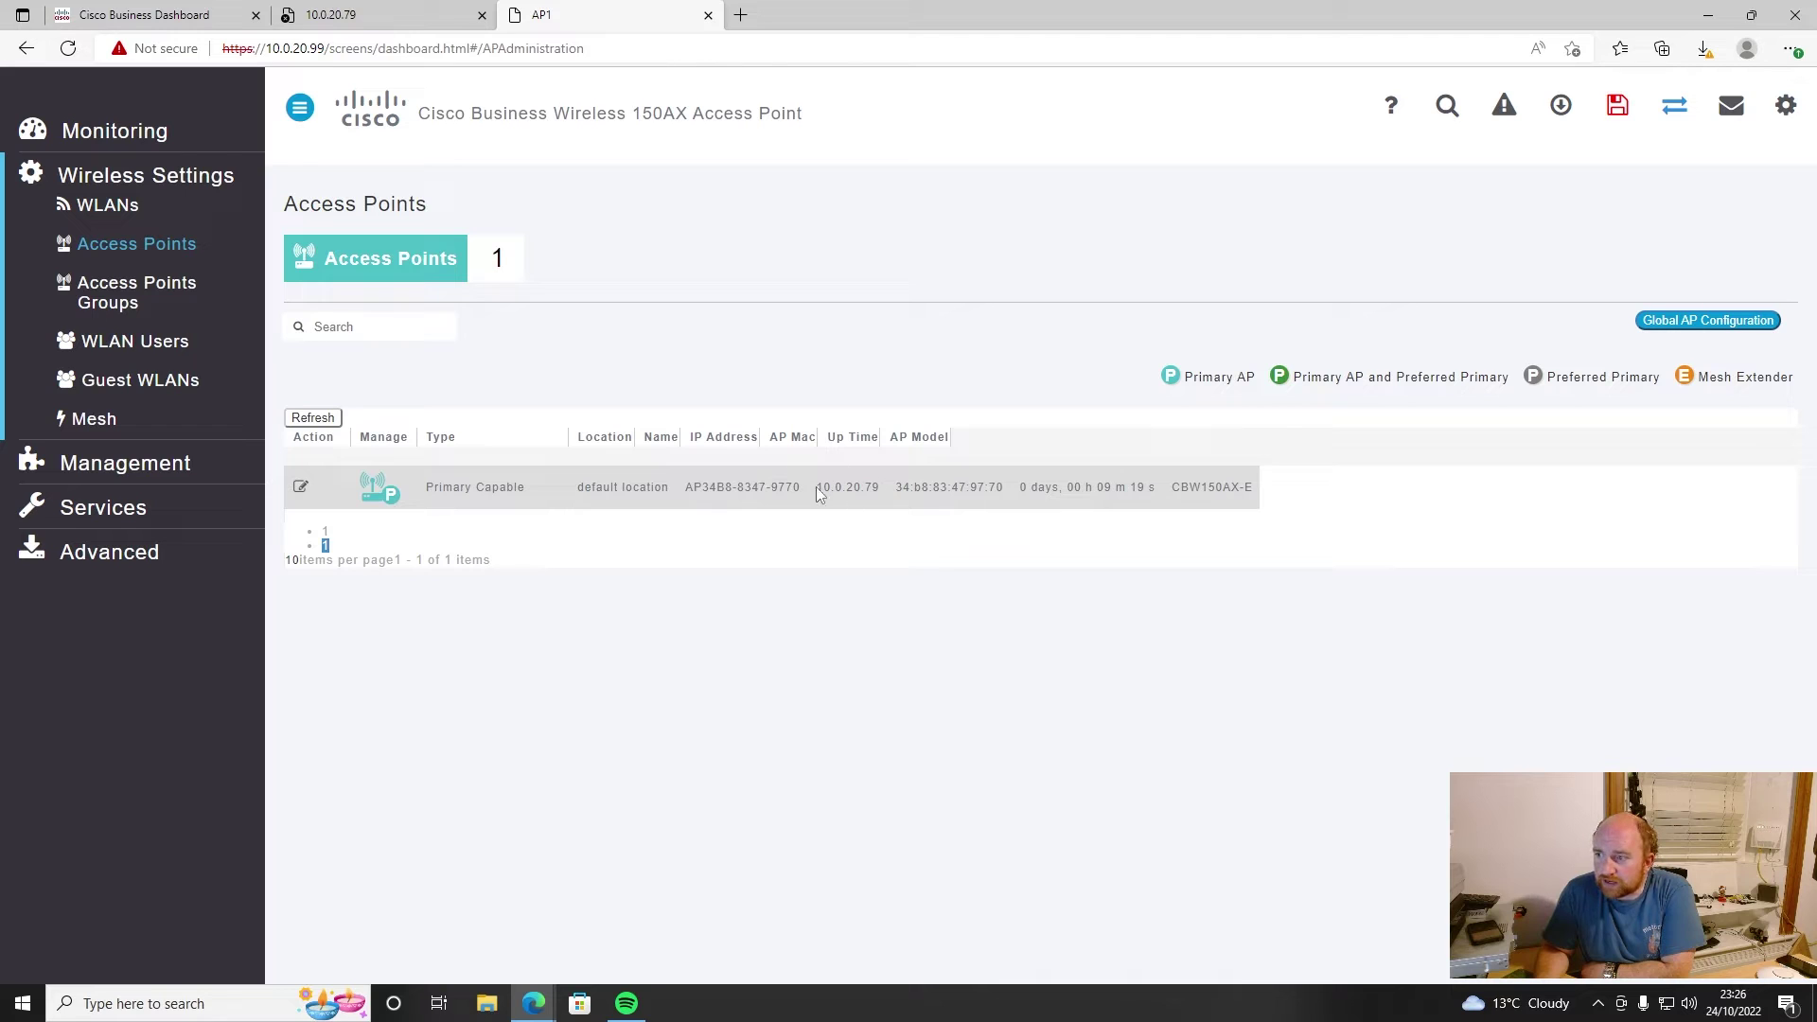
pyautogui.moveTo(816, 487); pyautogui.dragTo(882, 486)
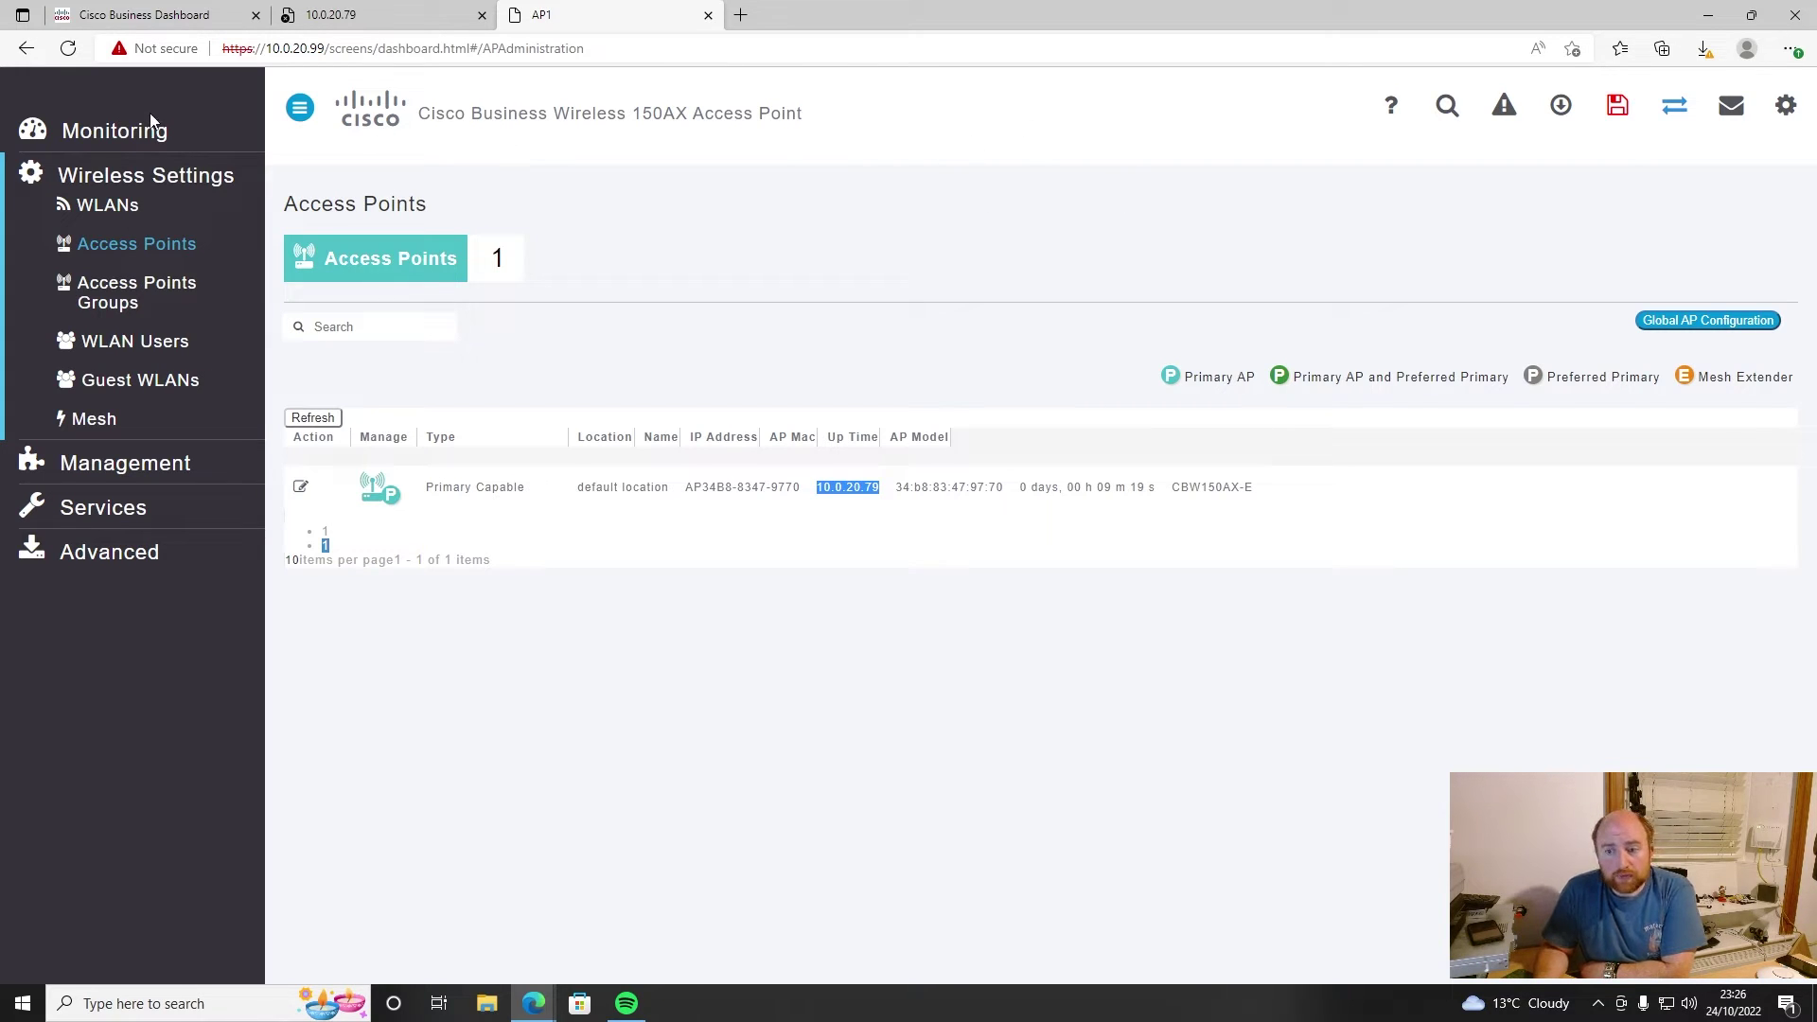
pyautogui.click(168, 13)
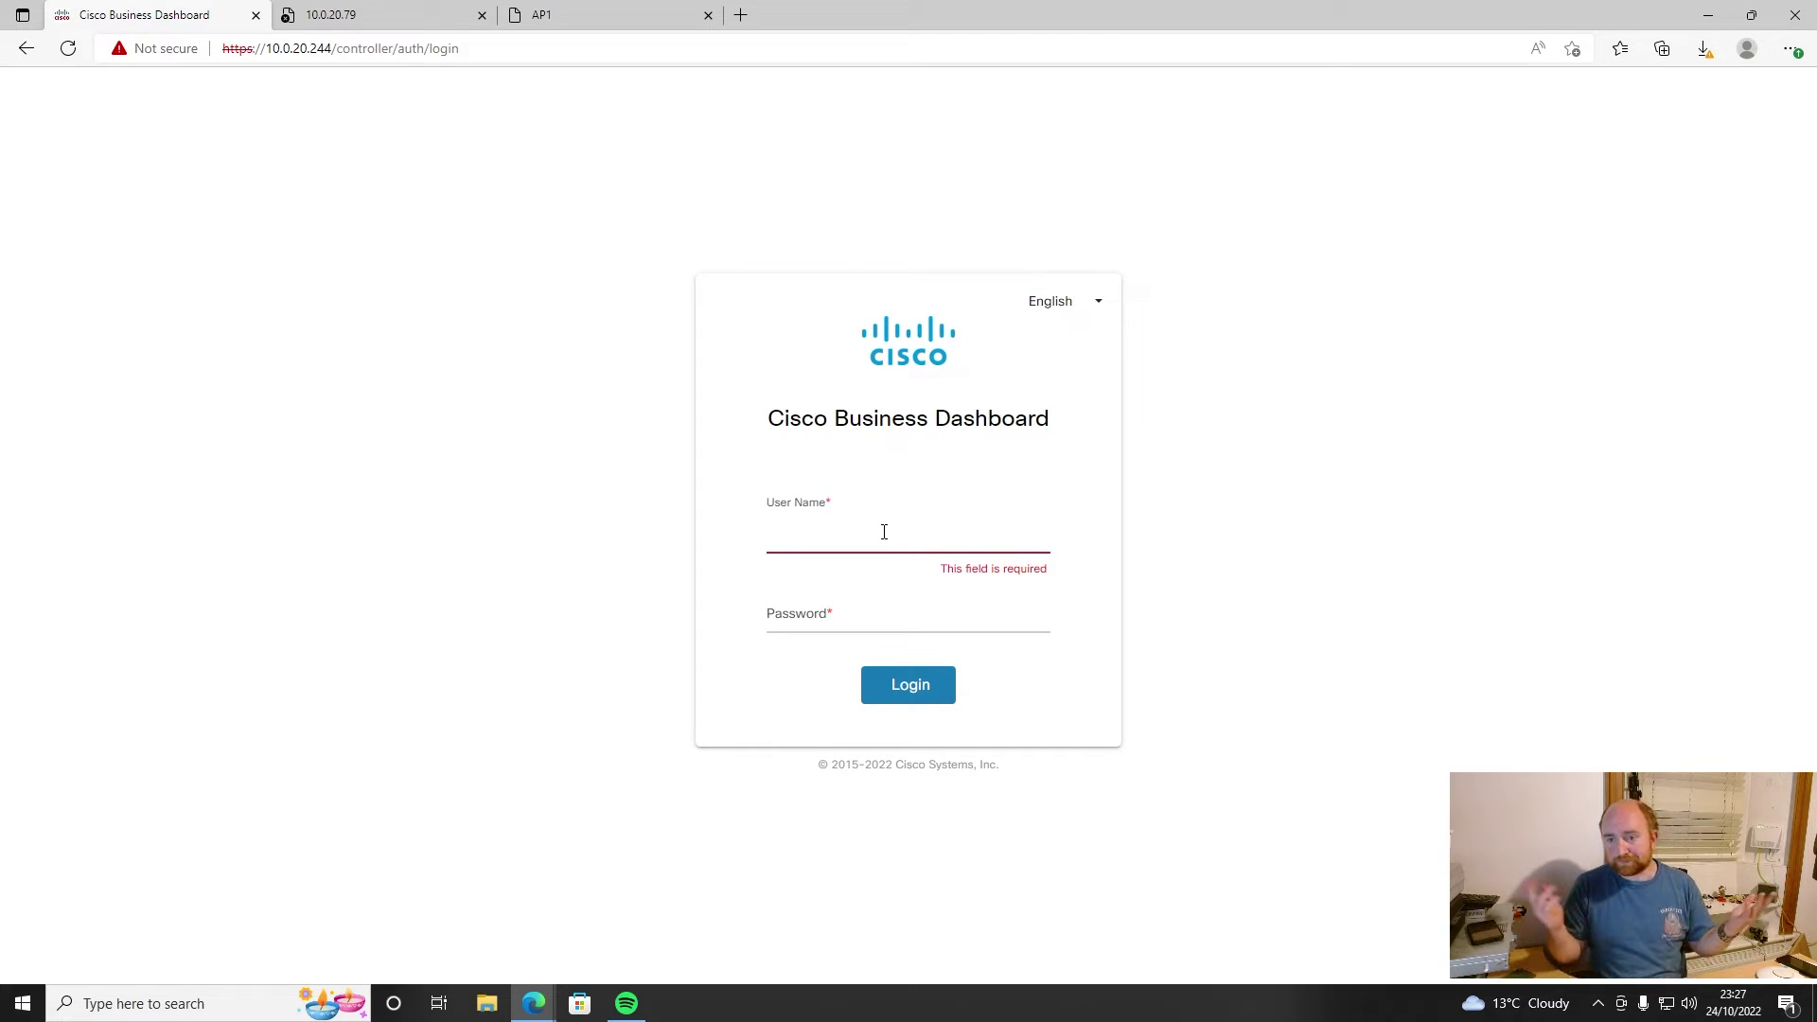
# - Log in to Cisco Business Dashboard with the admin user name and its password
pyautogui.write('admin')
pyautogui.press('Tab')
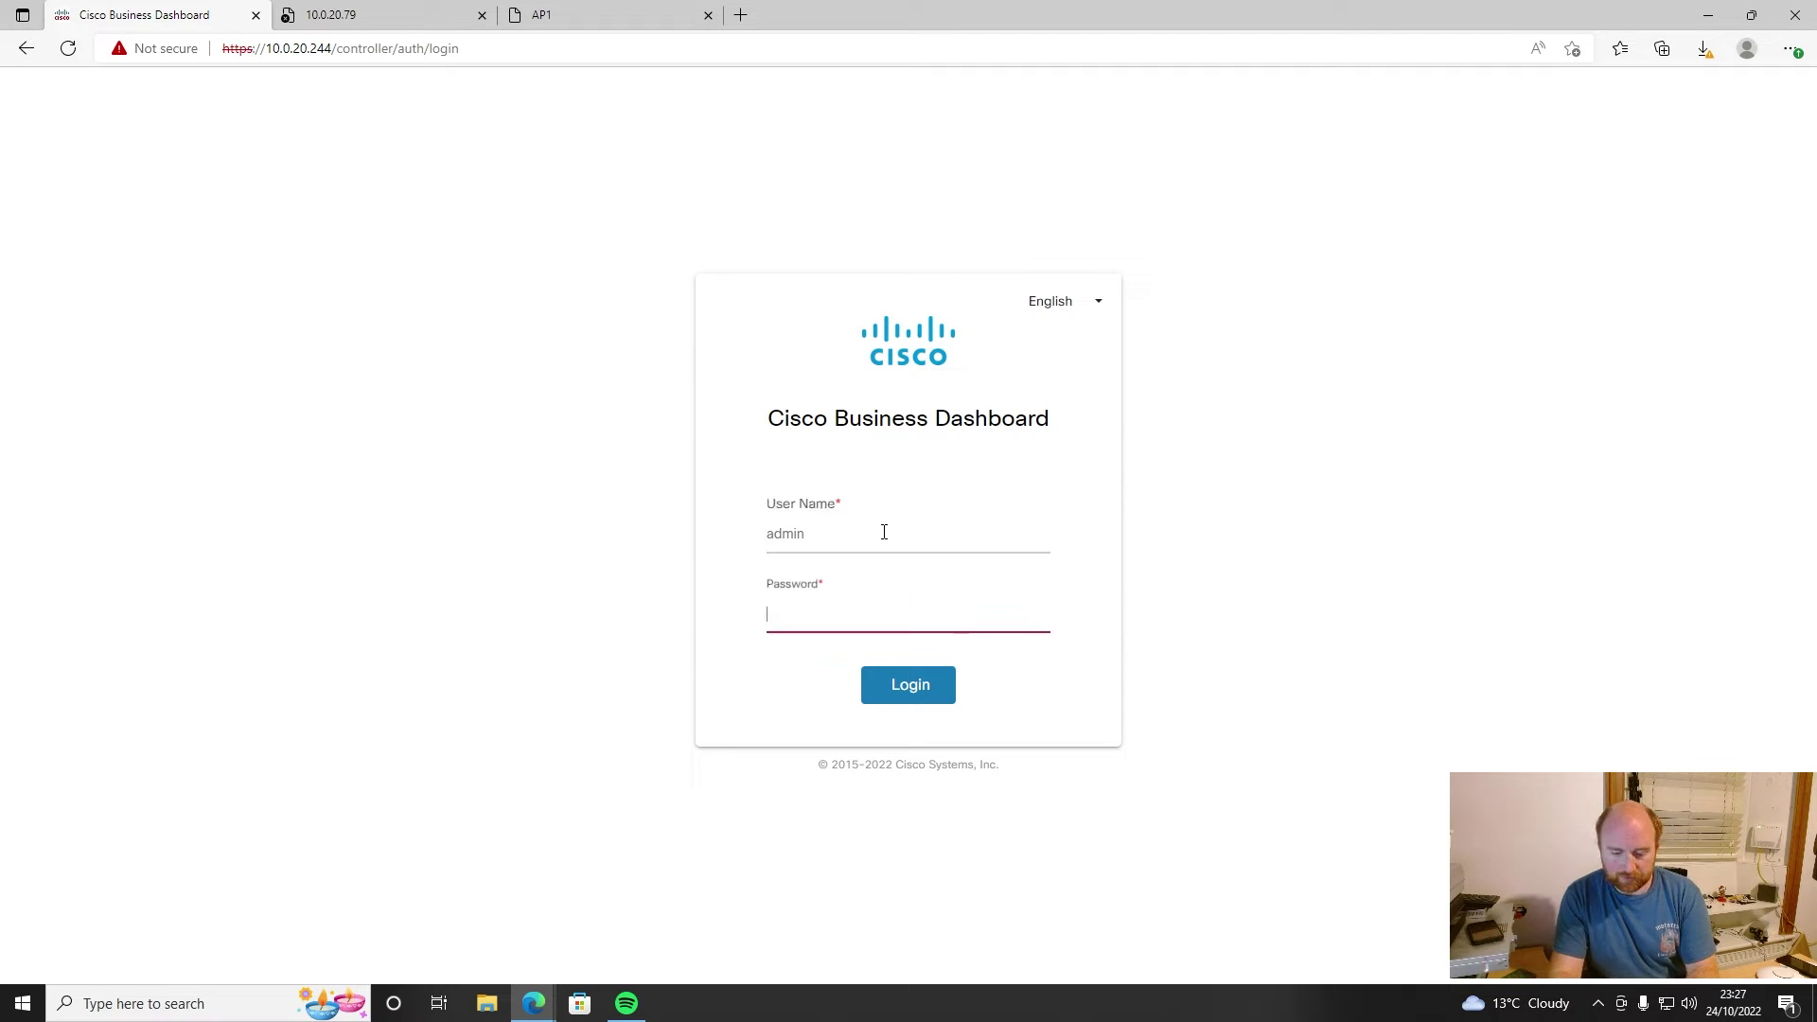
pyautogui.write('ci')
pyautogui.press('BackSpace')
pyautogui.press('BackSpace')
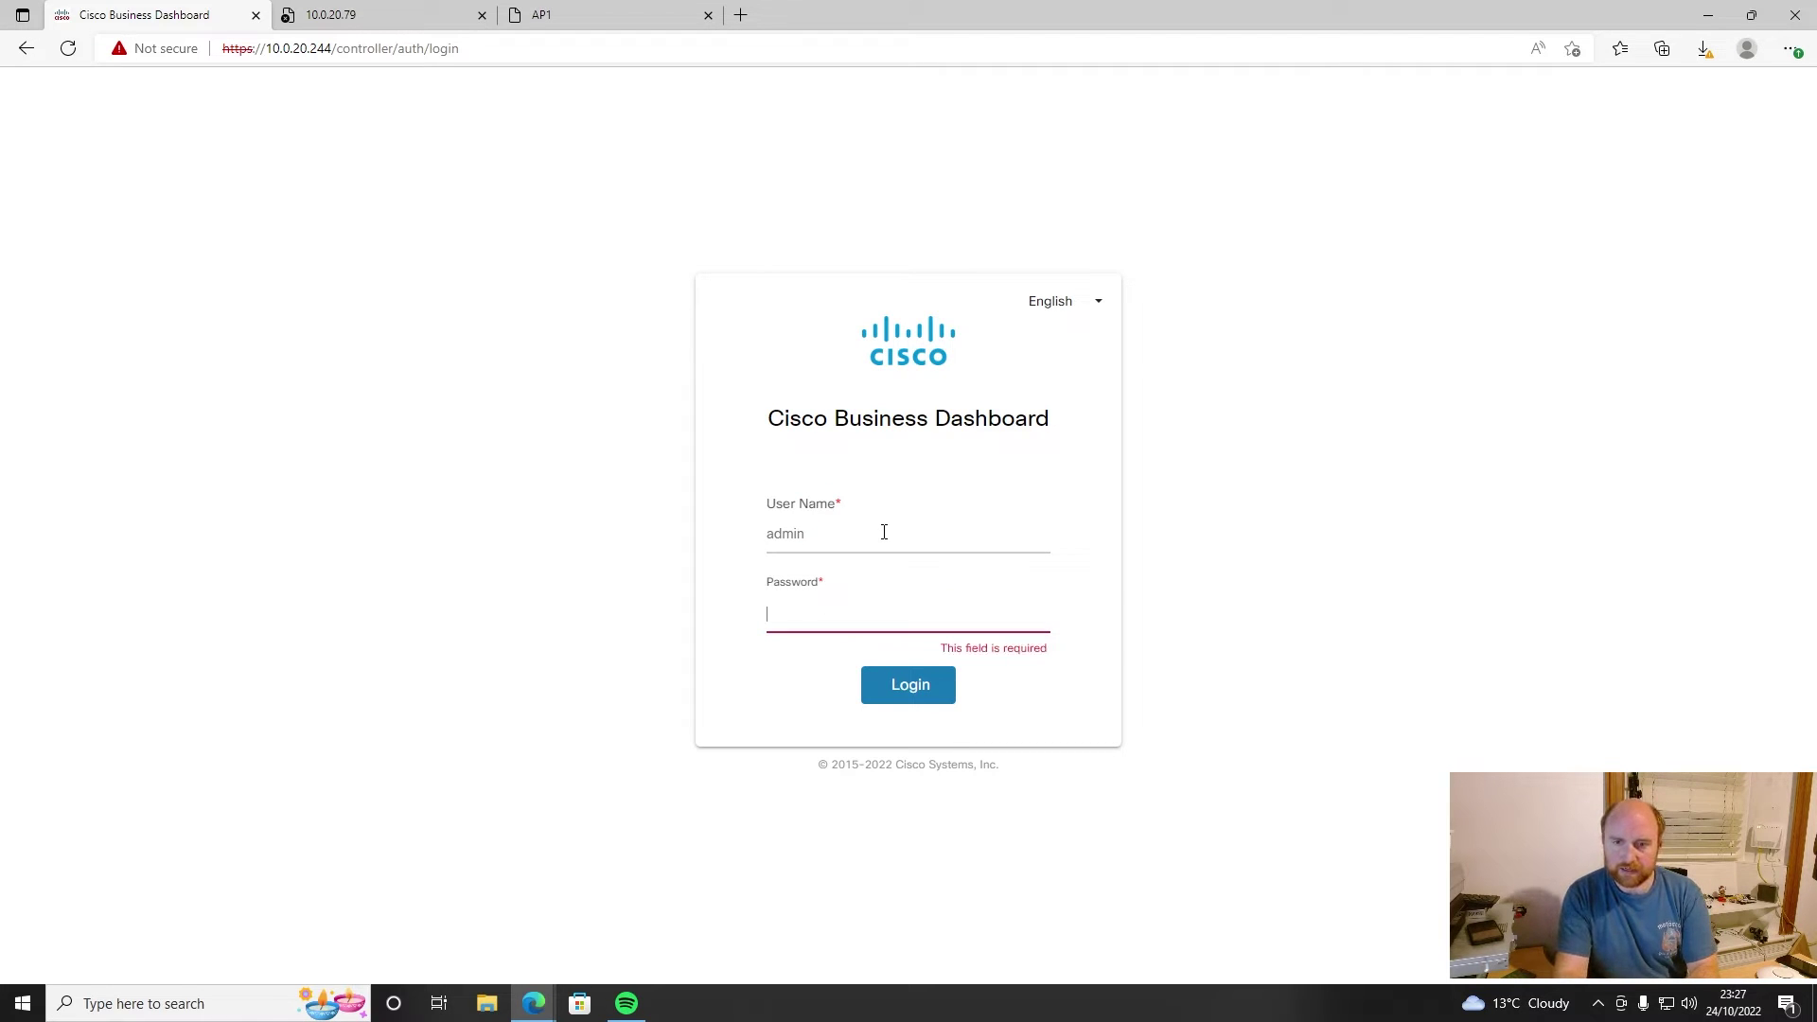
pyautogui.write('cisc')
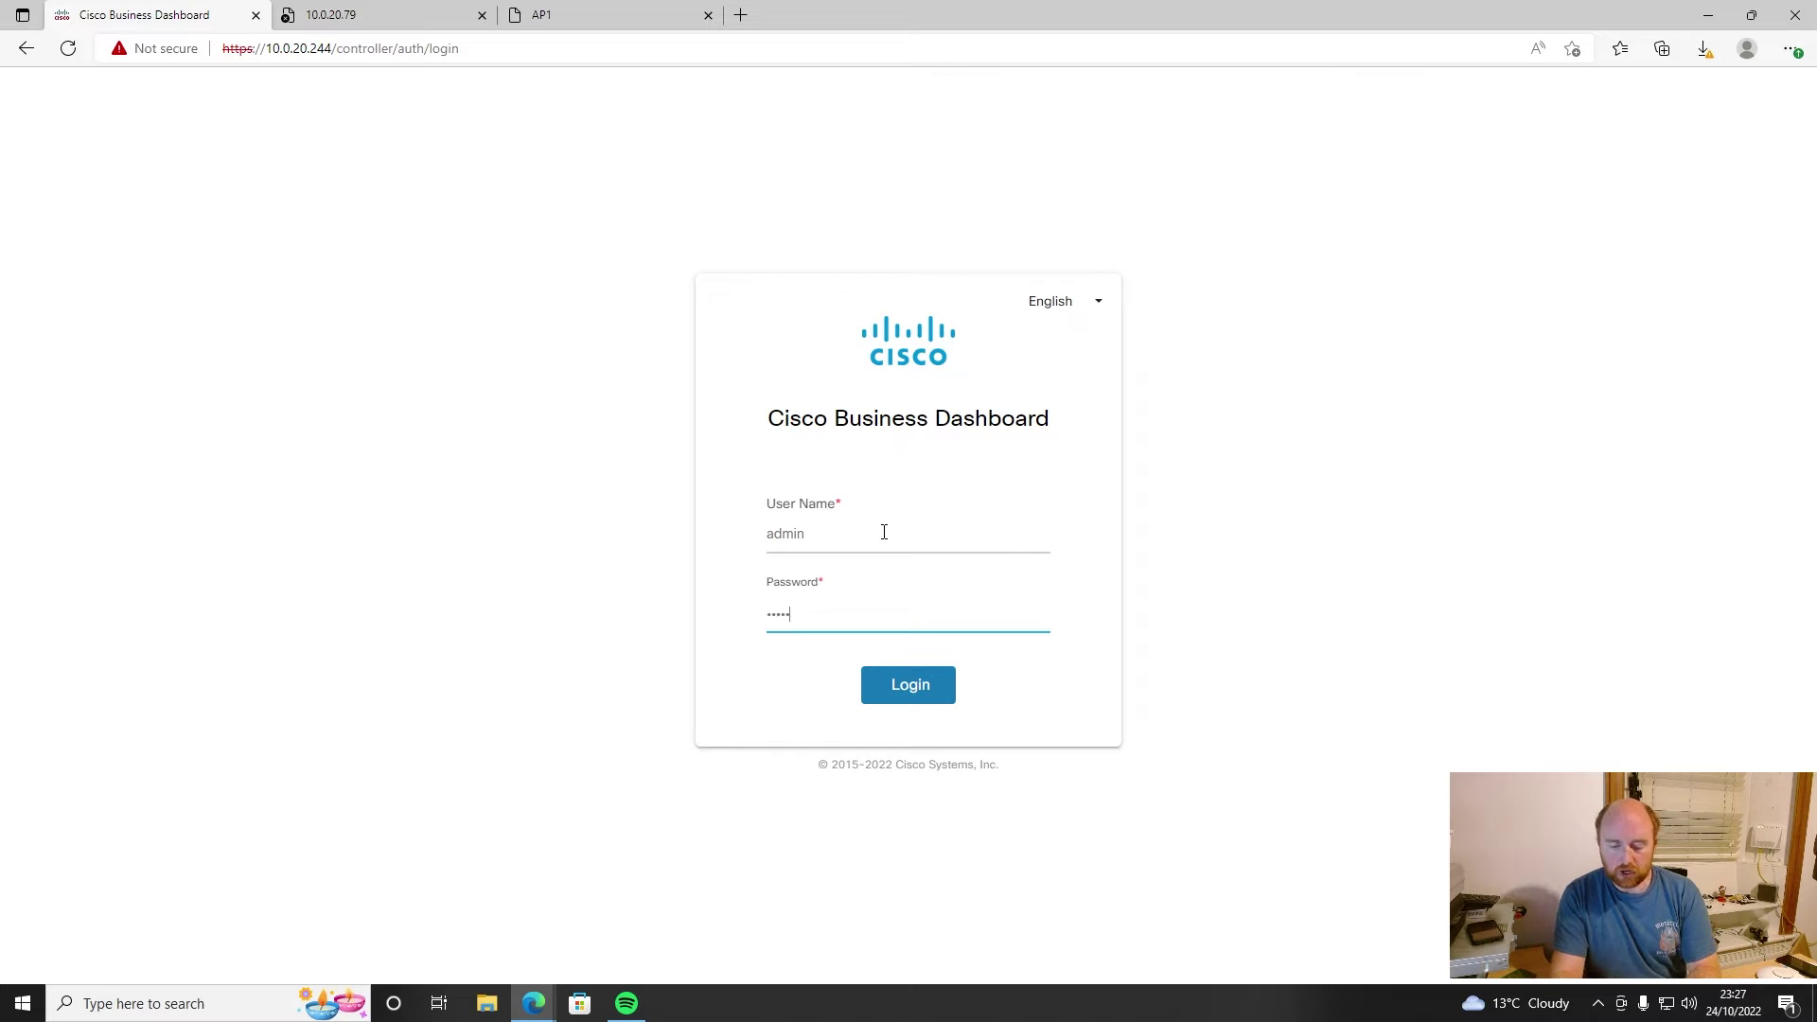
pyautogui.press('Return')
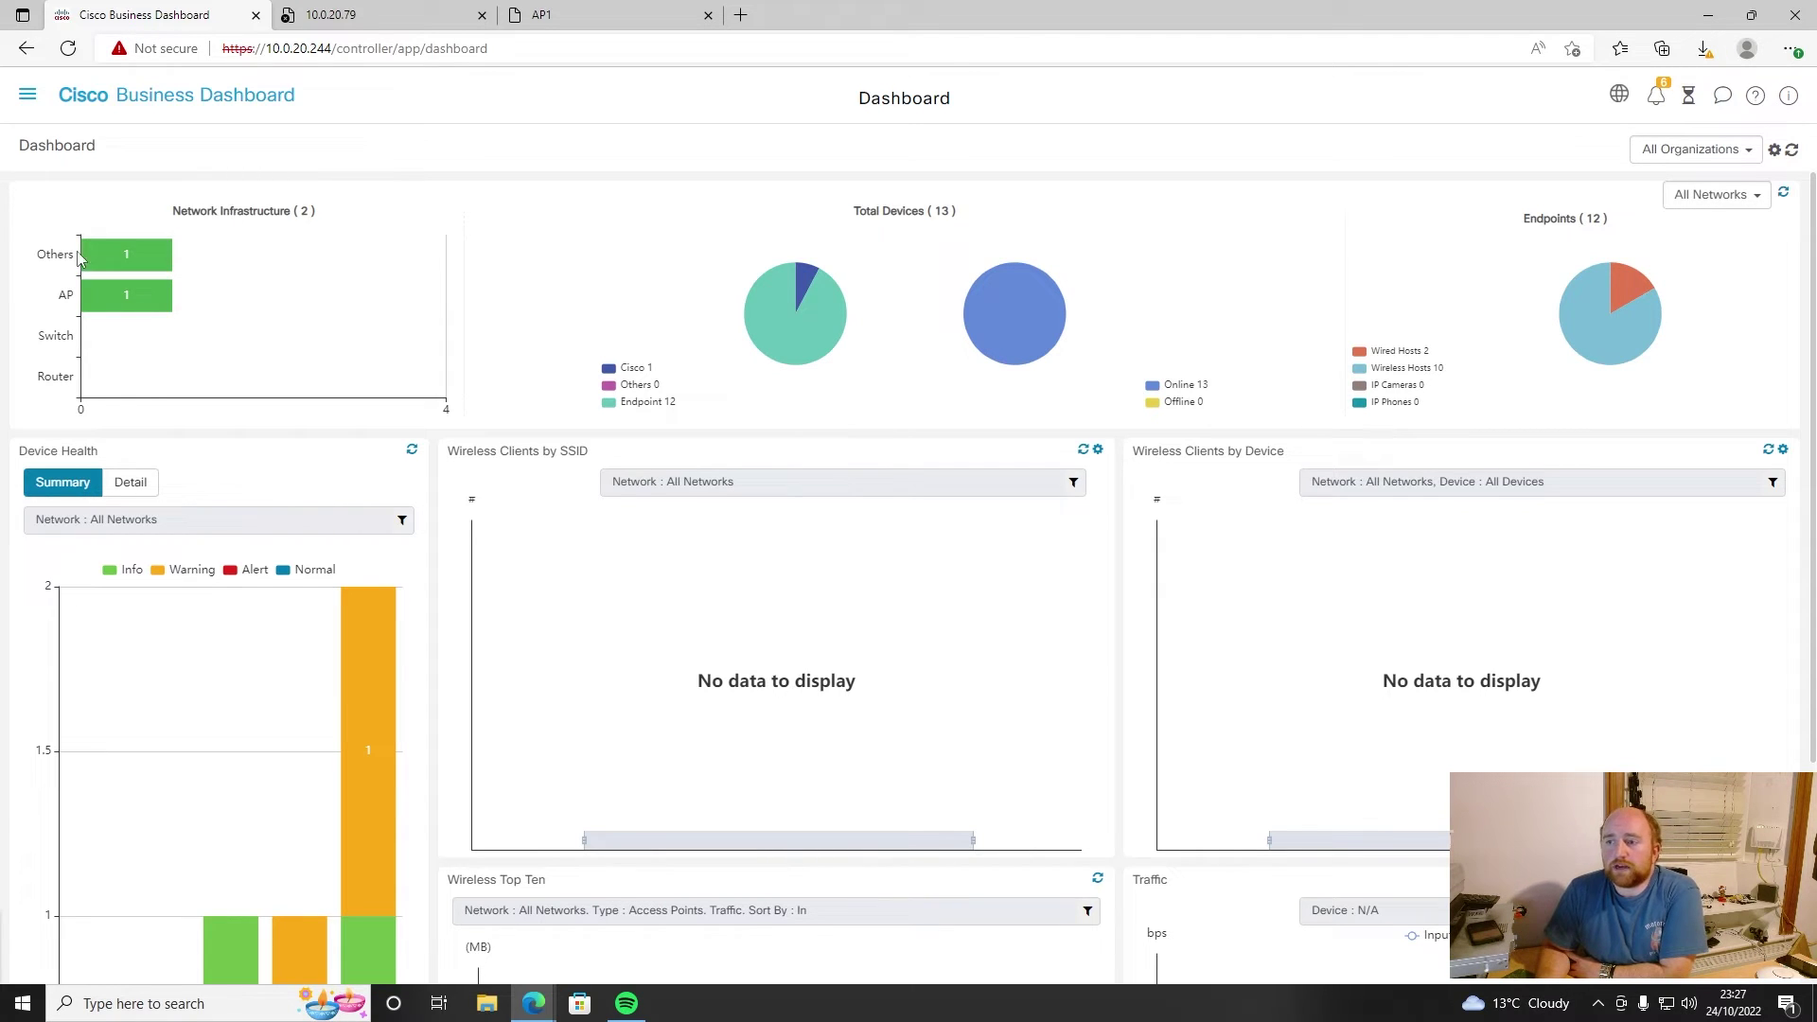
# - Inspect the Network Infrastructure chart and dashboard widgets, then open the Notification Center
pyautogui.moveTo(125, 260)
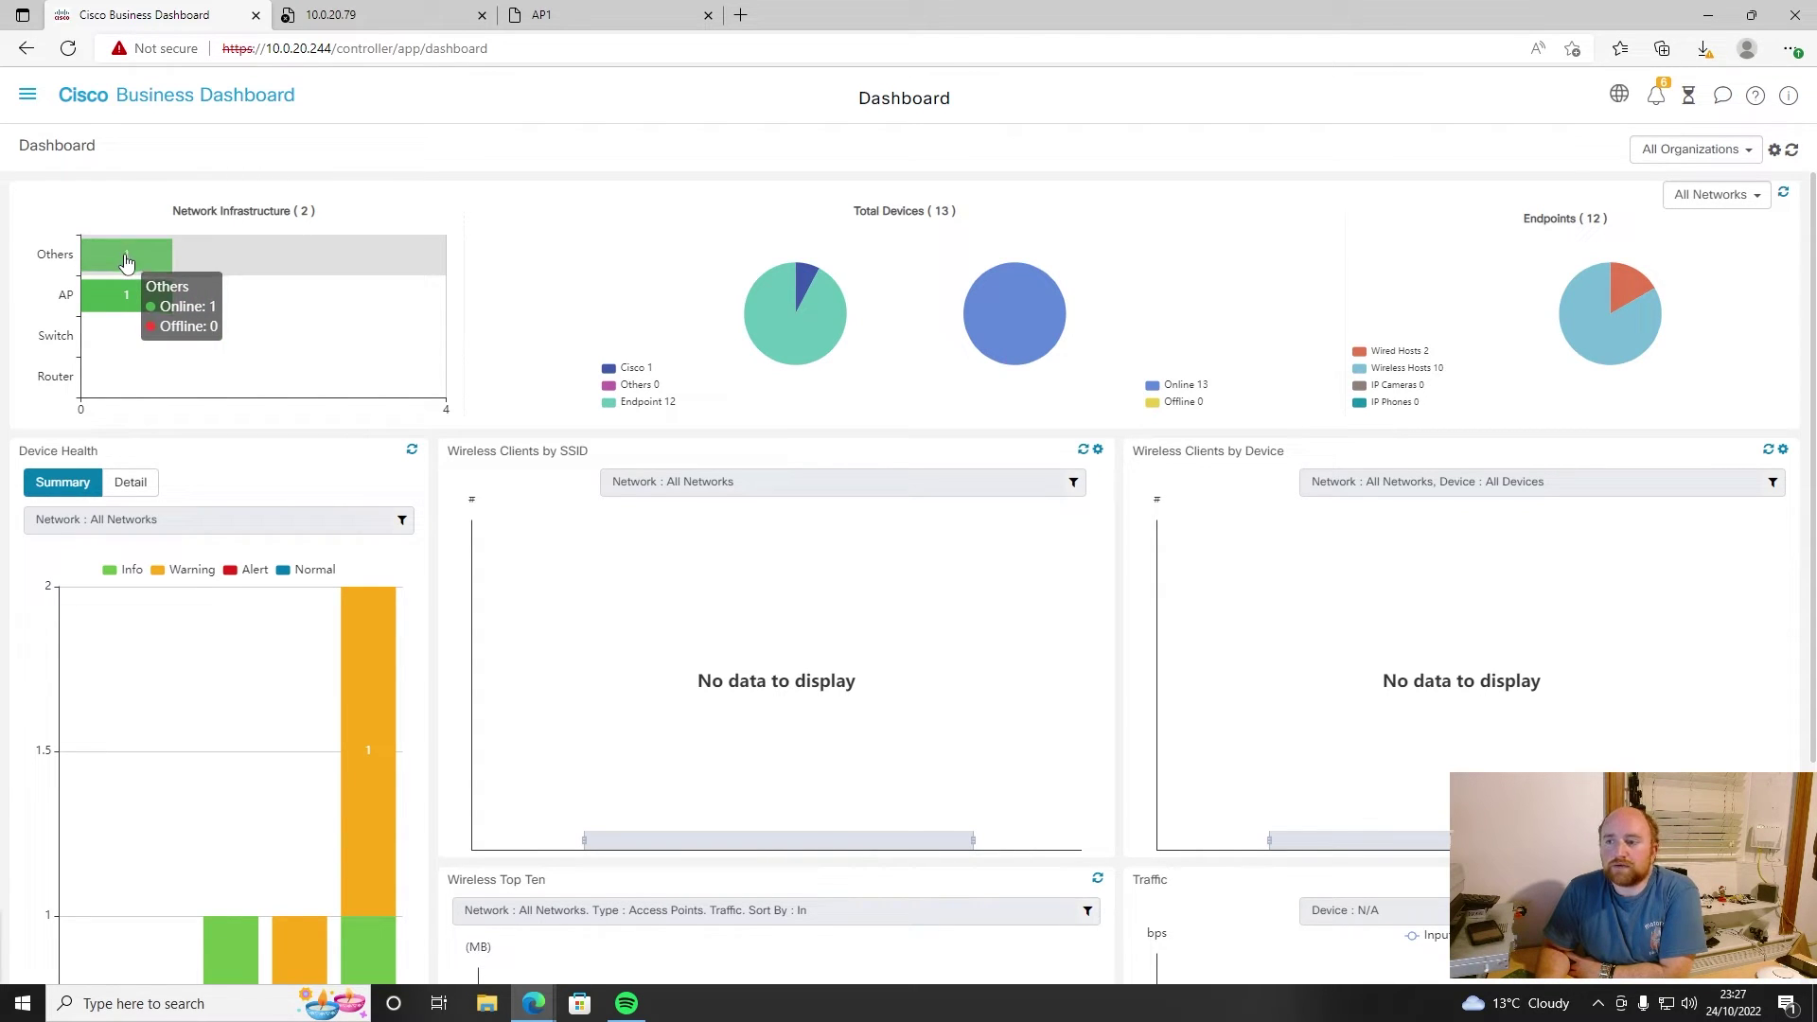
pyautogui.moveTo(123, 294)
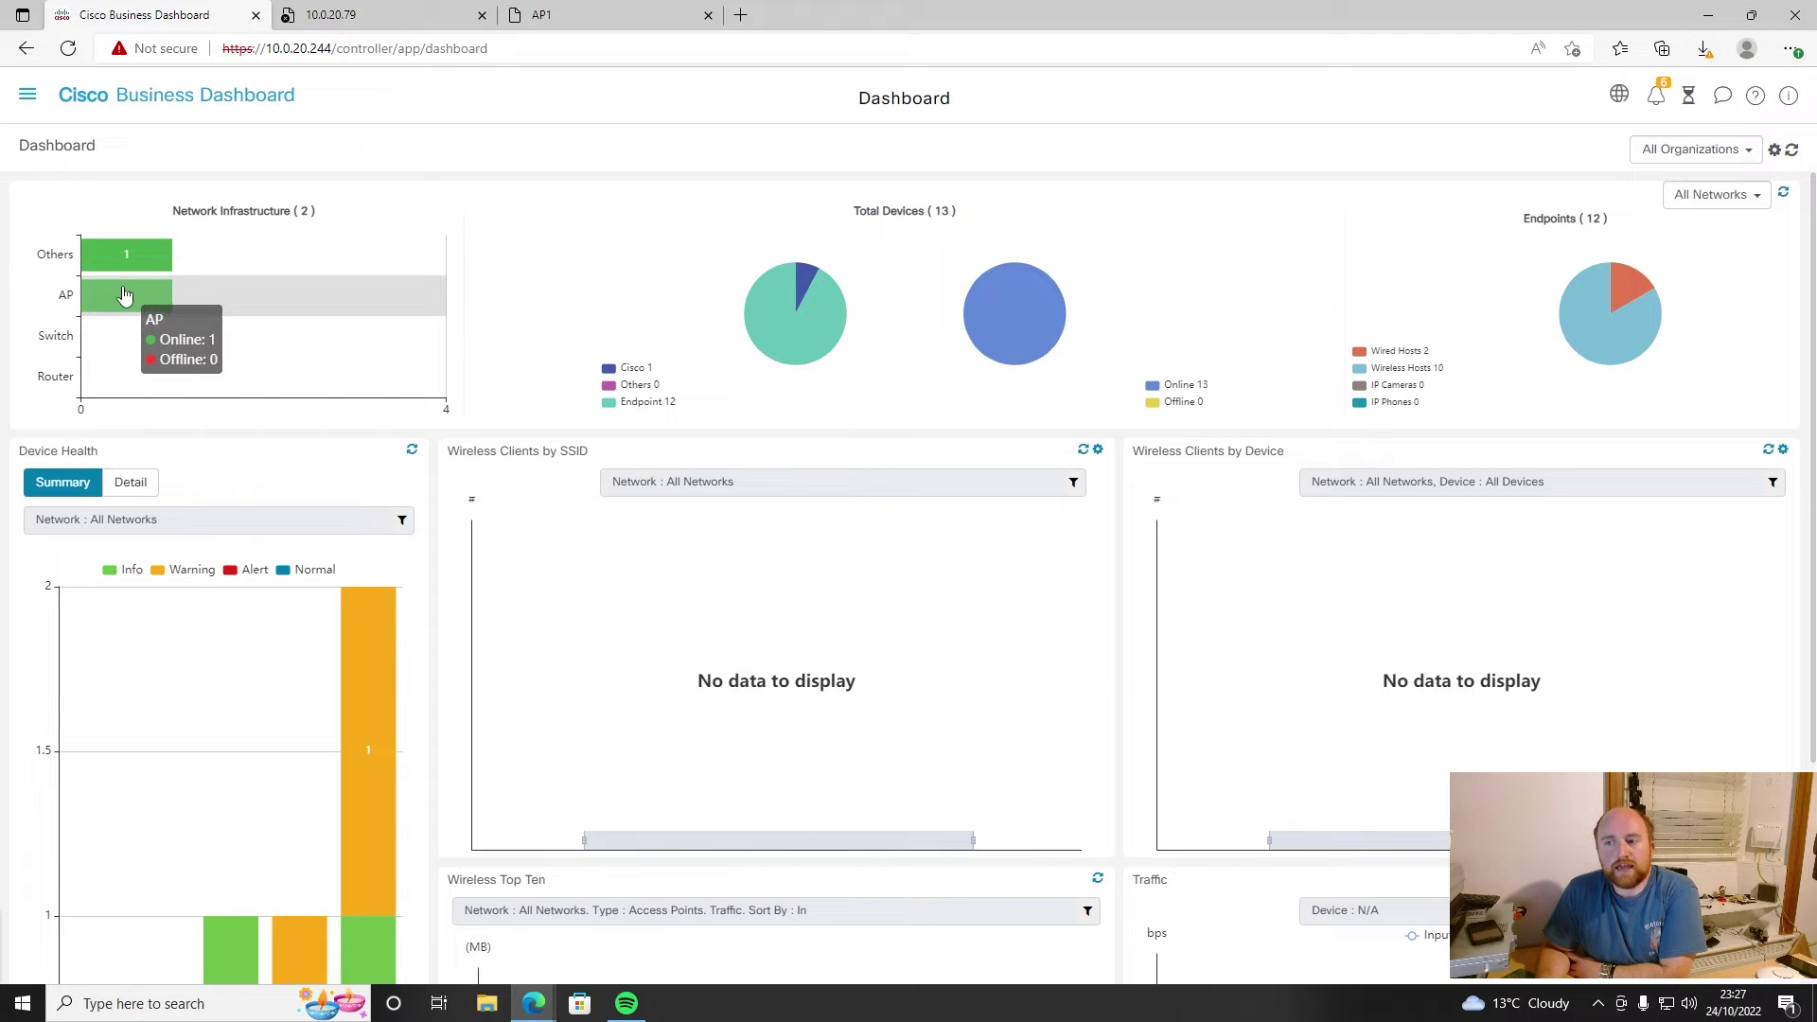
pyautogui.moveTo(106, 396)
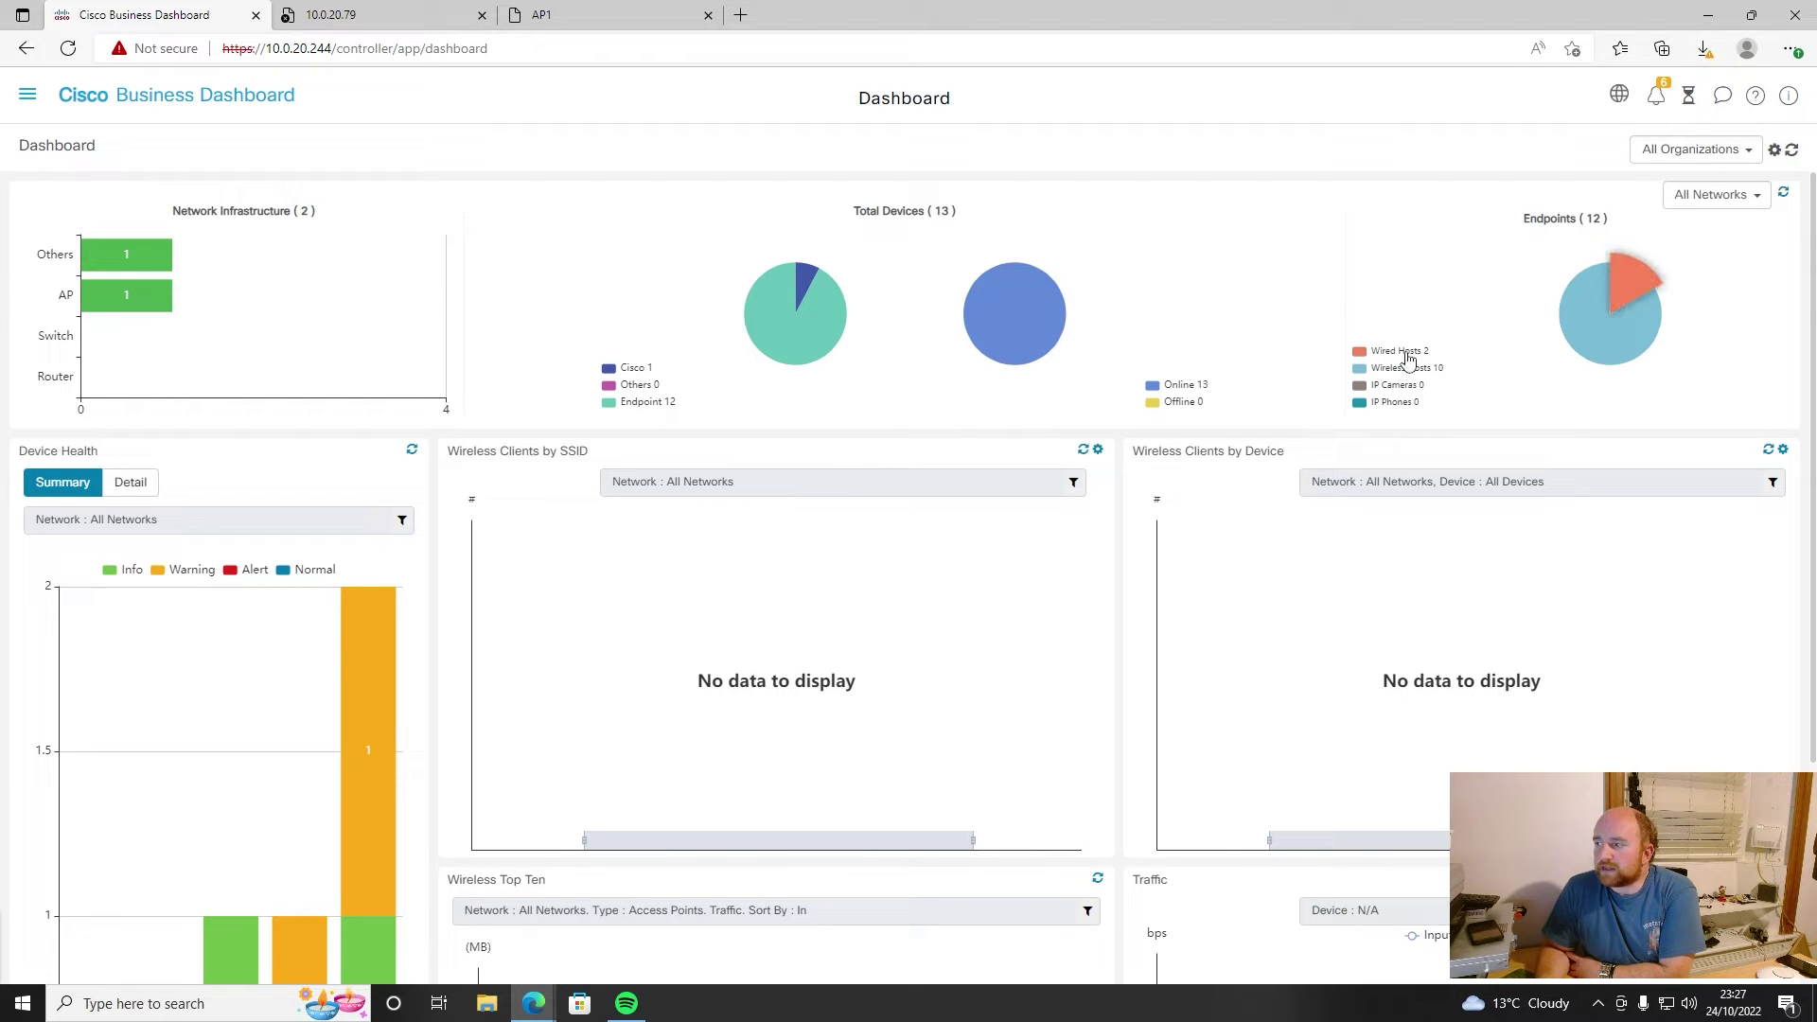
pyautogui.scroll(-3, 642, 541)
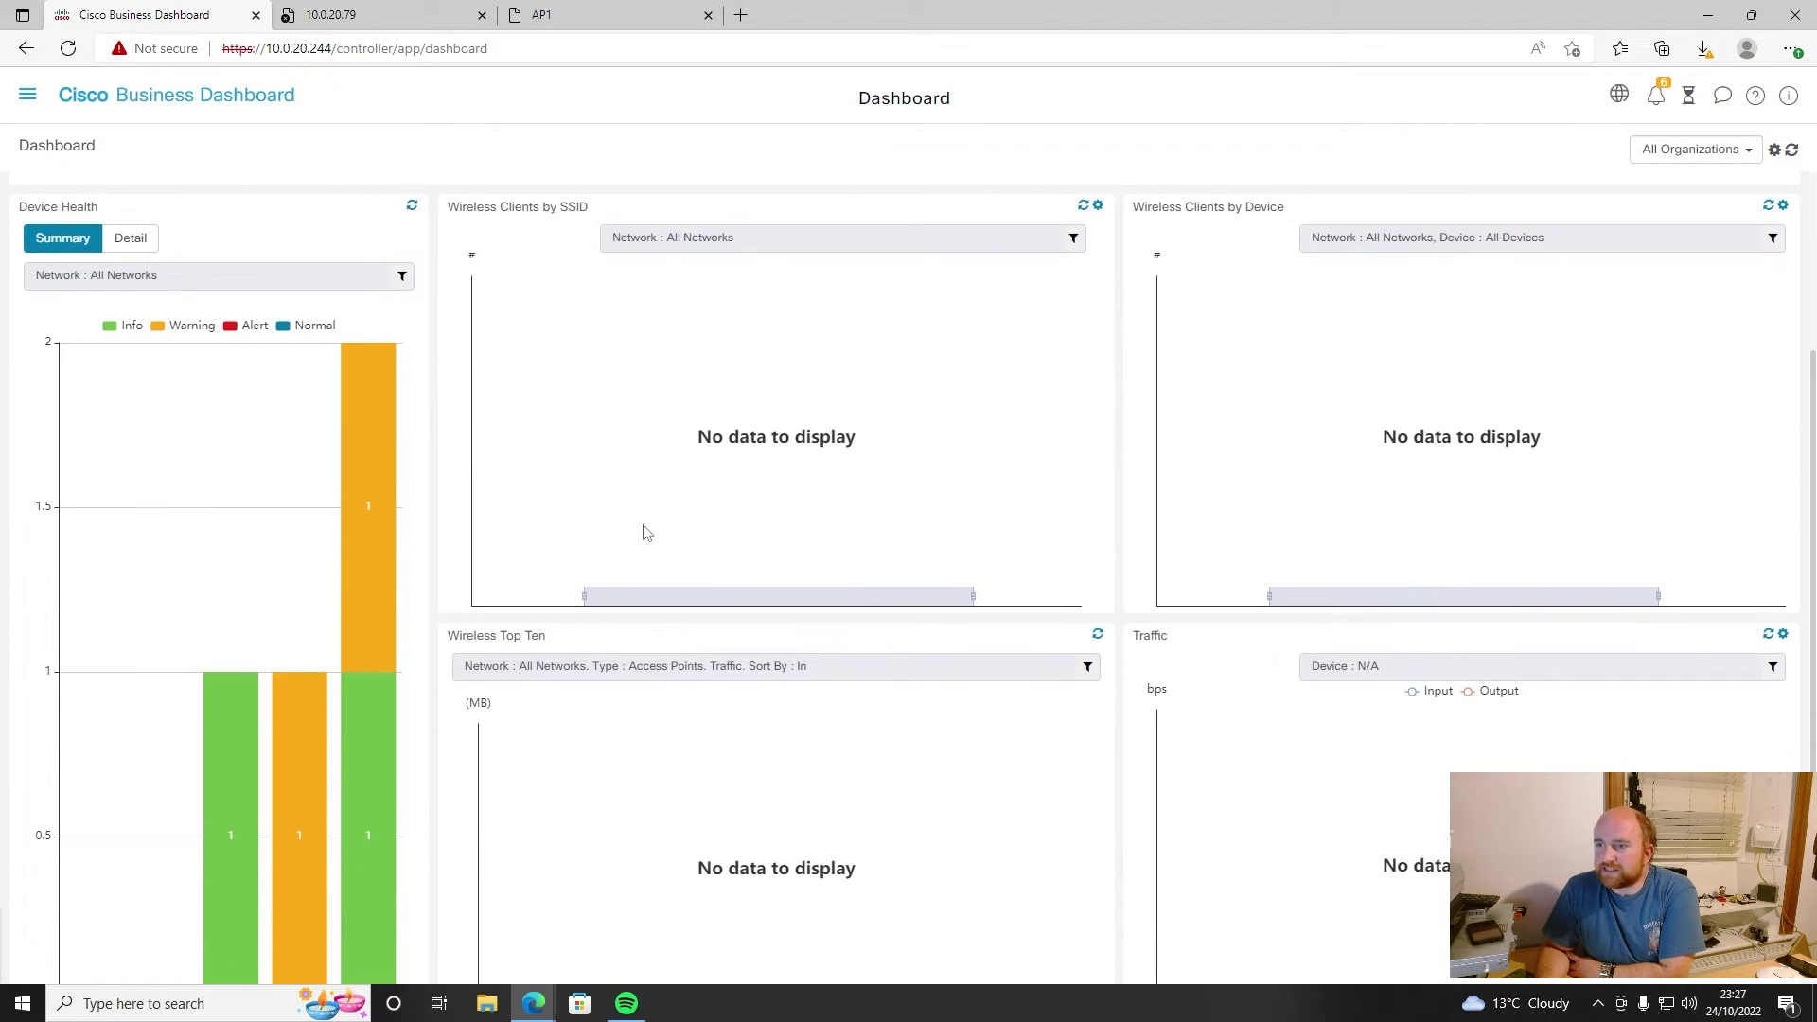
pyautogui.scroll(-1, 199, 615)
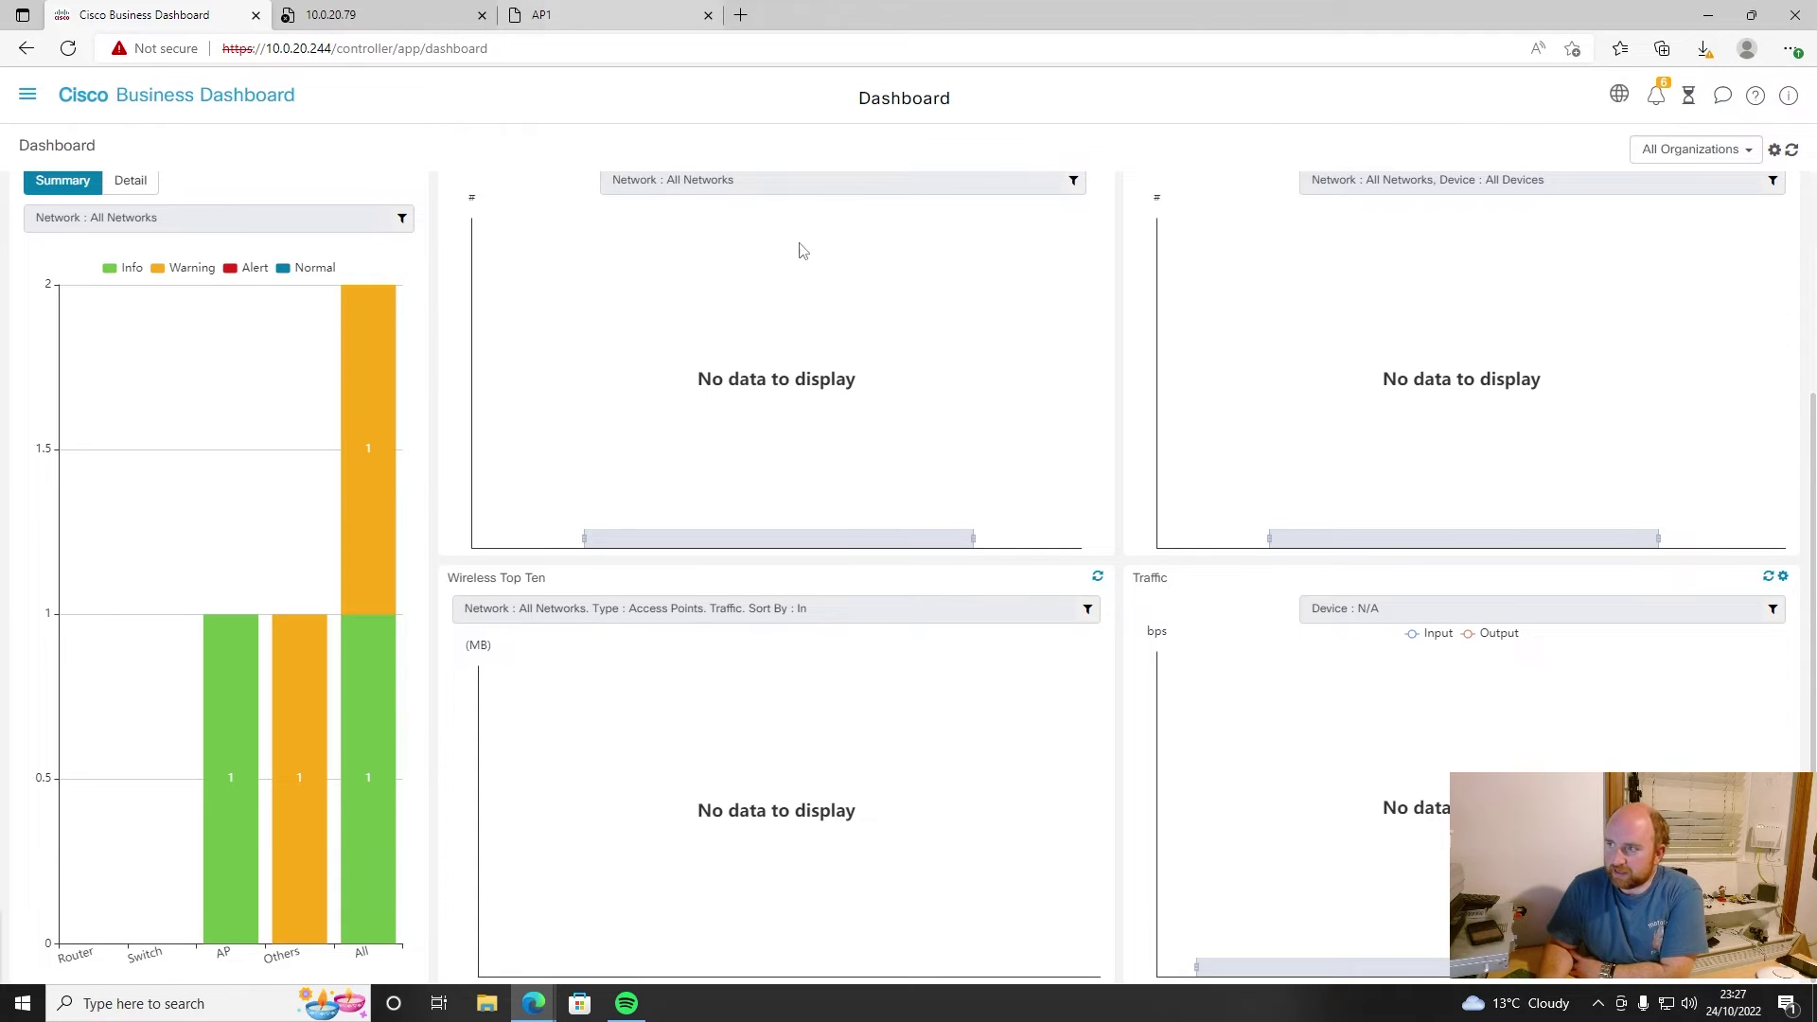
pyautogui.moveTo(209, 749)
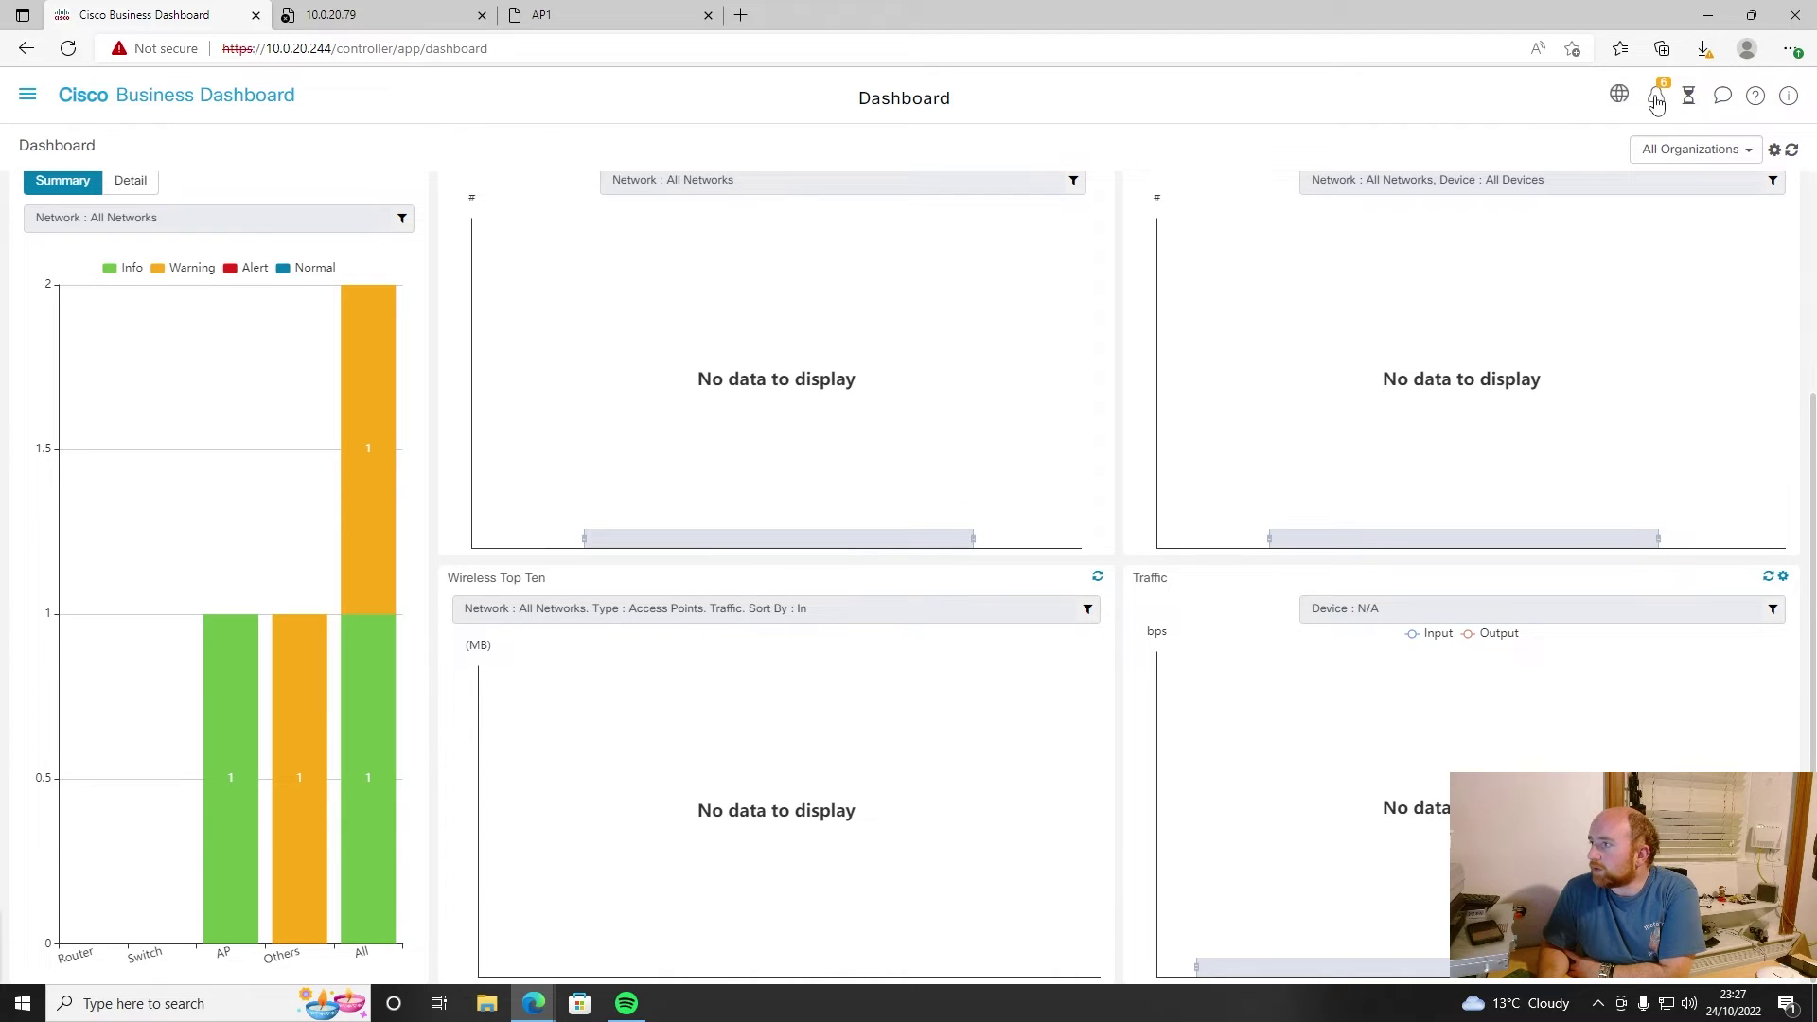
pyautogui.click(1656, 104)
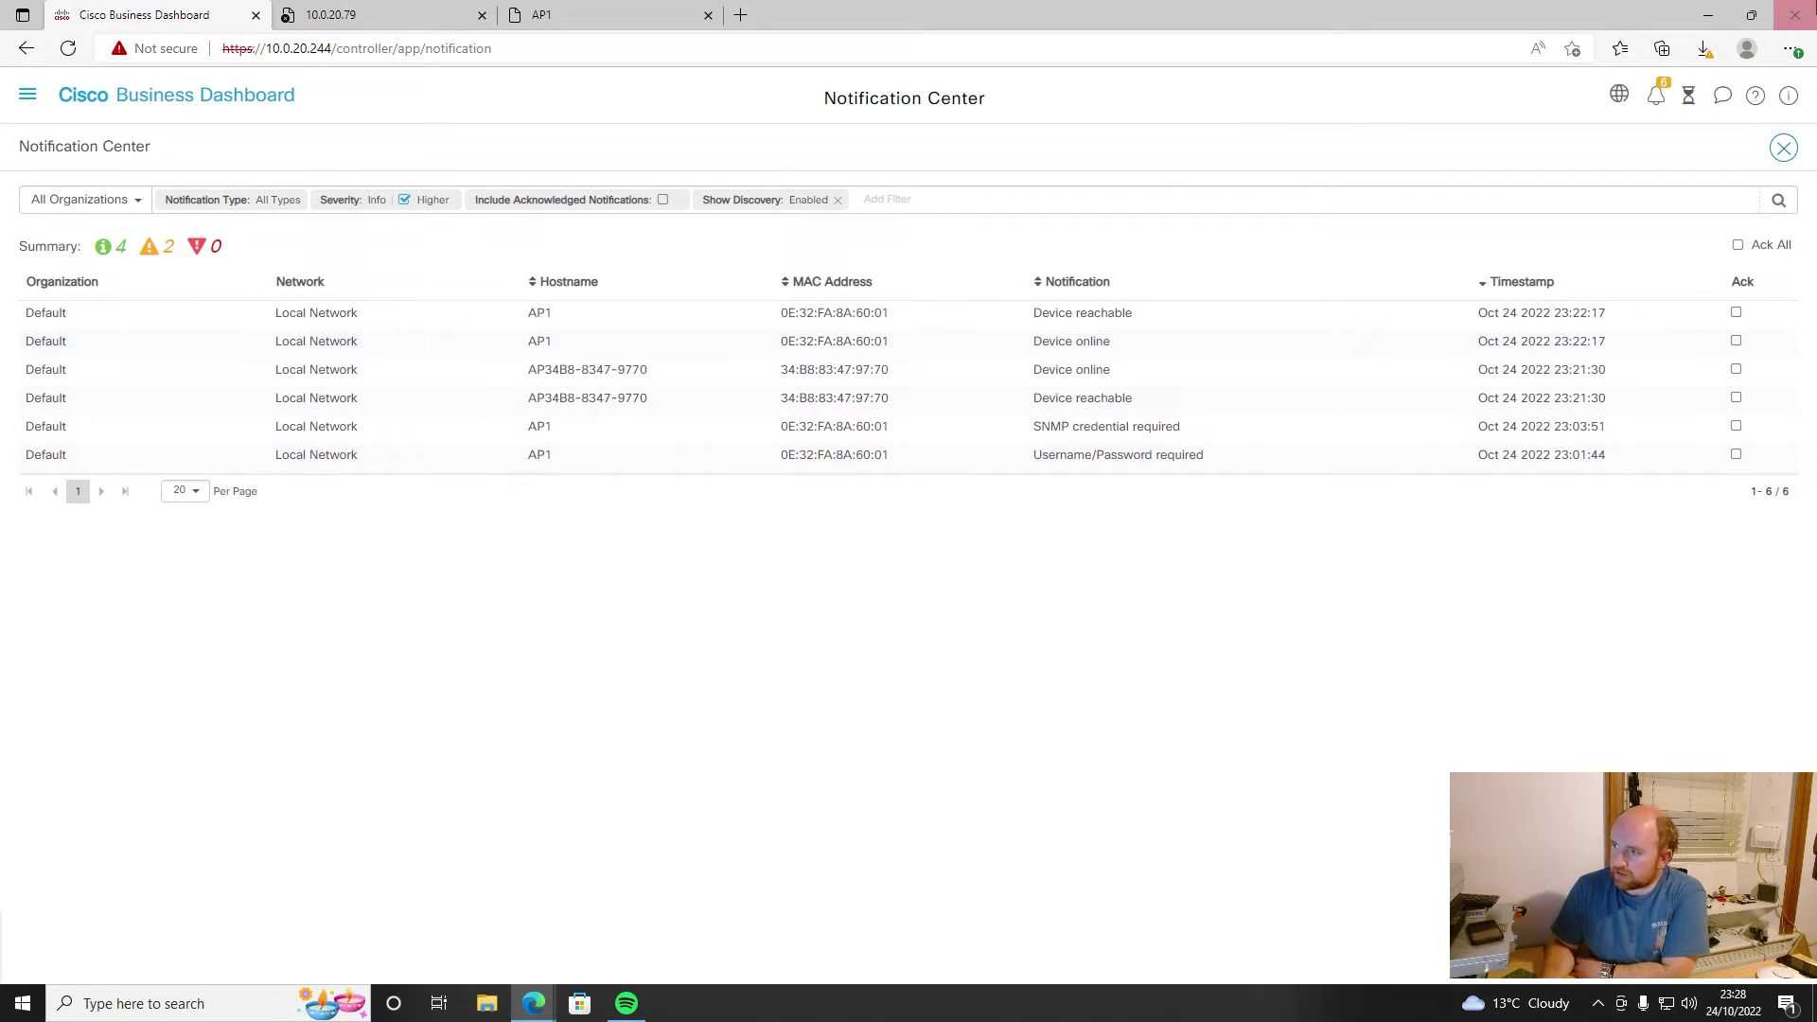
# - View the Job Center, then open and scroll through the product feedback survey
pyautogui.click(1690, 98)
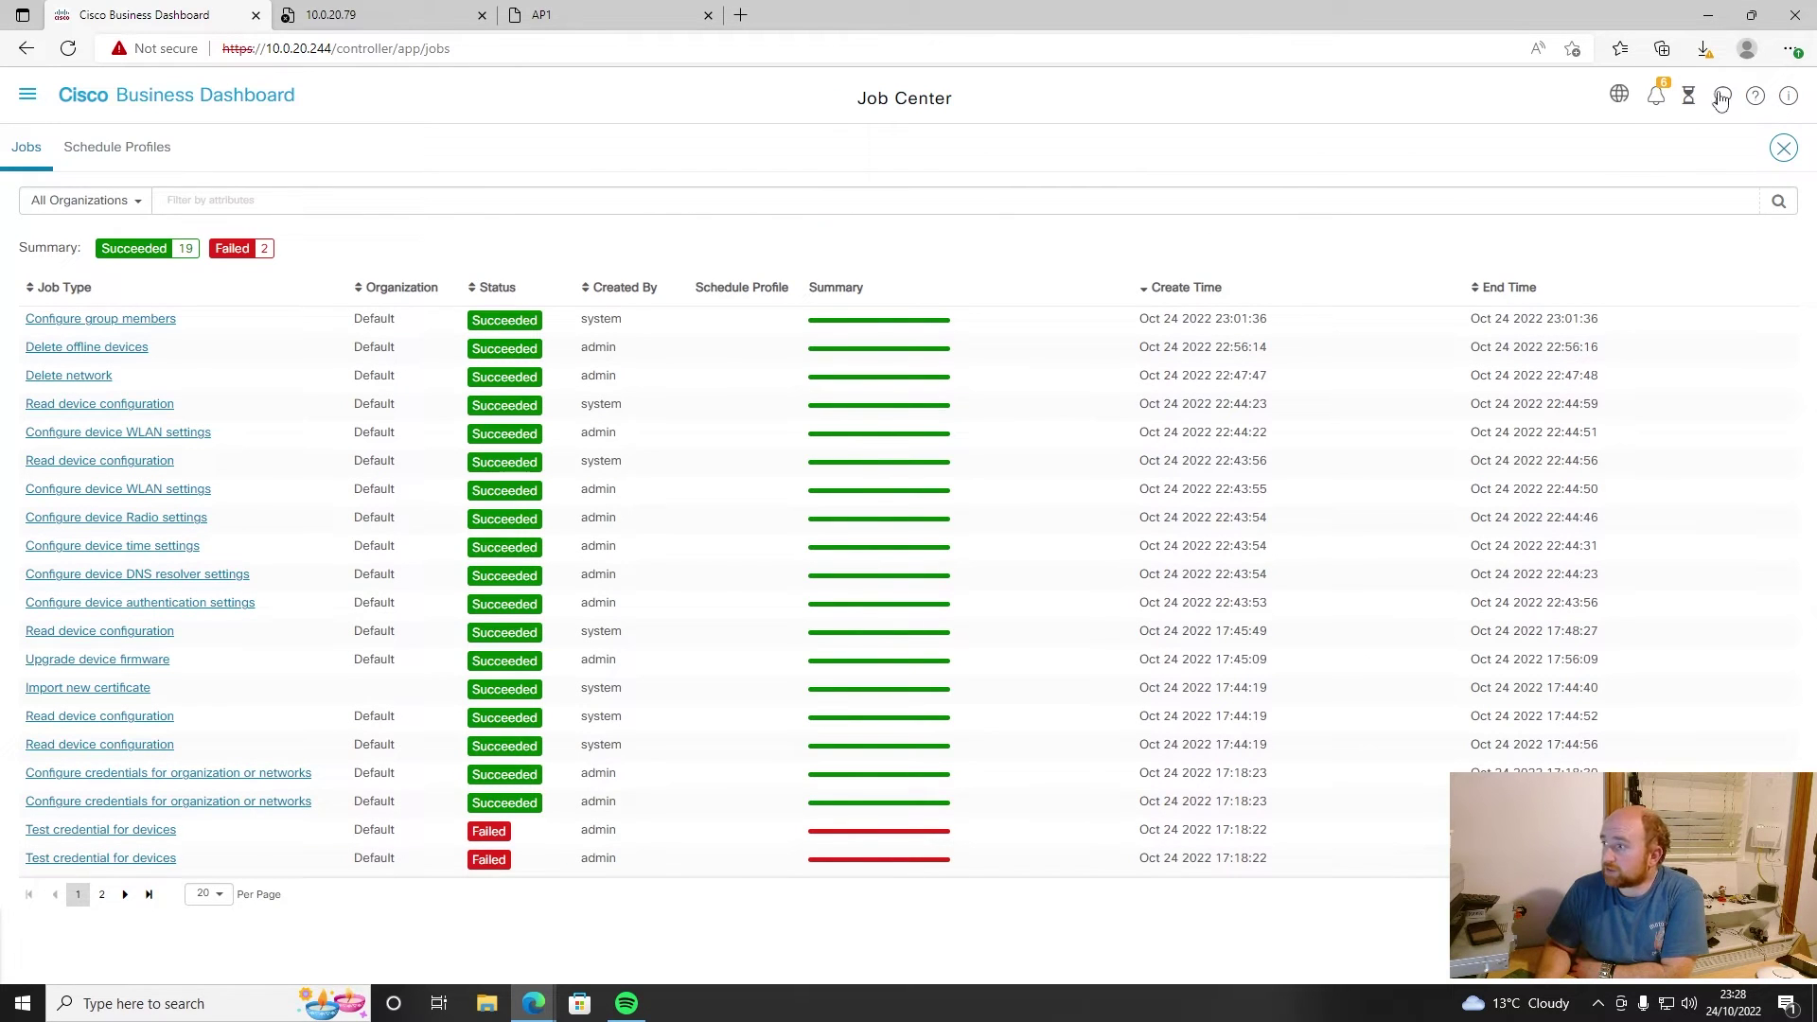
pyautogui.click(1724, 98)
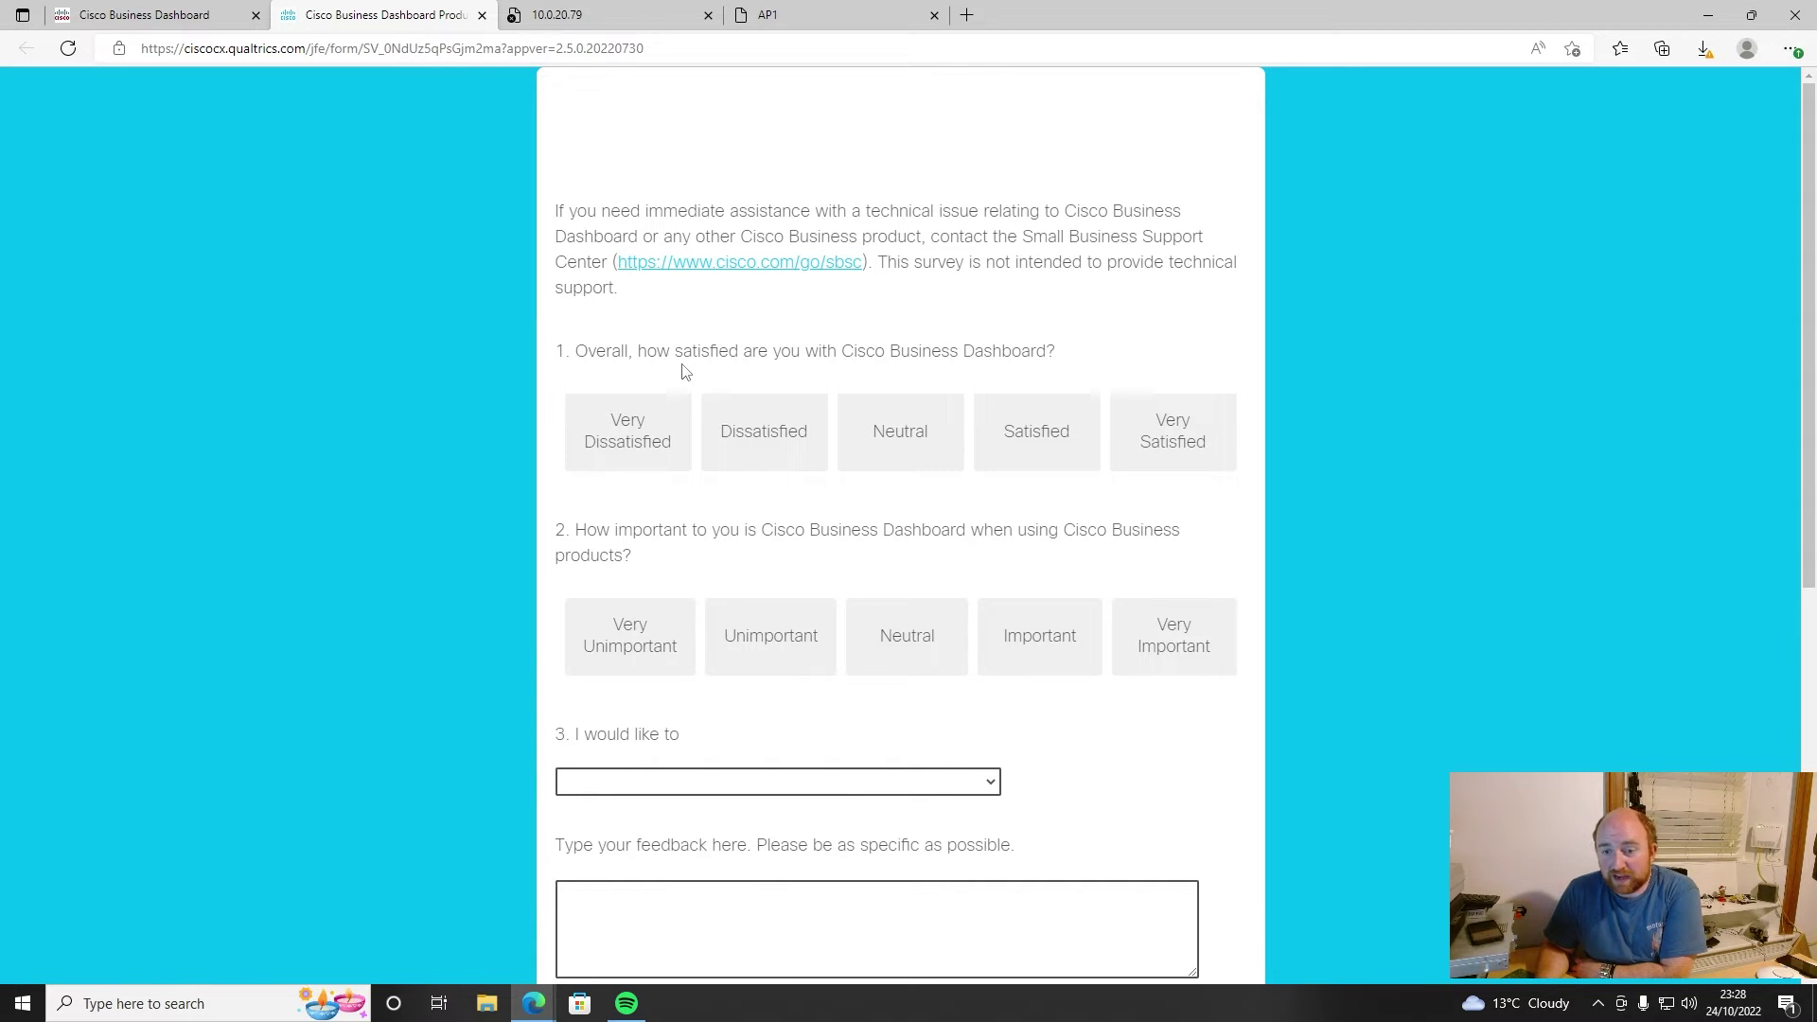
pyautogui.scroll(-6, 826, 594)
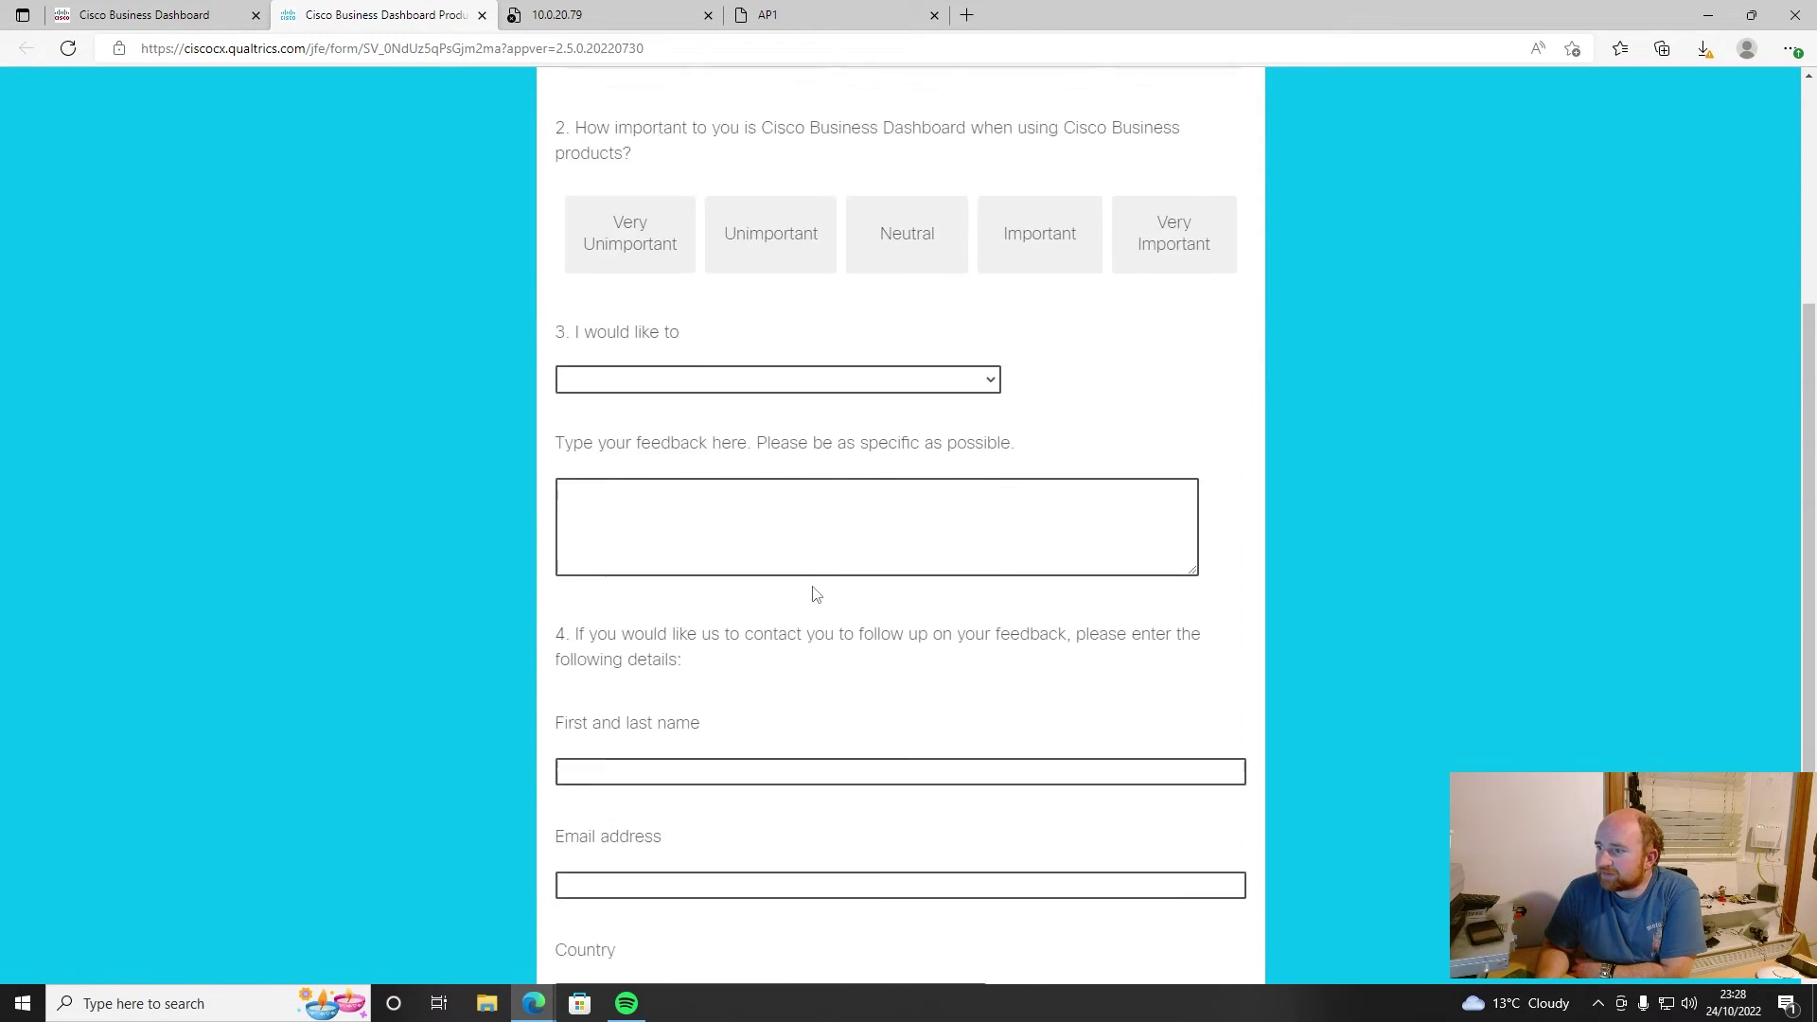
pyautogui.scroll(6, 790, 583)
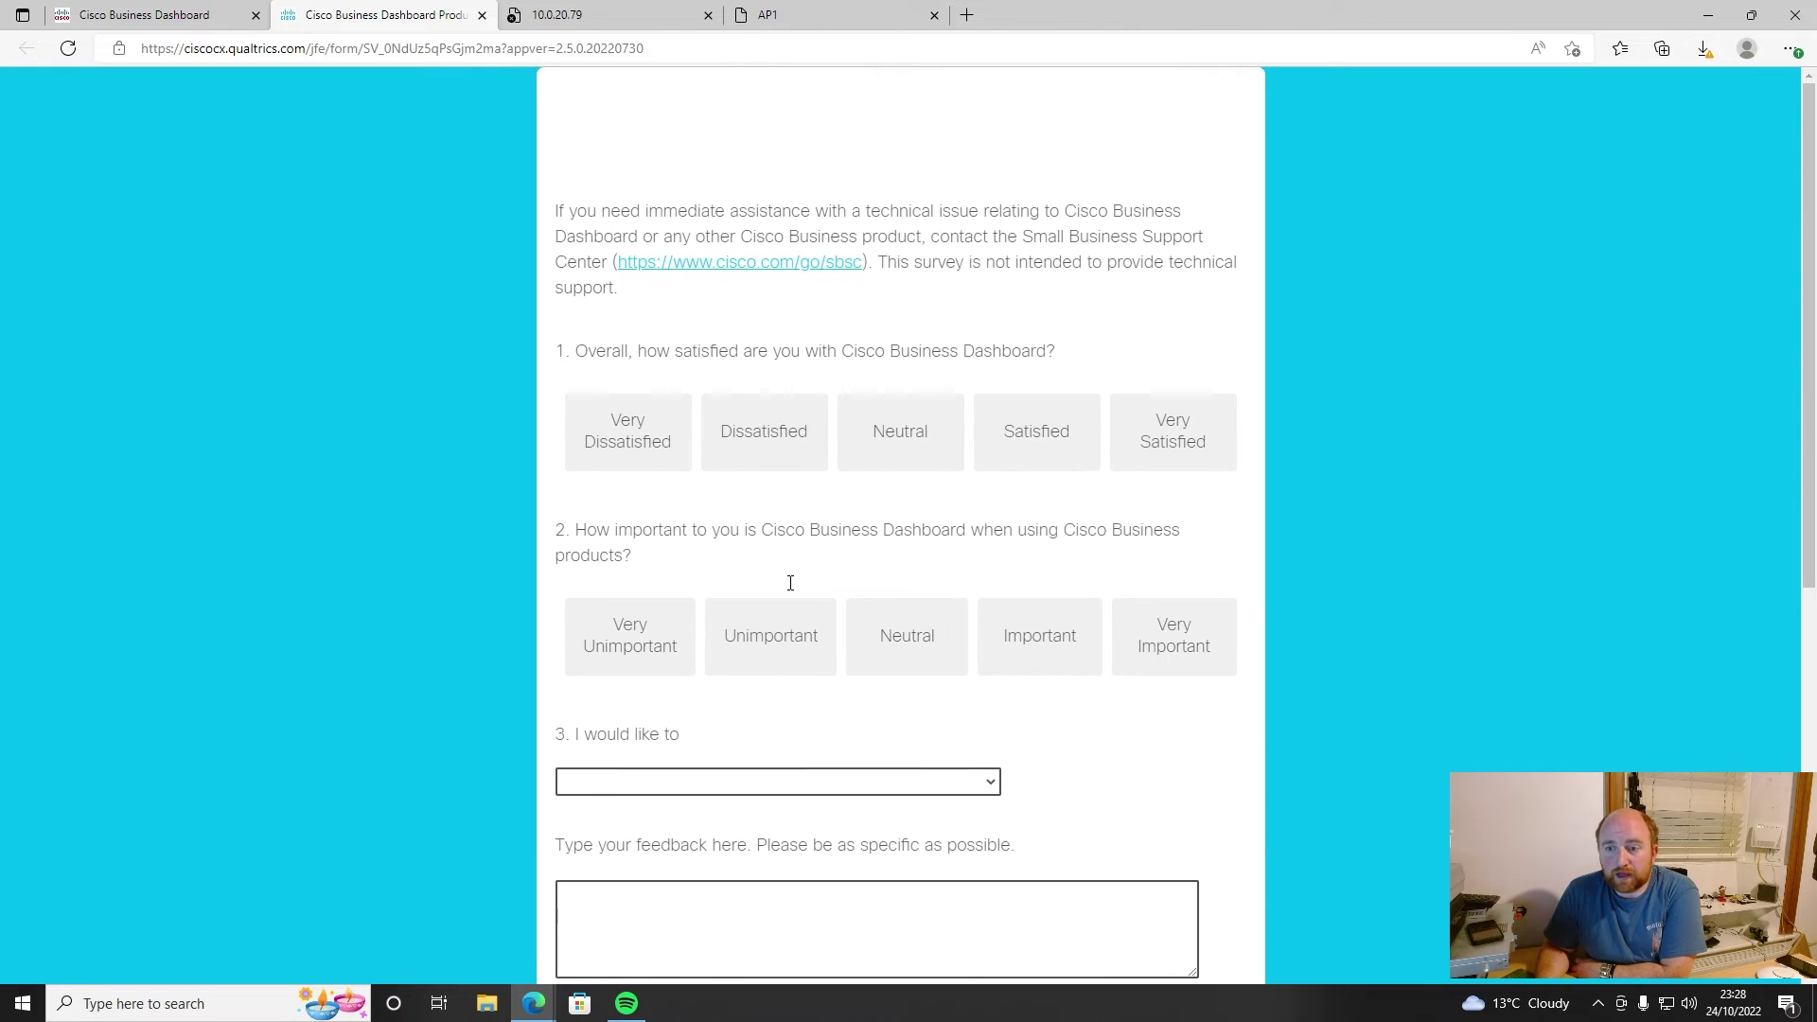
# - Back in the Dashboard tab, check the version information and return to the main Dashboard
pyautogui.click(183, 23)
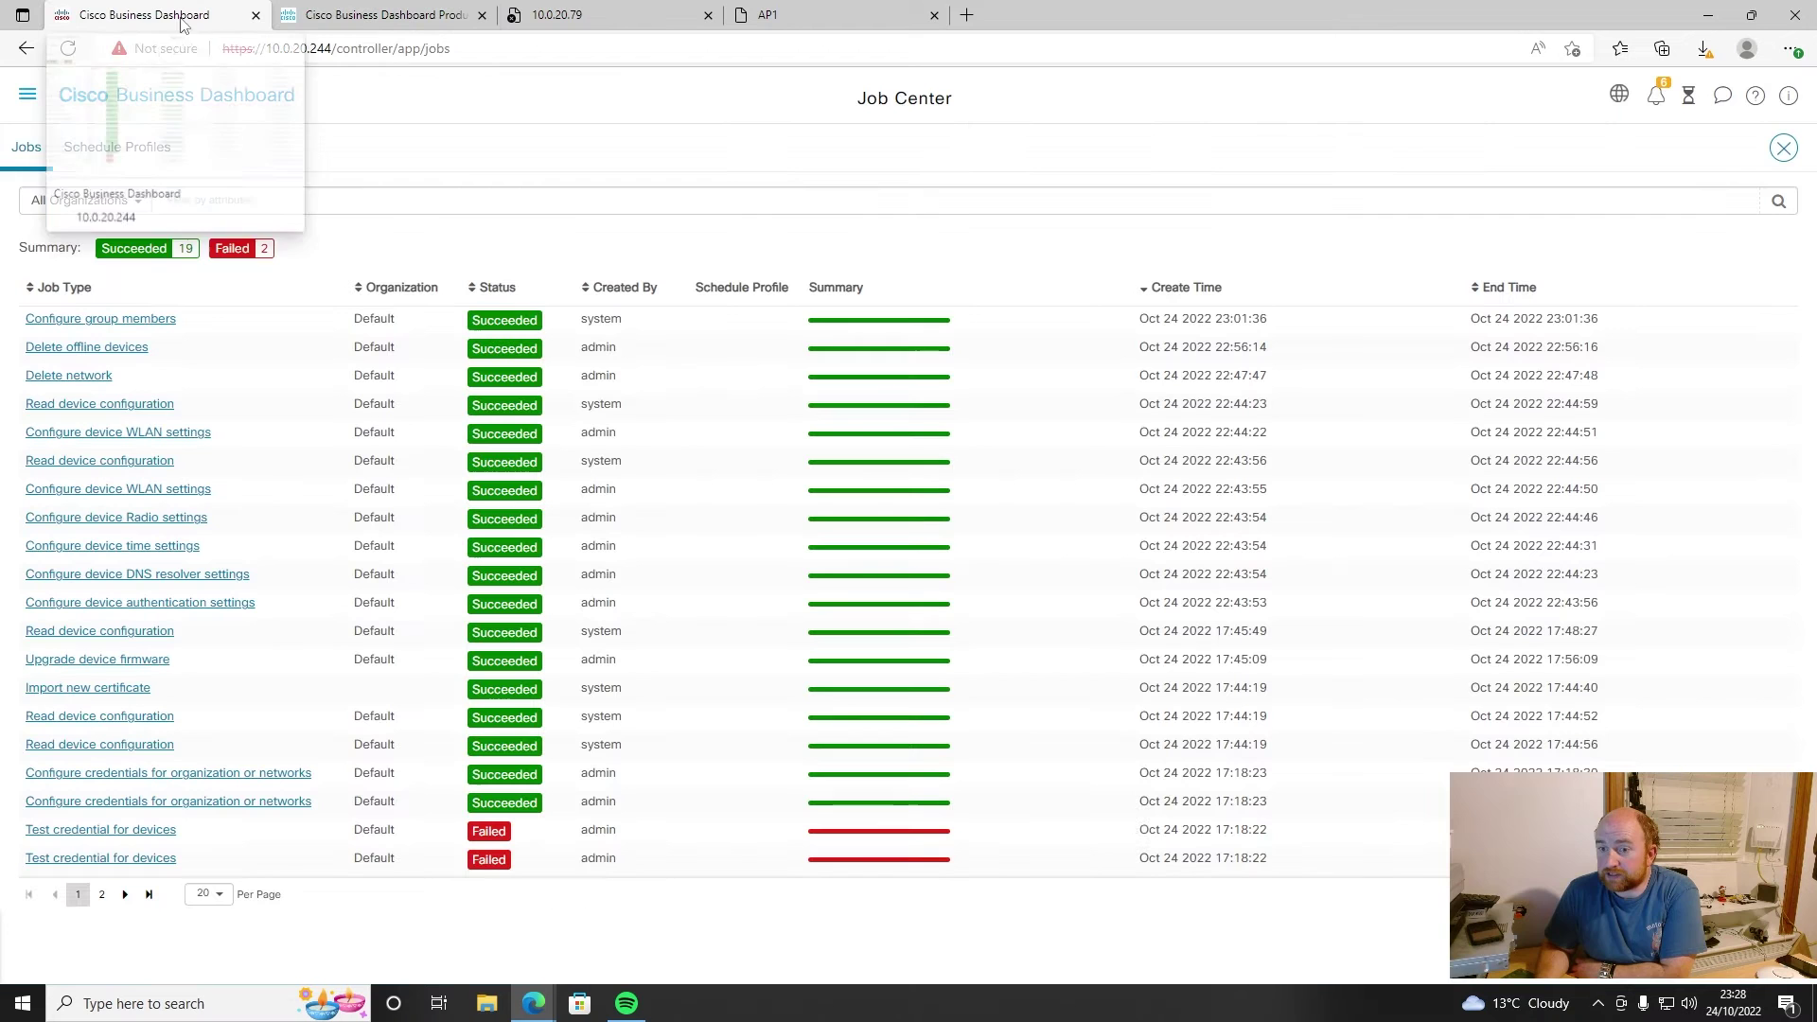
pyautogui.click(1788, 97)
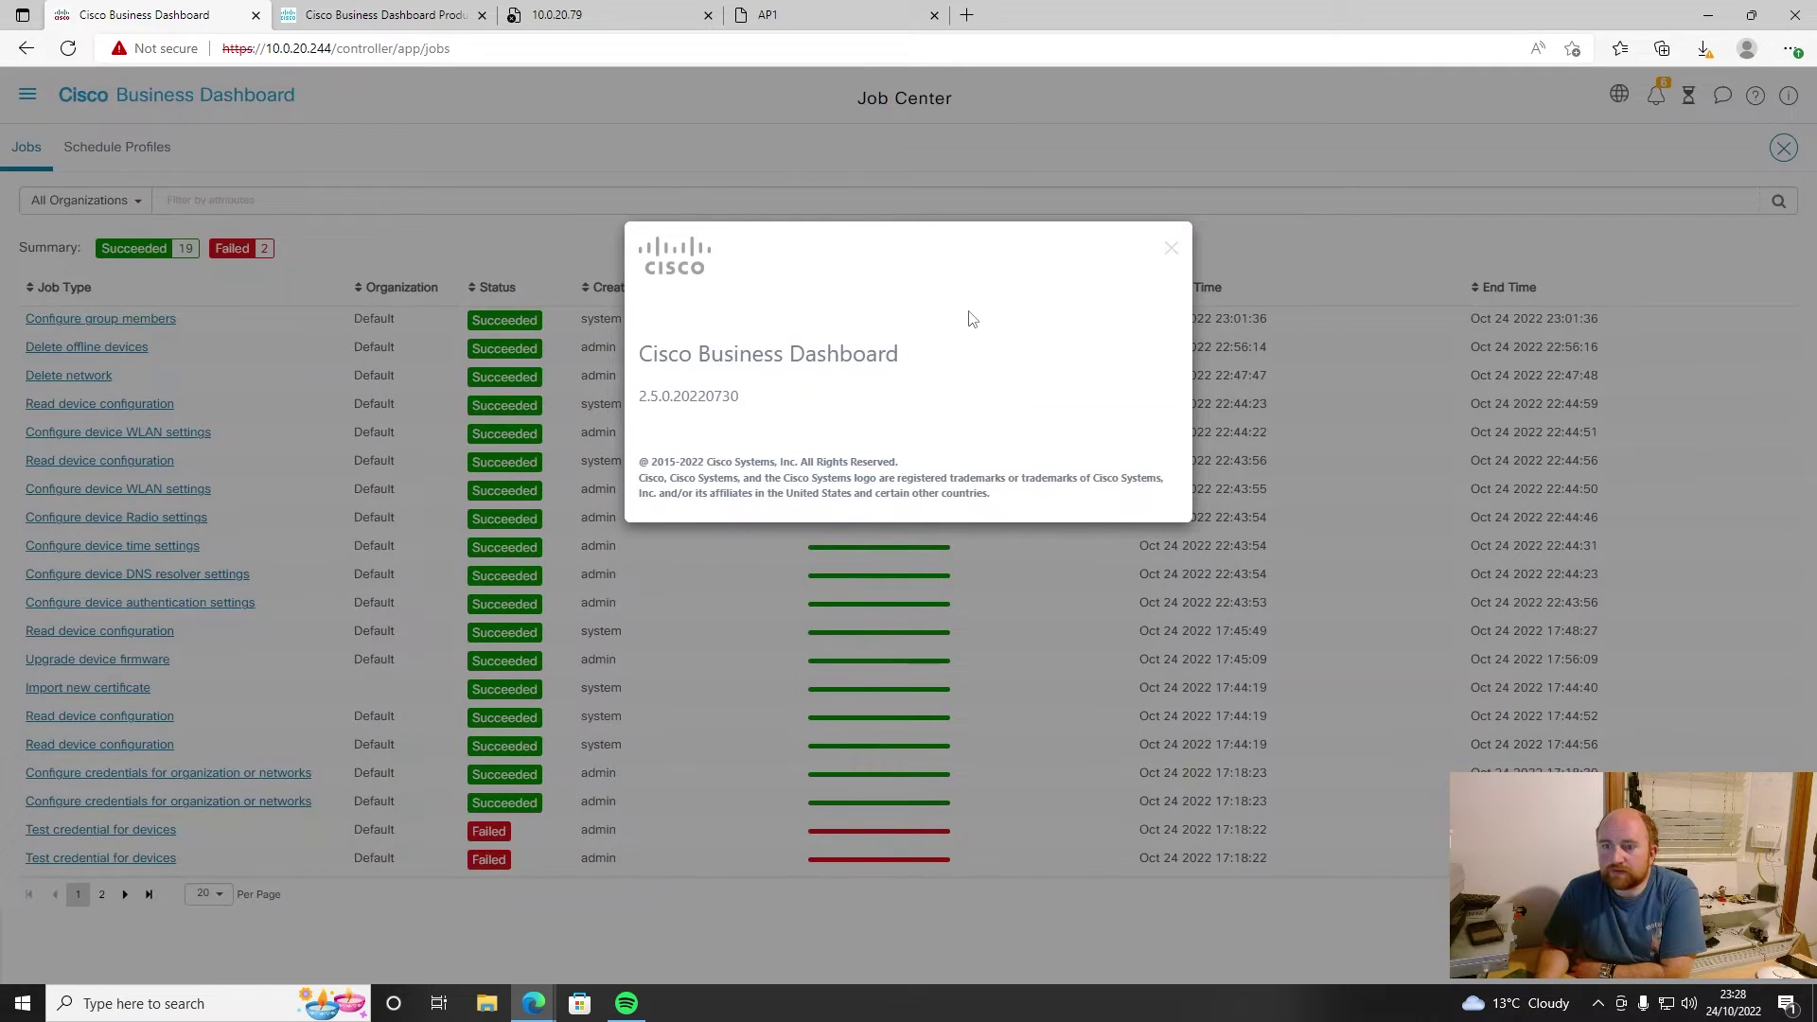
pyautogui.click(1171, 248)
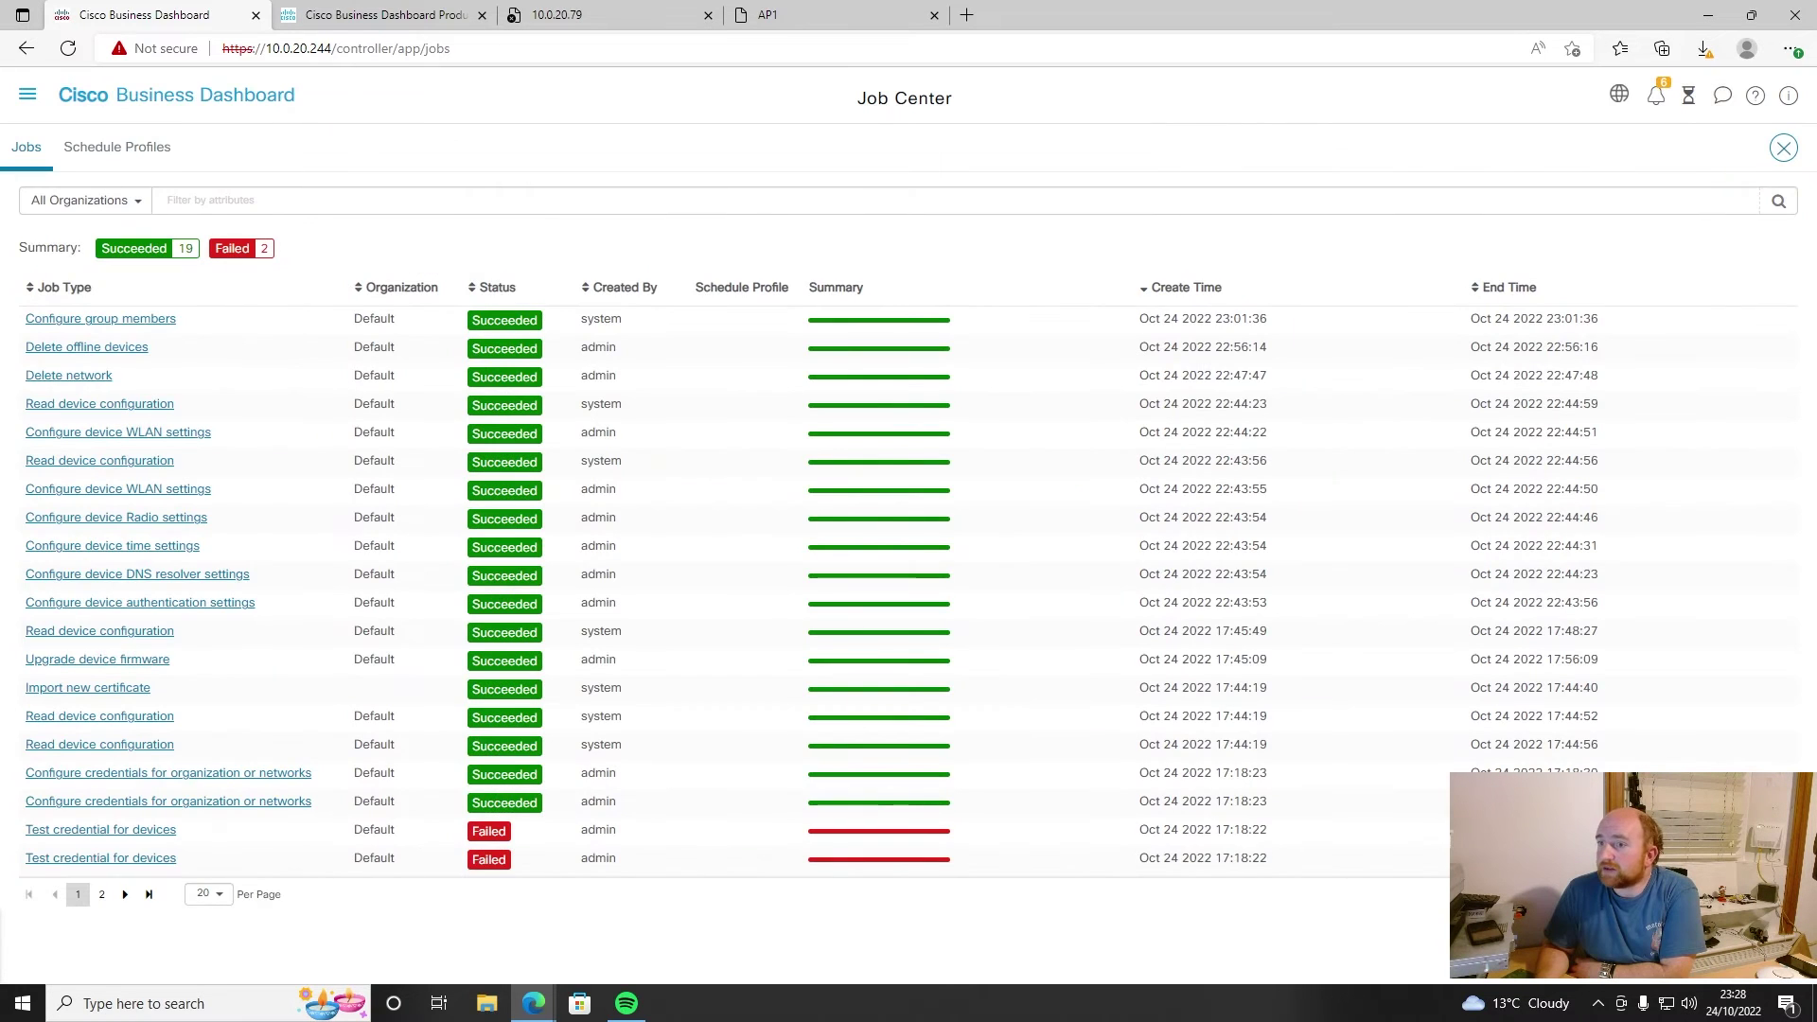
pyautogui.click(184, 103)
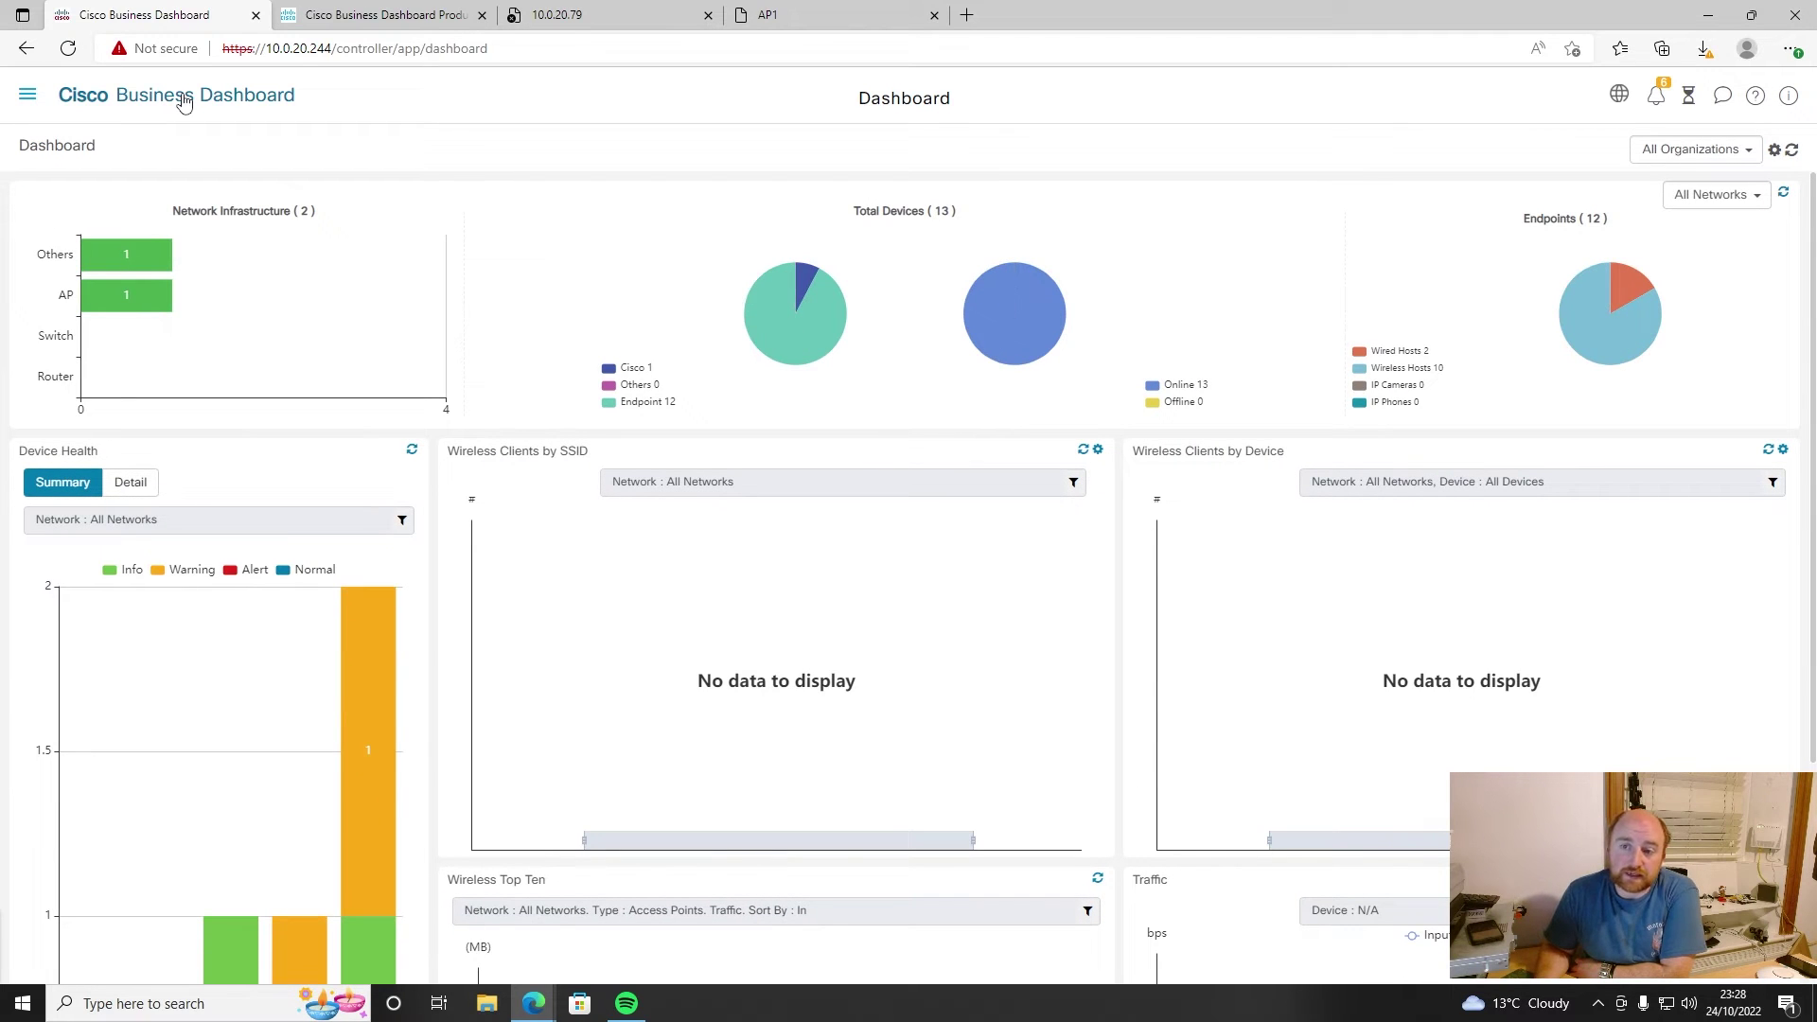
# - Open the Local Network's overview from the Network list, then expand and collapse AP1's notifications
pyautogui.click(27, 99)
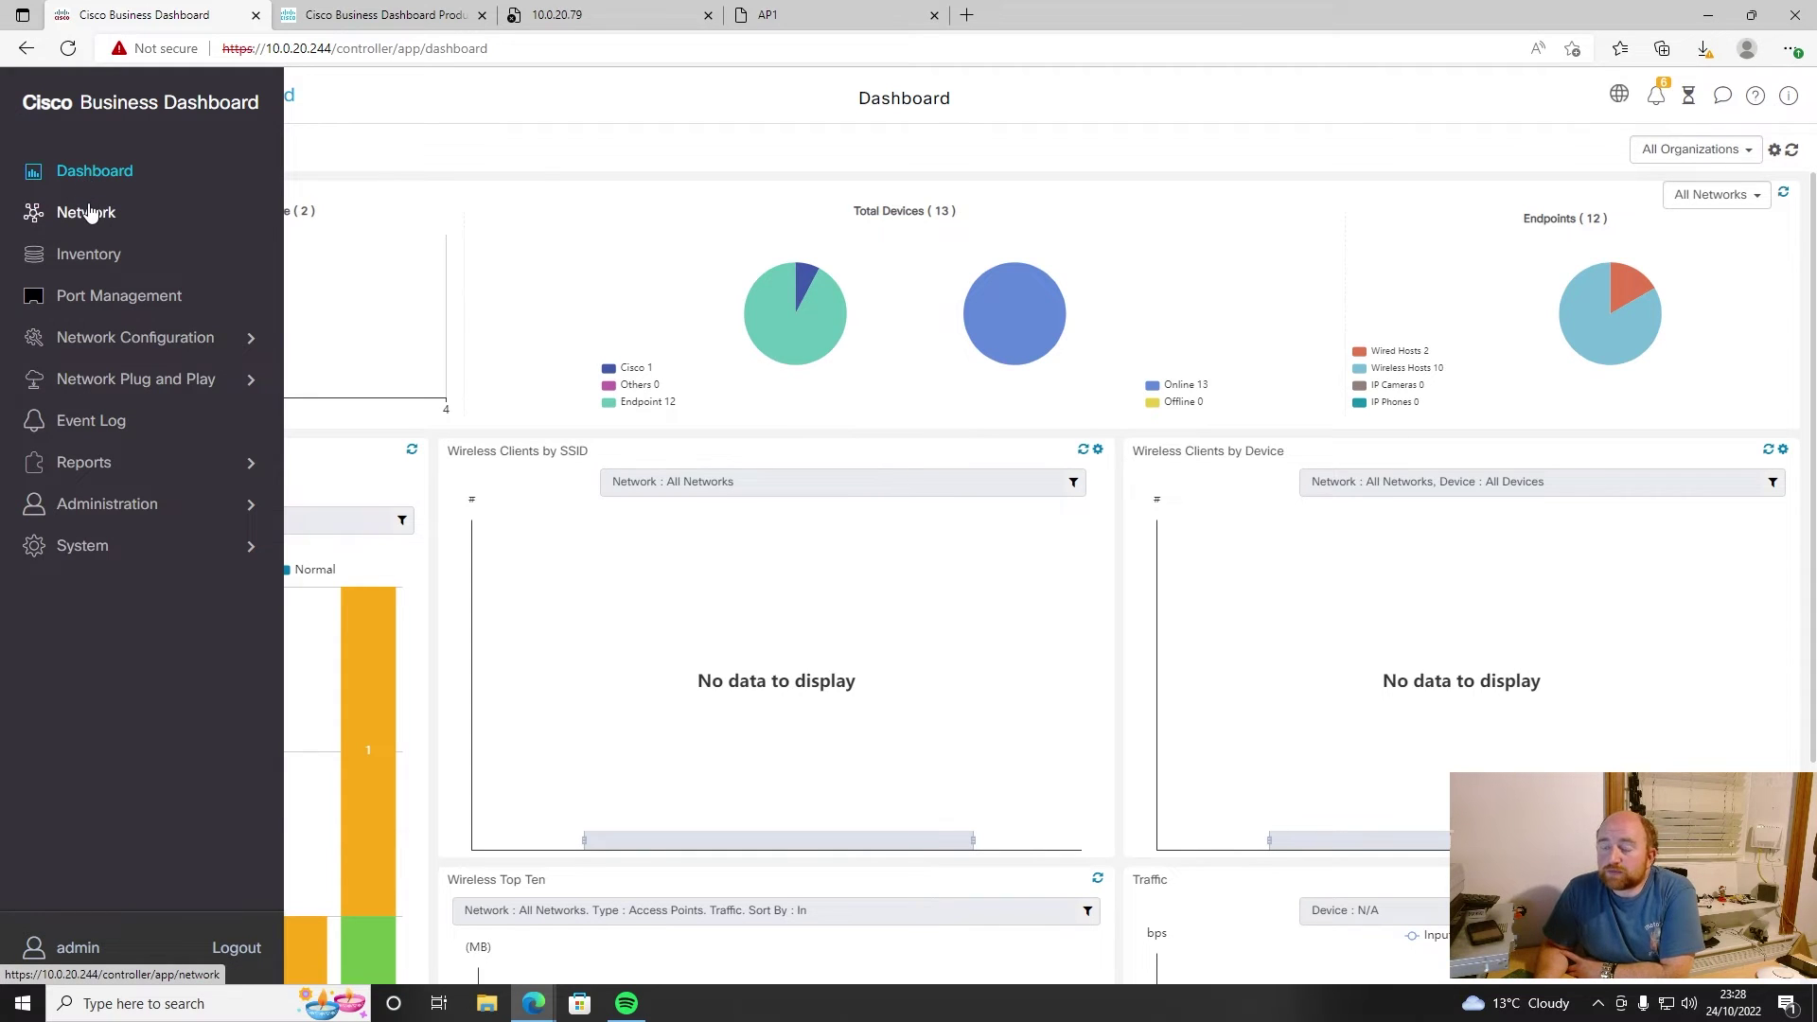
pyautogui.click(95, 213)
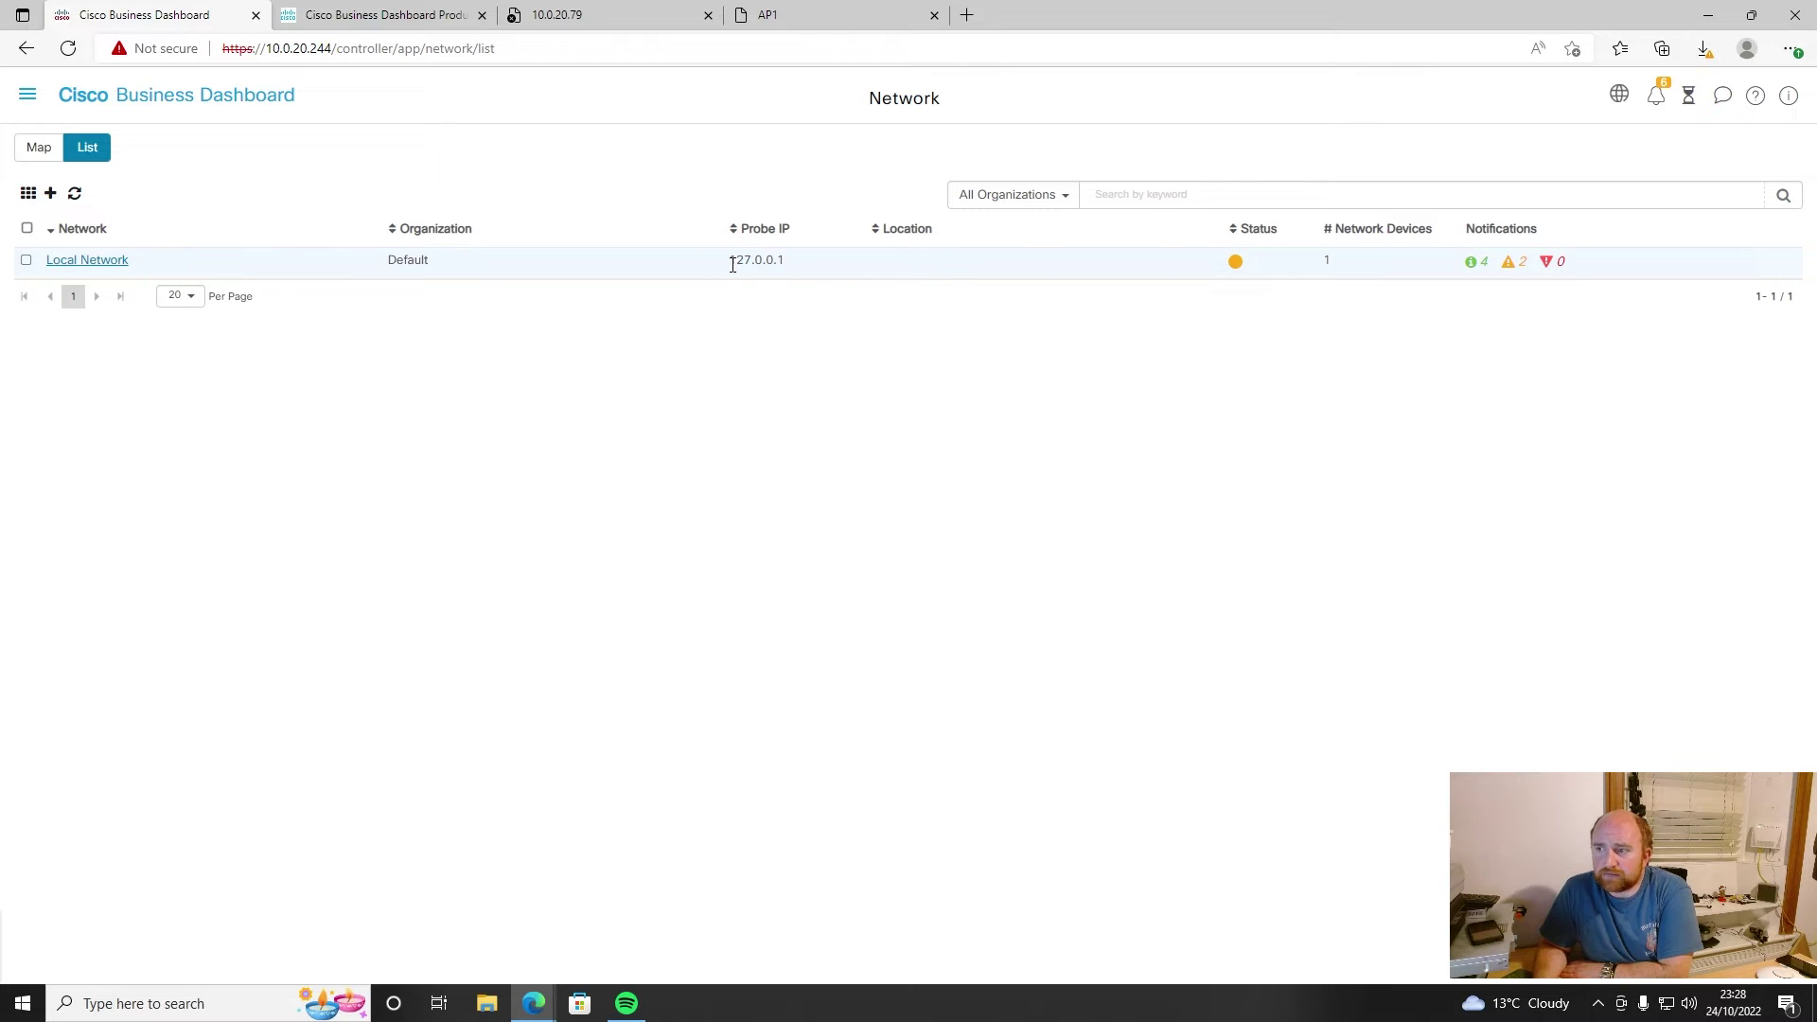
pyautogui.click(1235, 265)
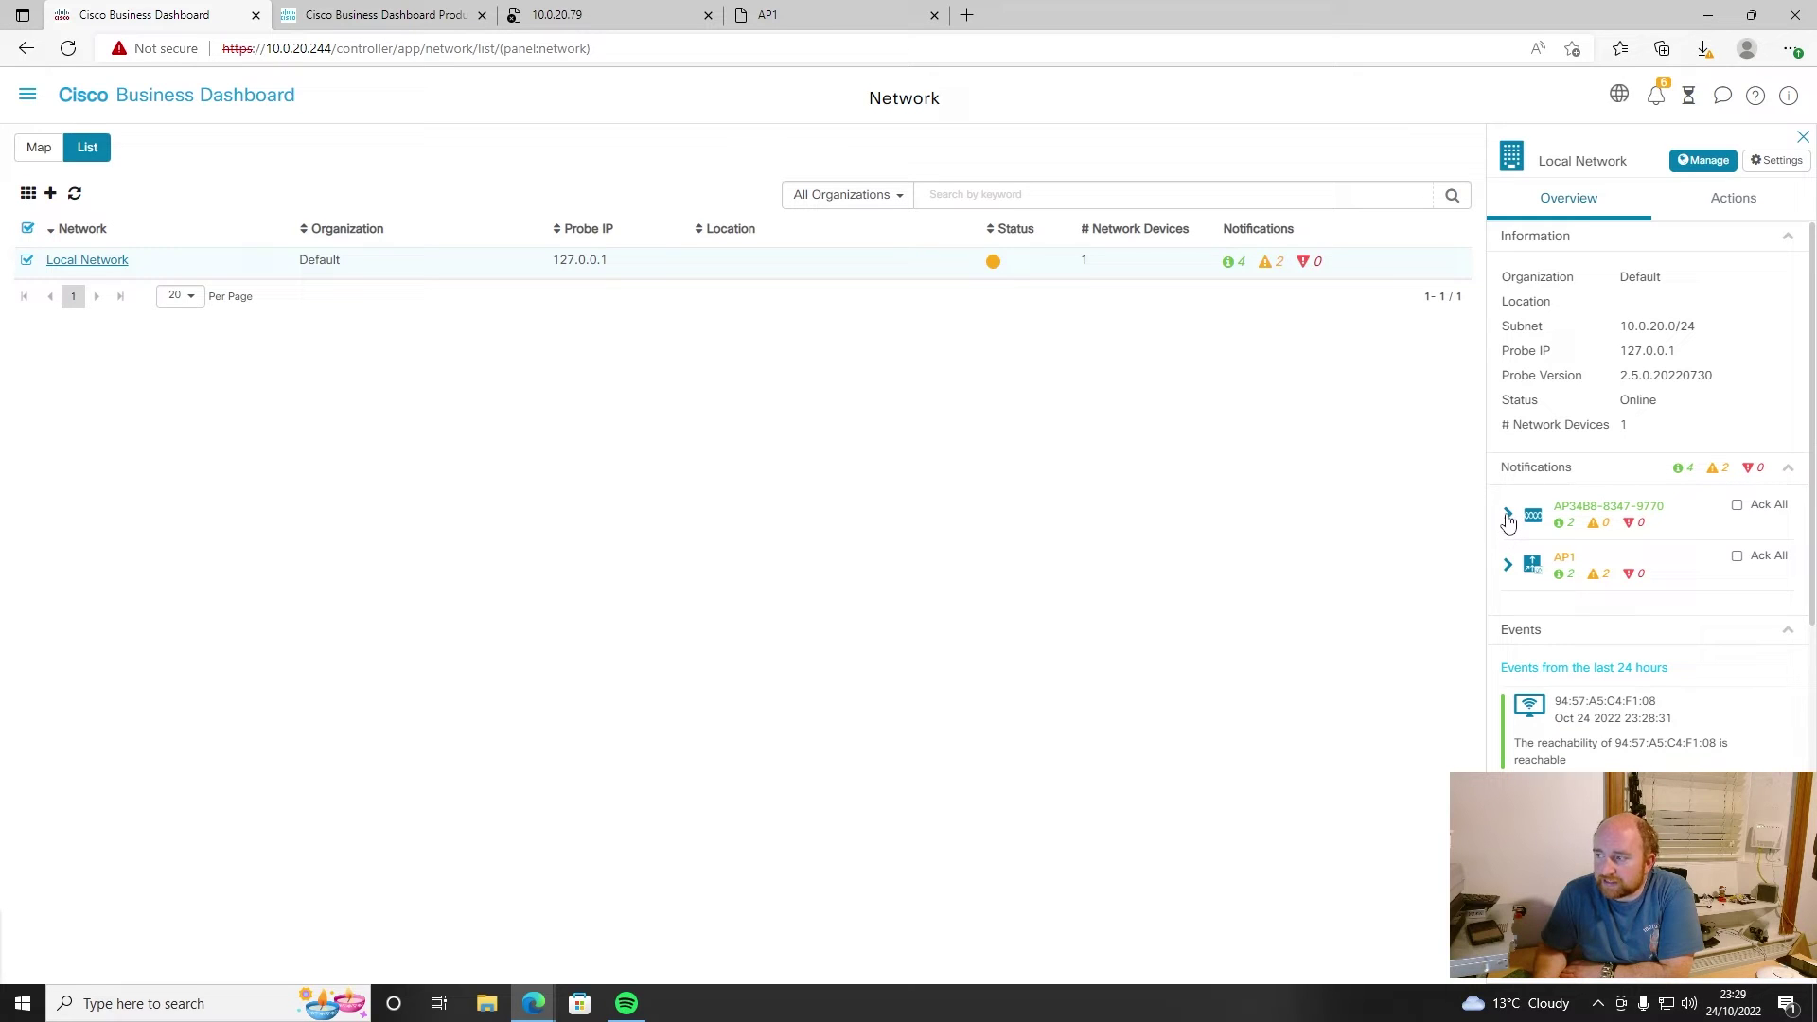
pyautogui.click(1507, 565)
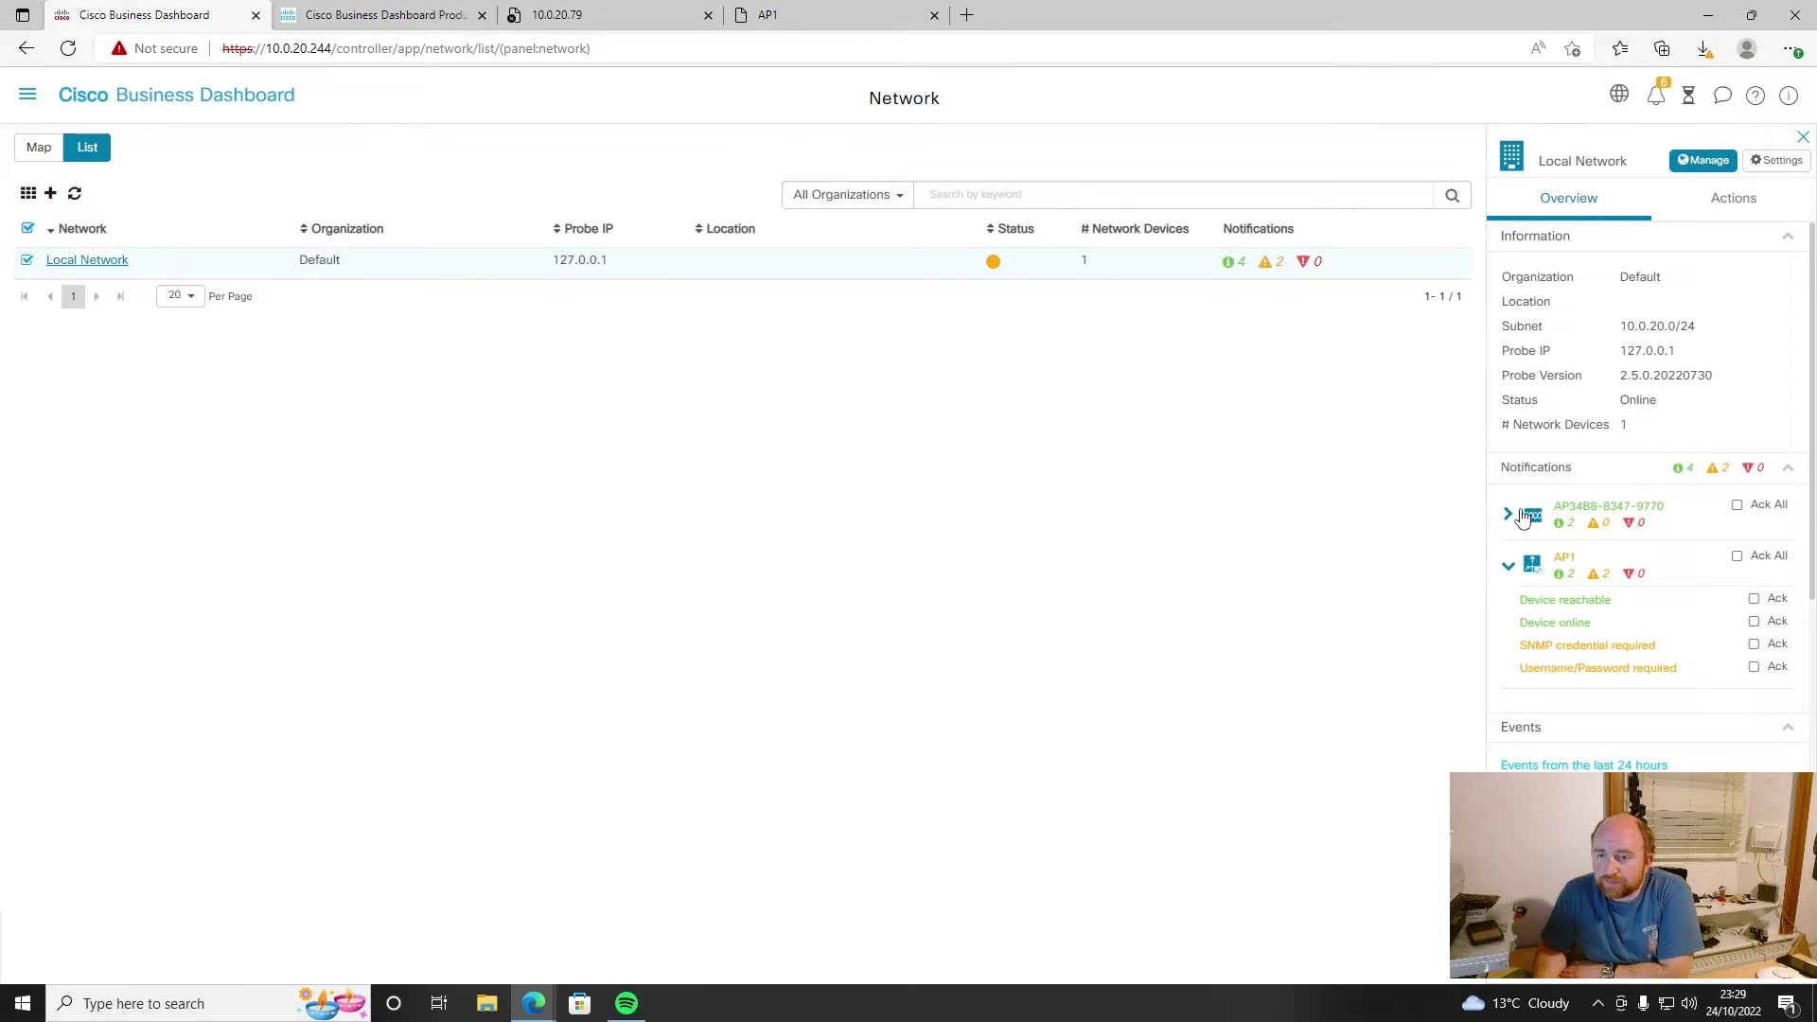
pyautogui.click(1509, 569)
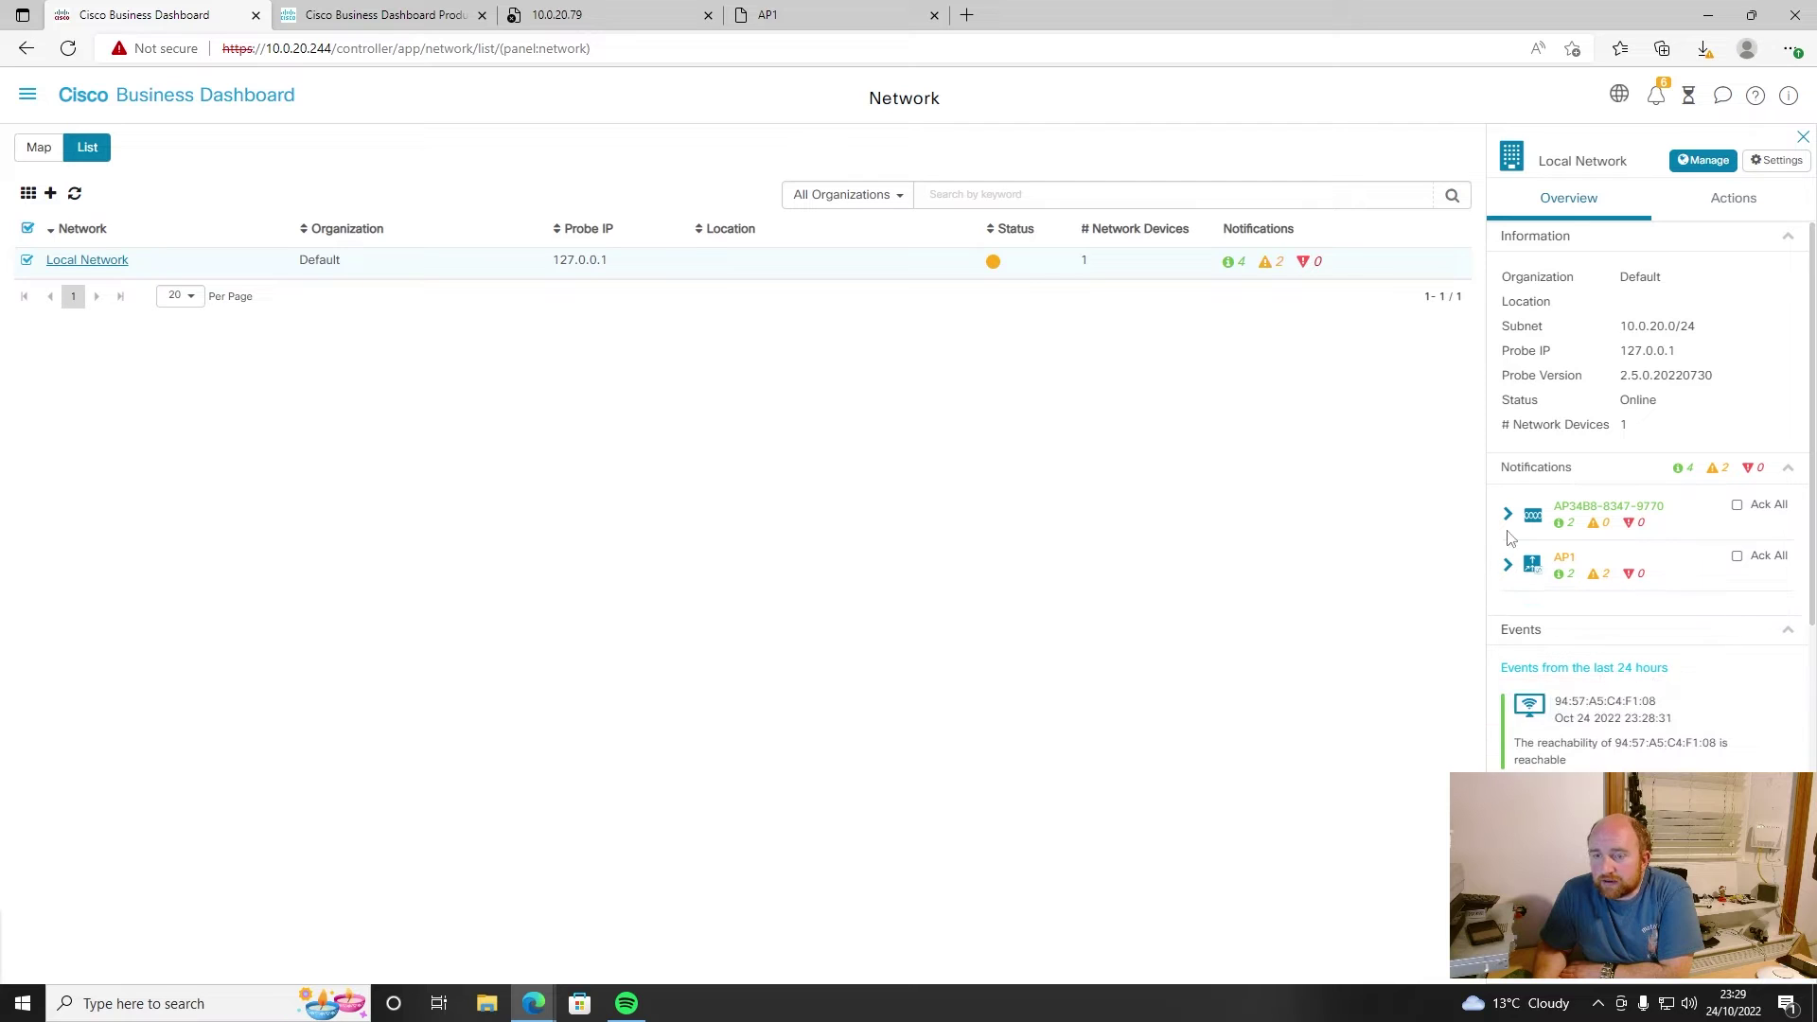
# - Check the network's Actions and Show Tech options, then dismiss them without gathering data
pyautogui.click(1719, 210)
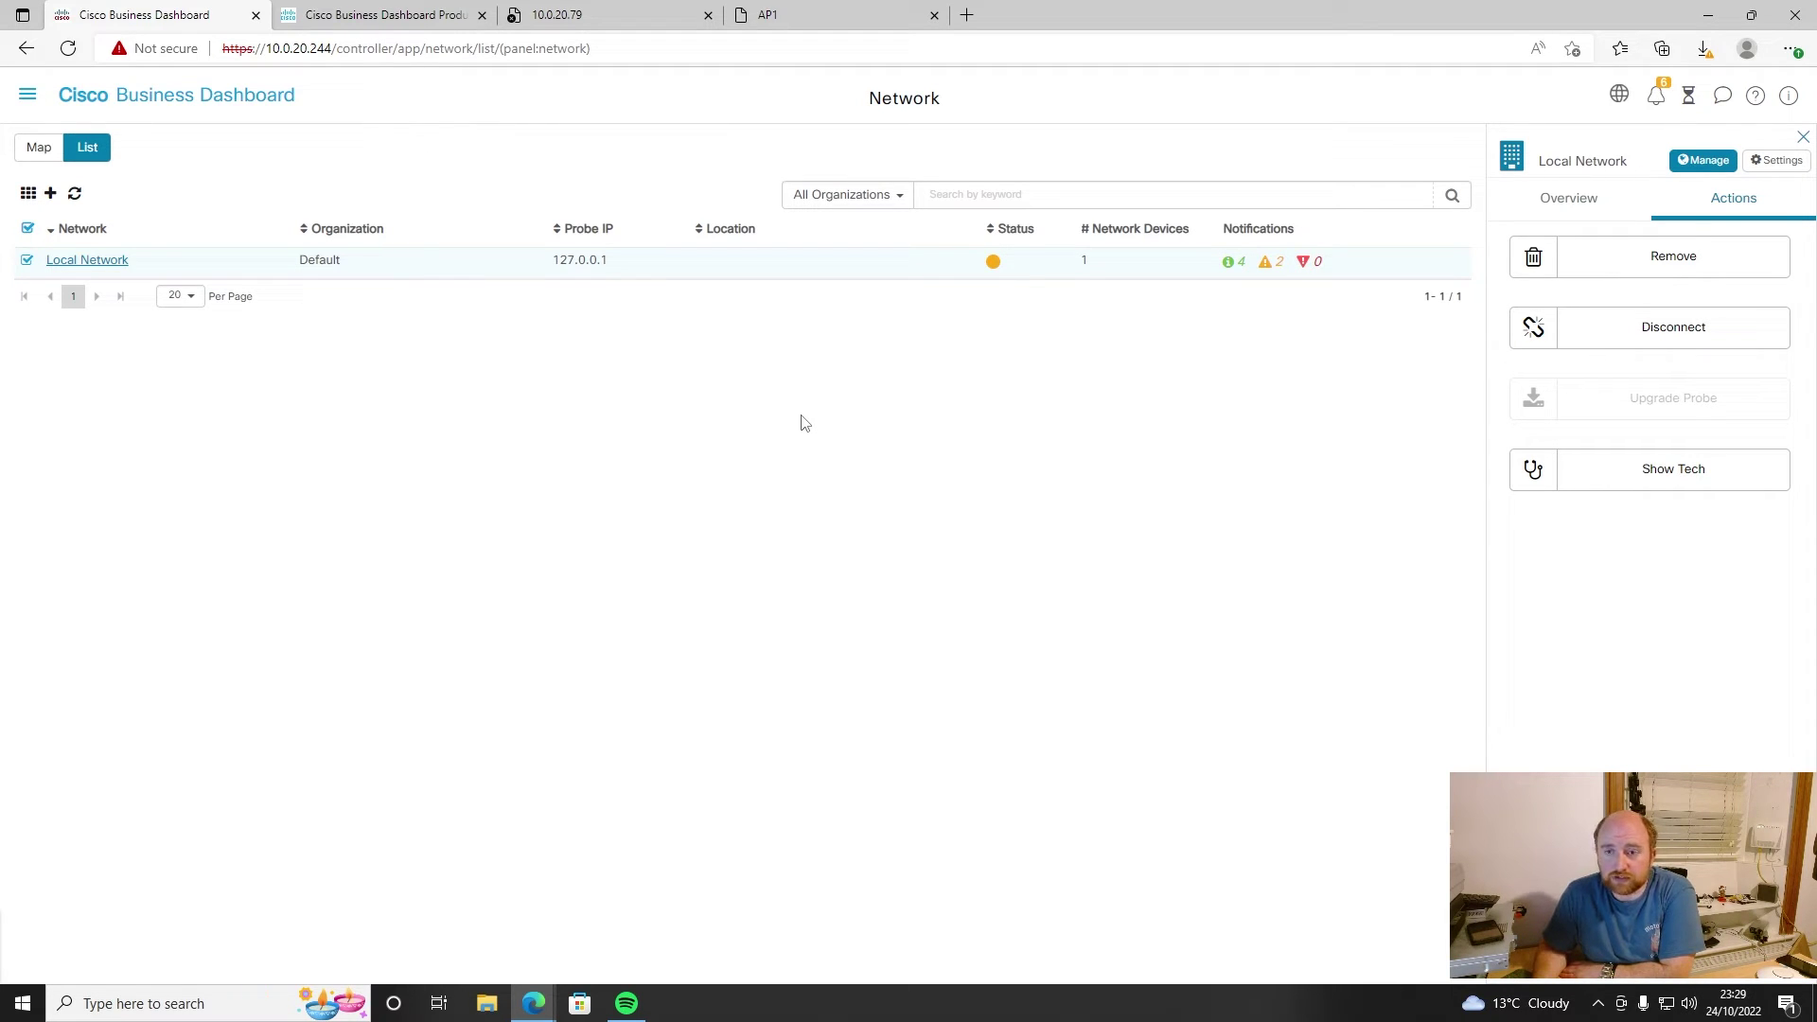
pyautogui.click(1628, 466)
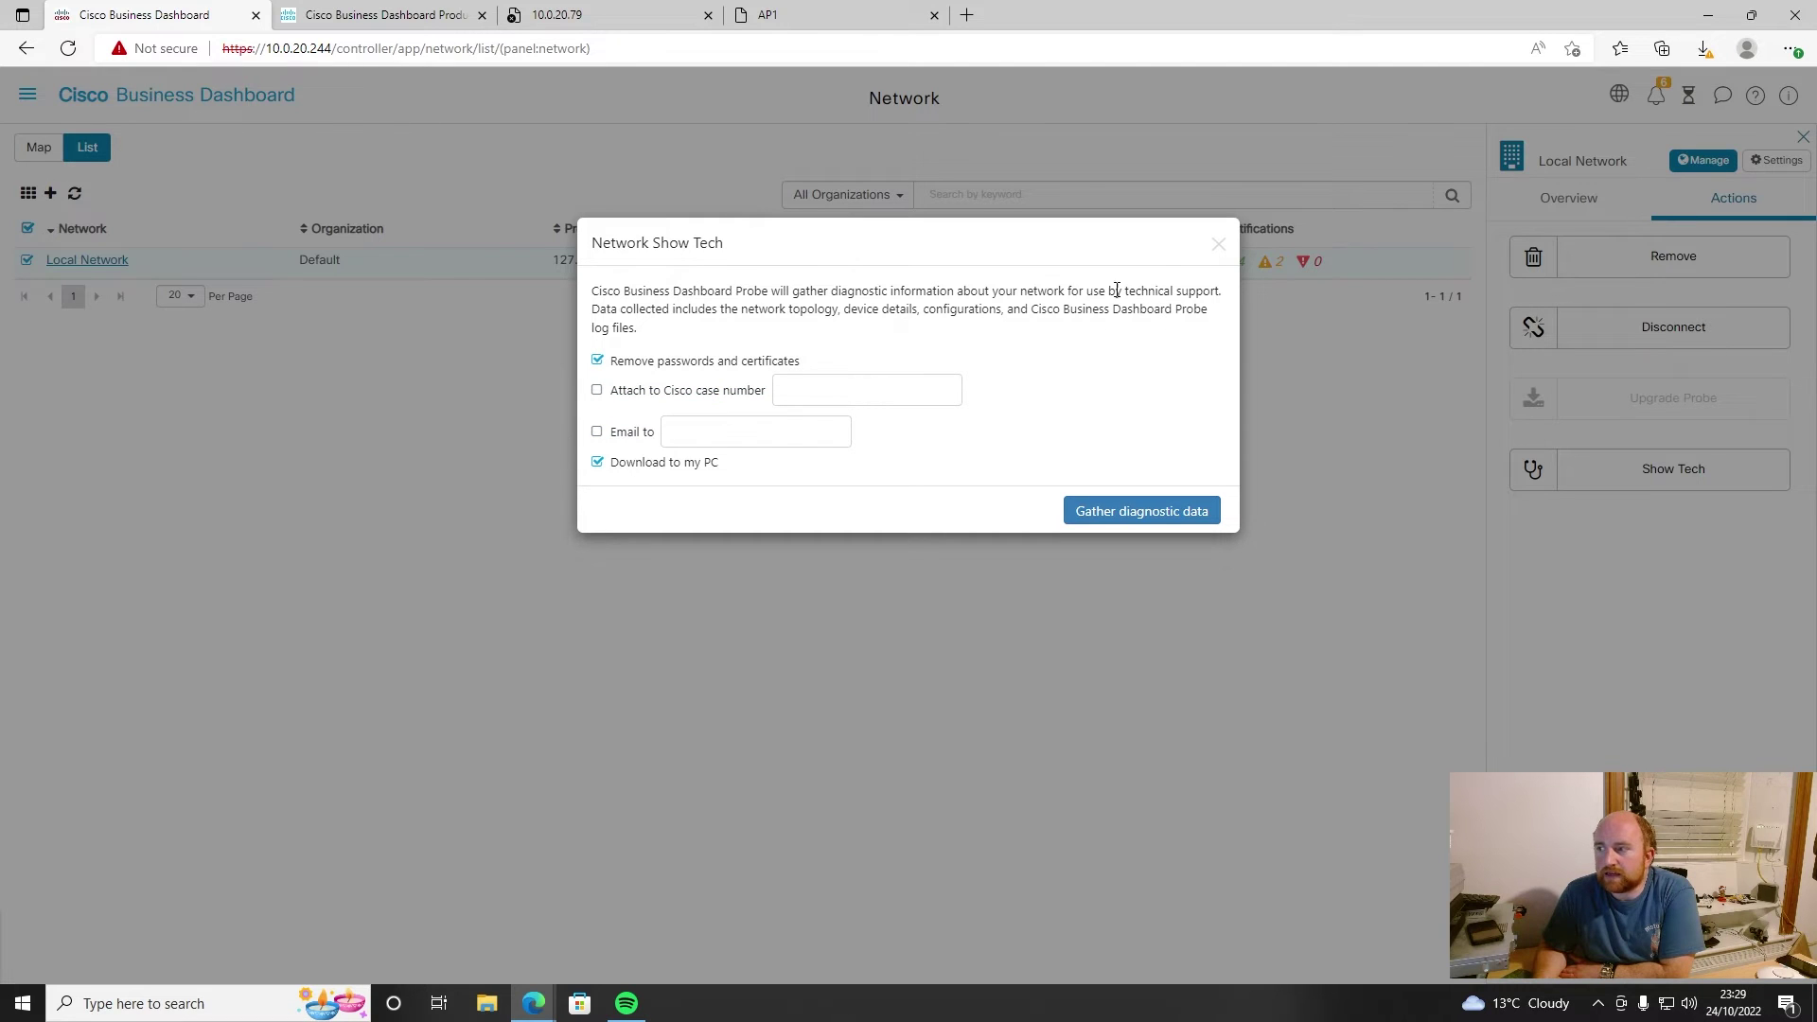
pyautogui.click(1218, 245)
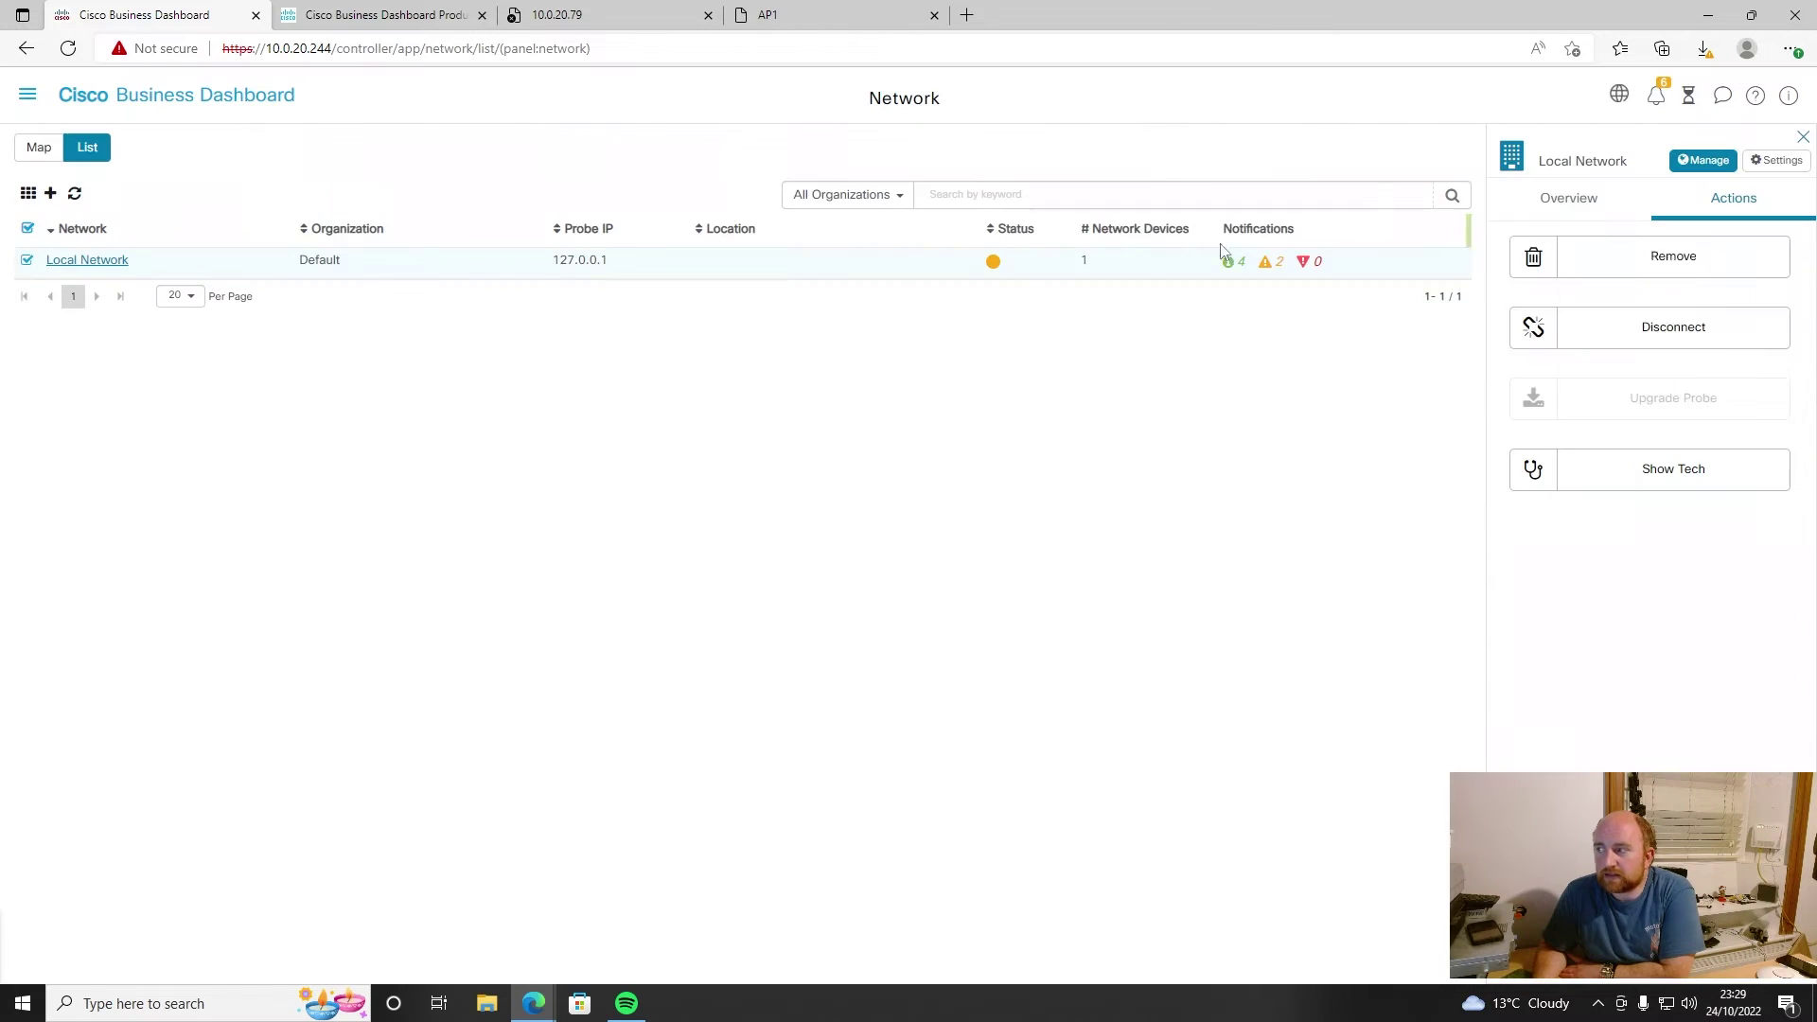
# - Browse the Local Network's site settings through the CAA, Log Settings and Discovery sections
pyautogui.click(1776, 160)
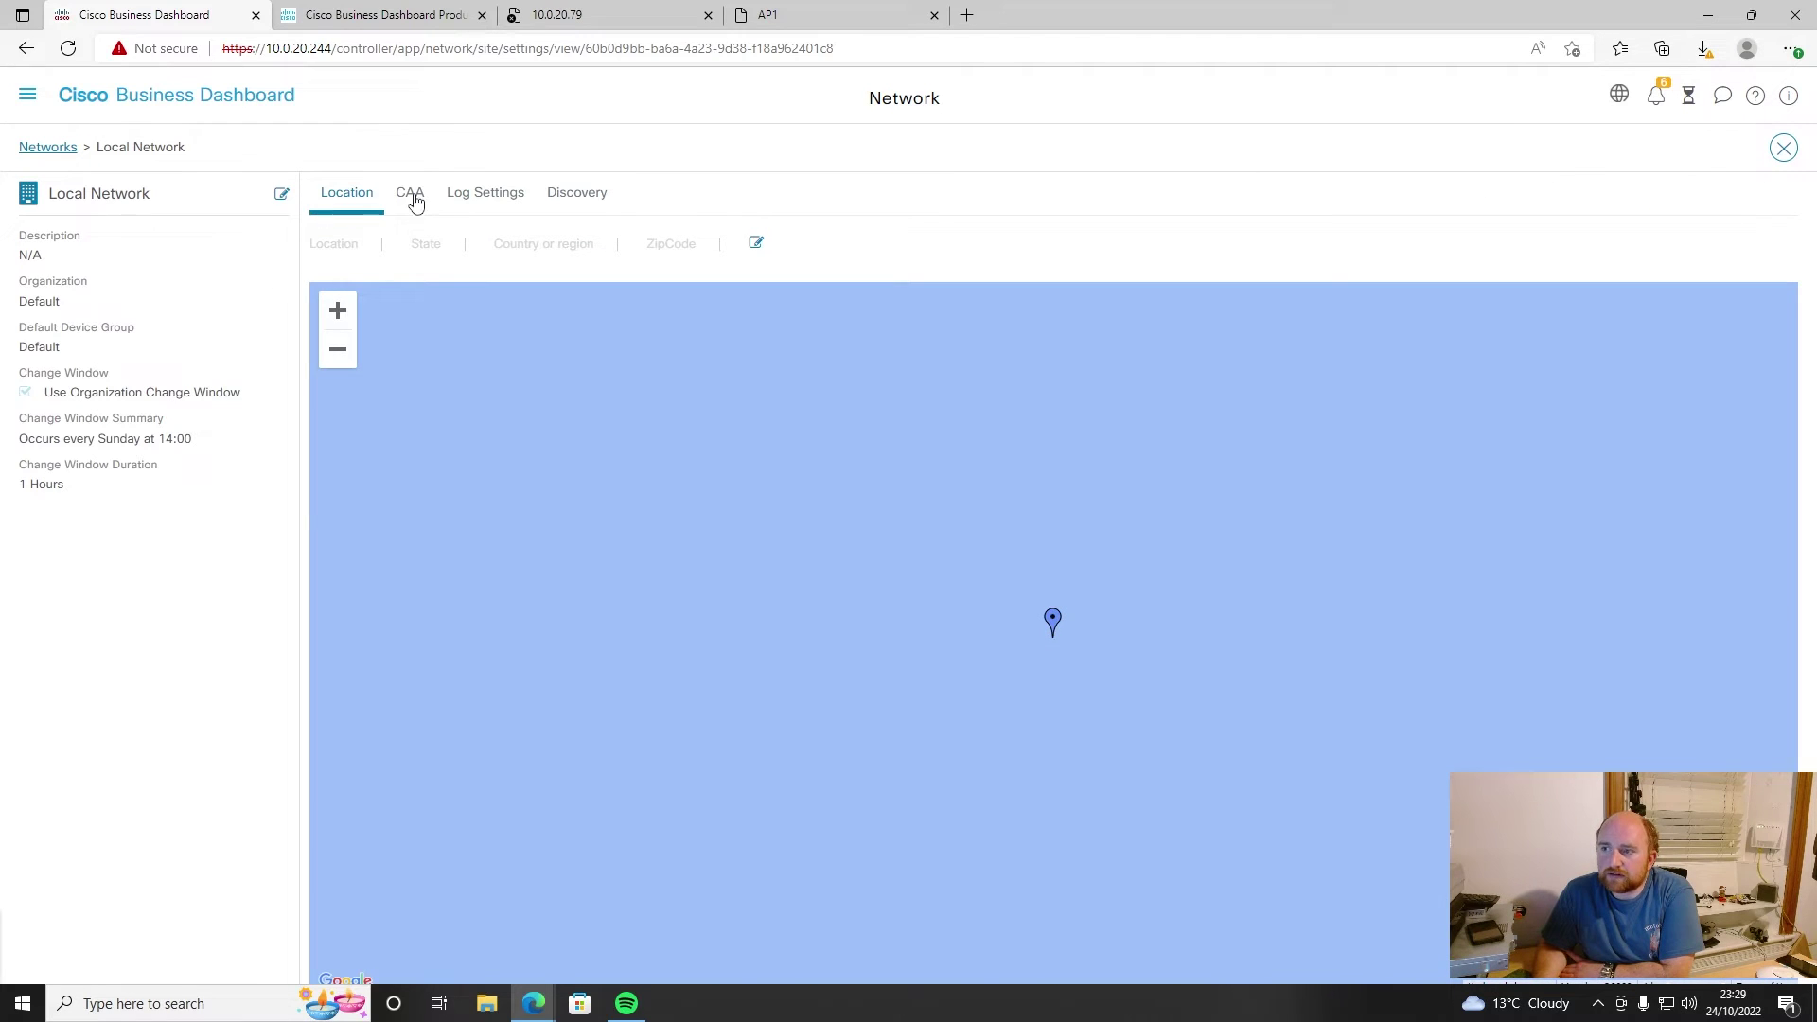
pyautogui.click(420, 195)
pyautogui.click(516, 193)
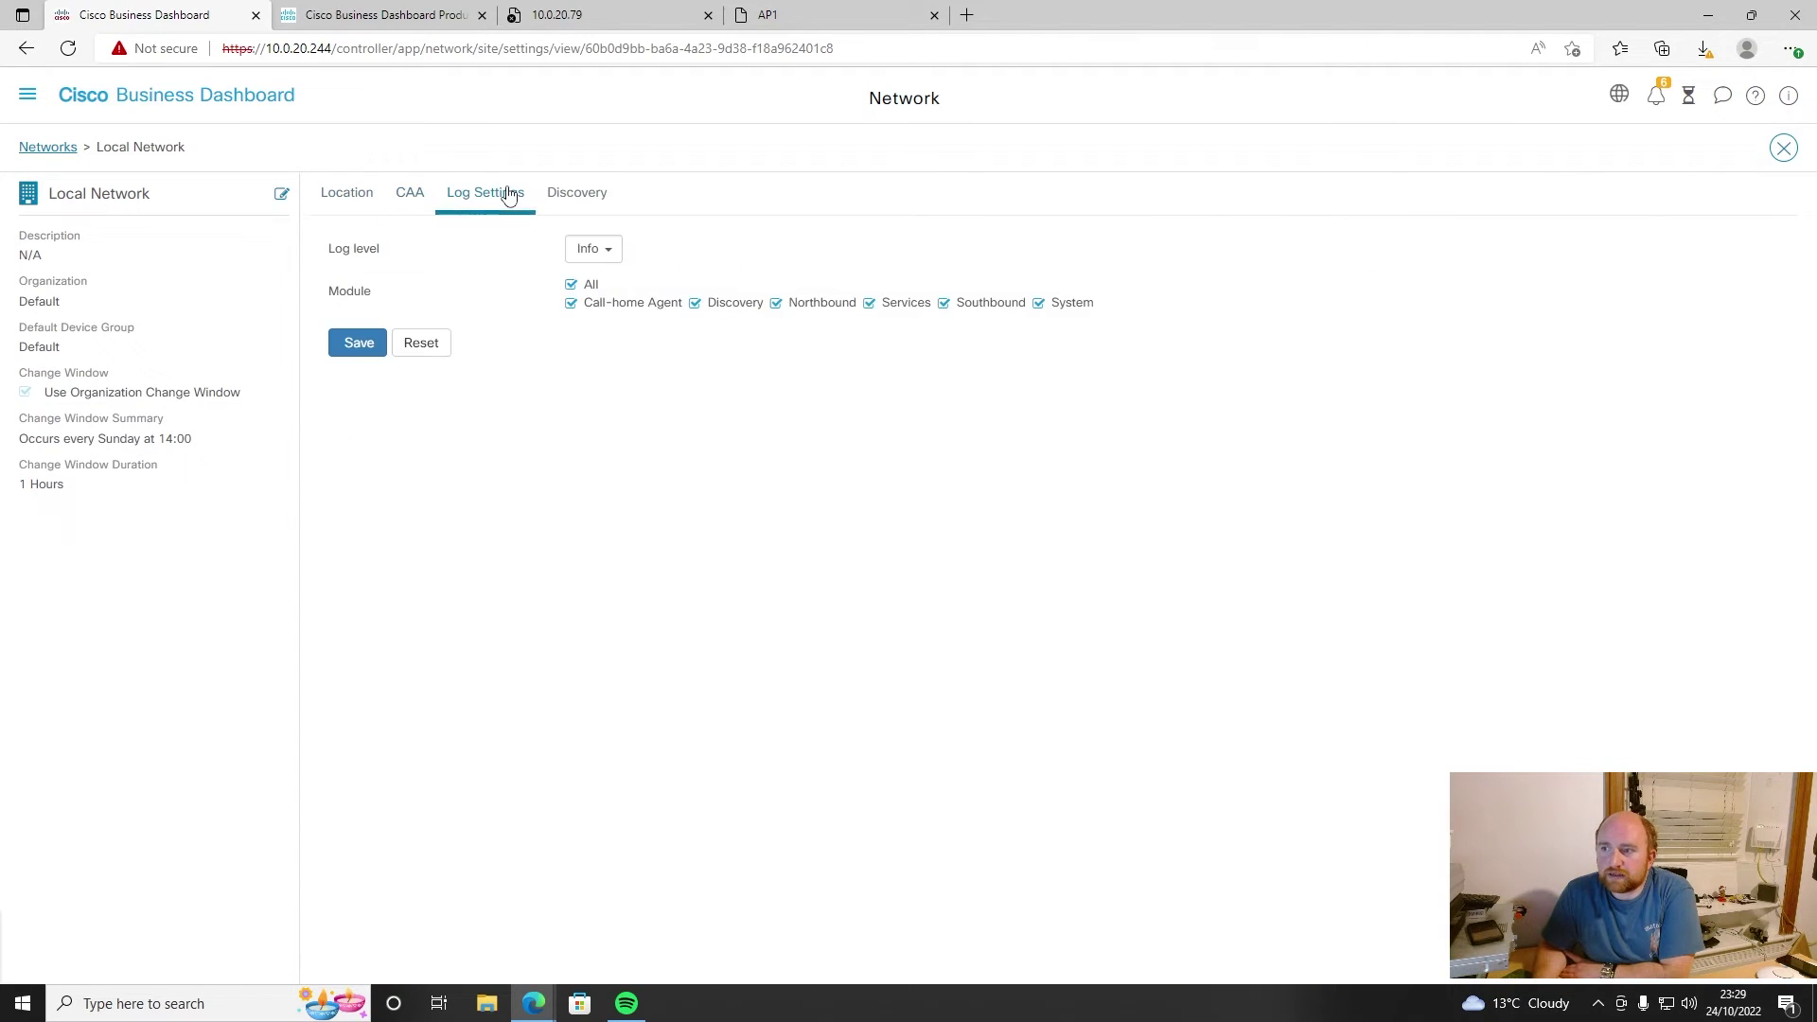
pyautogui.click(568, 194)
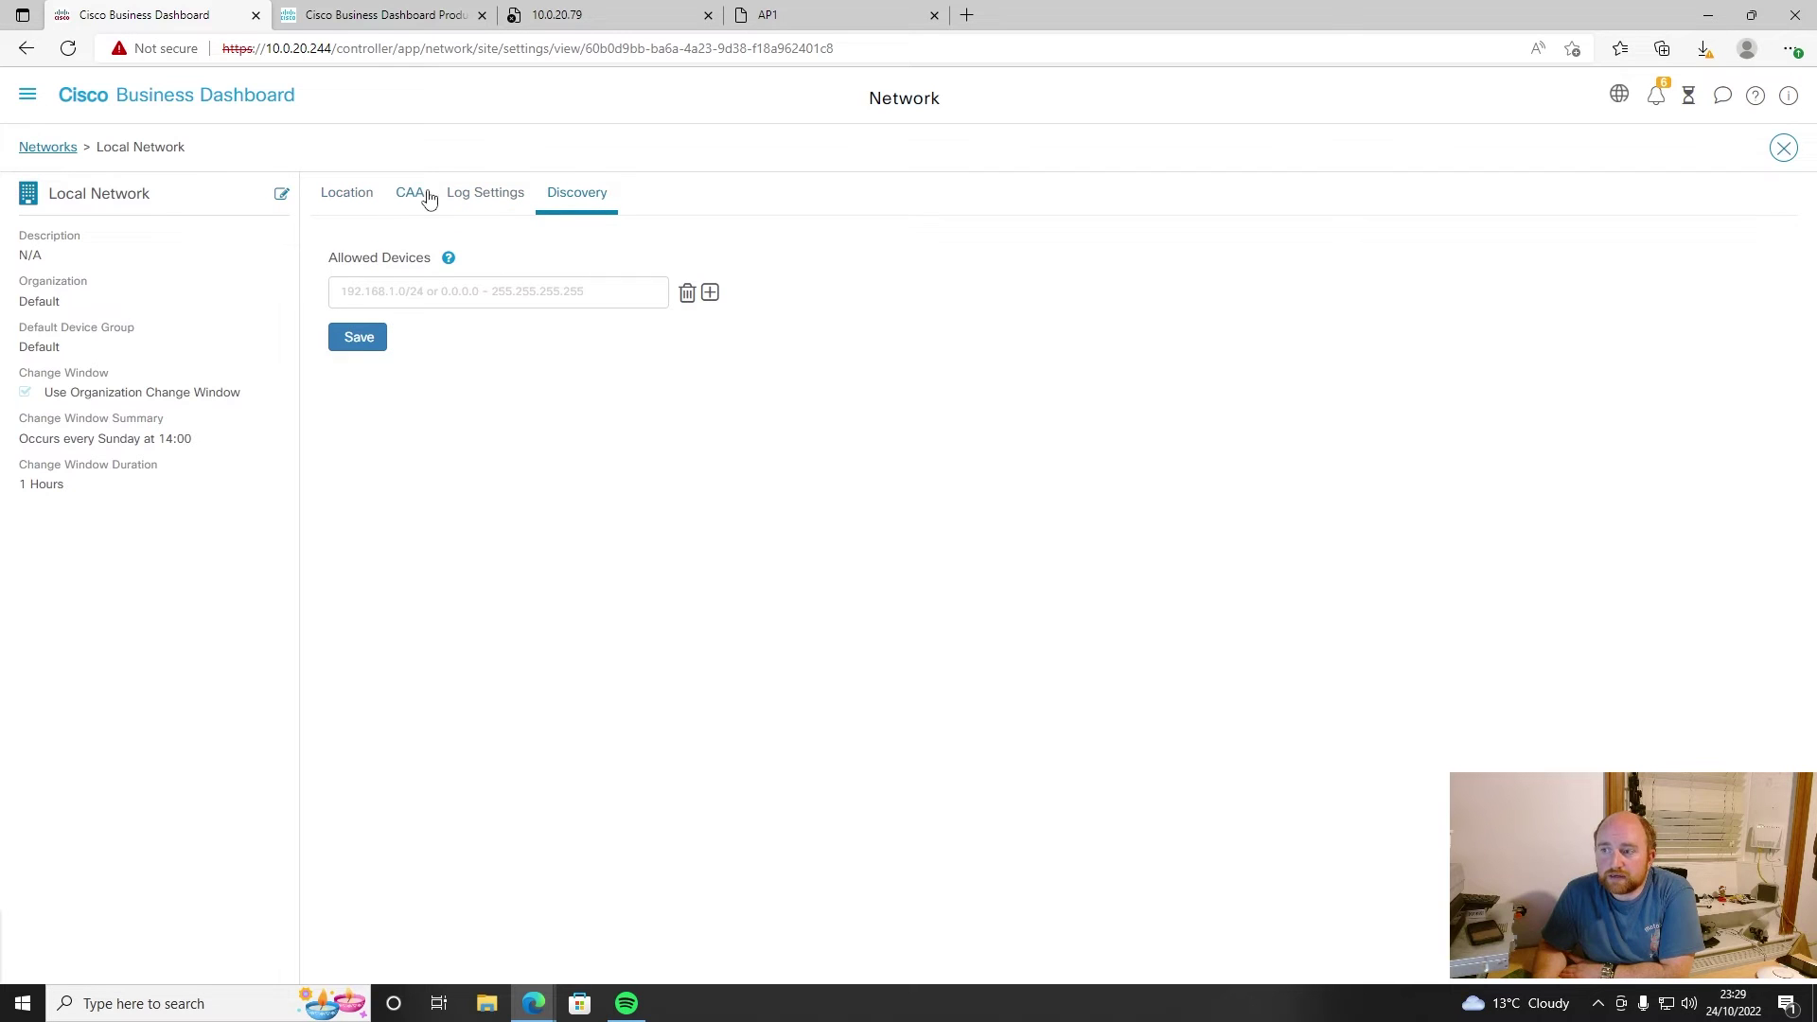
pyautogui.click(29, 98)
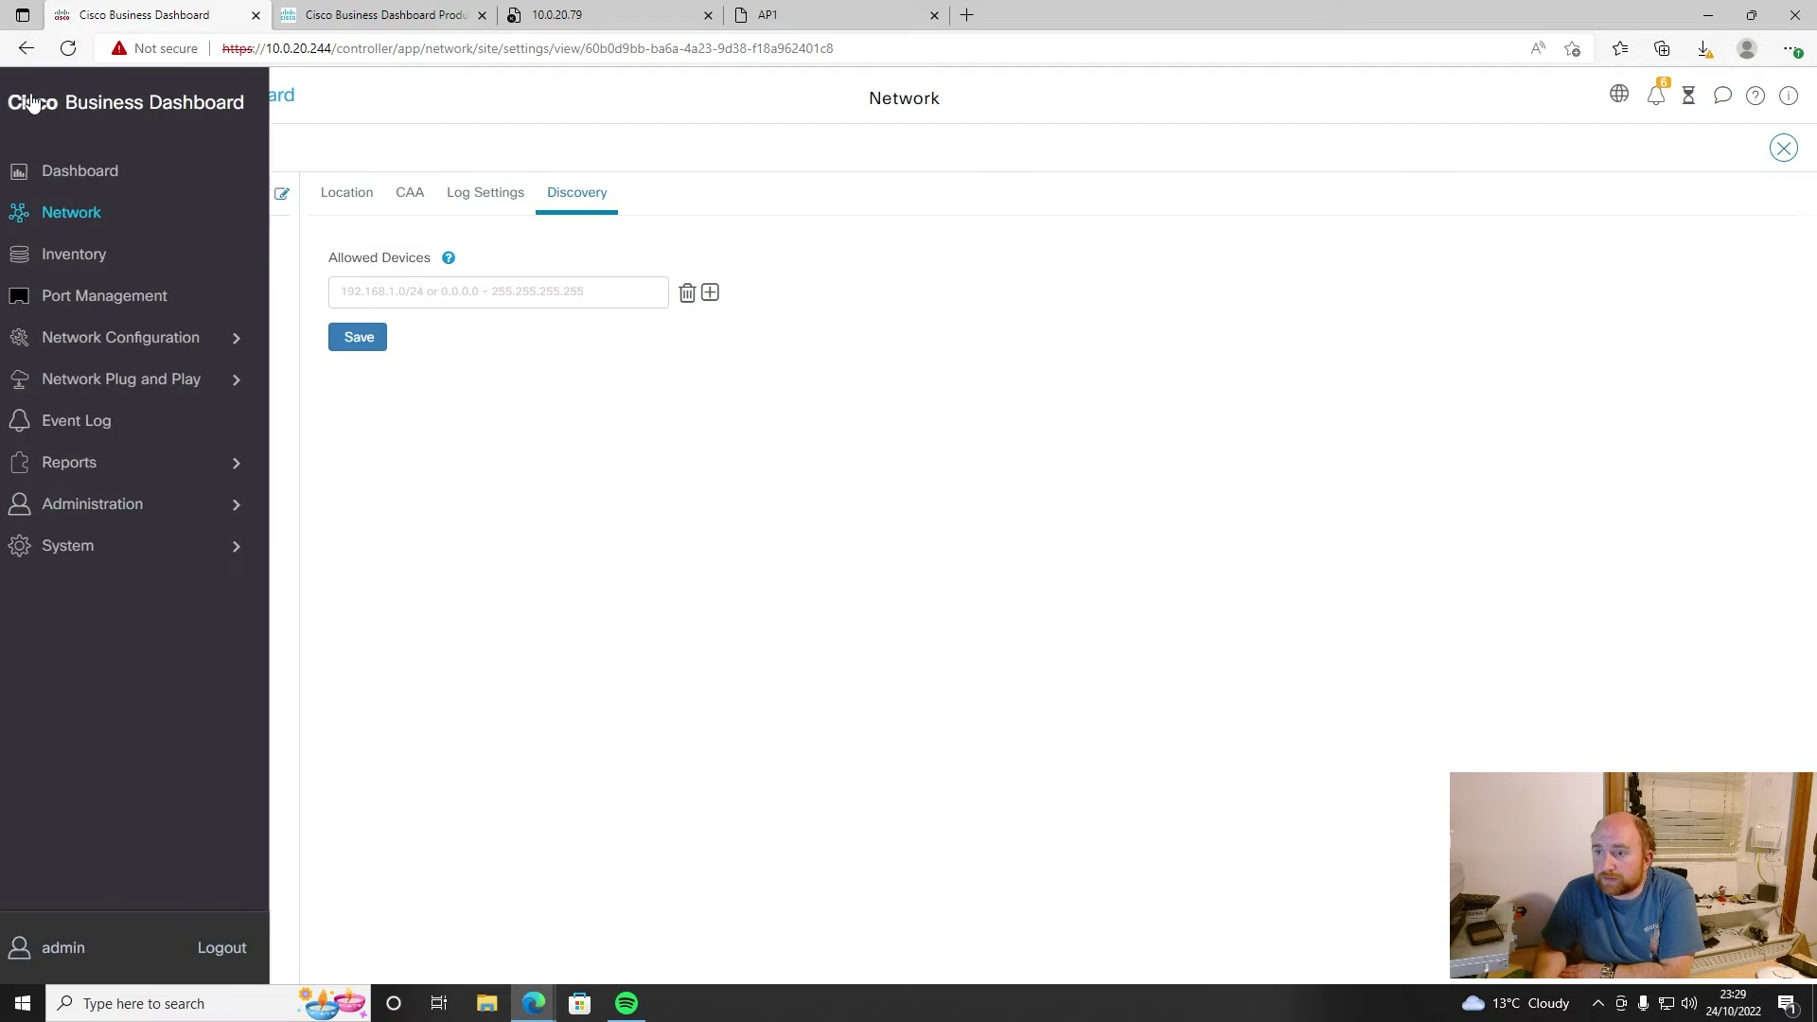
# - Open the CBW150AX-E access point's details and actions in Inventory, then show the Administration pages
pyautogui.click(89, 255)
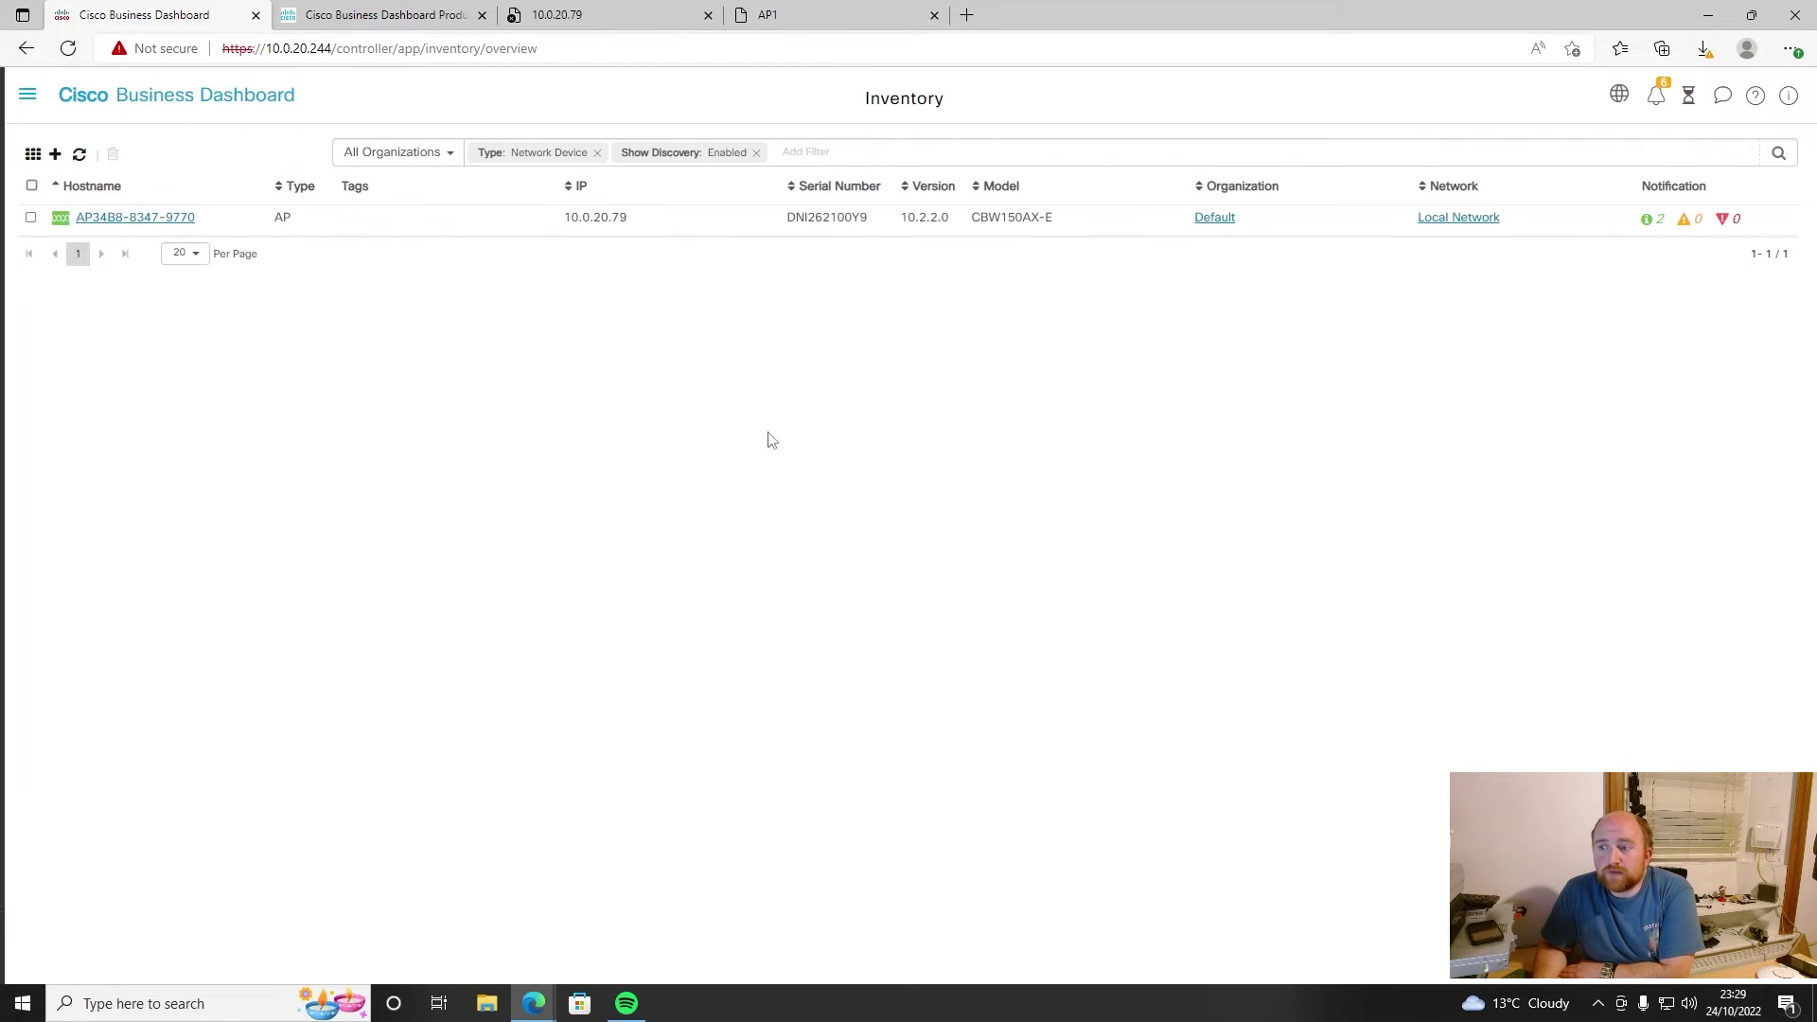
pyautogui.click(226, 221)
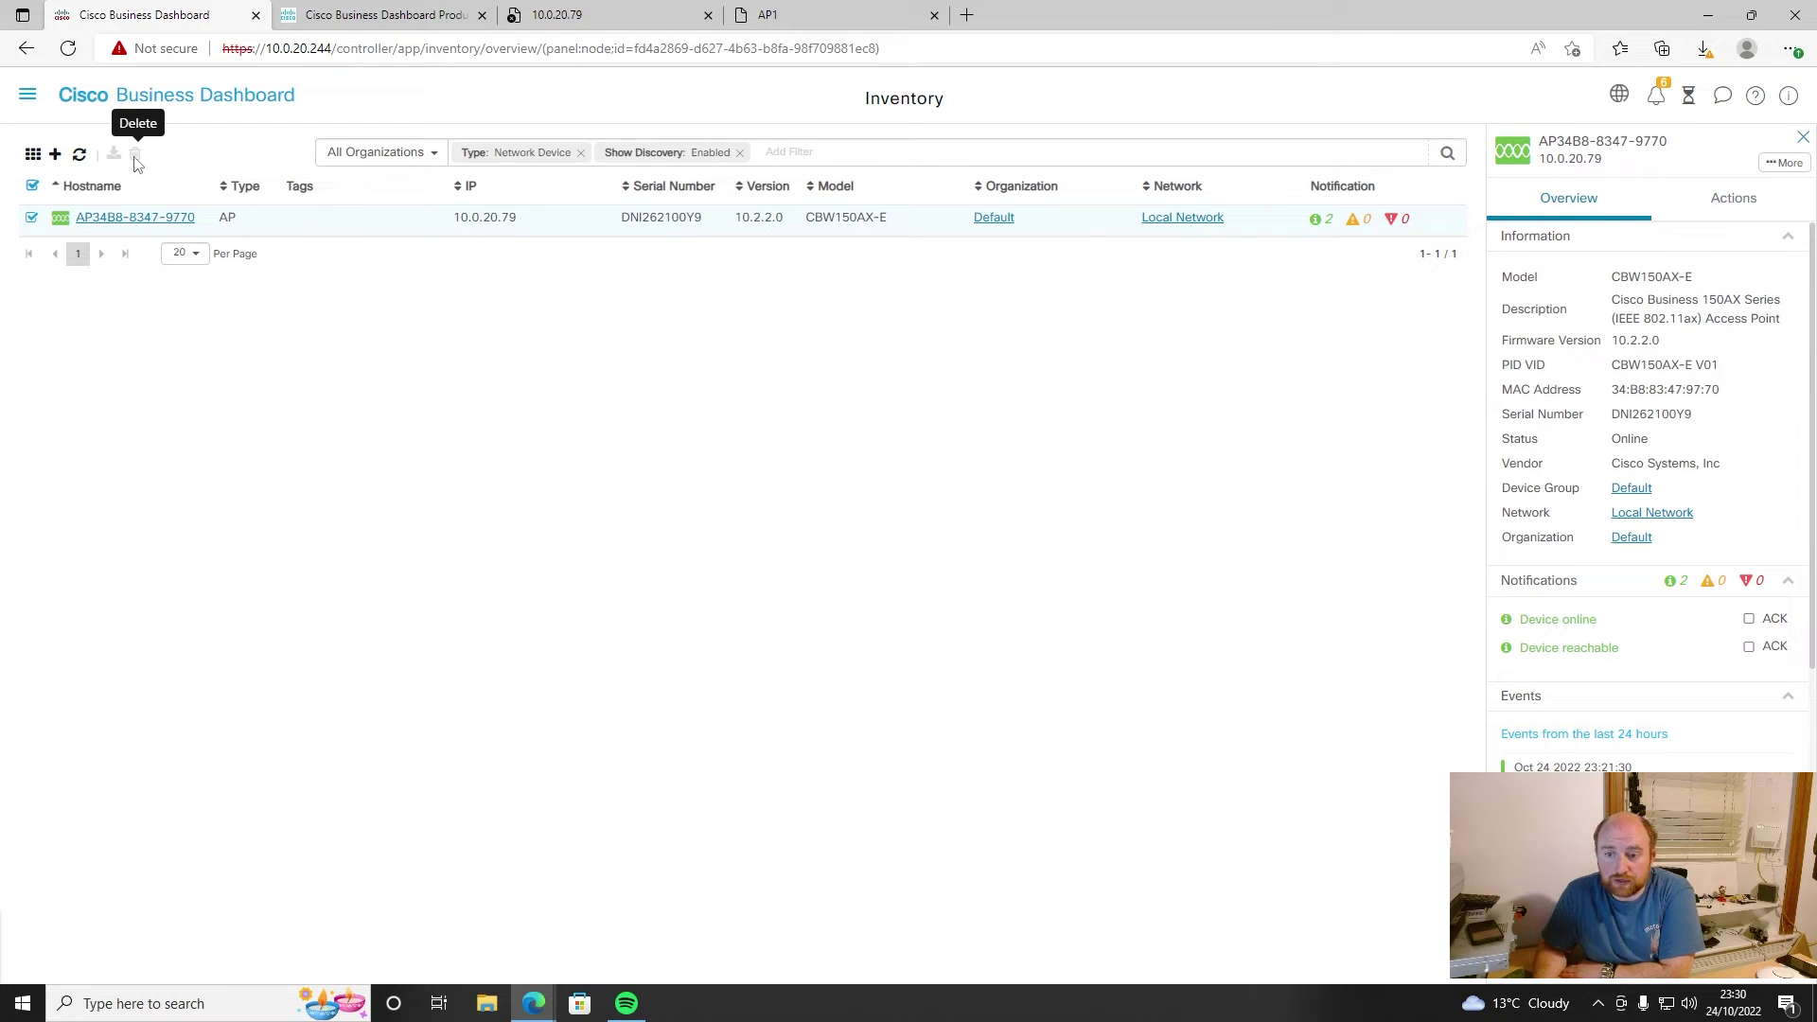
pyautogui.click(1700, 196)
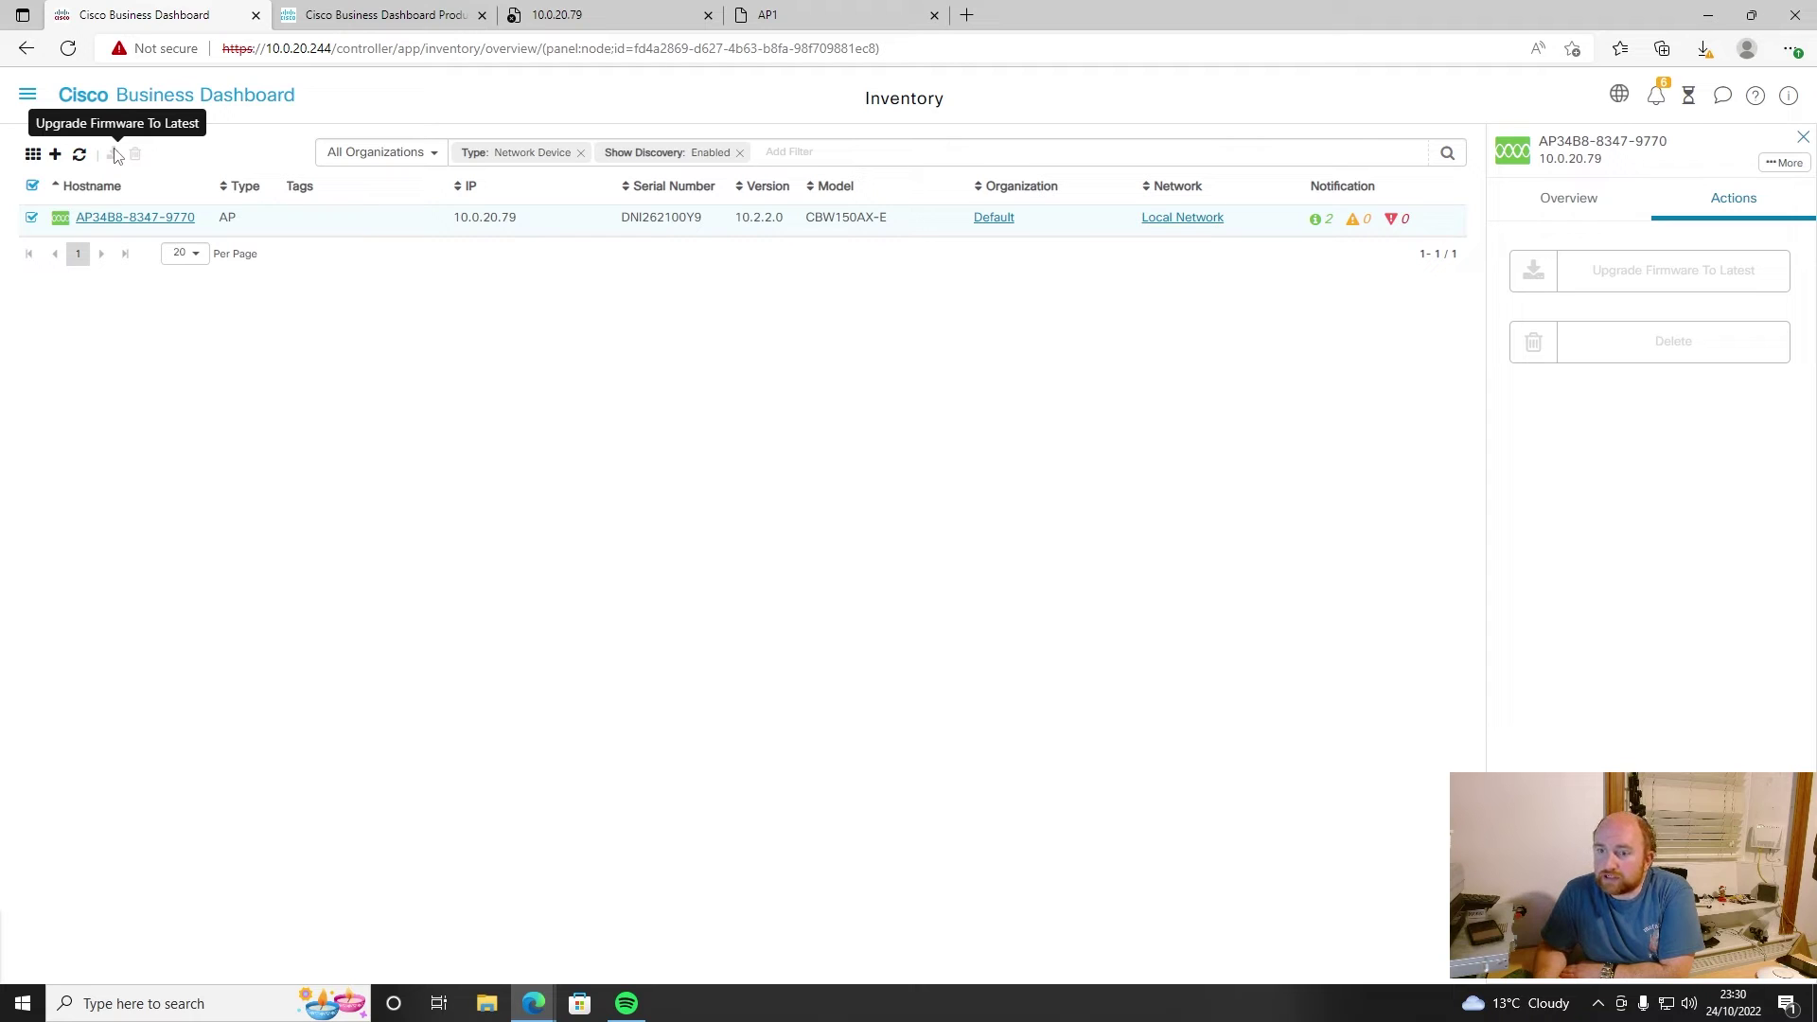
pyautogui.click(29, 96)
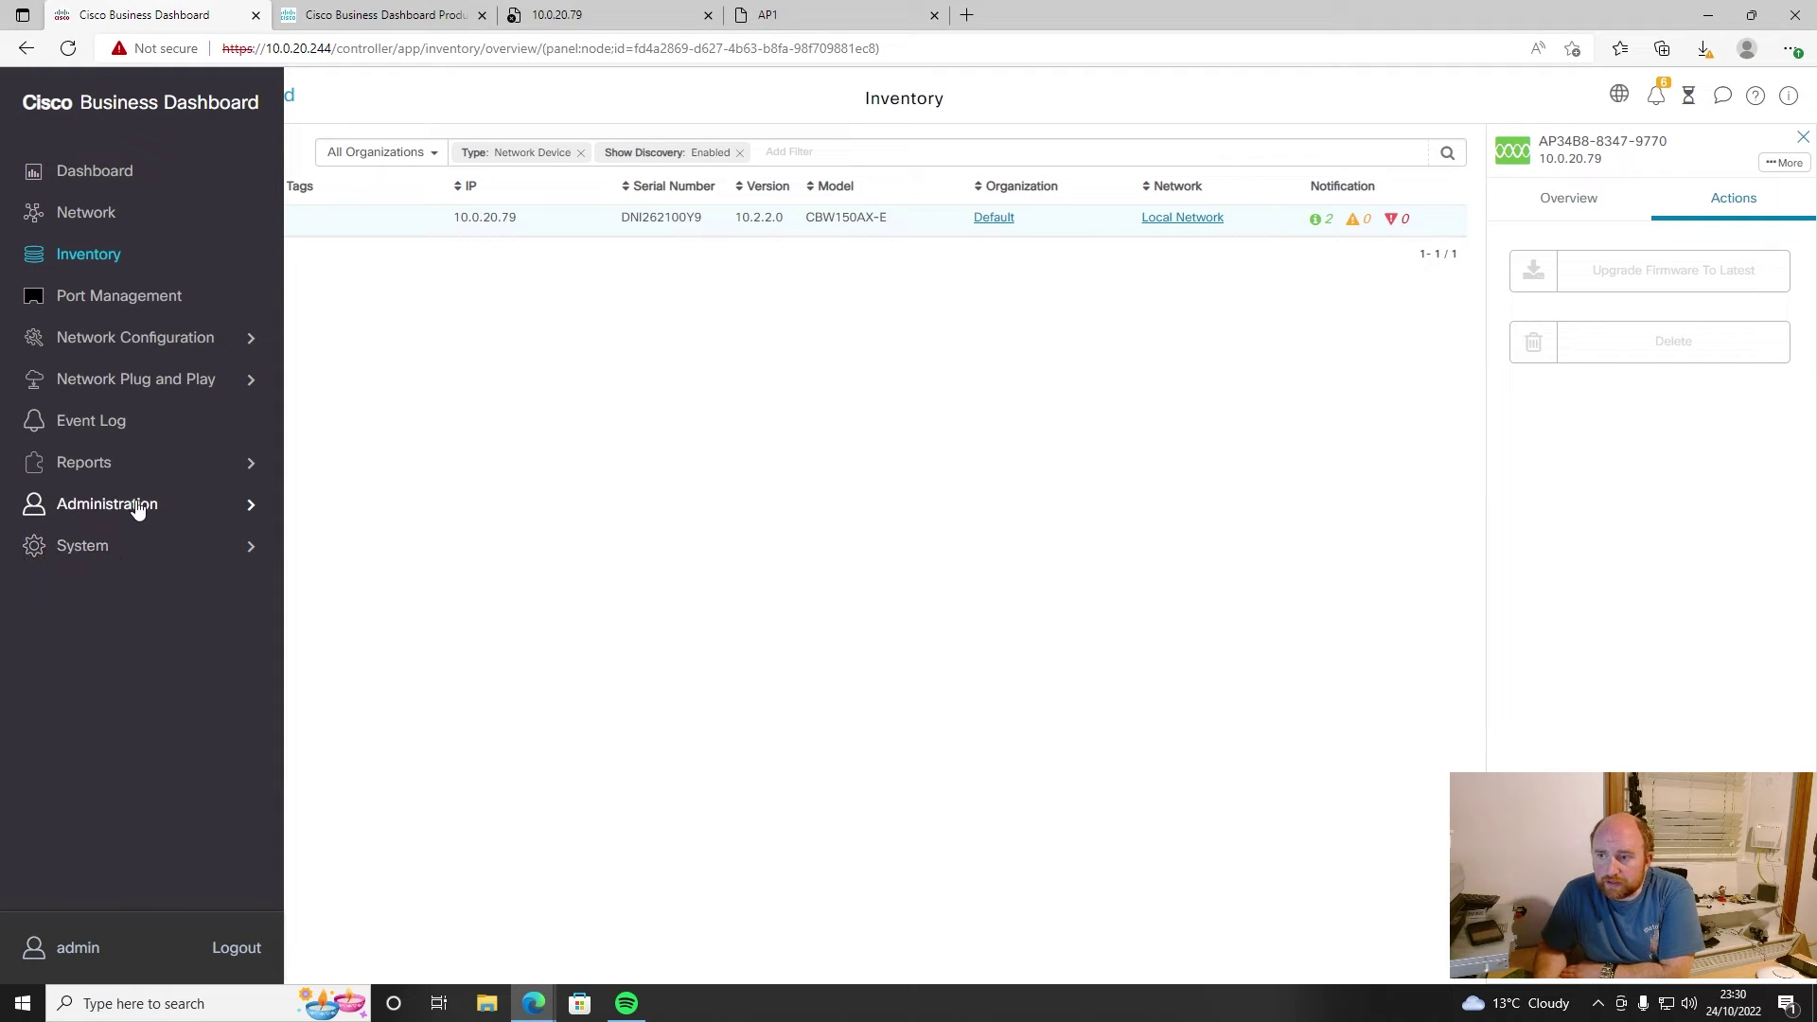
pyautogui.click(138, 506)
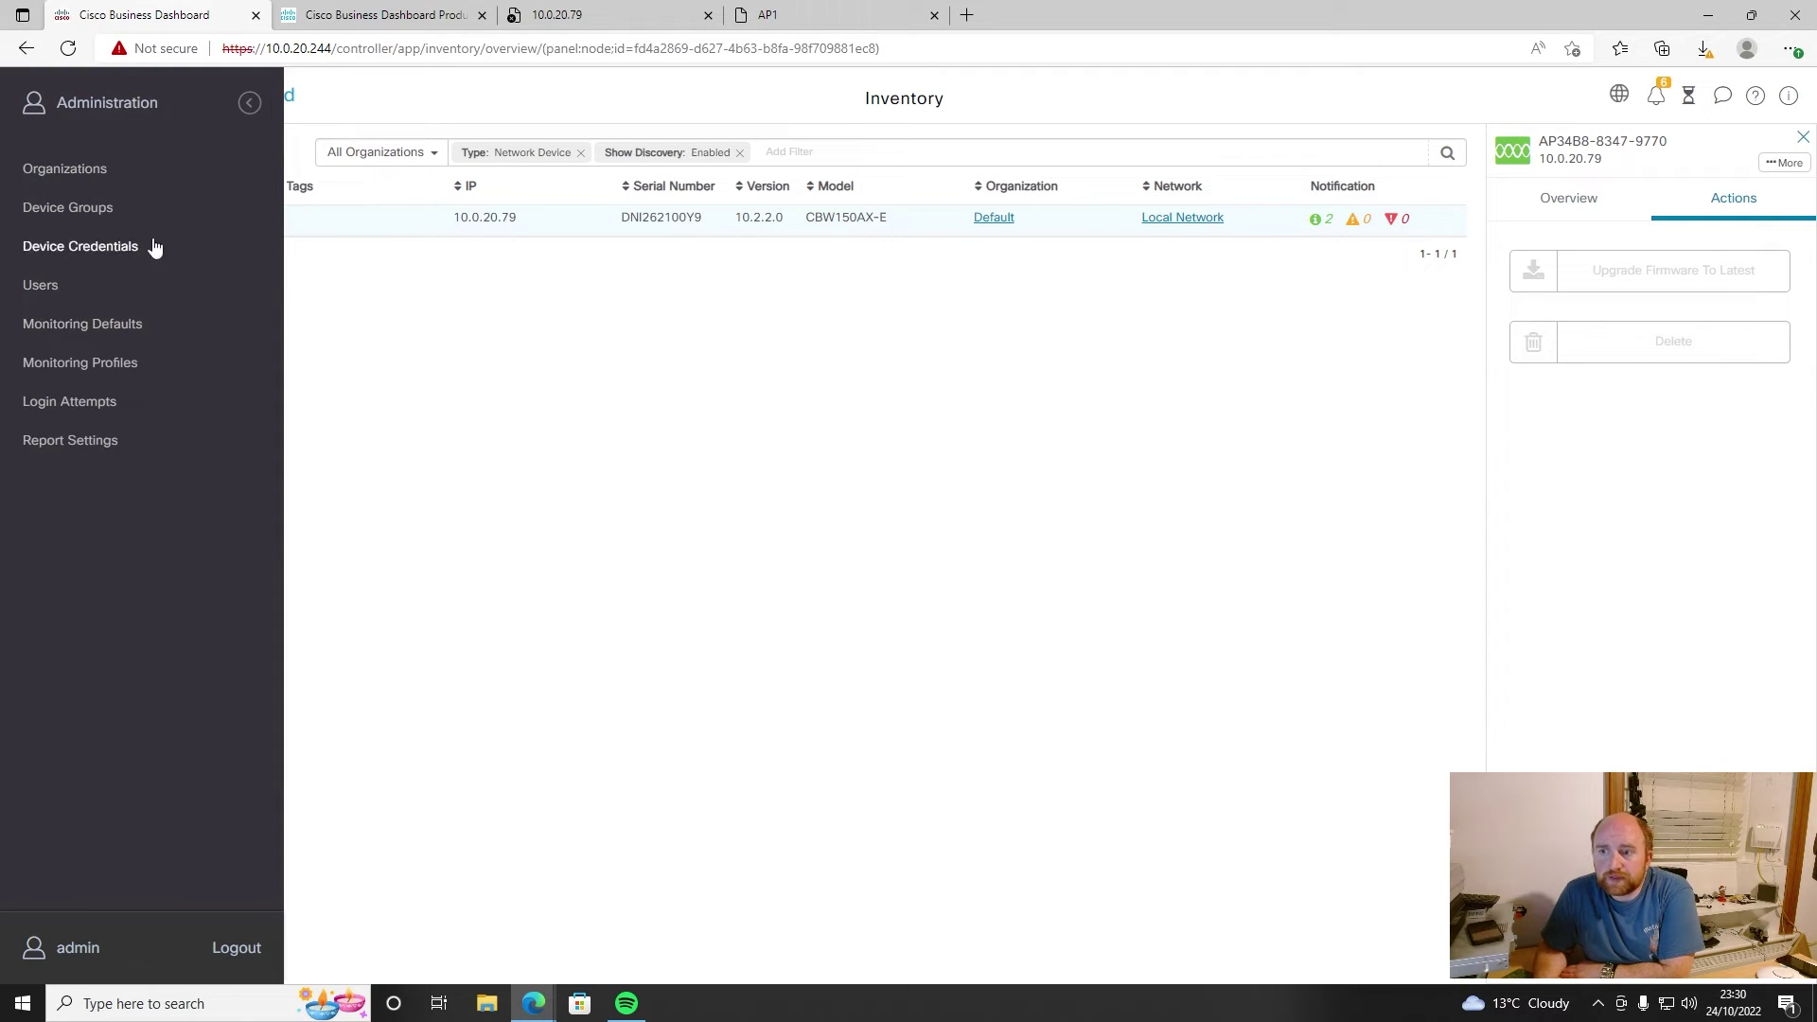
# - Enter an admin username and password for AP1's credential in Device Credentials
pyautogui.click(117, 245)
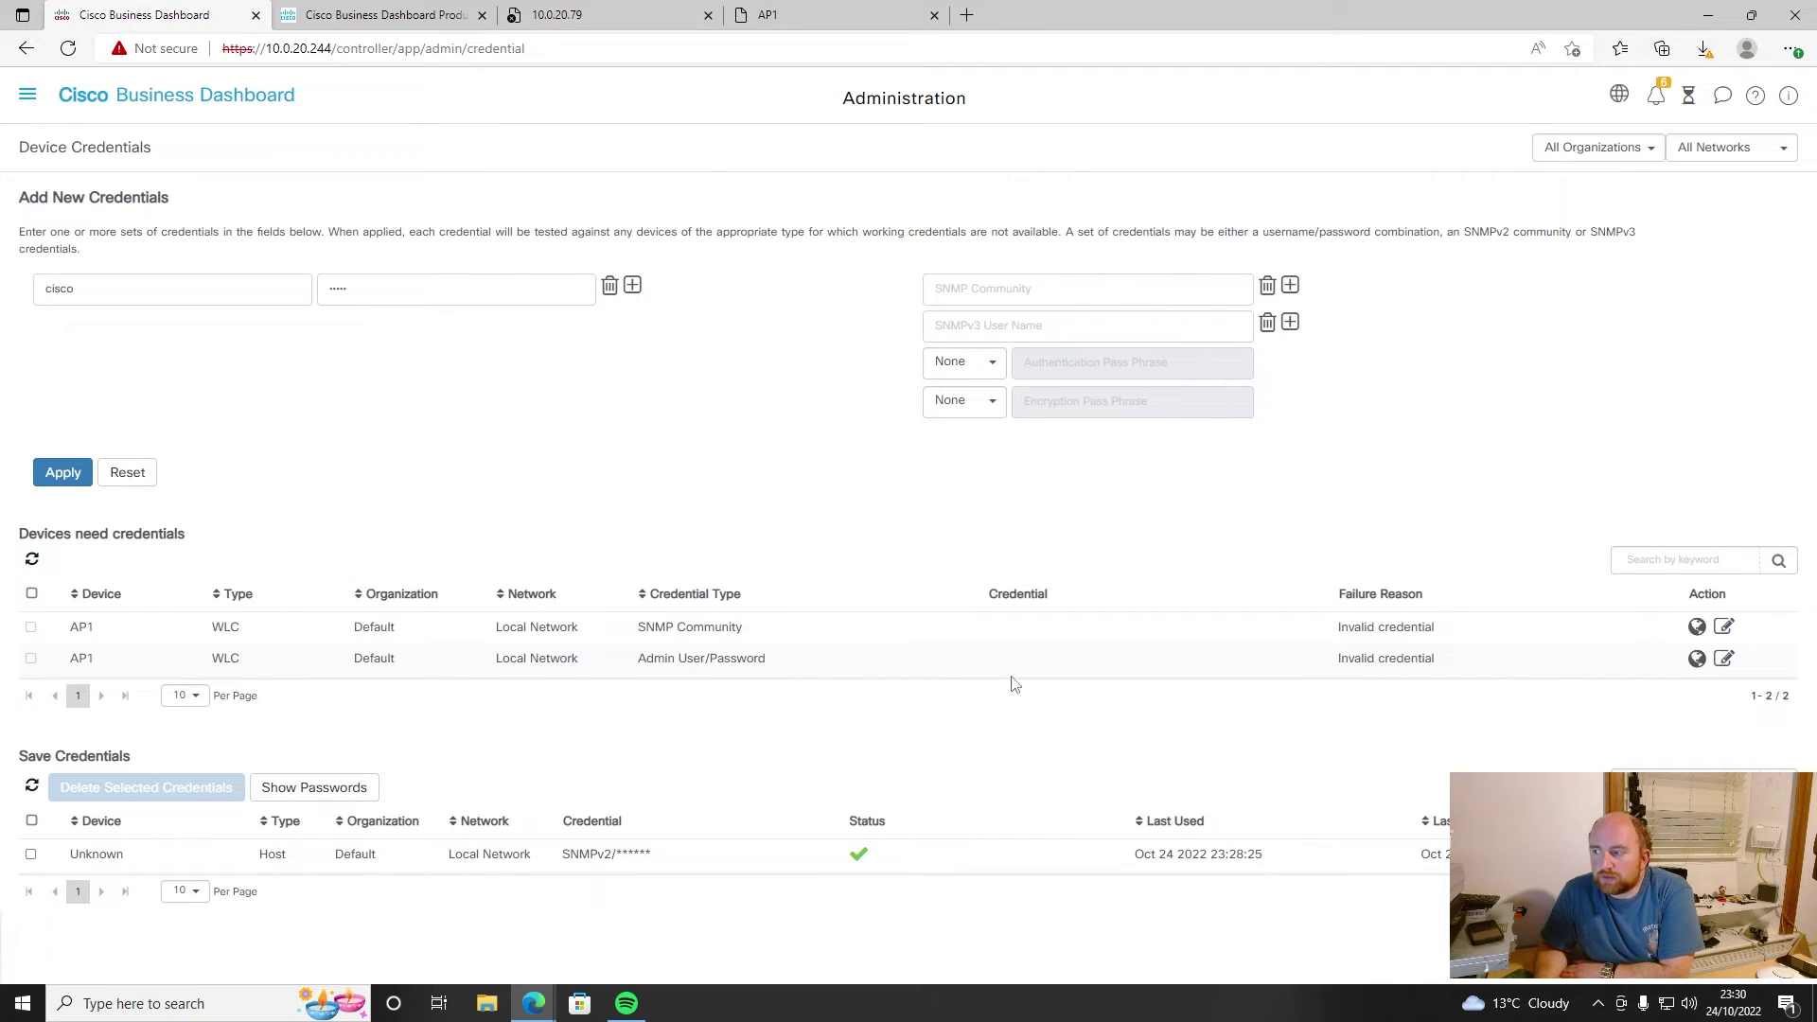
pyautogui.click(1723, 660)
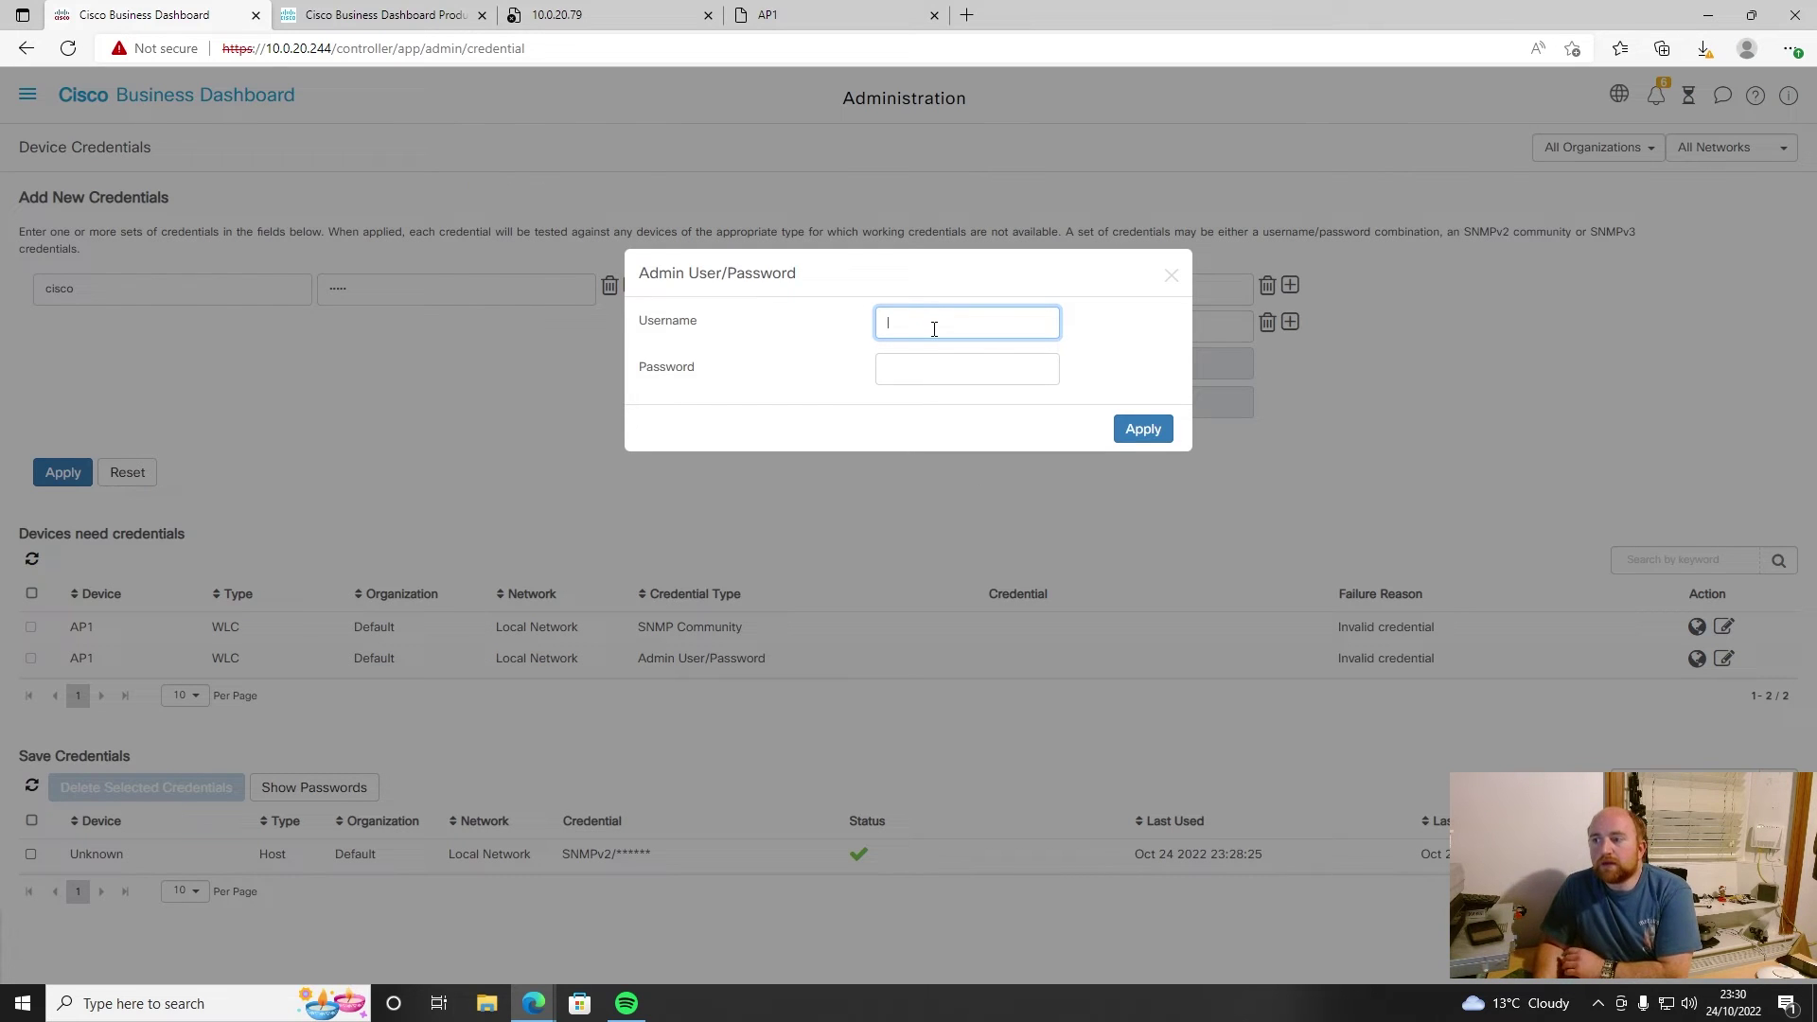
pyautogui.write('admin')
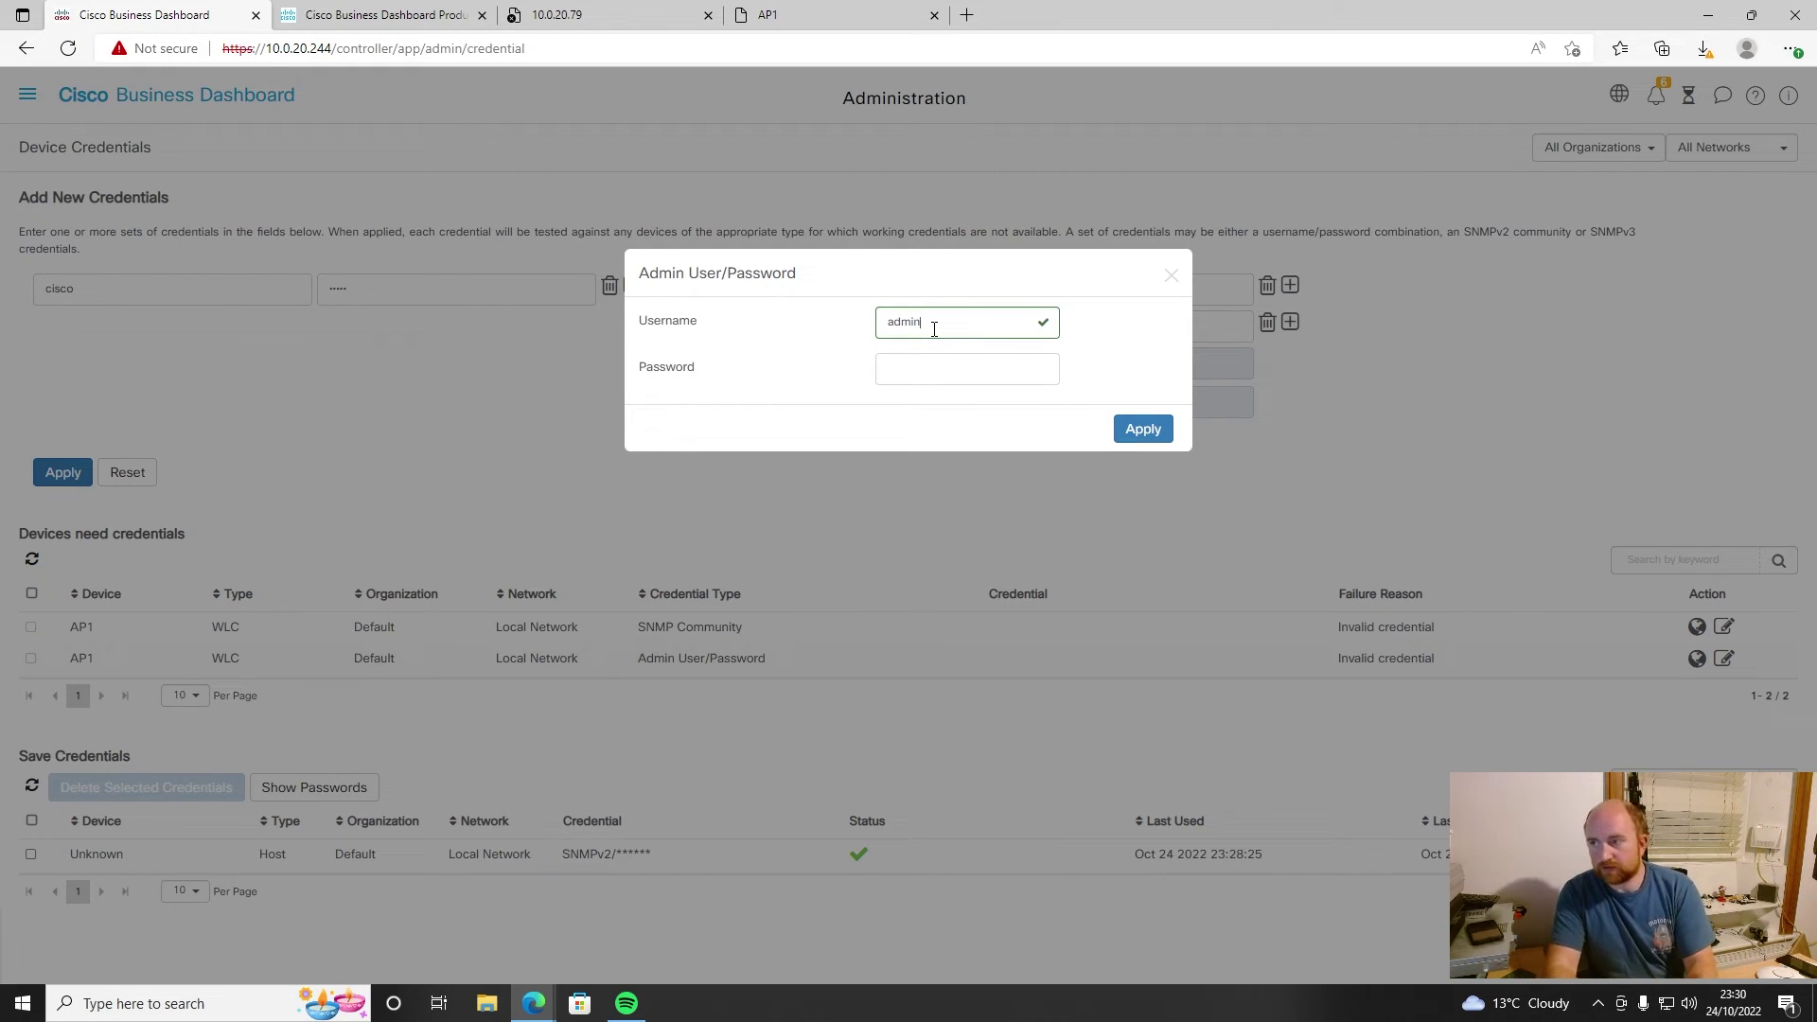
pyautogui.write('c')
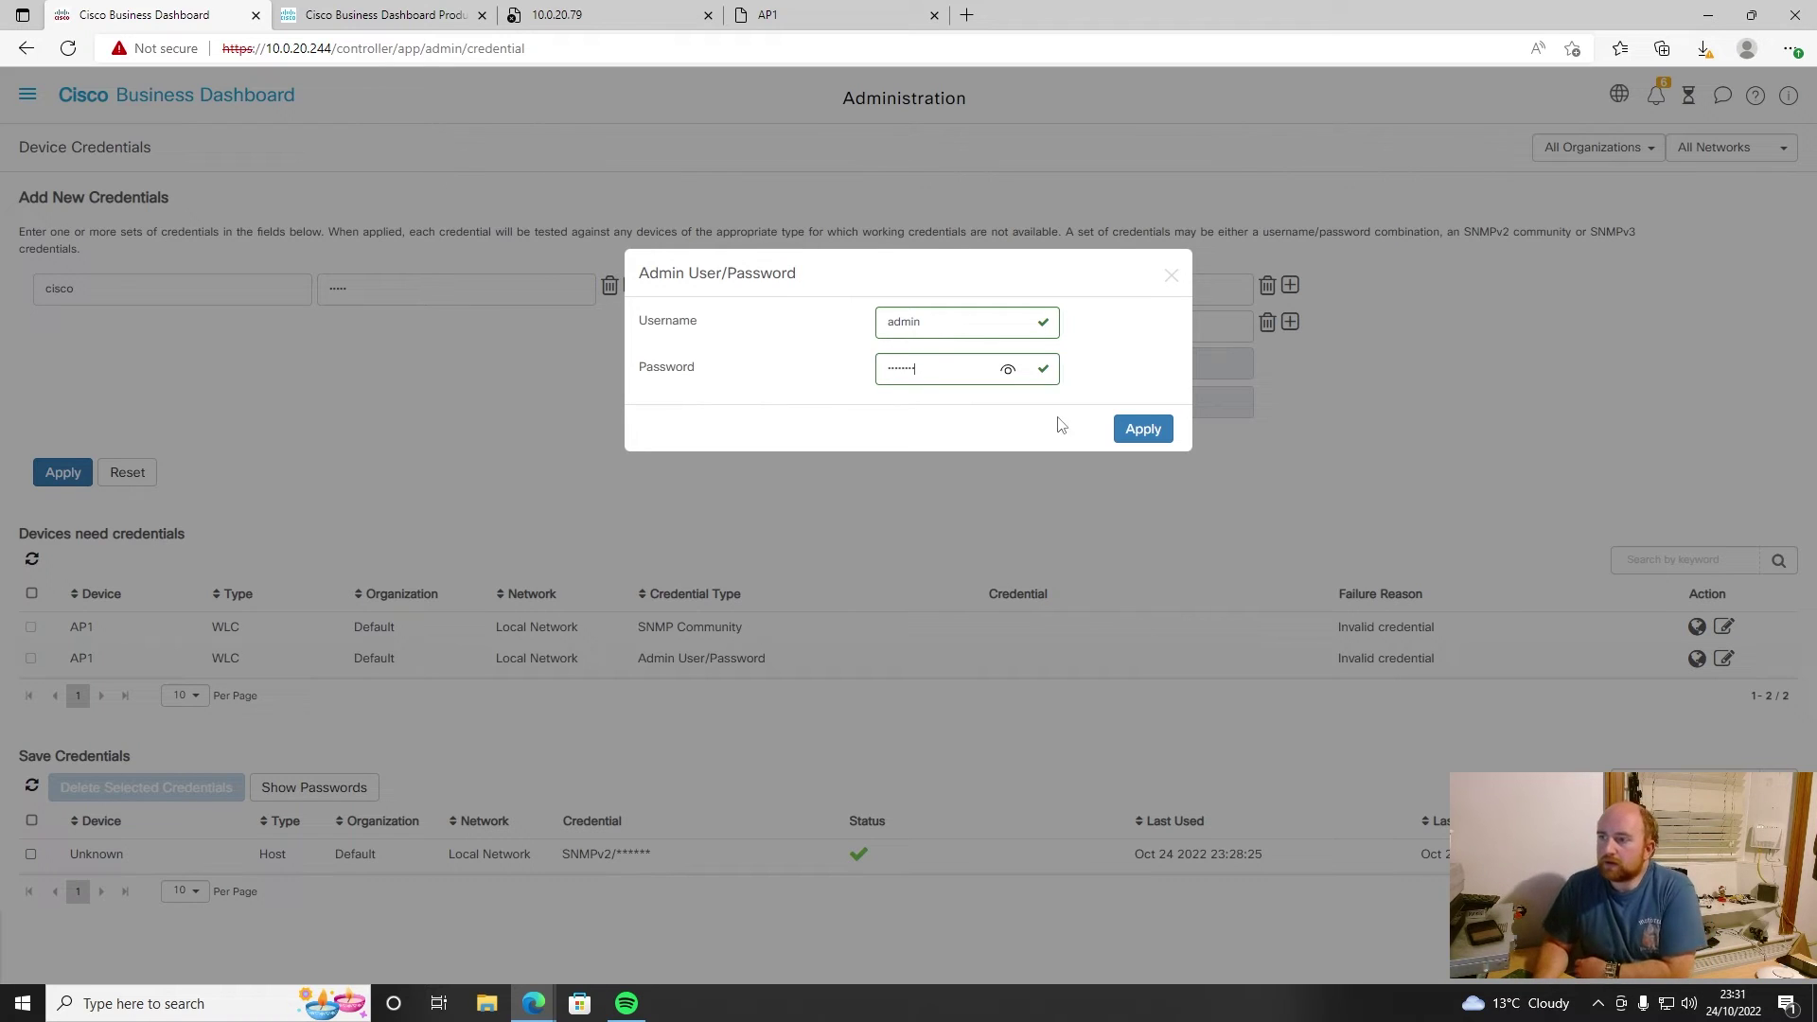
pyautogui.click(1131, 429)
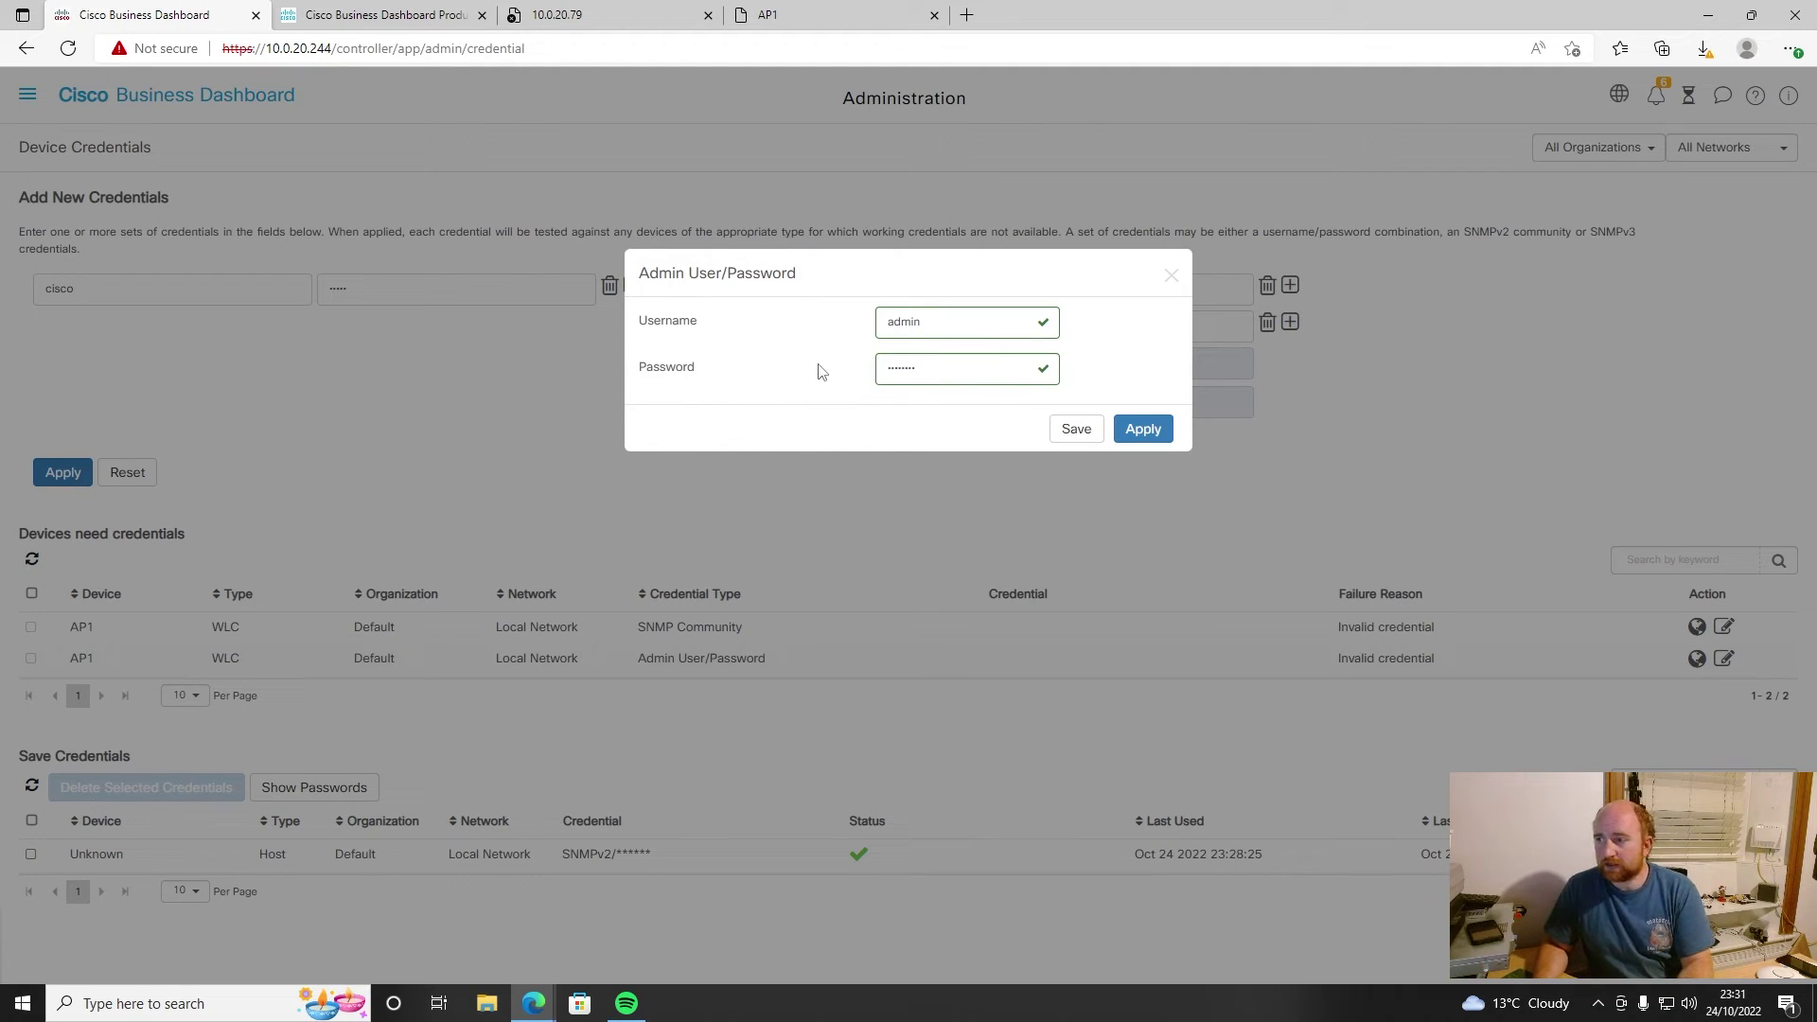
# - Replace AP1's admin password with the corrected one and apply it
pyautogui.moveTo(918, 367); pyautogui.dragTo(876, 374)
pyautogui.write('Cisco12')
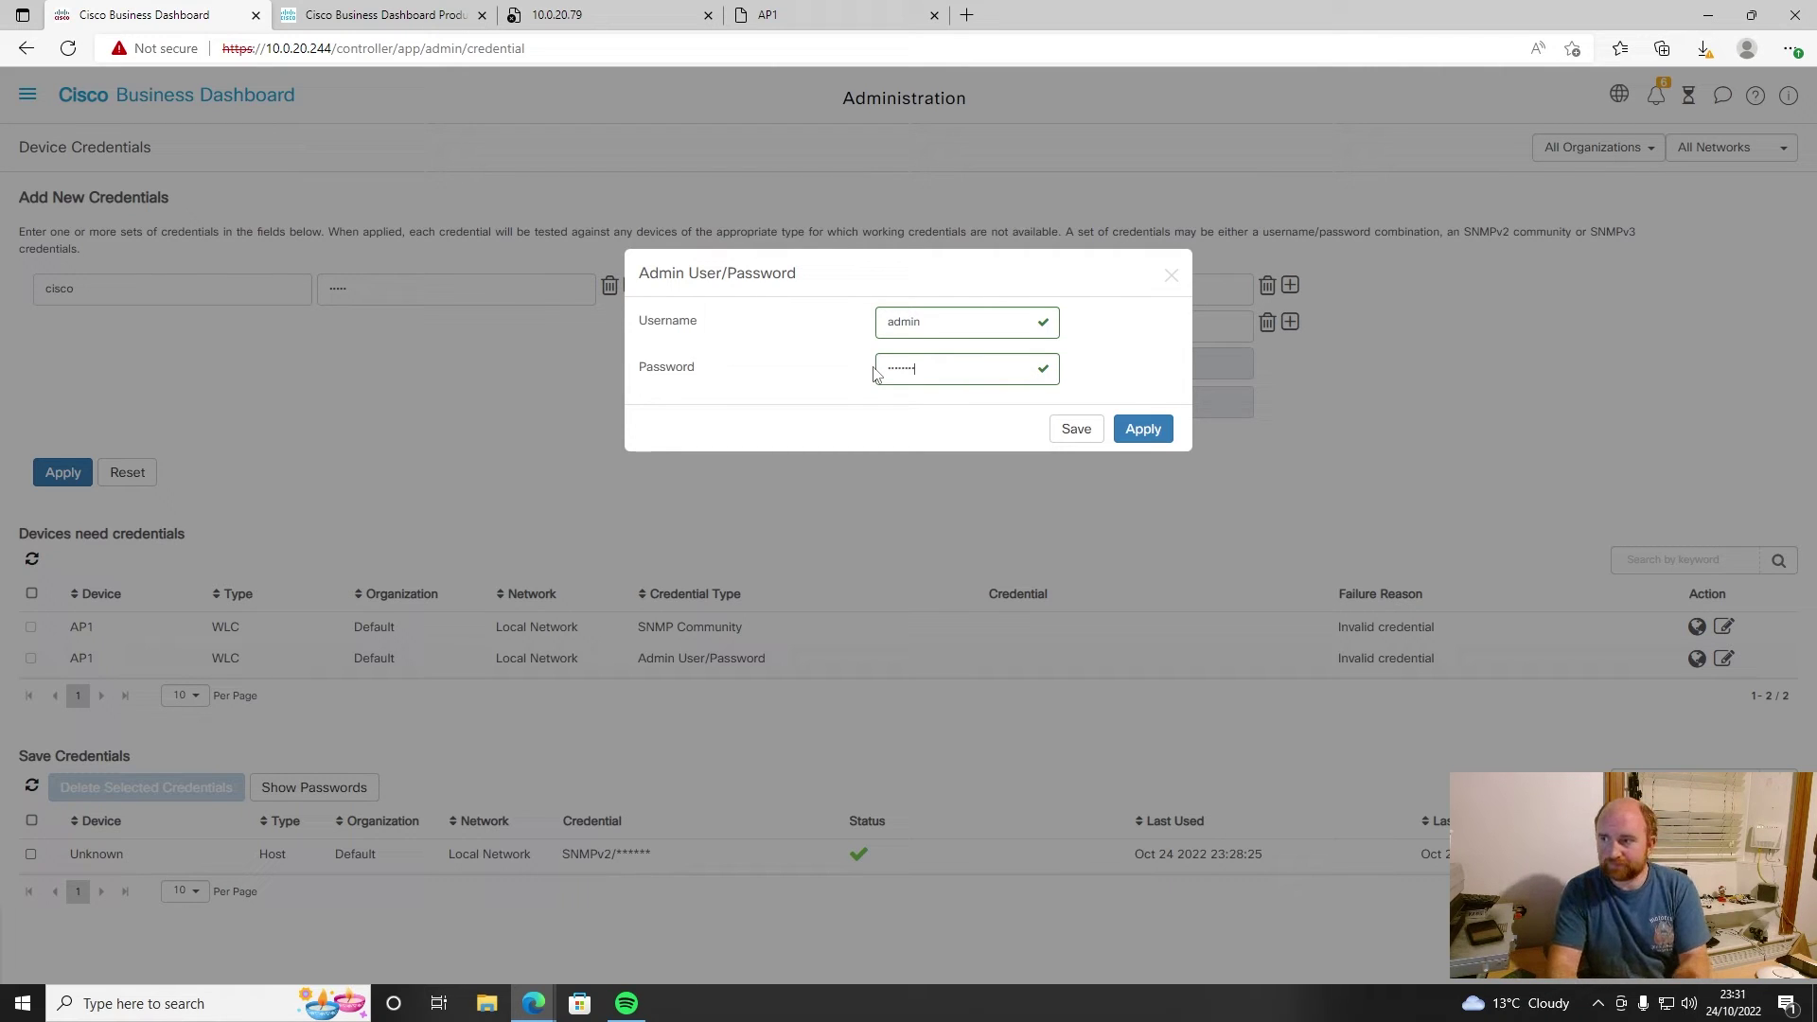
pyautogui.press('Return')
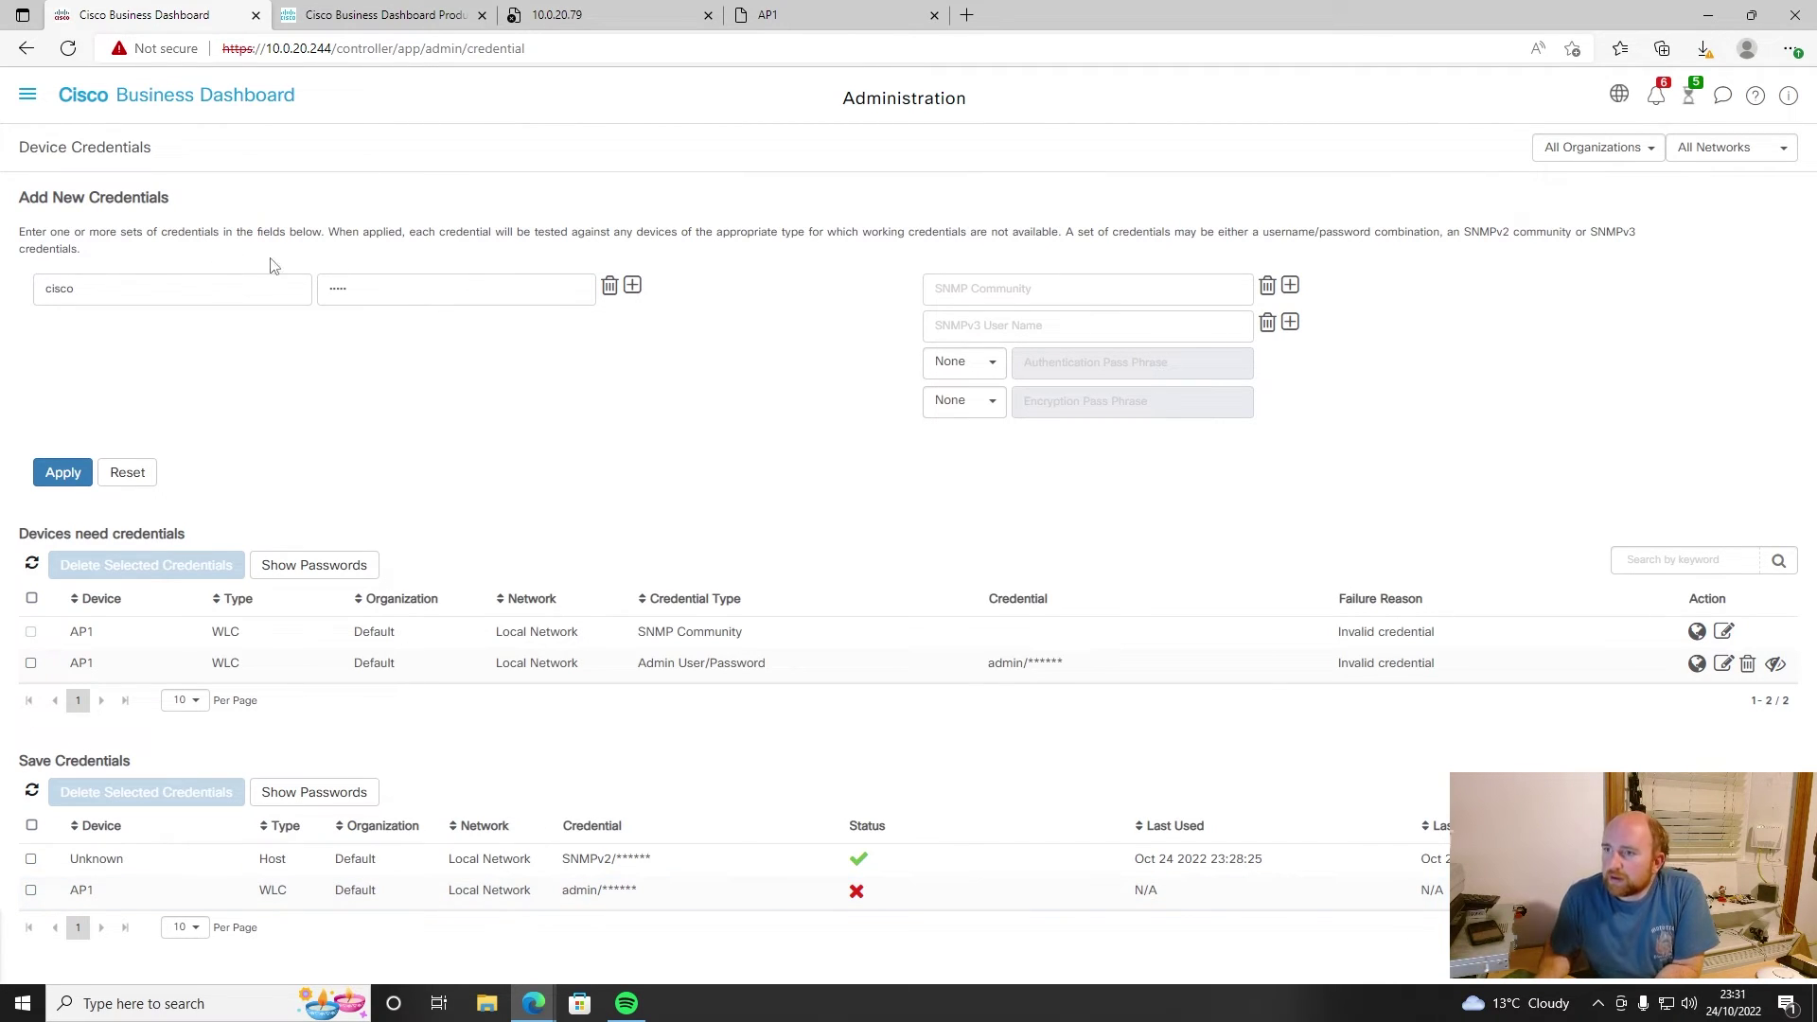
# - Open the access point's details from Inventory and acknowledge its three notifications
pyautogui.click(28, 94)
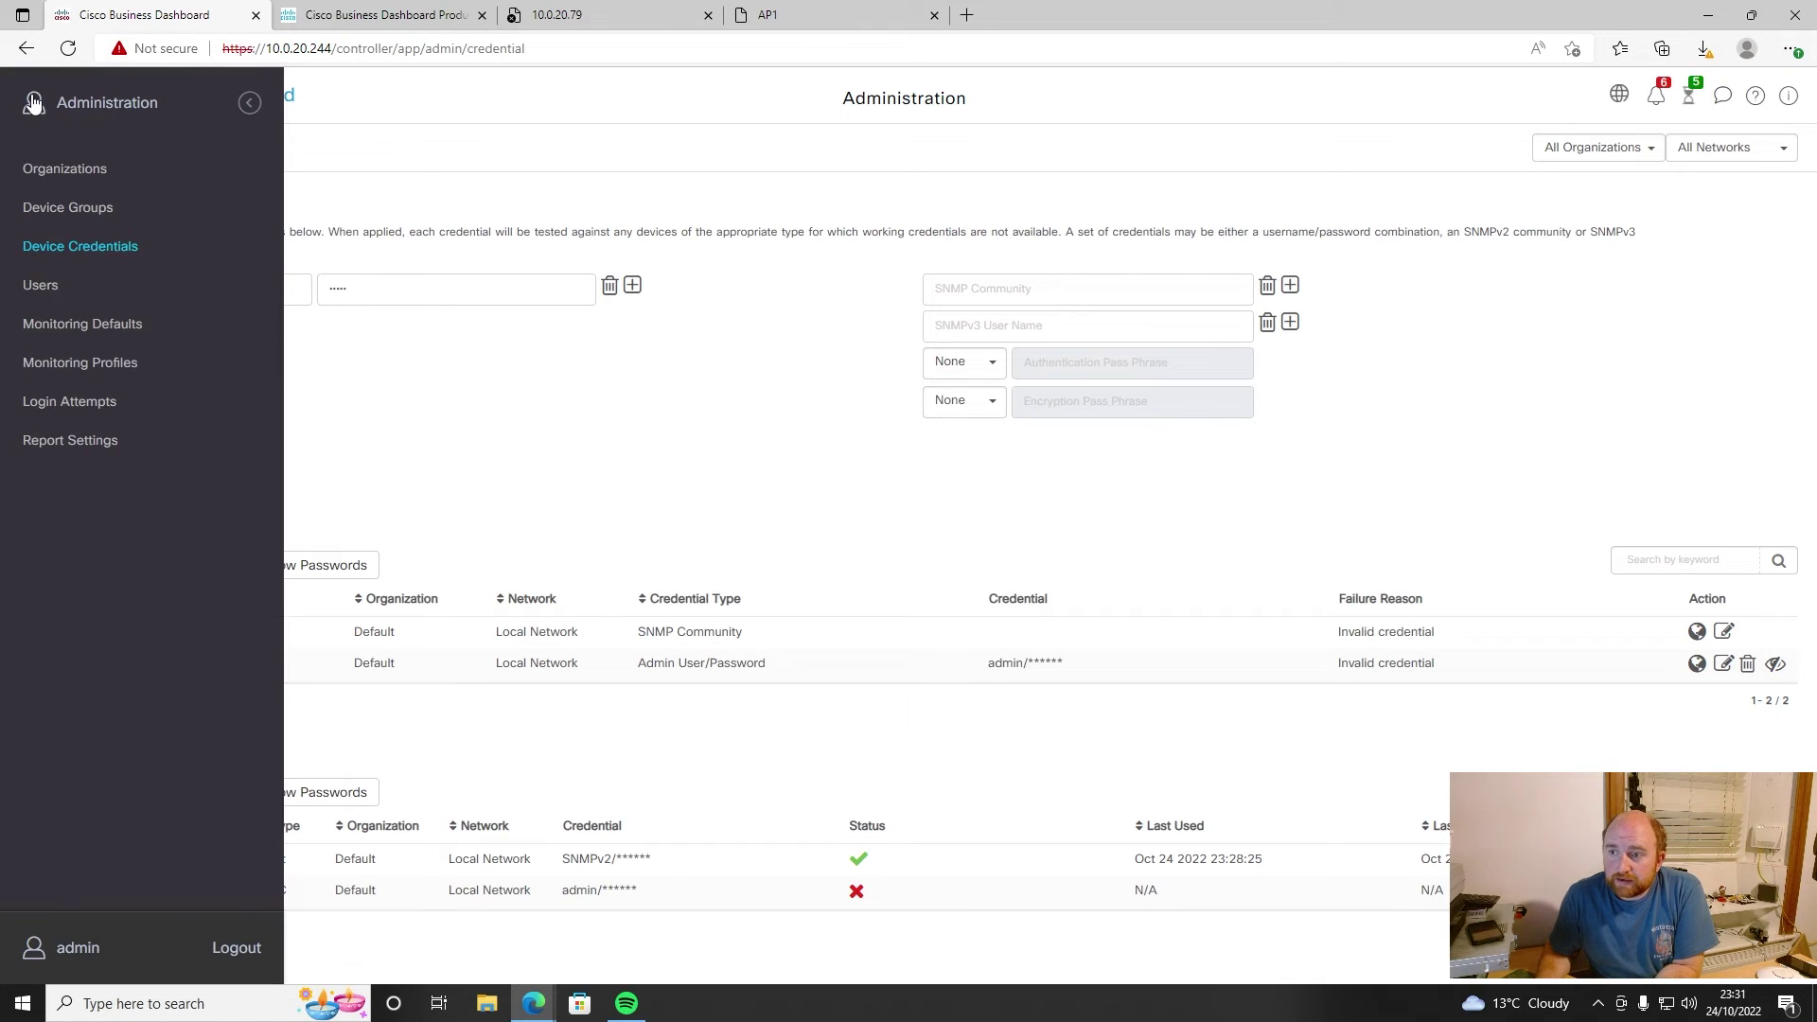
pyautogui.click(140, 111)
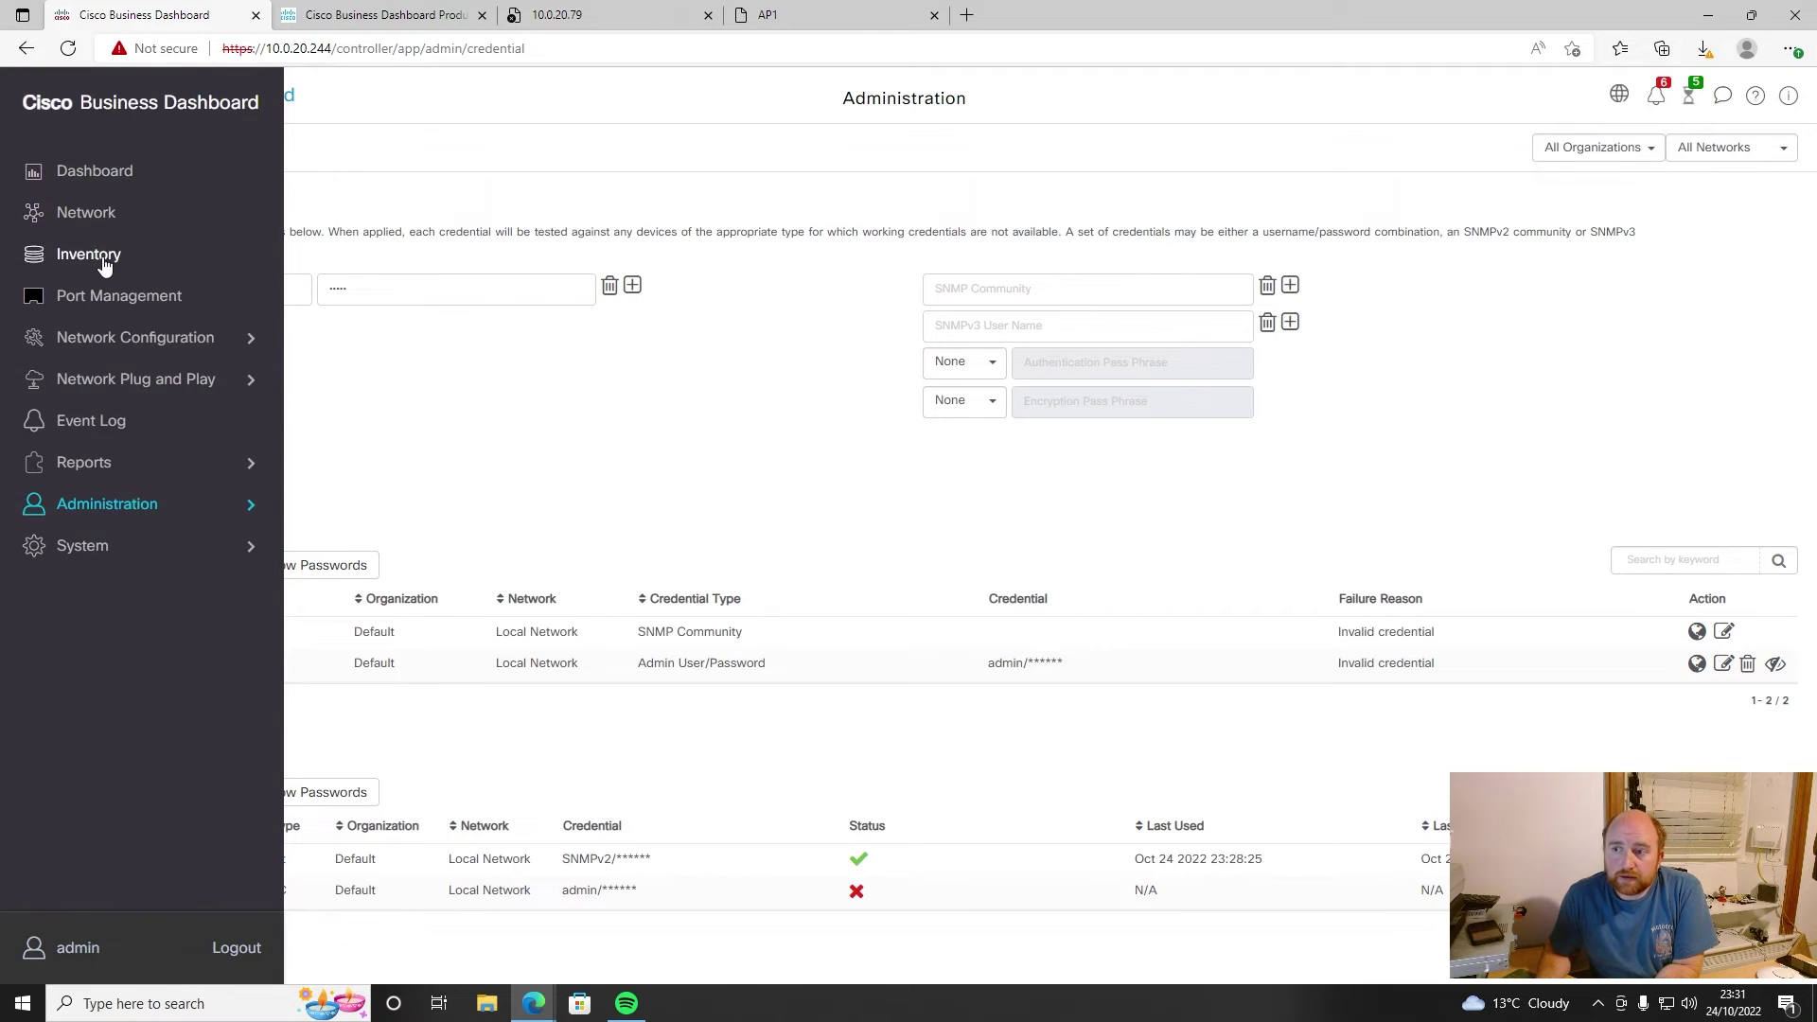
pyautogui.click(57, 248)
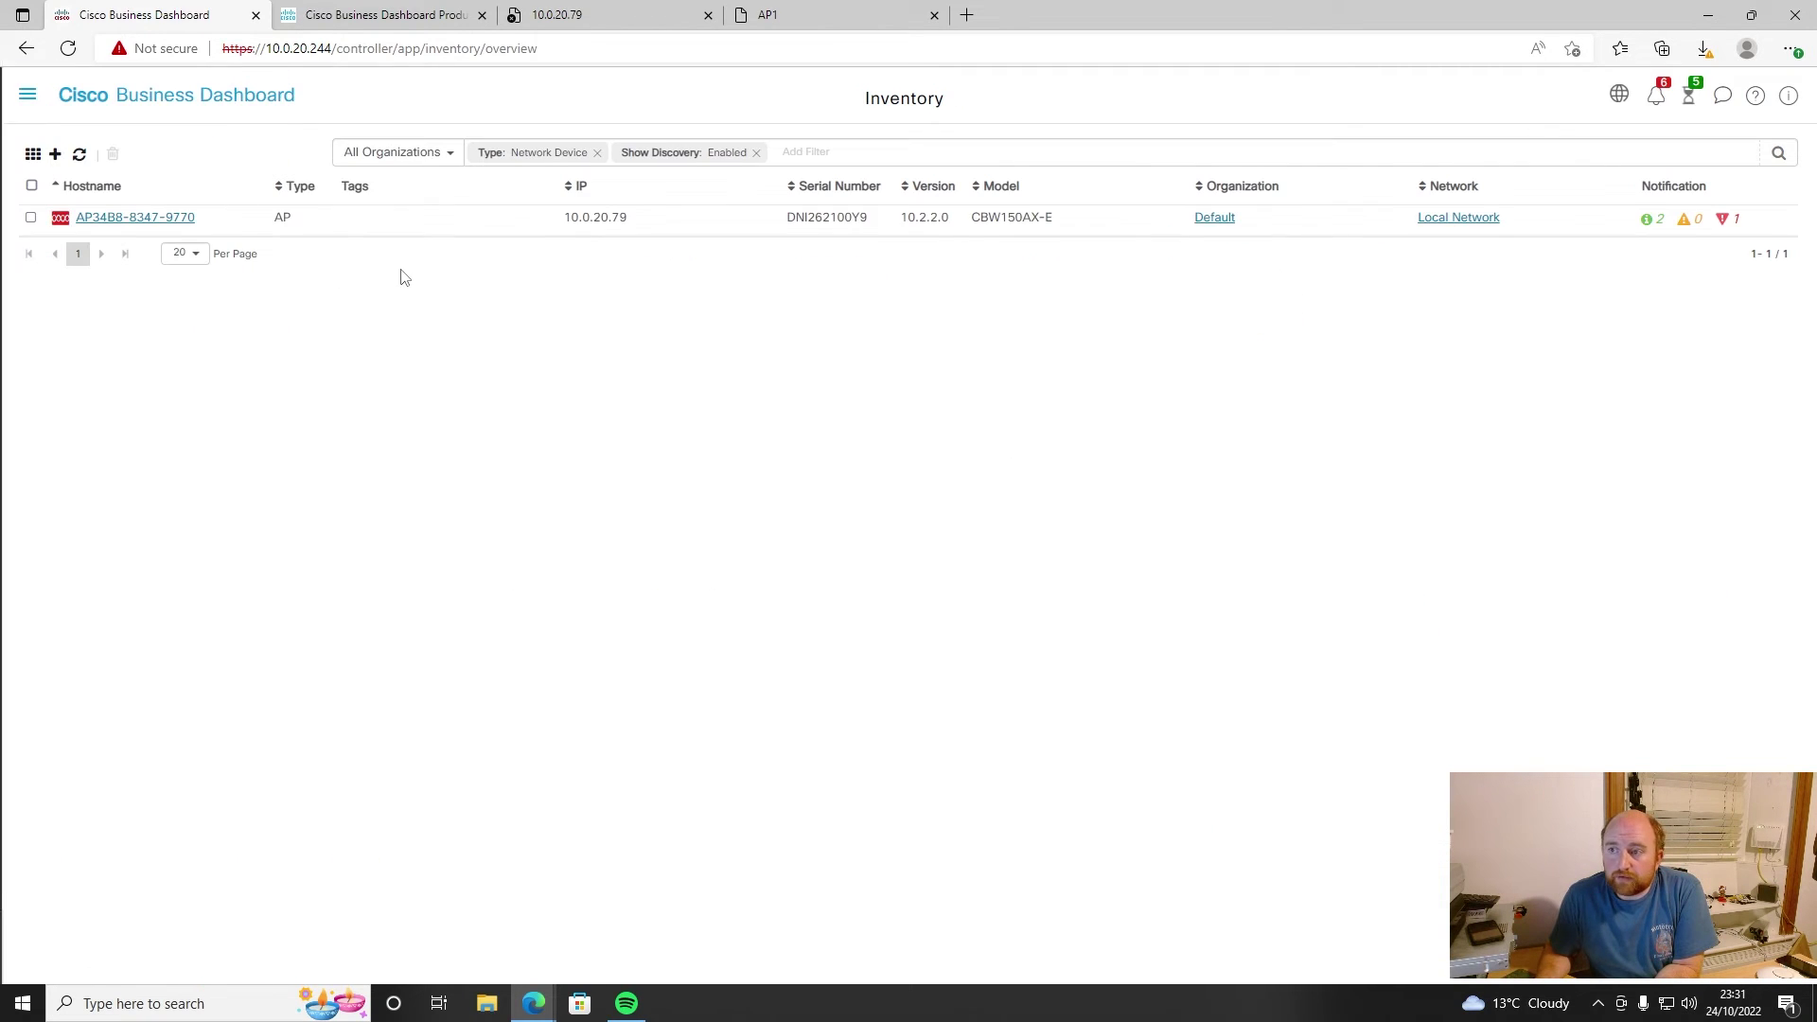
pyautogui.click(137, 218)
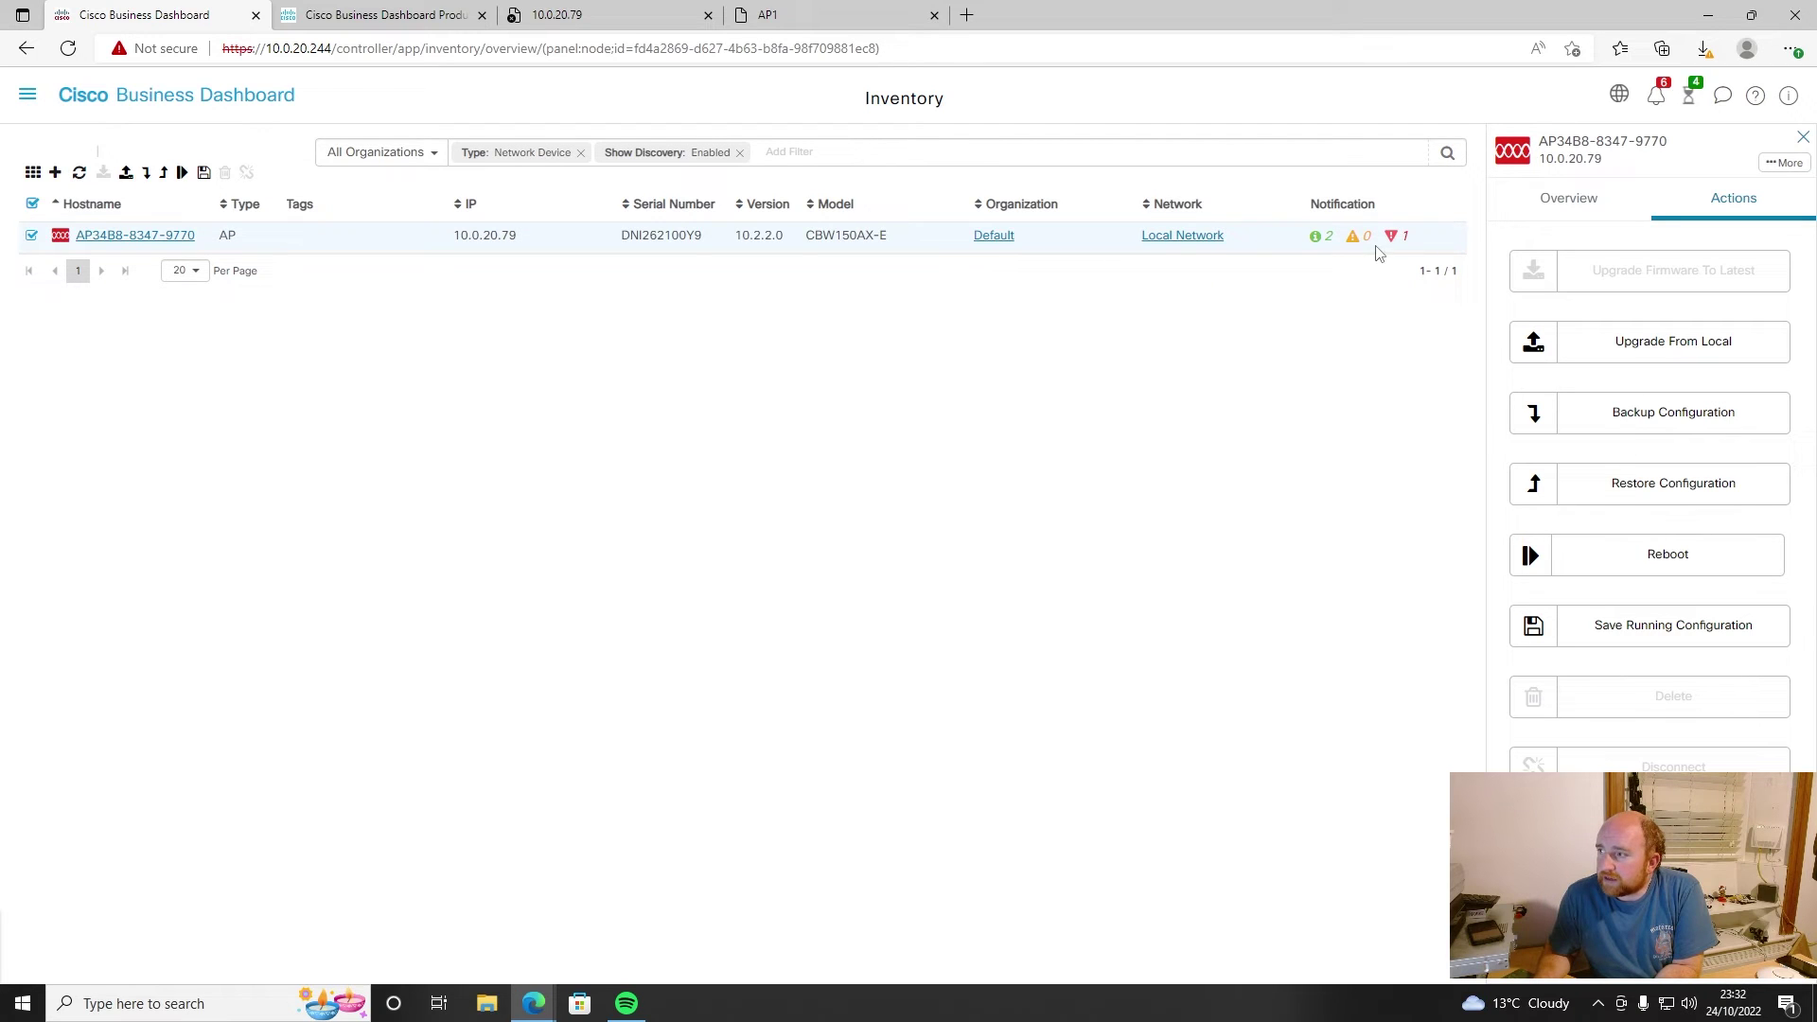
pyautogui.click(1608, 200)
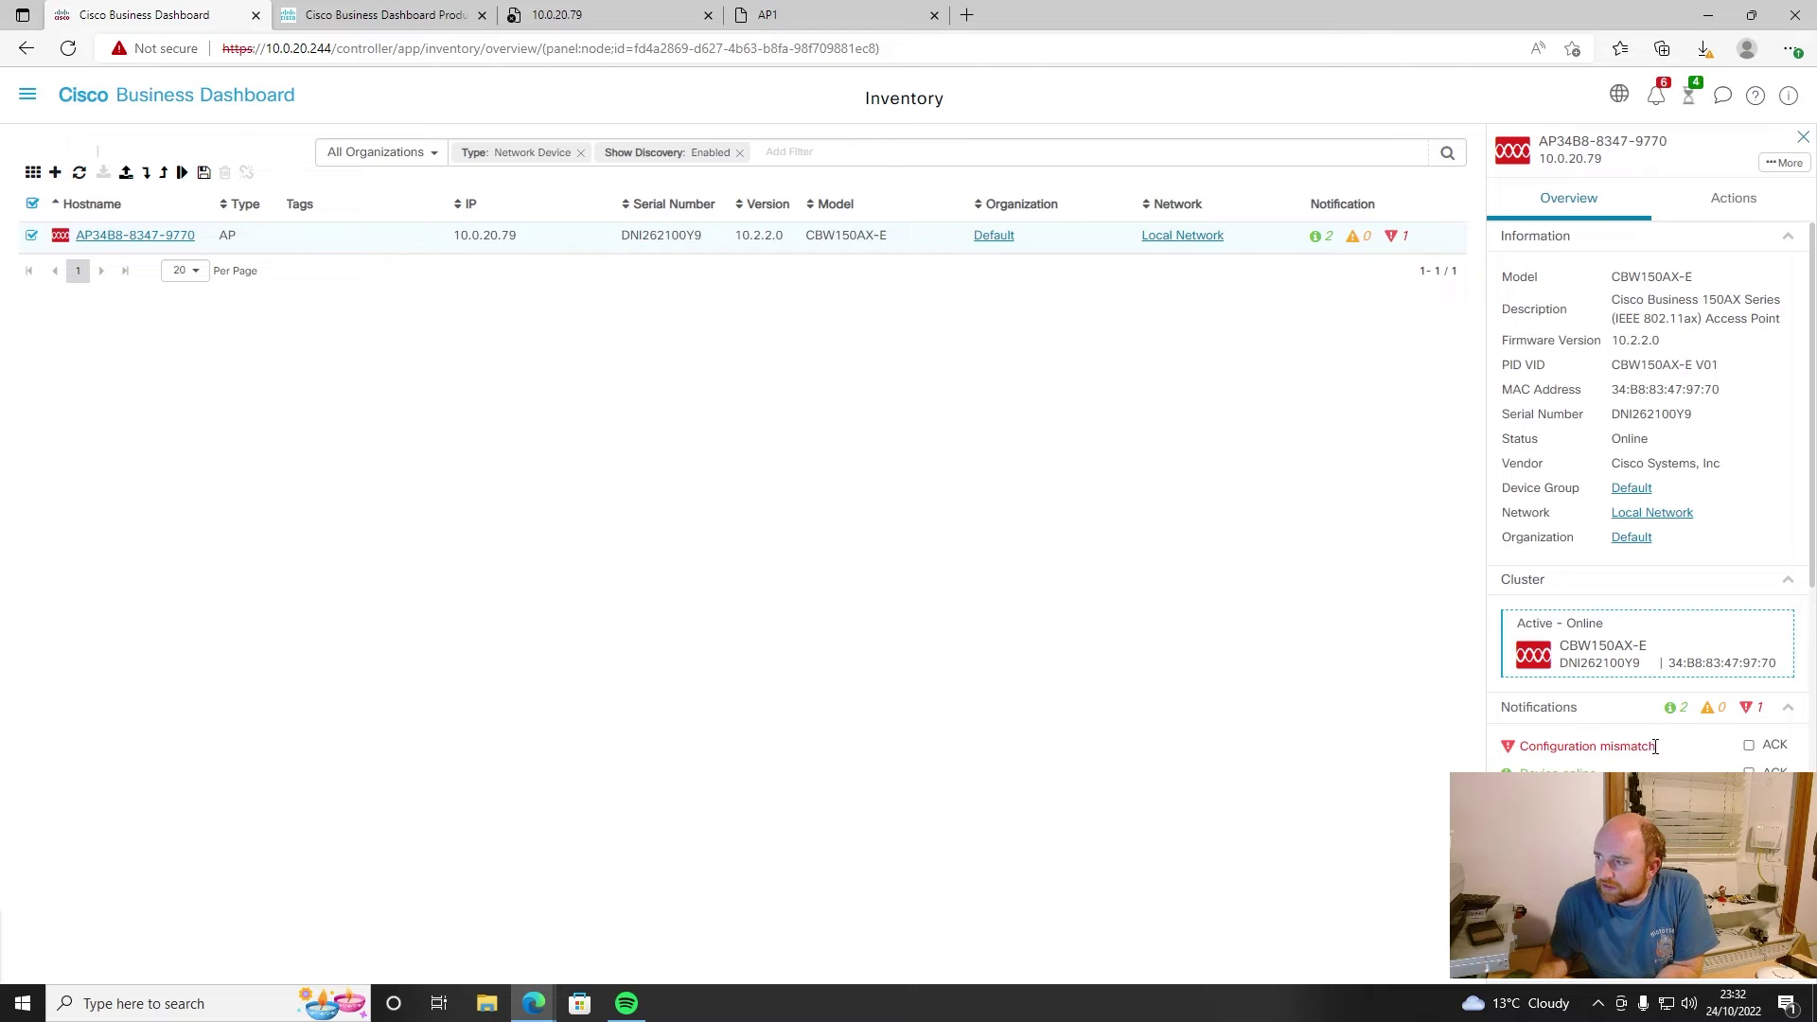
pyautogui.click(1748, 747)
pyautogui.click(1749, 746)
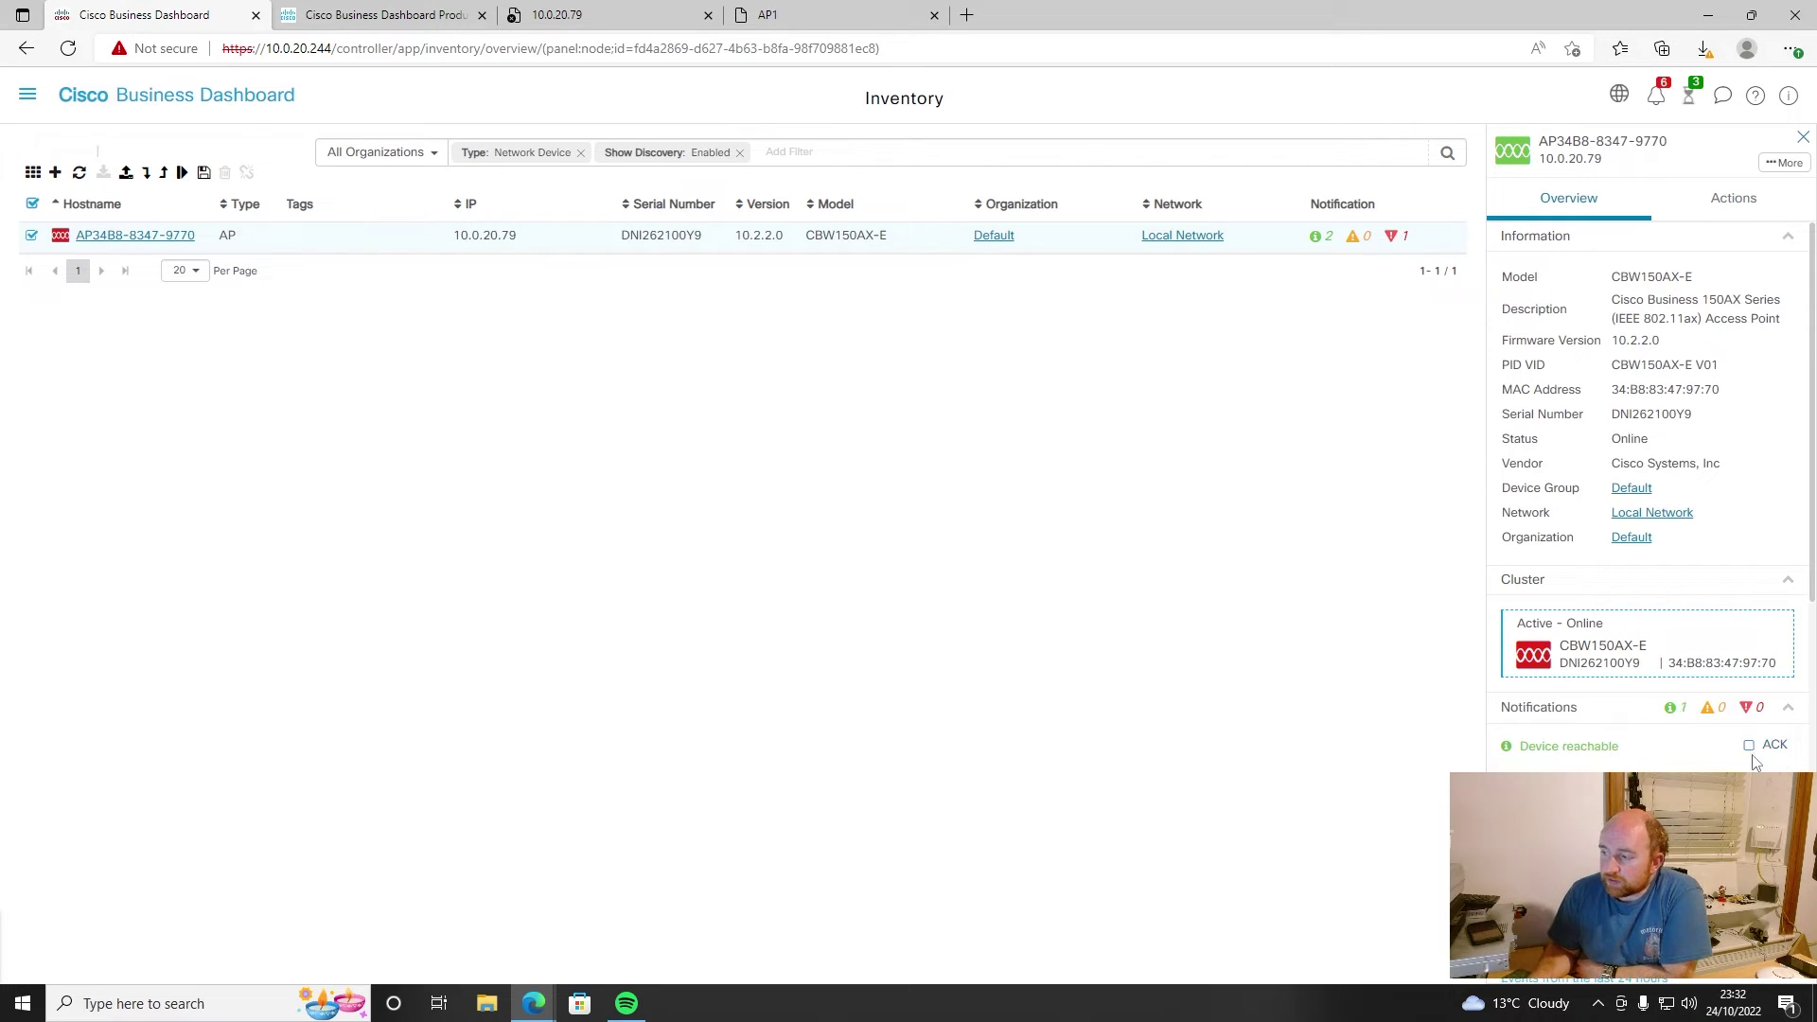
pyautogui.click(1749, 745)
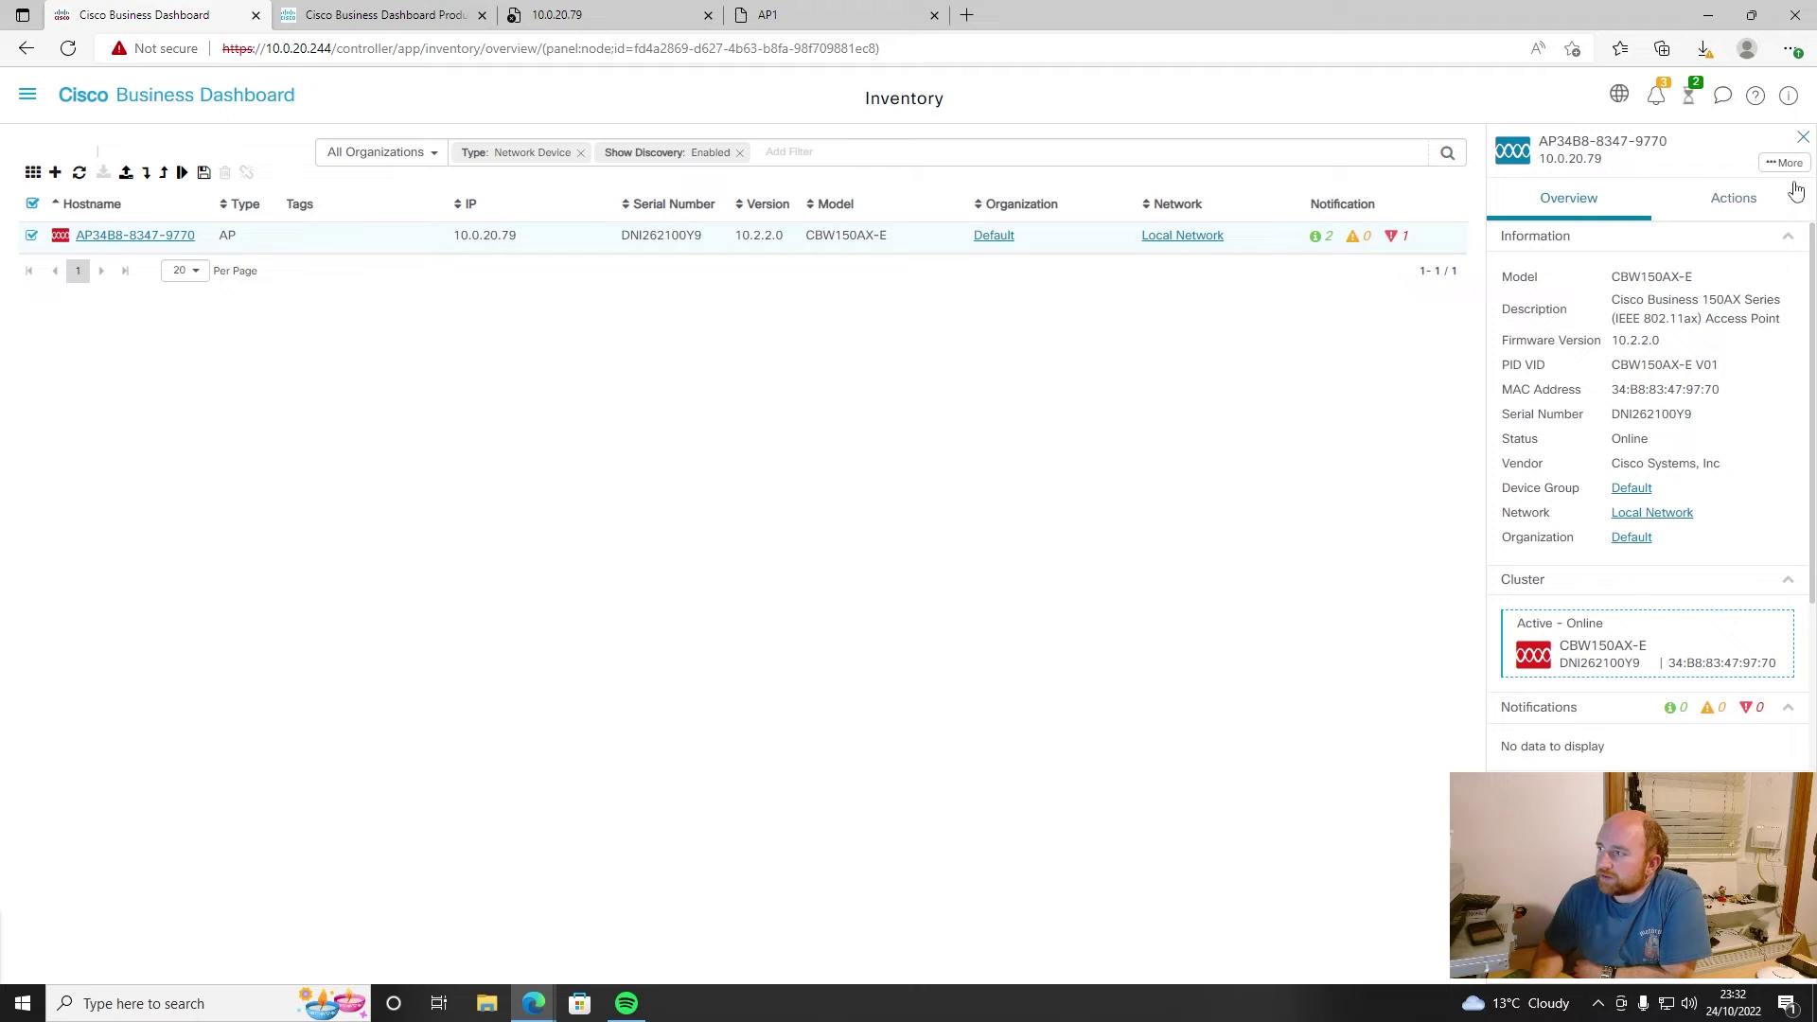
pyautogui.click(1738, 198)
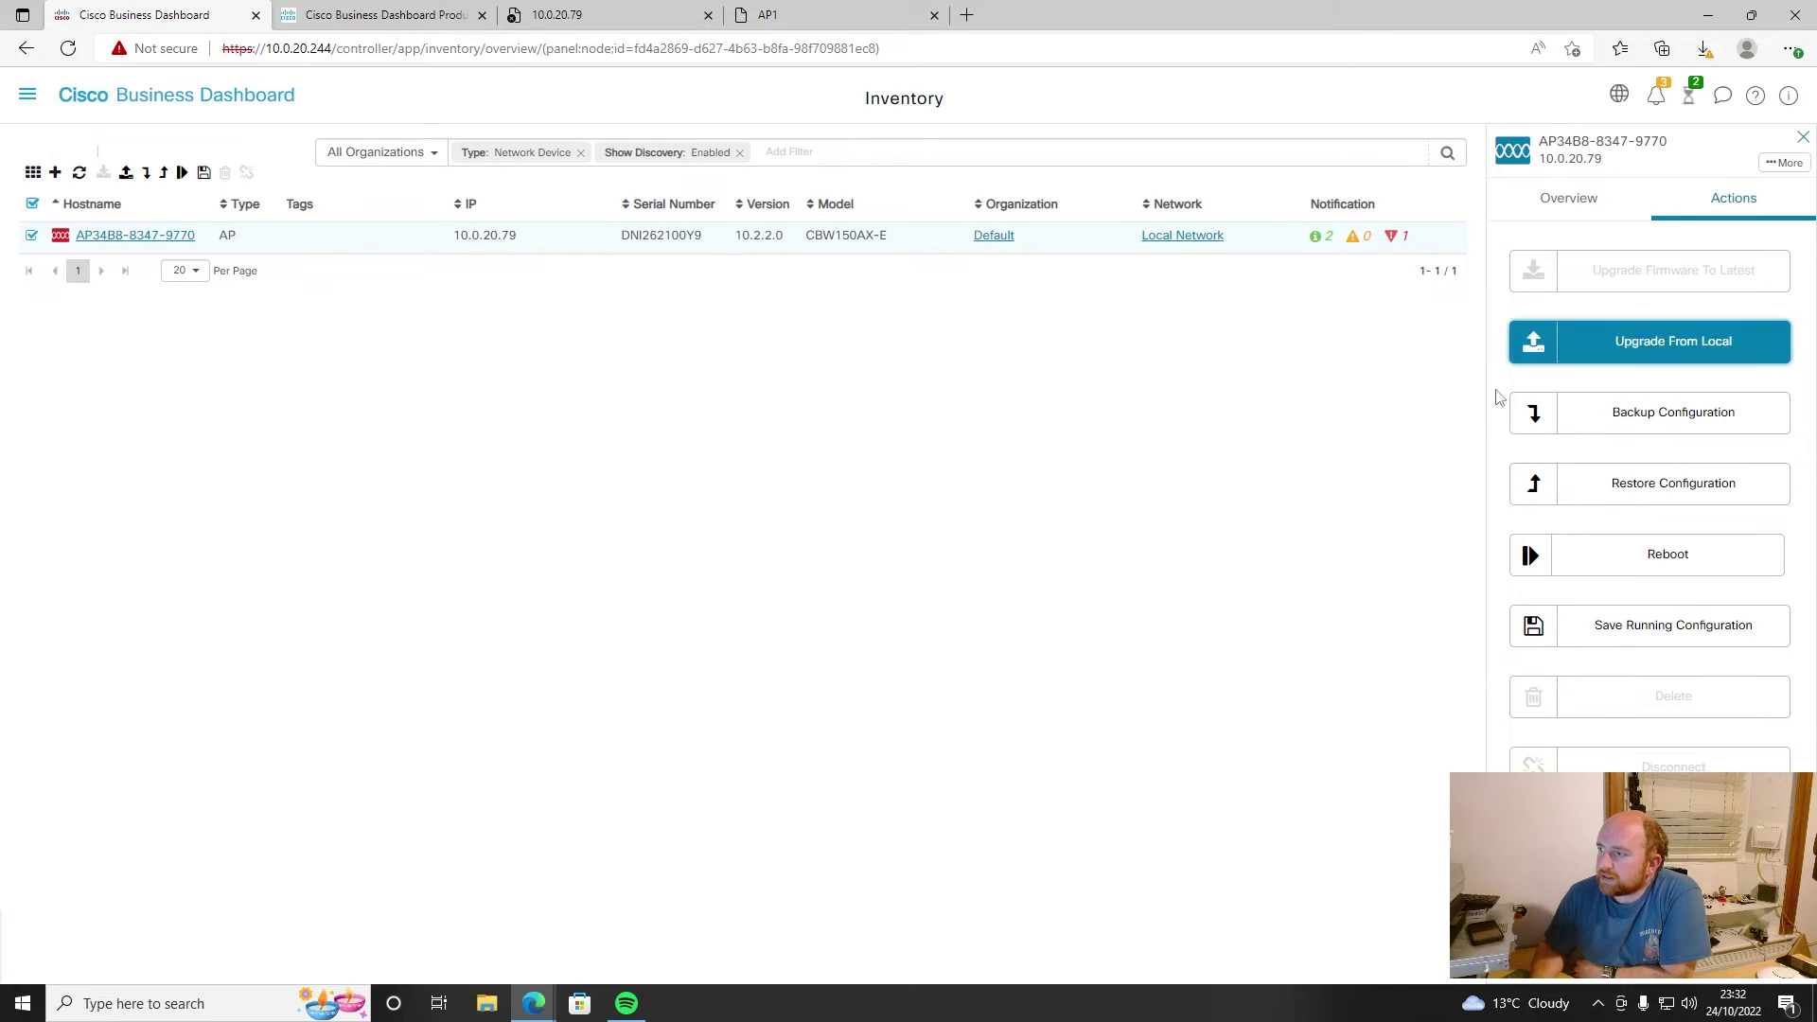
pyautogui.click(1803, 137)
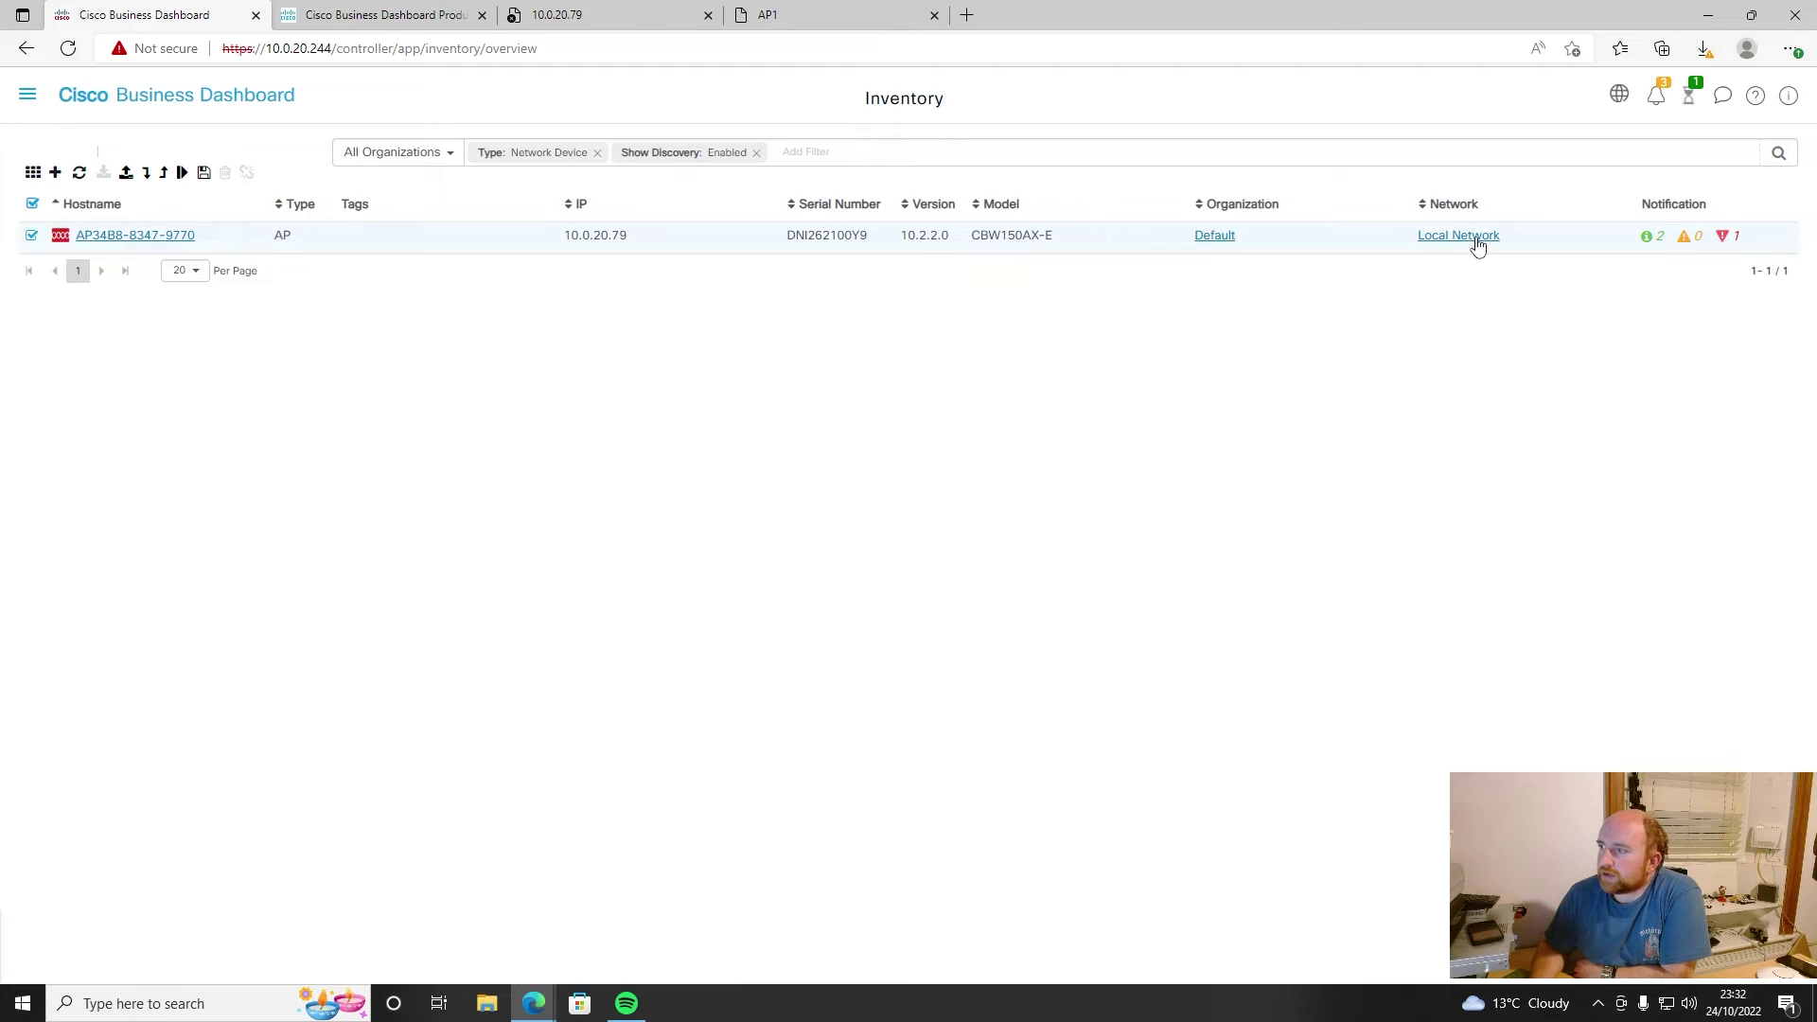
# - Open the access point's device details page and show the Network Configuration sections
pyautogui.click(136, 237)
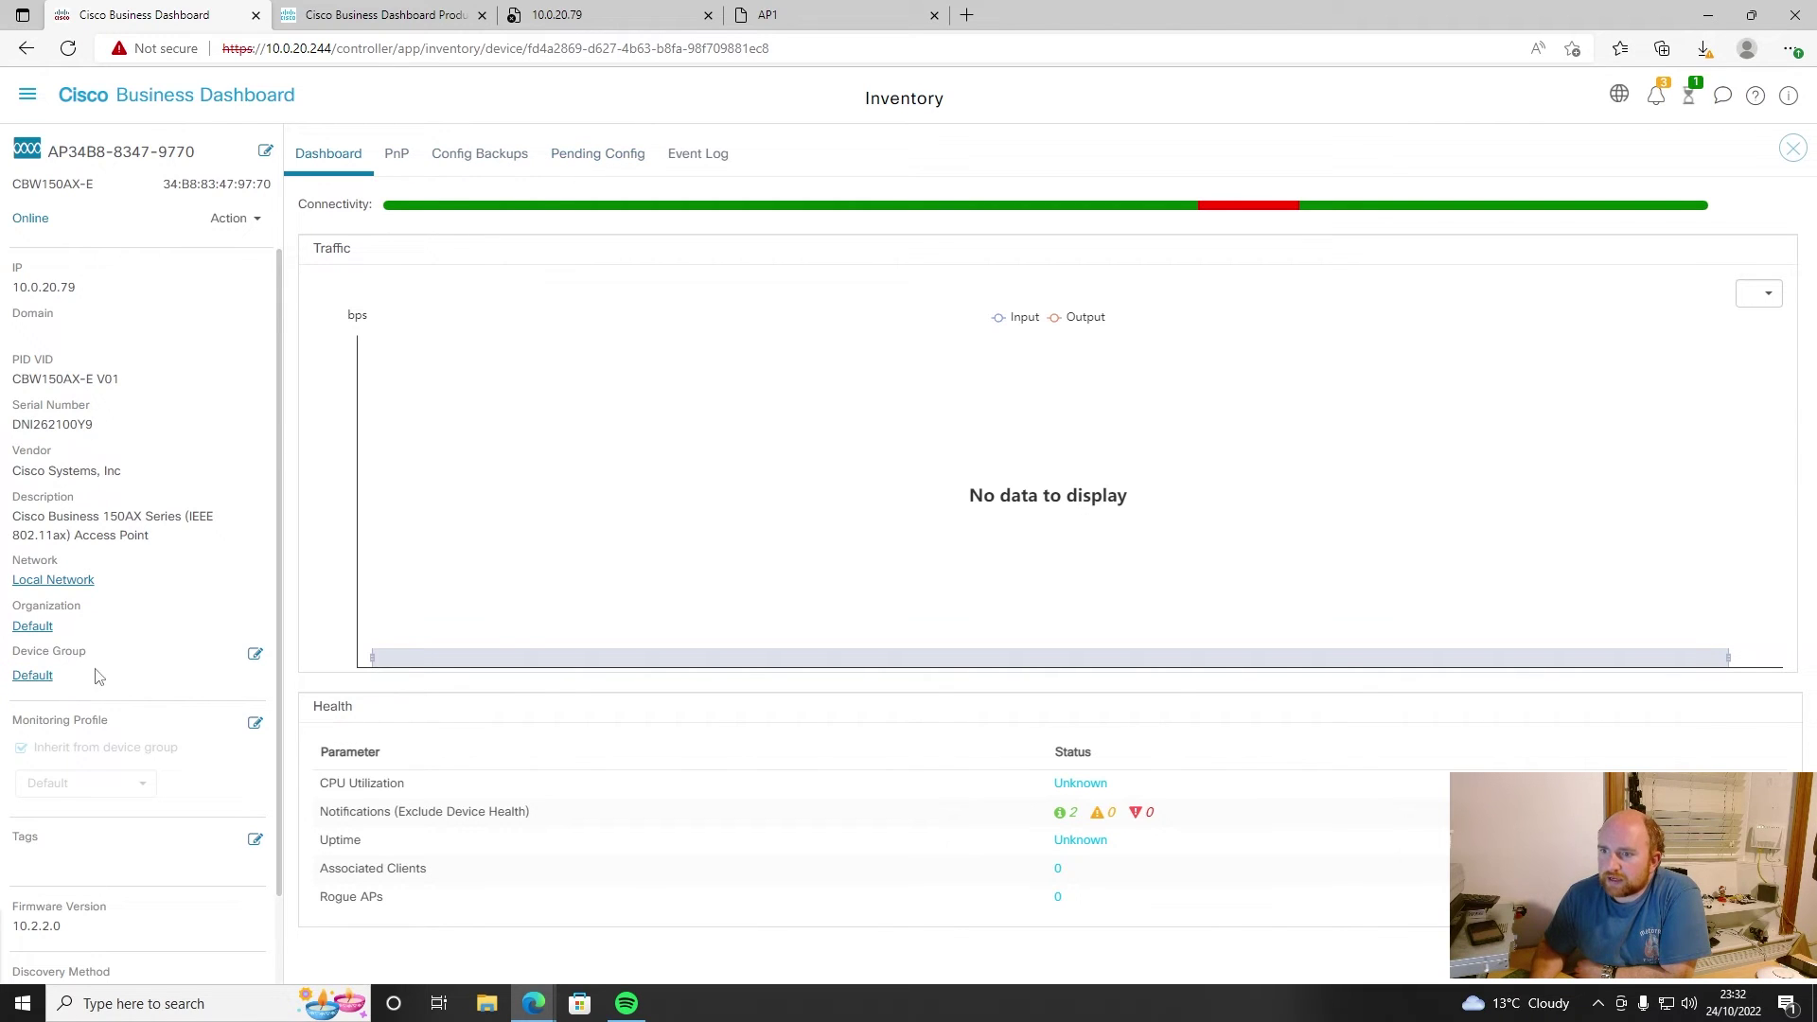
pyautogui.scroll(-1, 57, 650)
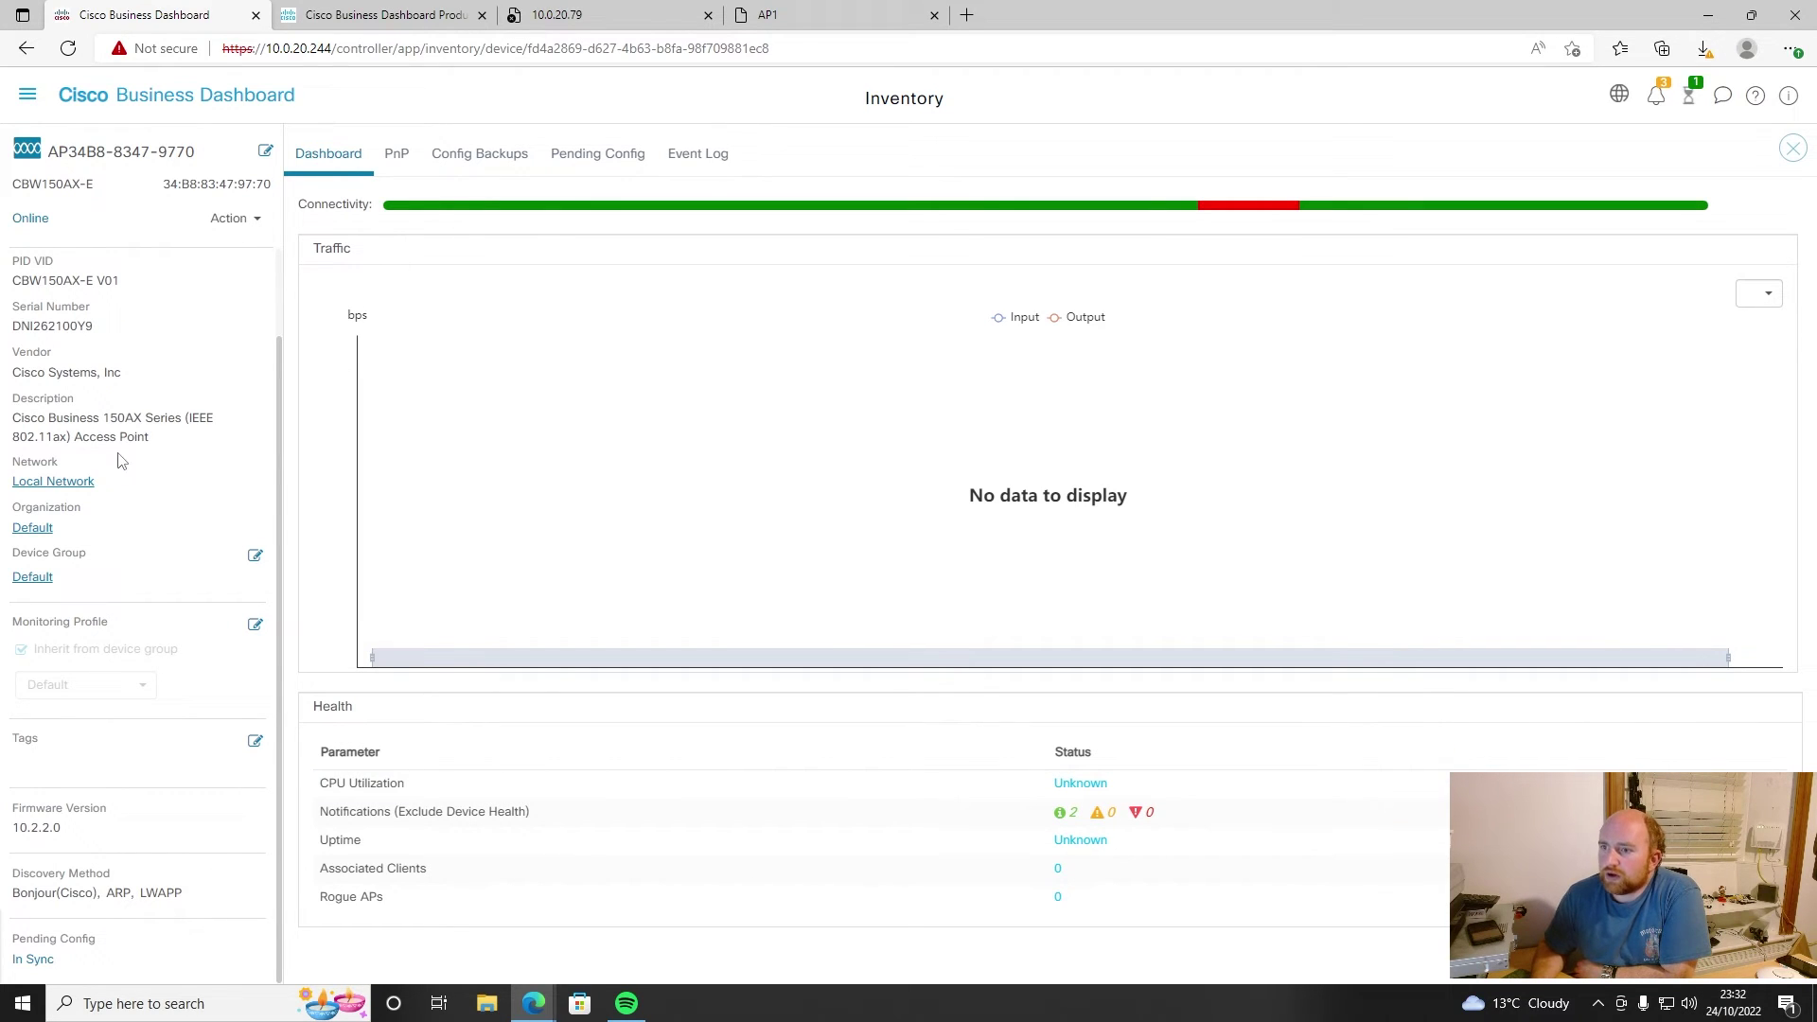
pyautogui.click(29, 96)
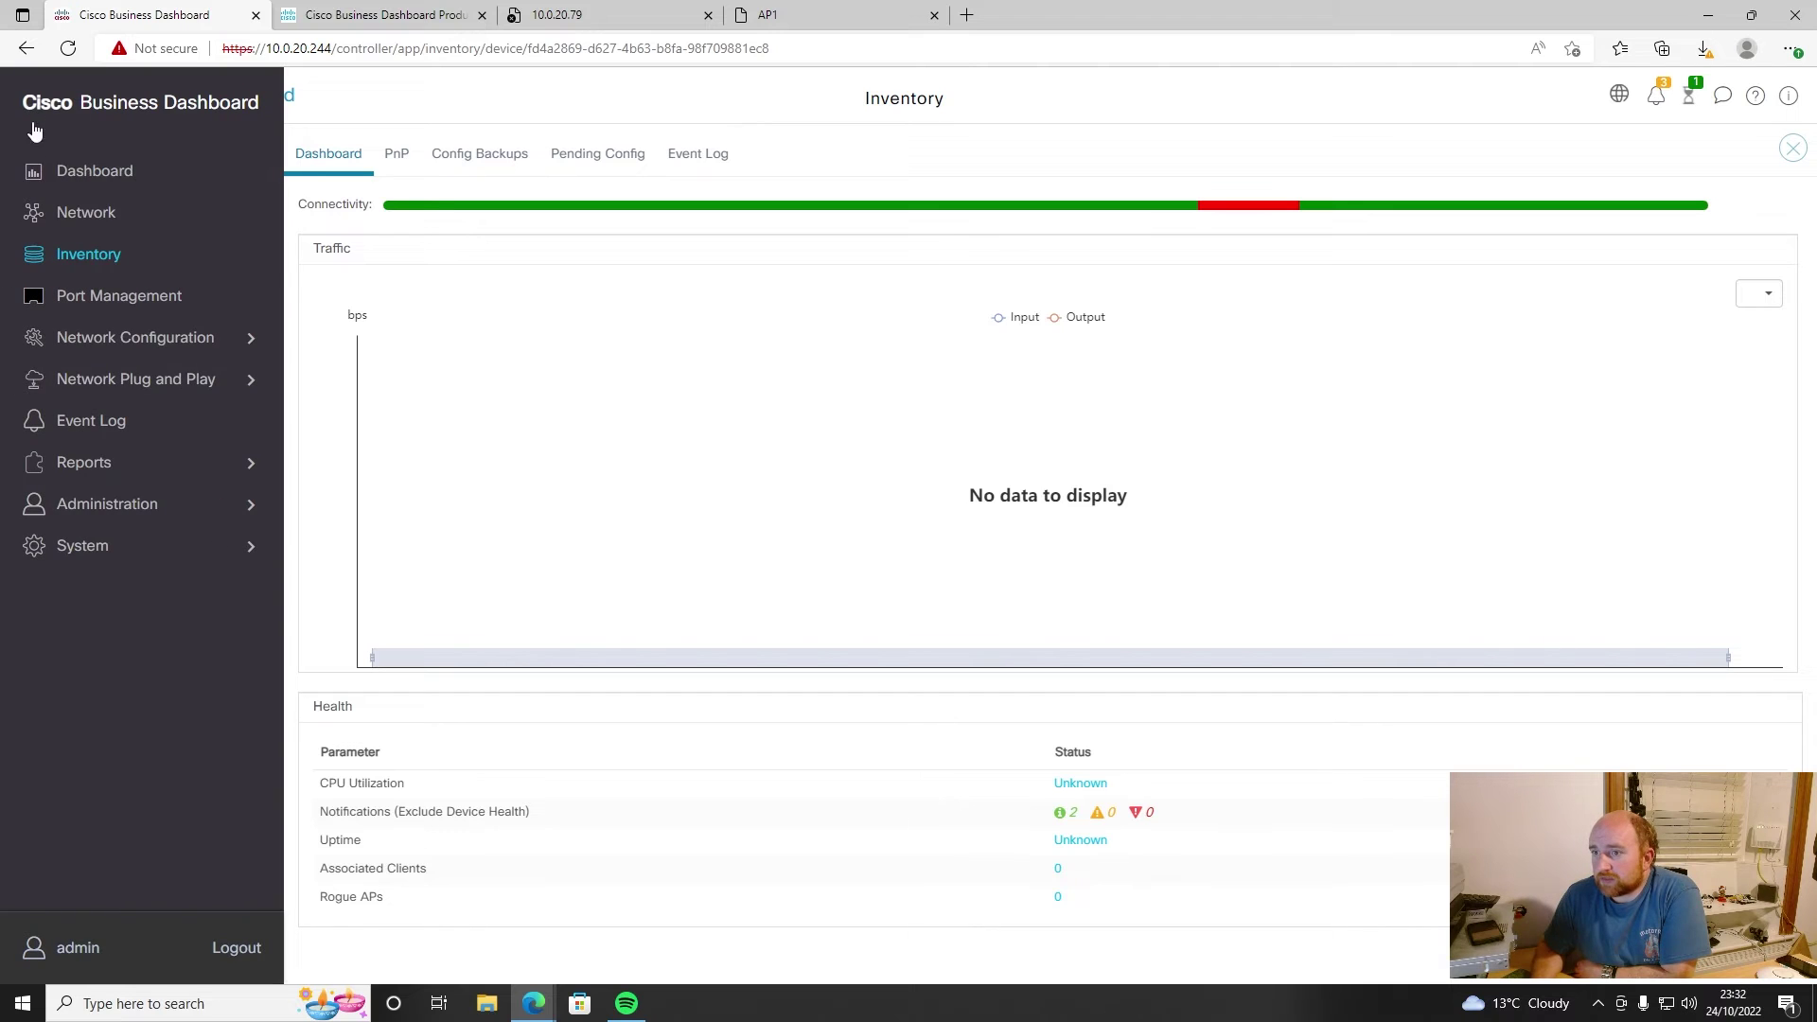
pyautogui.click(168, 342)
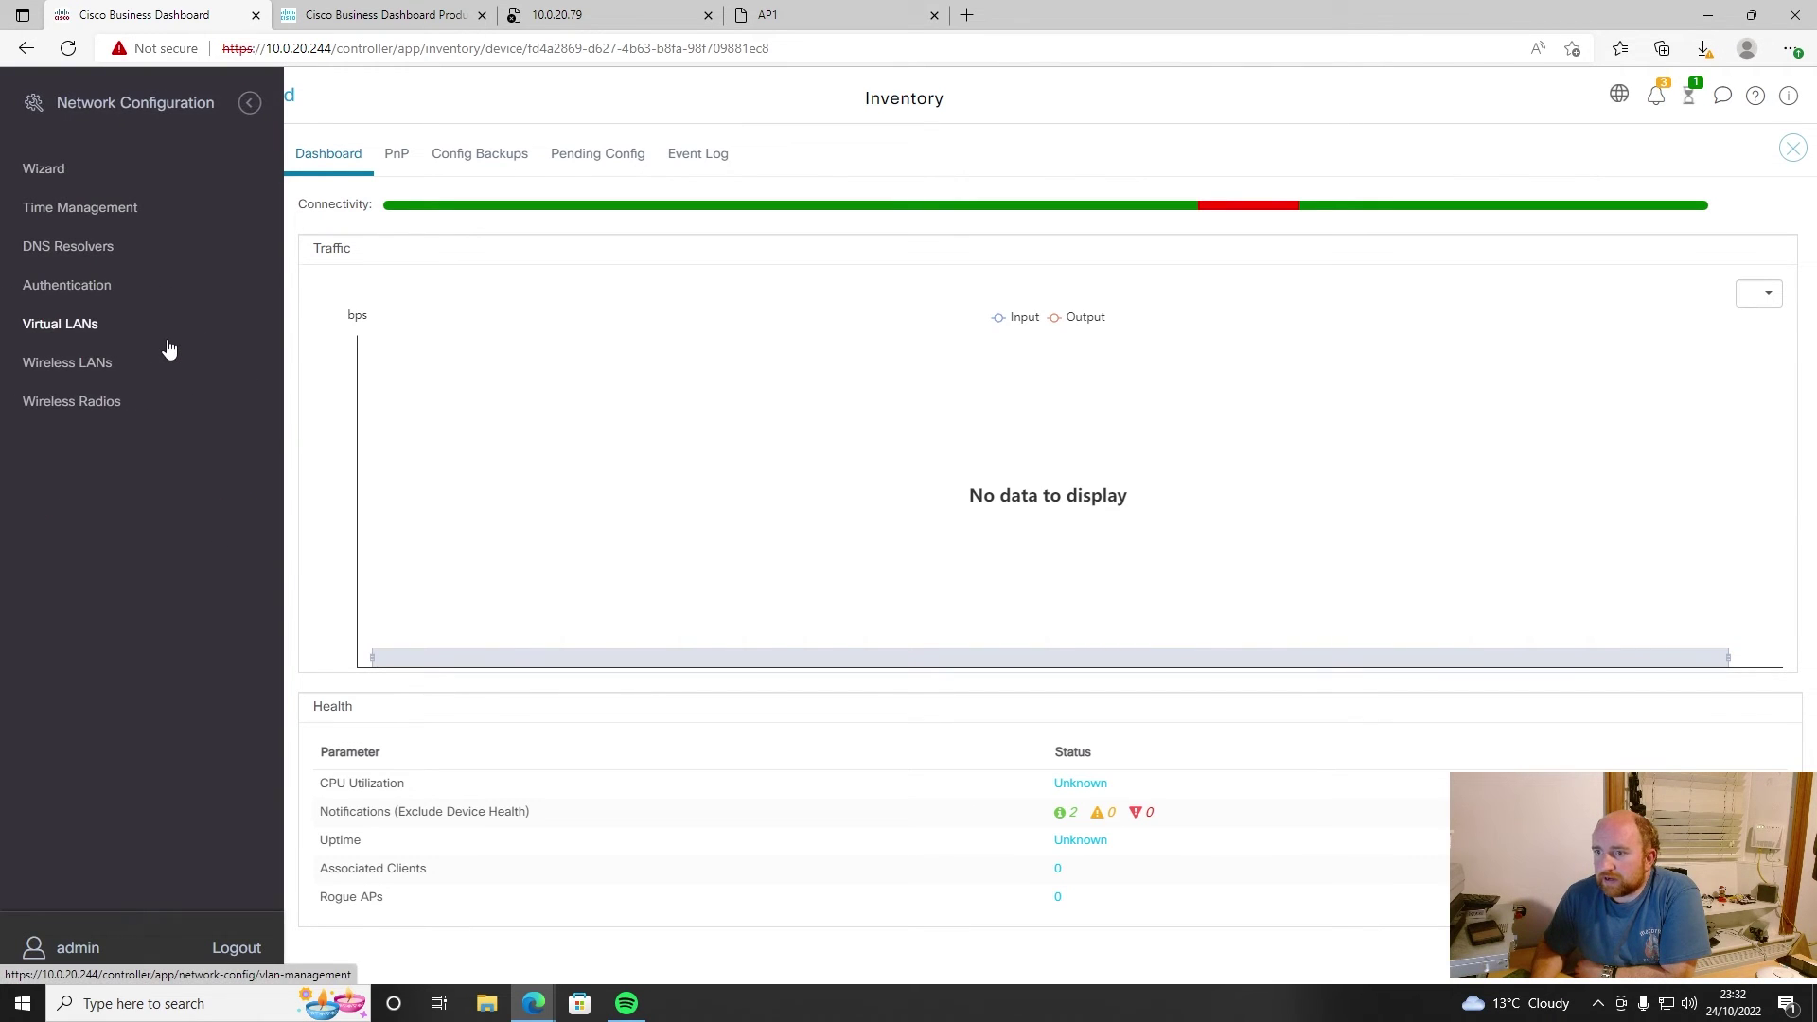
# - Delete the discovered Network SSID from the Wireless LANs page
pyautogui.click(66, 404)
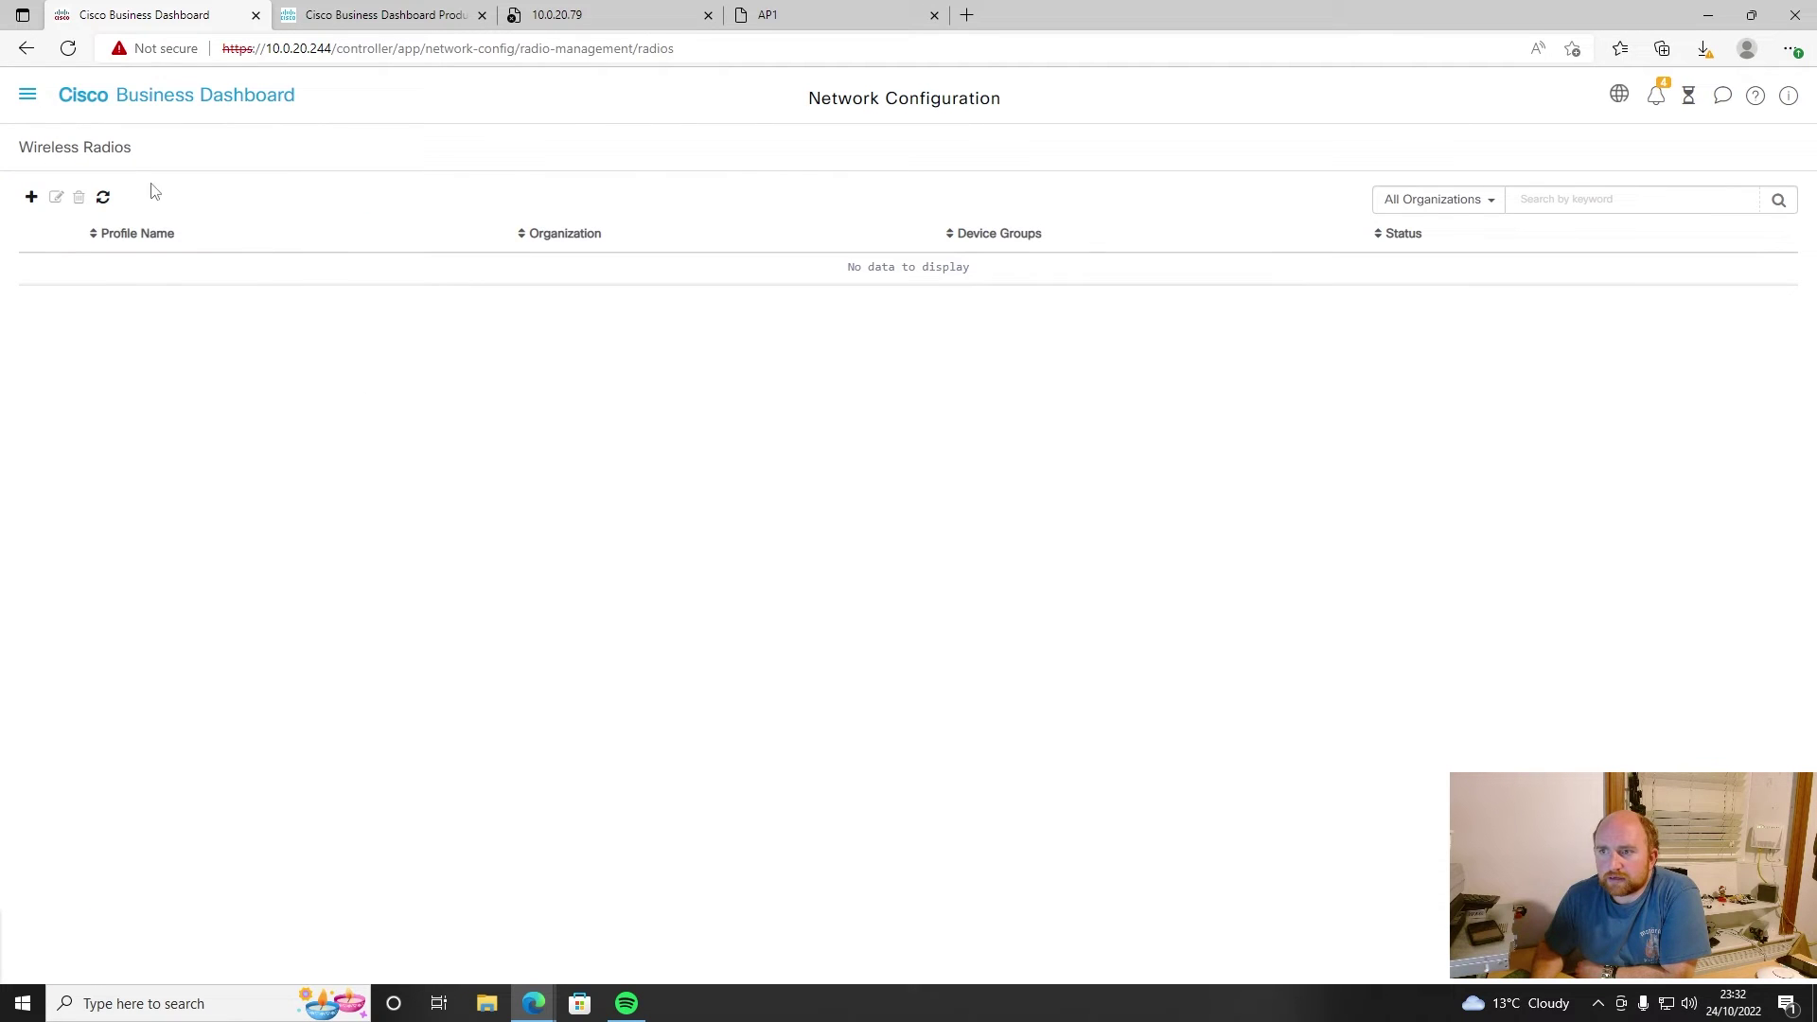
pyautogui.click(31, 97)
pyautogui.click(66, 363)
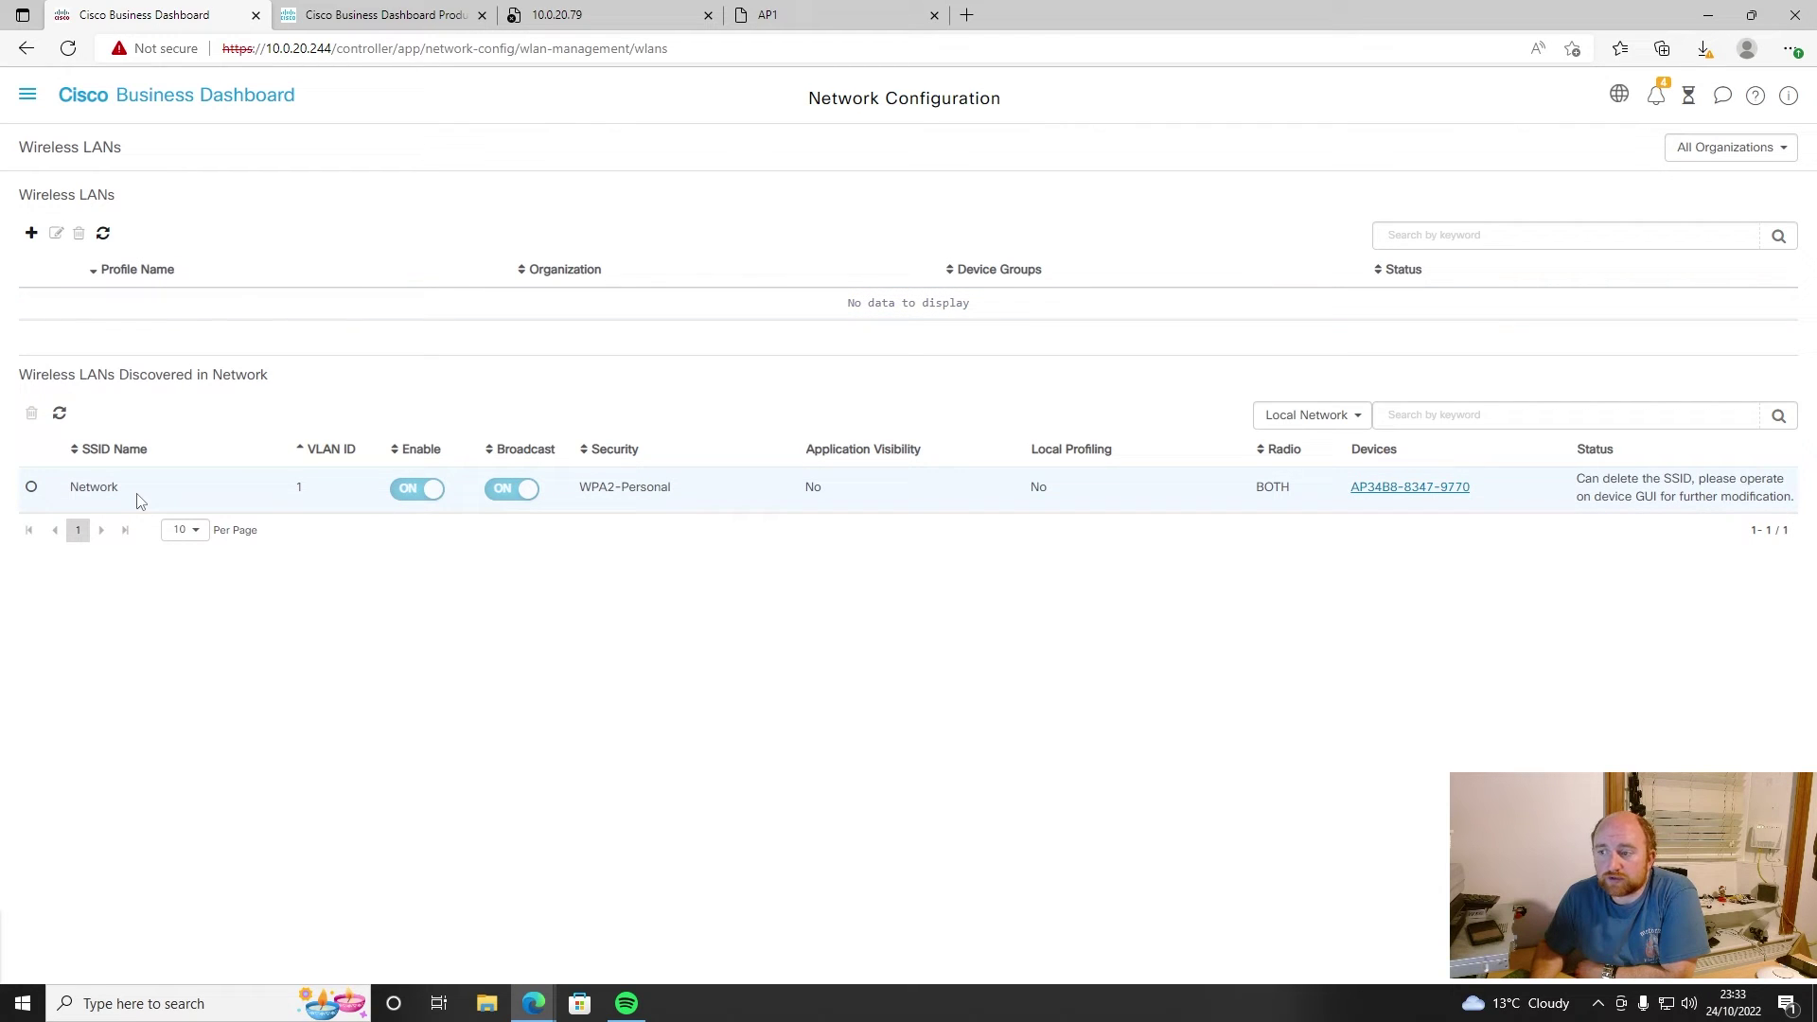
pyautogui.click(31, 488)
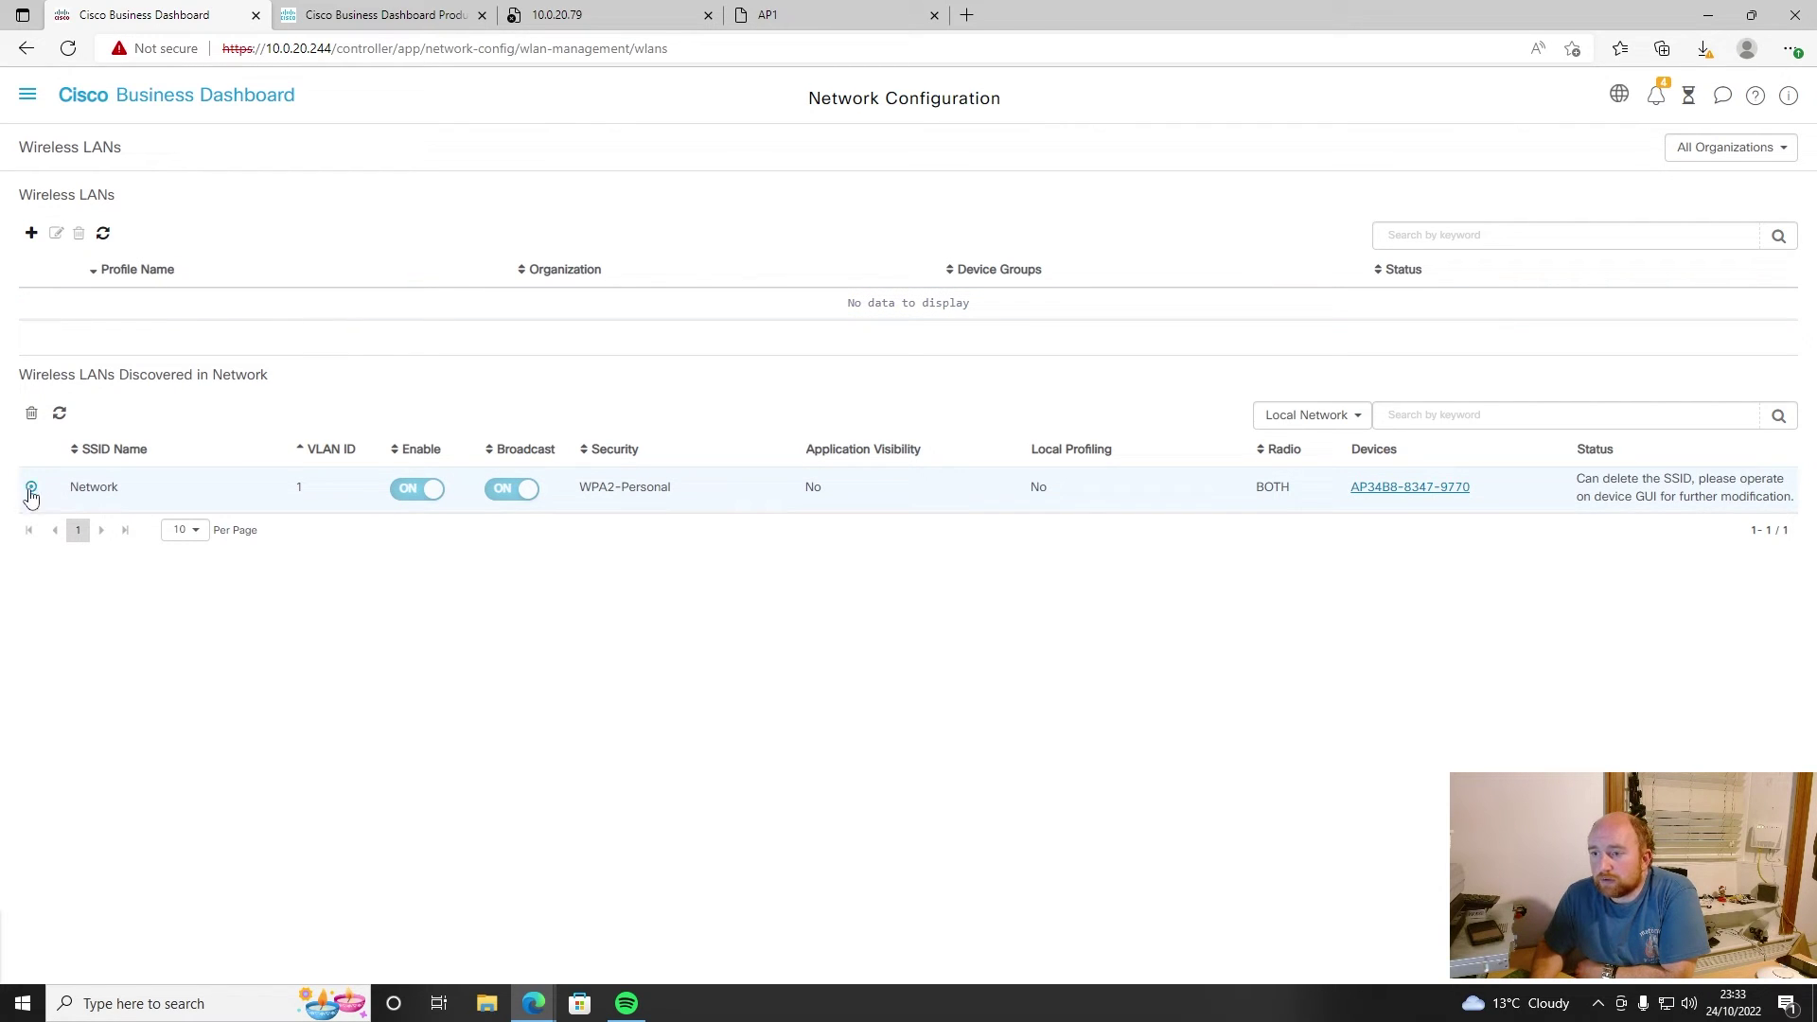
pyautogui.click(31, 412)
pyautogui.click(1052, 398)
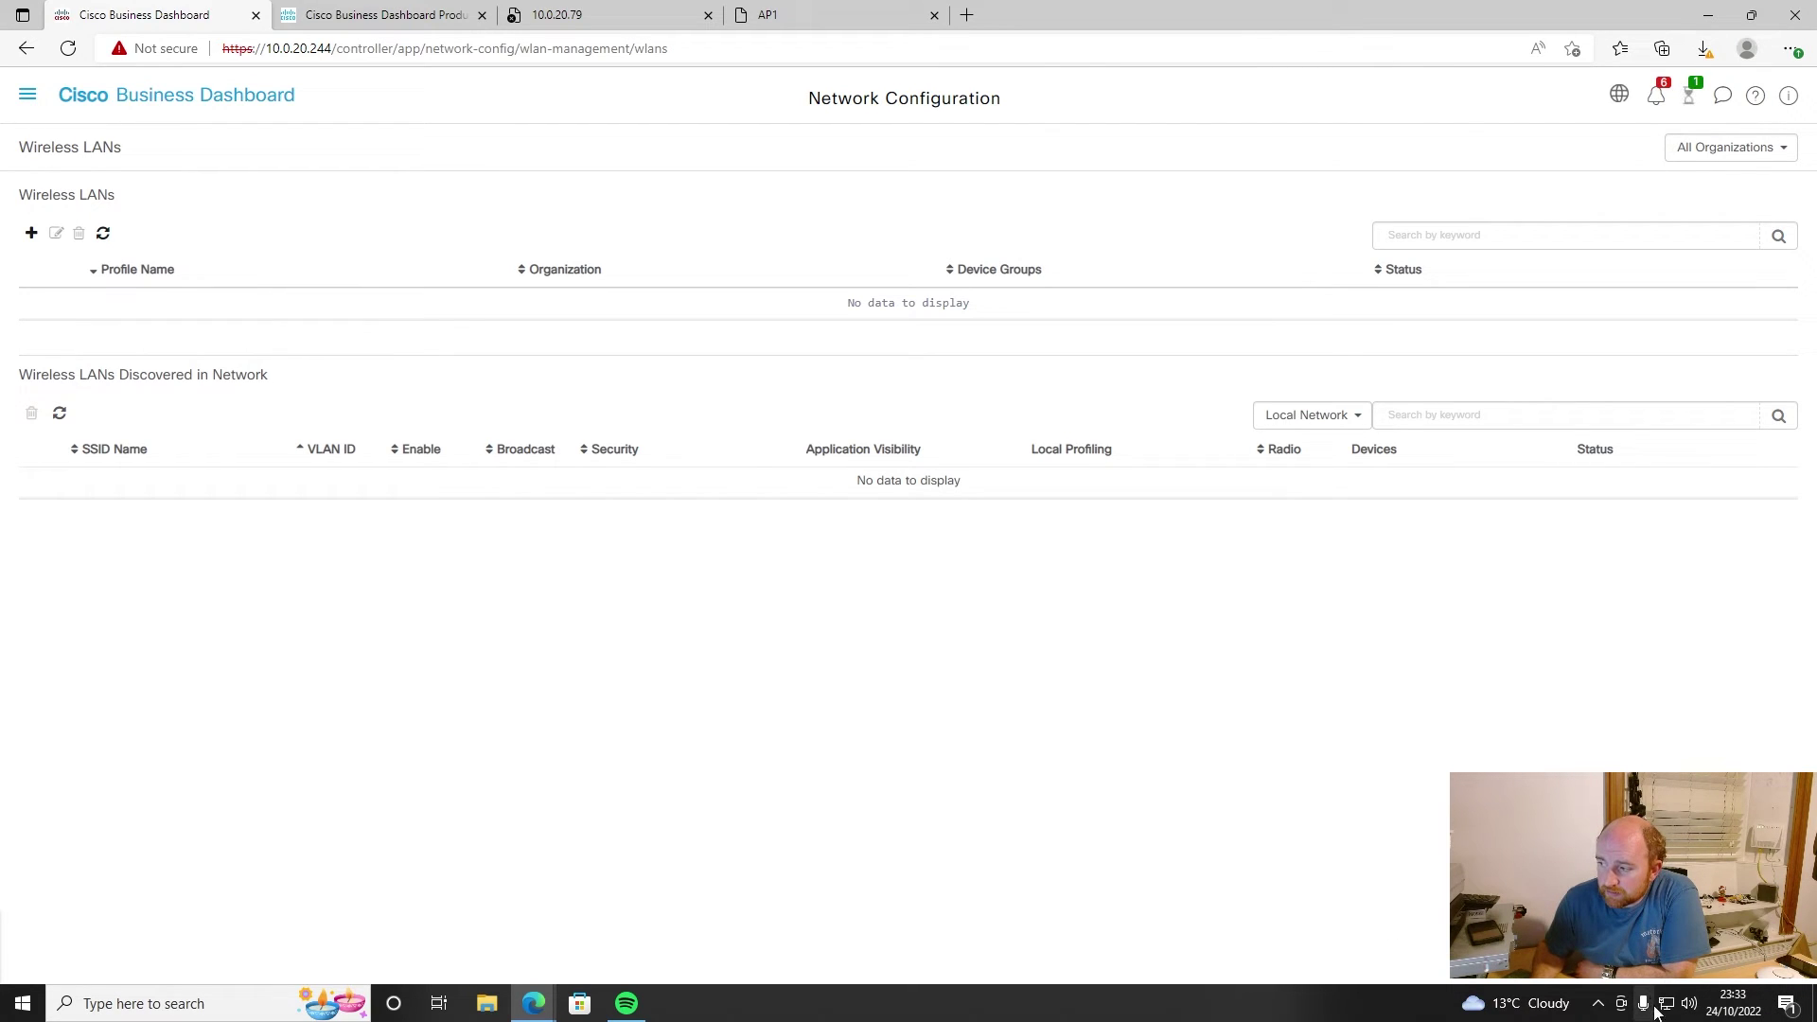
# - Check which Wi-Fi networks are broadcasting nearby, then open the Job Center list
pyautogui.click(1667, 1003)
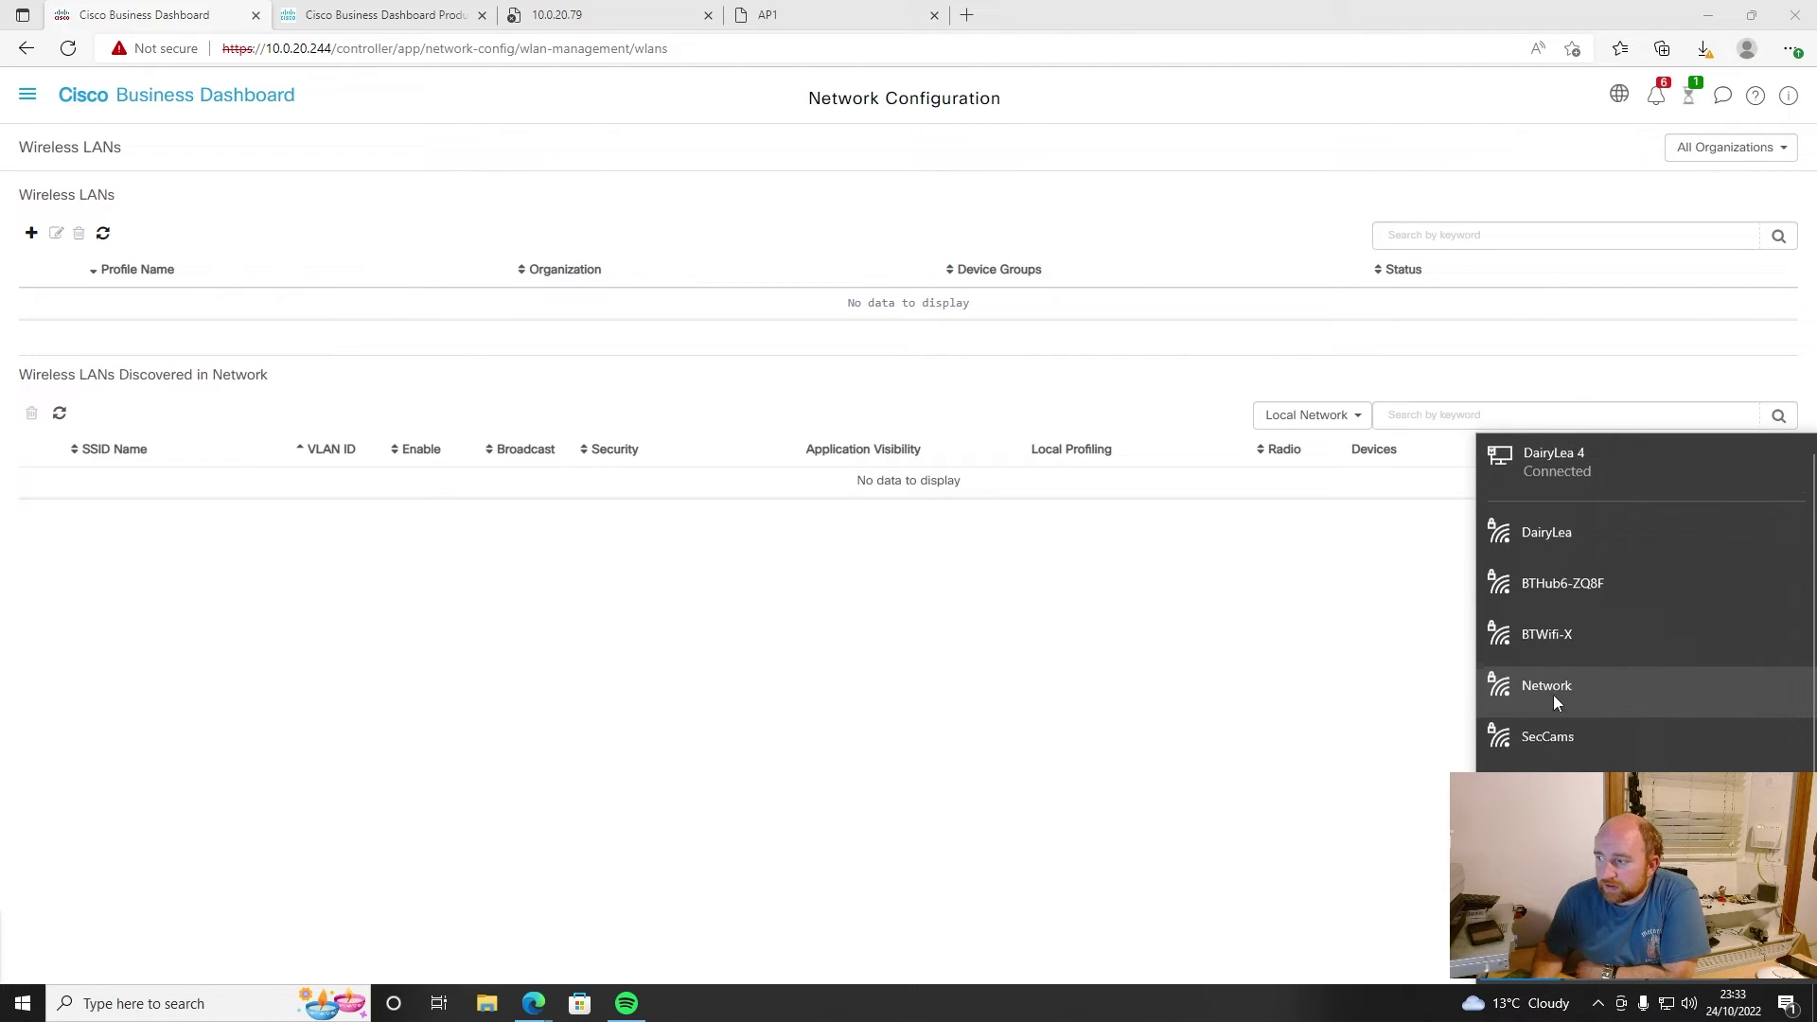
pyautogui.click(1302, 675)
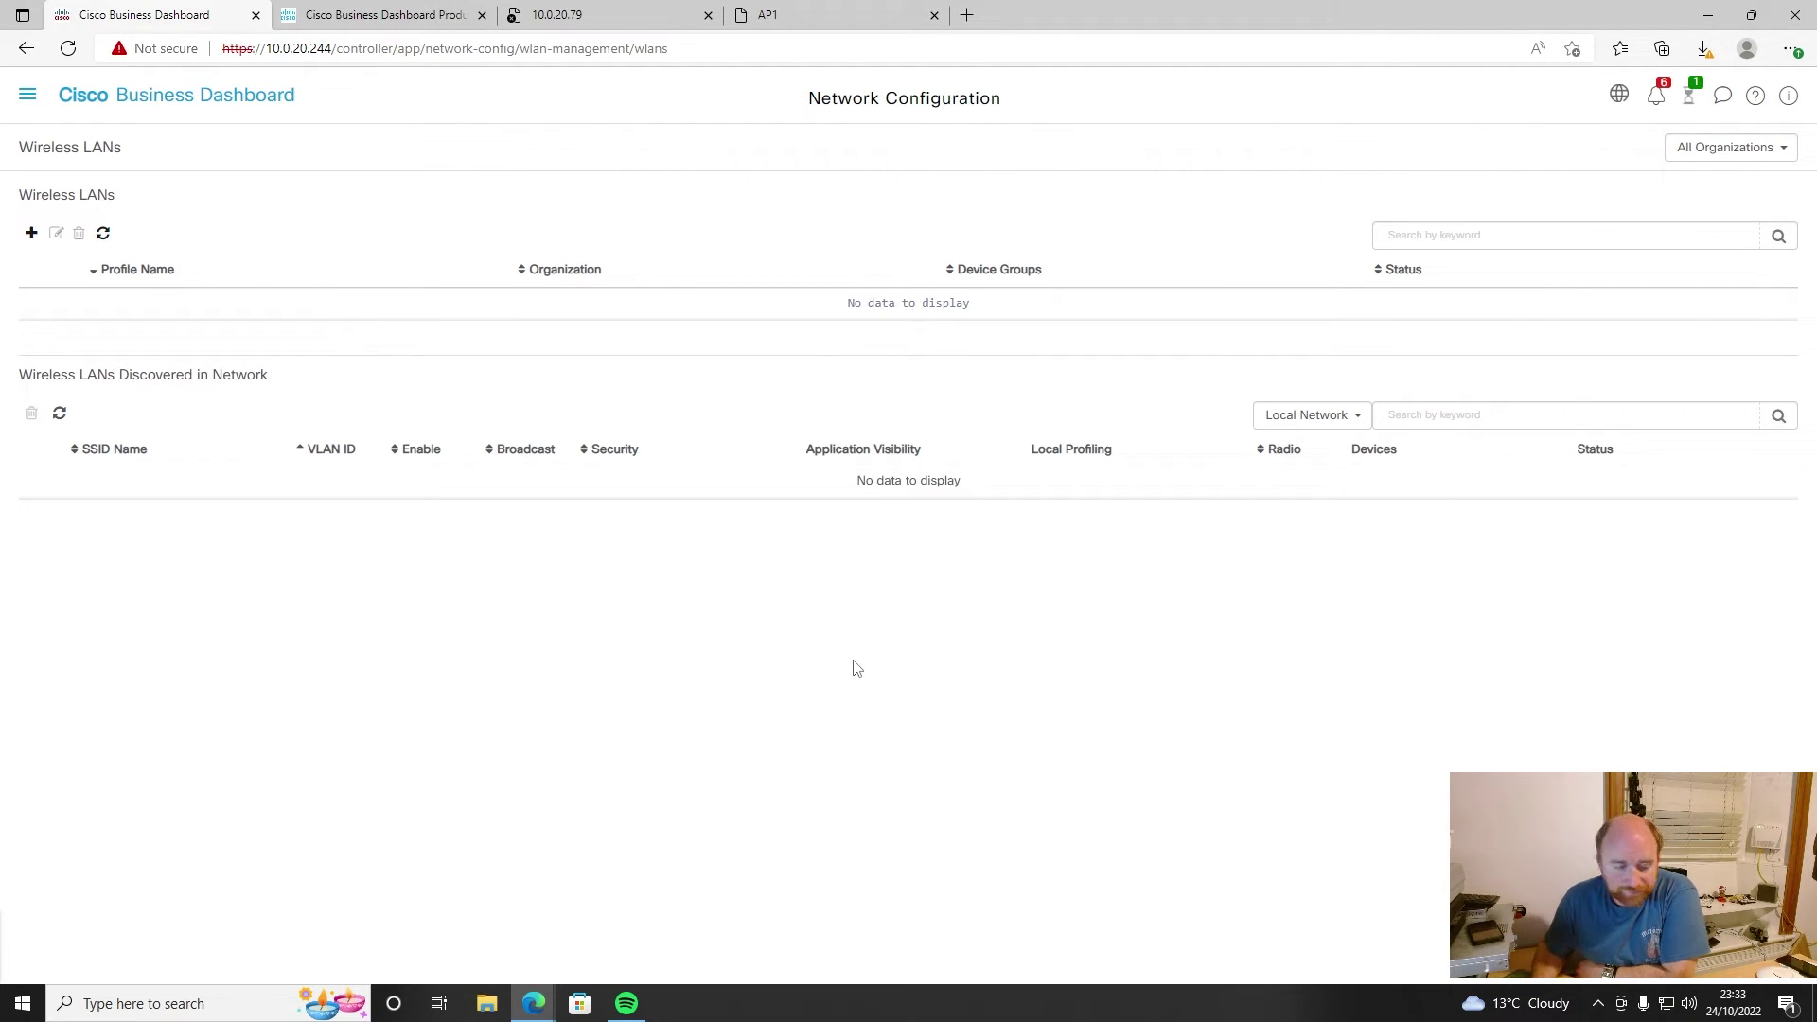
pyautogui.click(1690, 95)
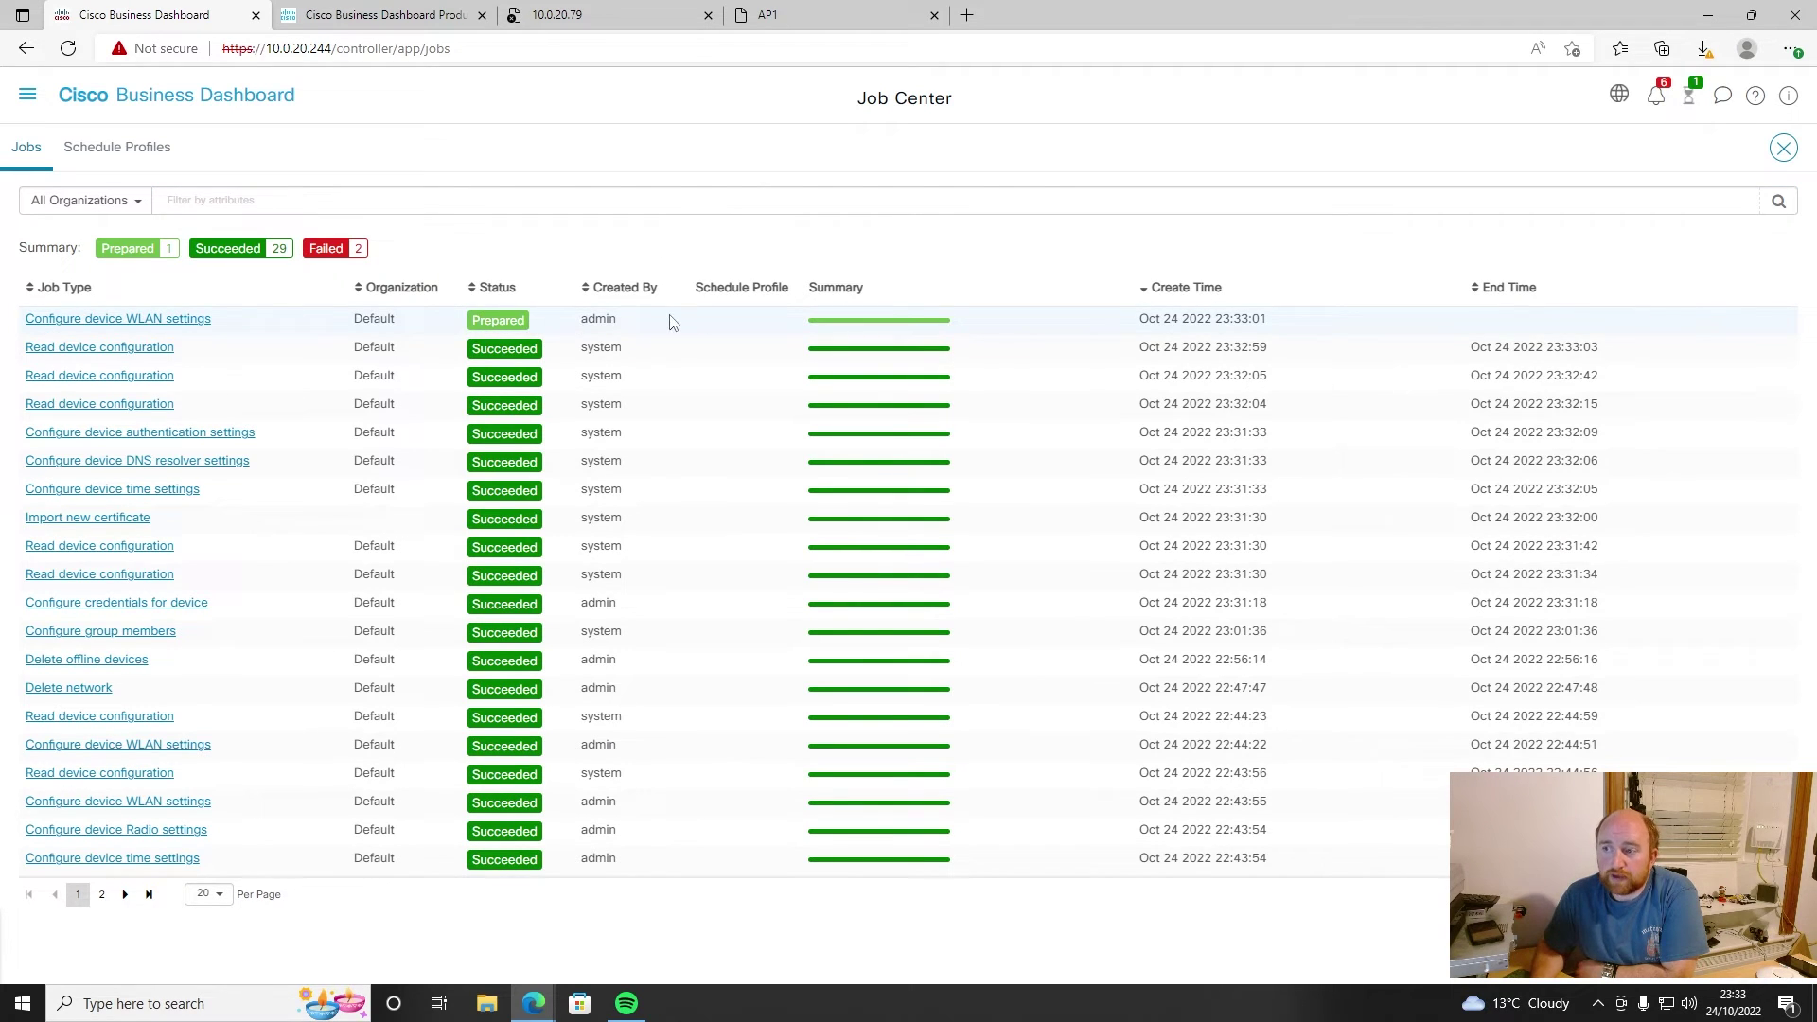
# - Check the Notification Center and Job Center, then return to Wireless LANs and start a new profile
pyautogui.click(1657, 100)
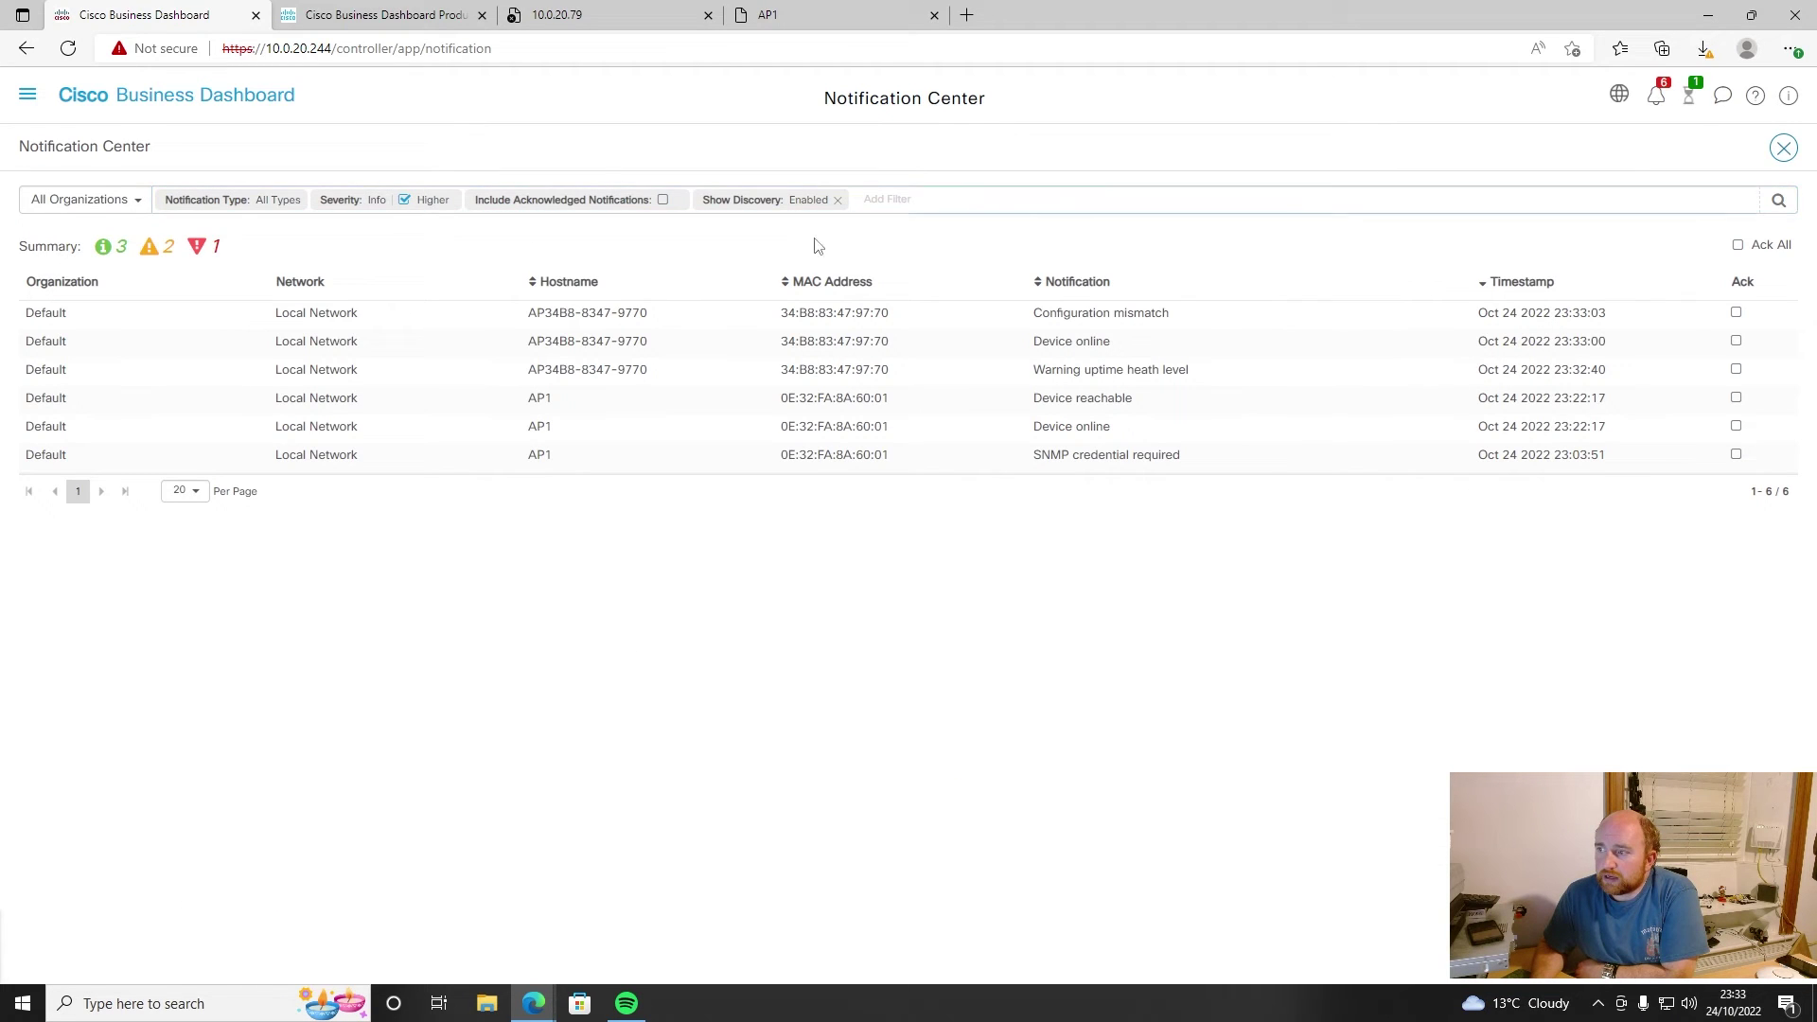
pyautogui.click(1690, 97)
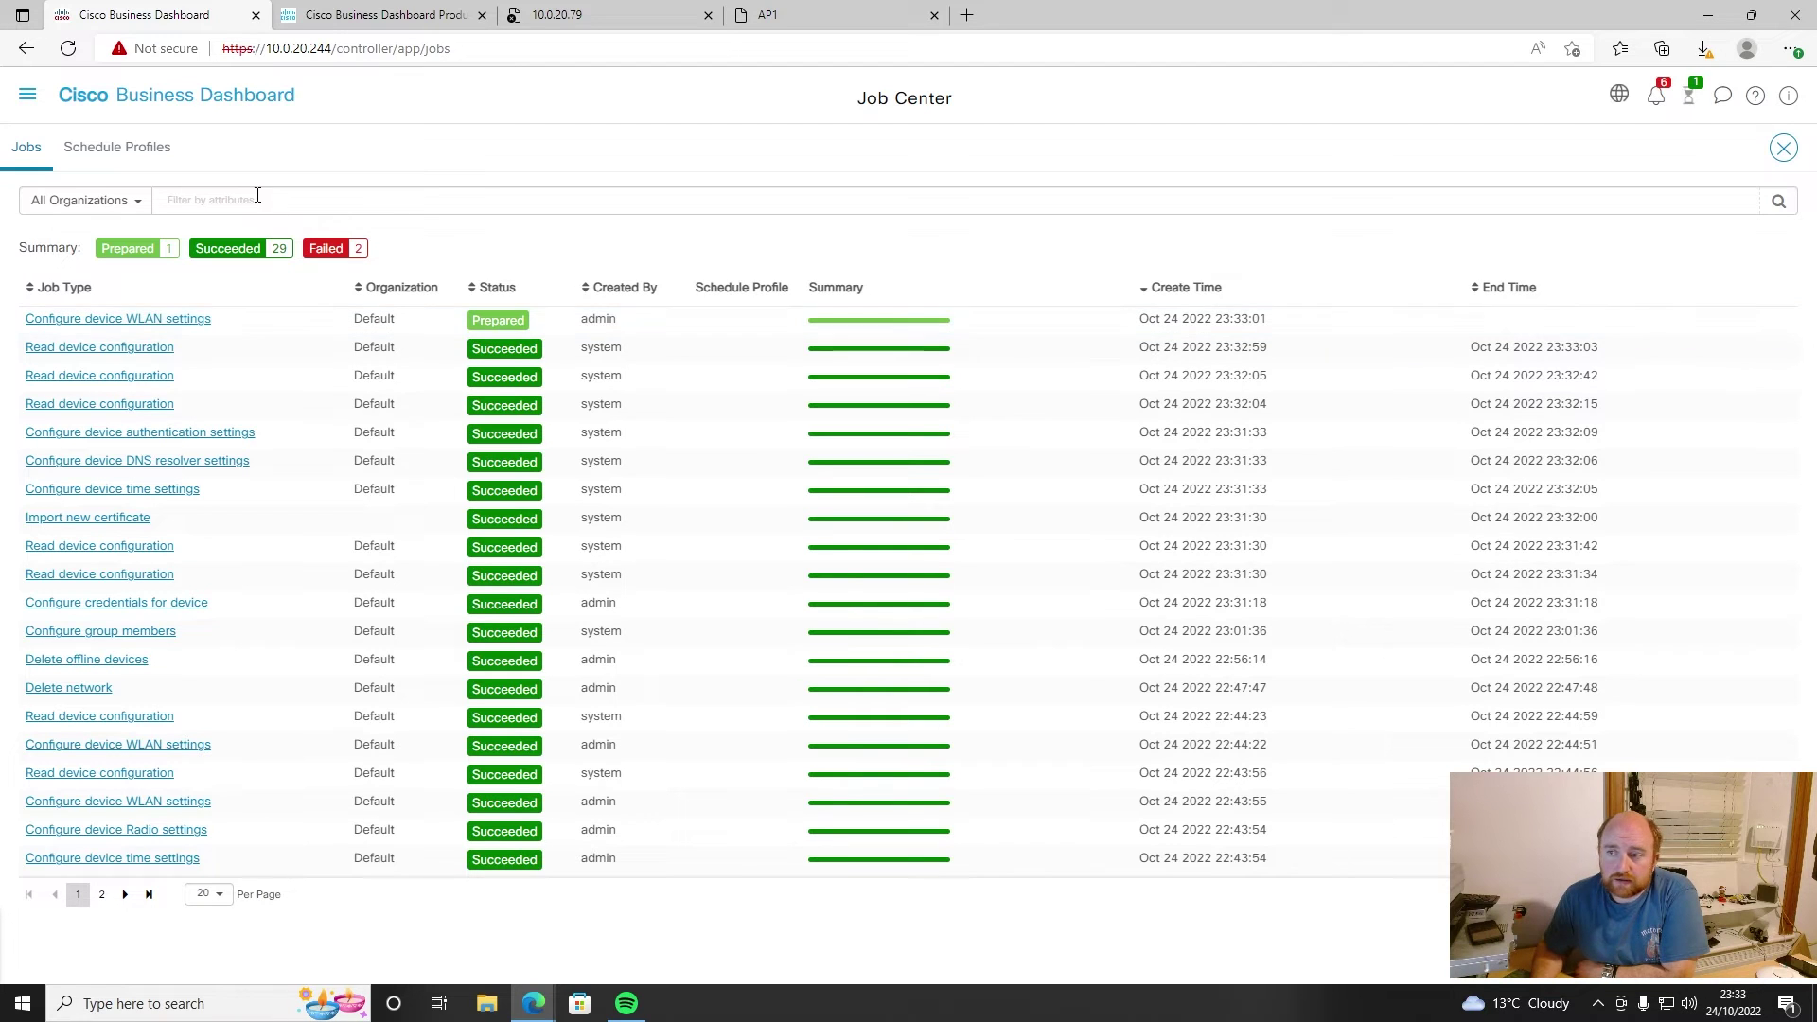
pyautogui.click(29, 98)
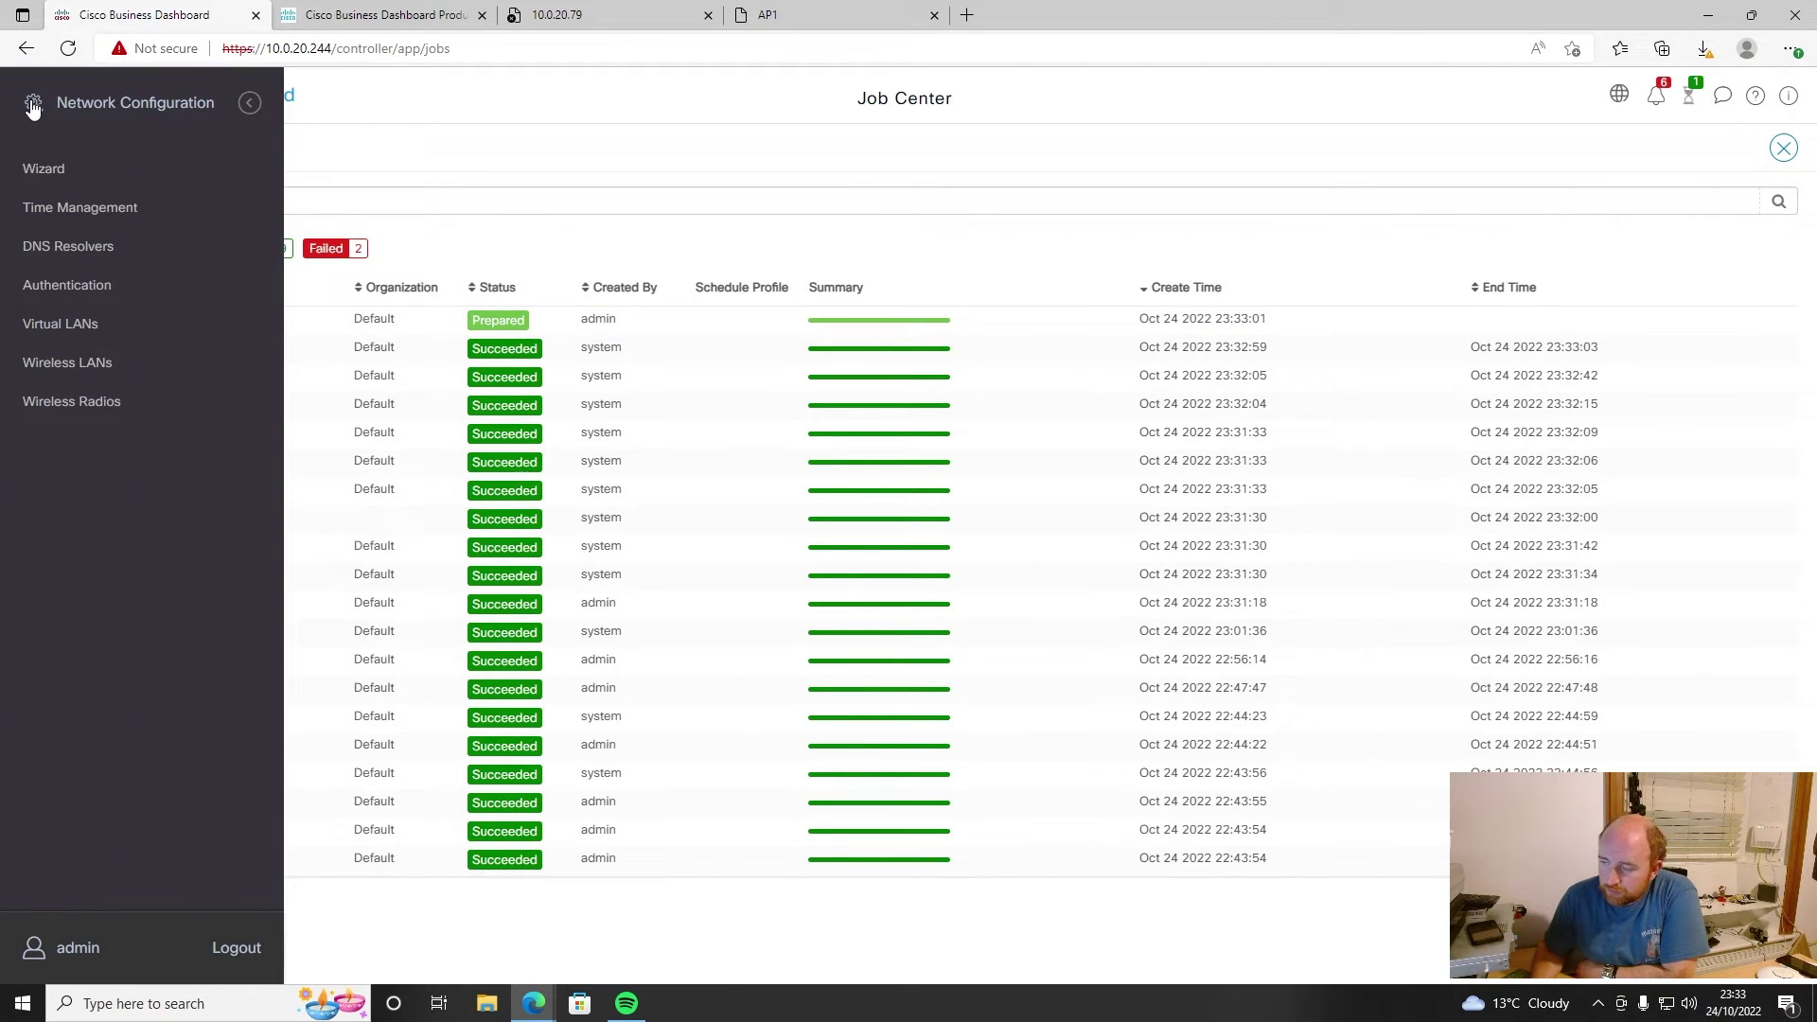
pyautogui.click(552, 114)
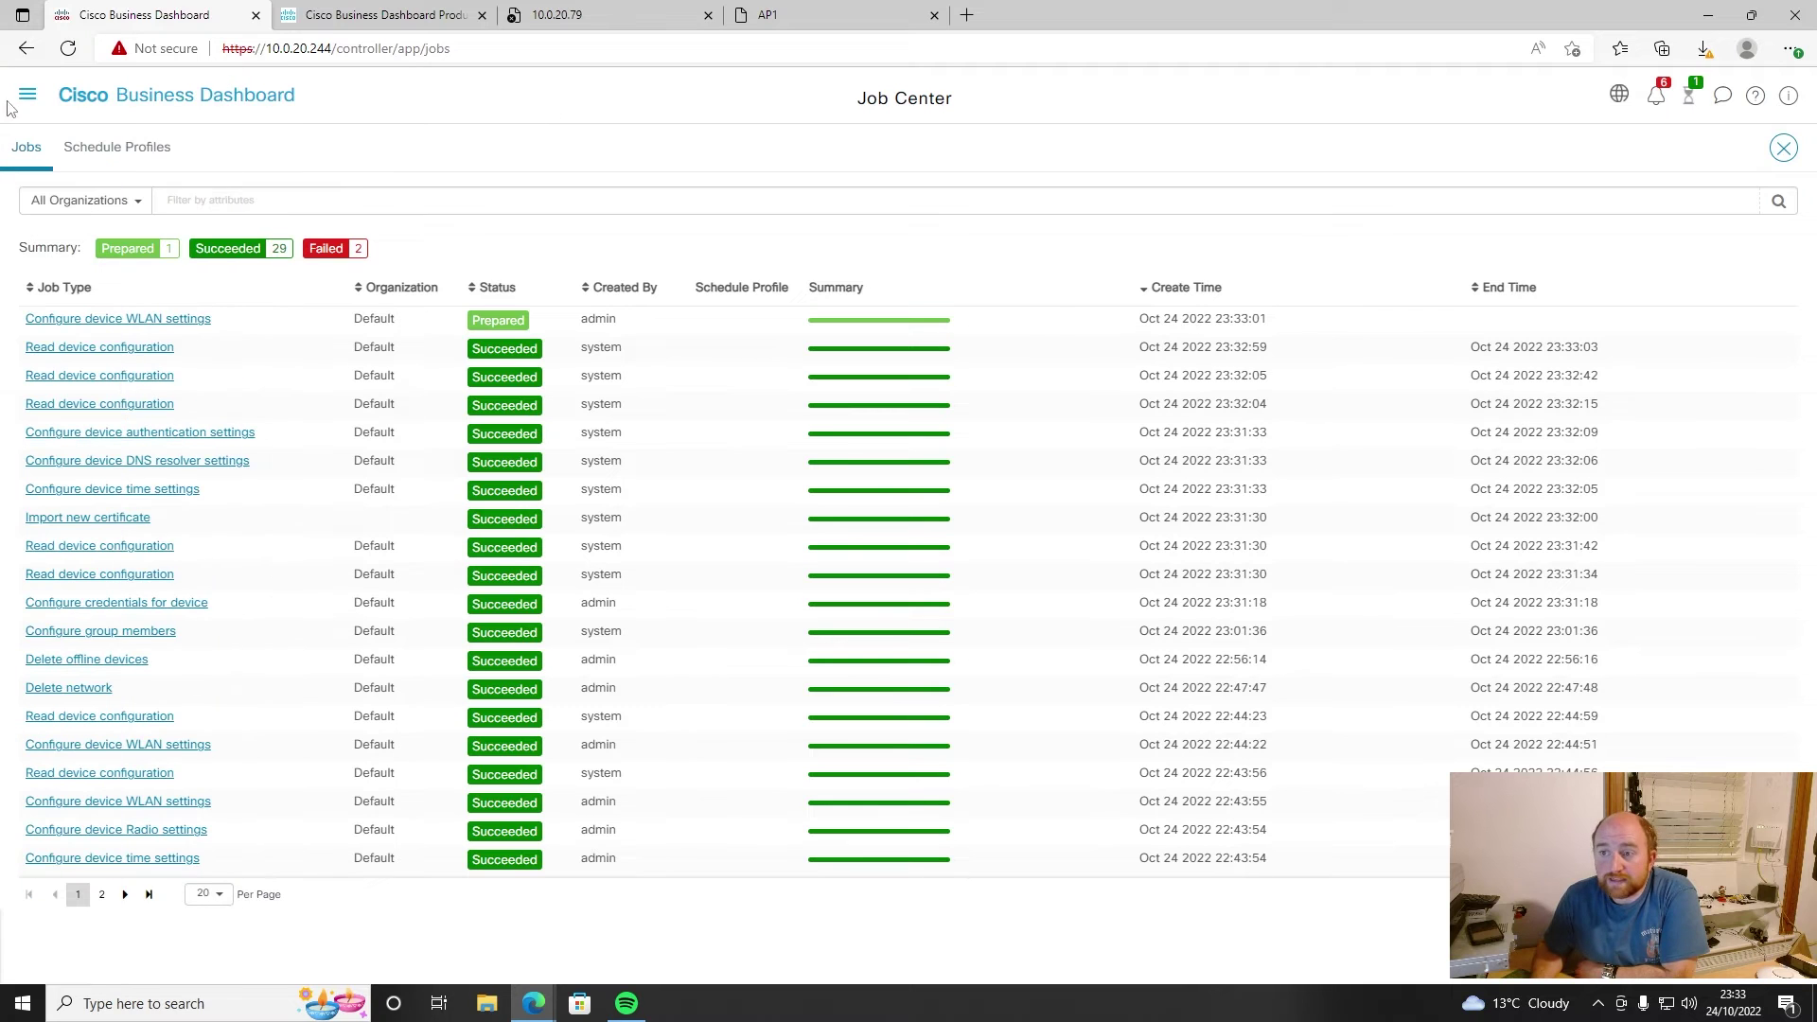
pyautogui.click(34, 98)
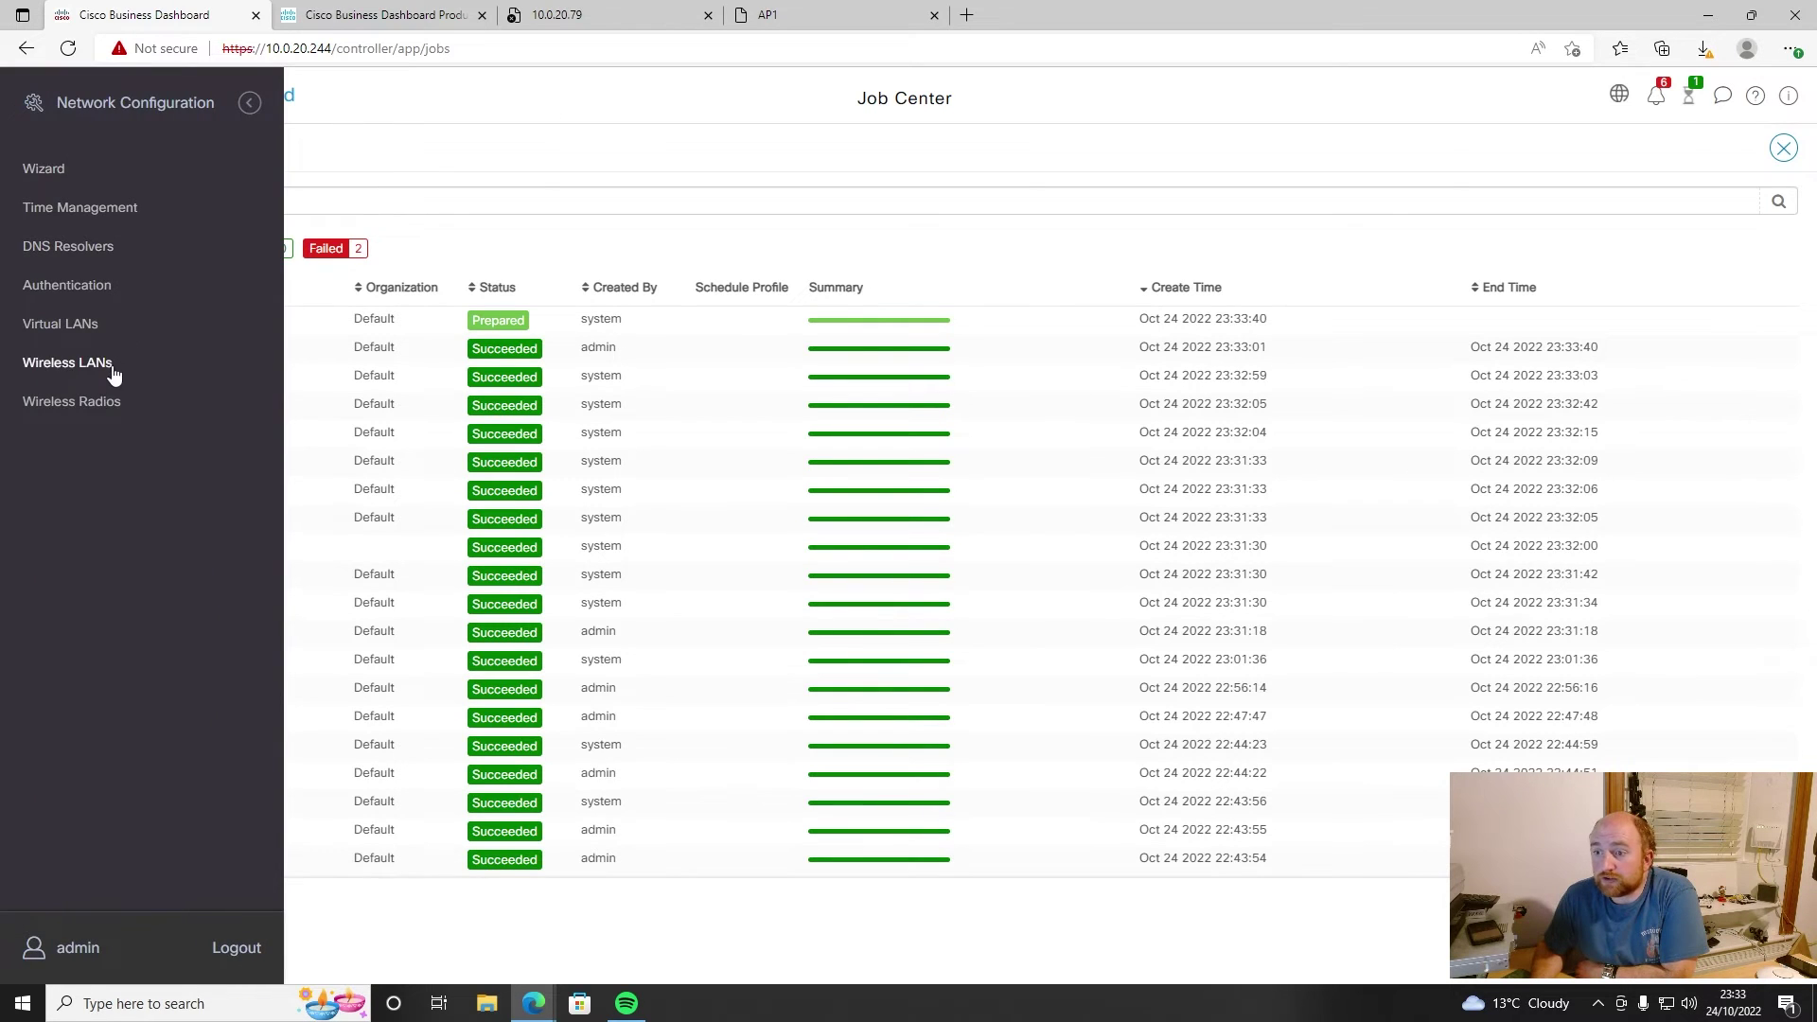
pyautogui.click(100, 365)
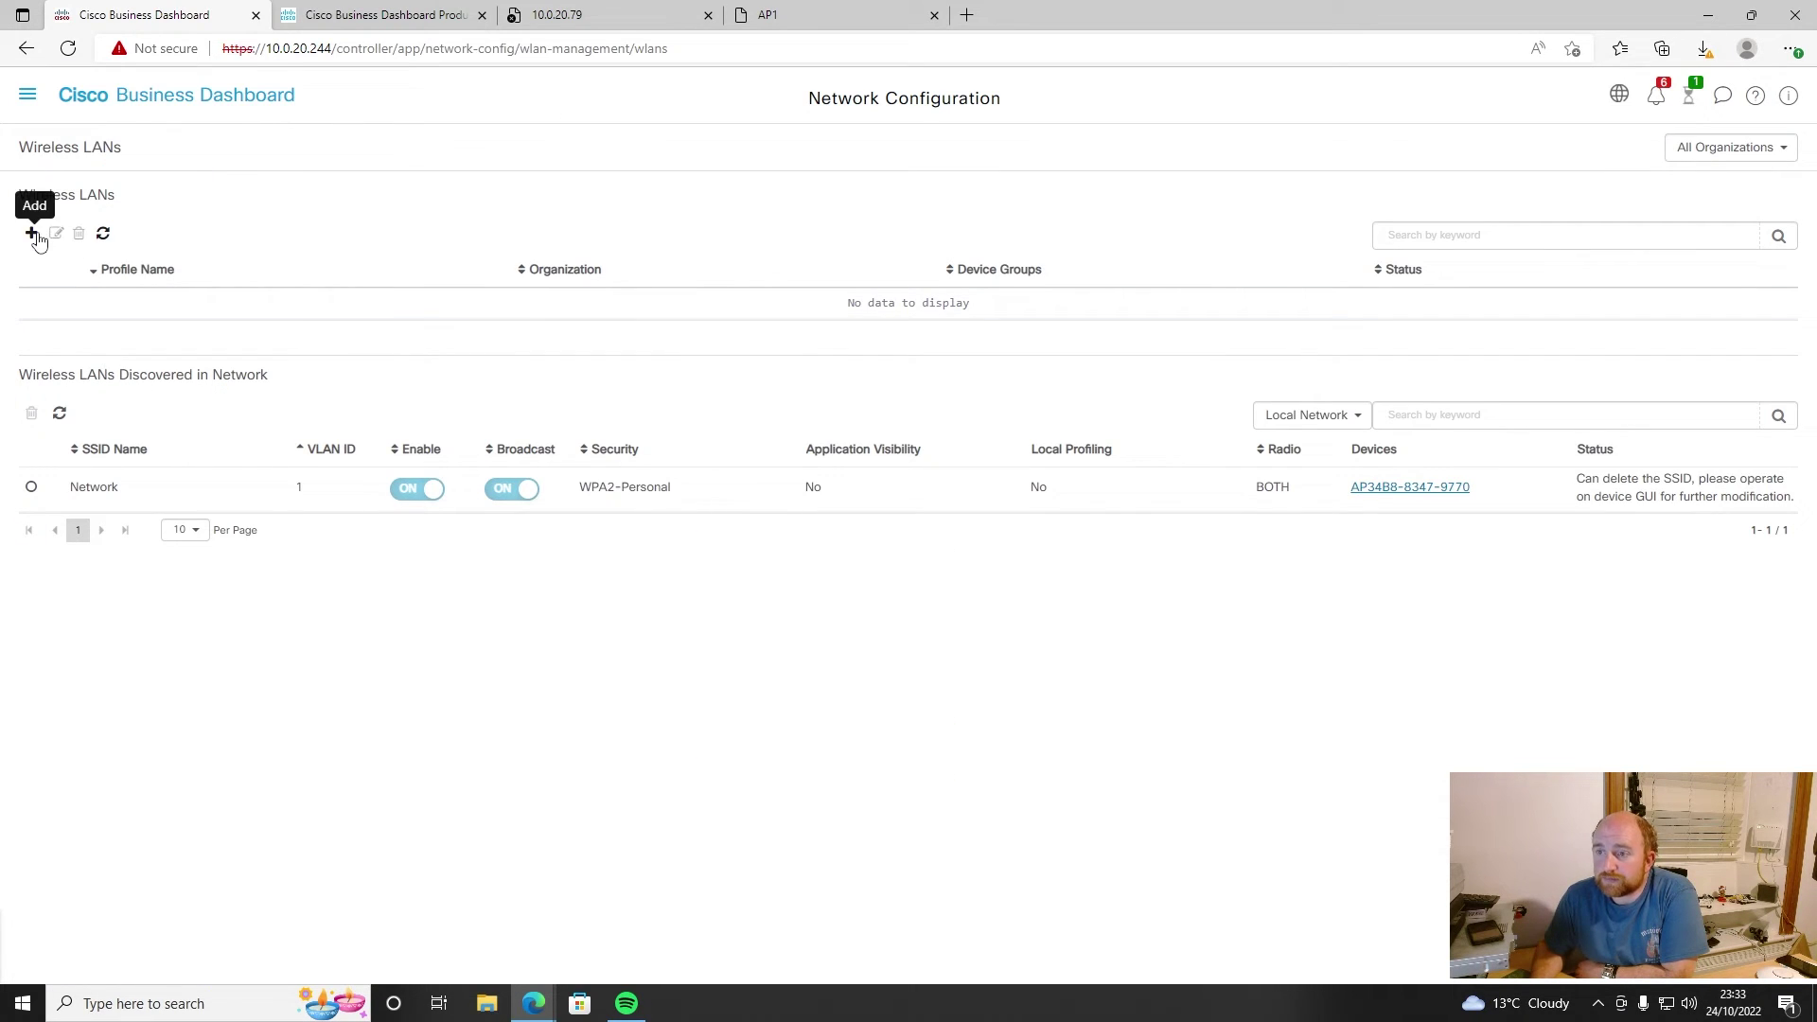
pyautogui.click(31, 233)
# - Name the WLAN profile 'New Network' and assign it to the Default group
pyautogui.click(311, 229)
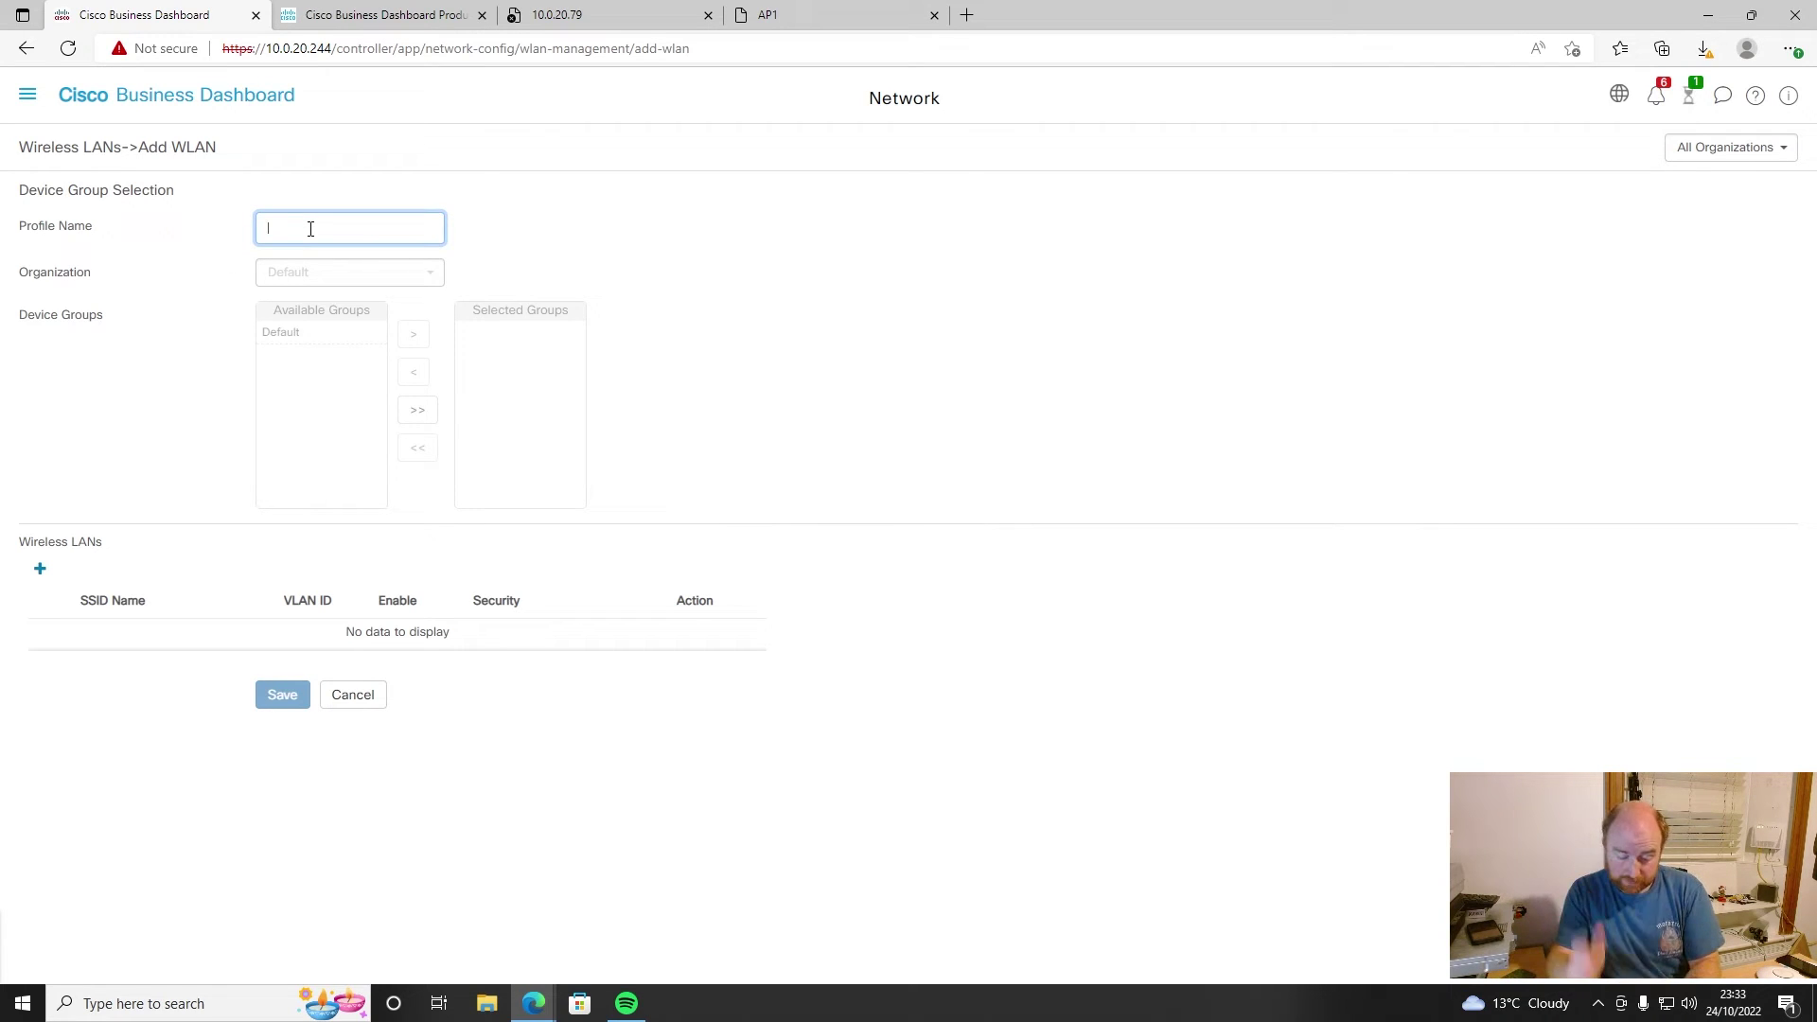
pyautogui.write('New Network')
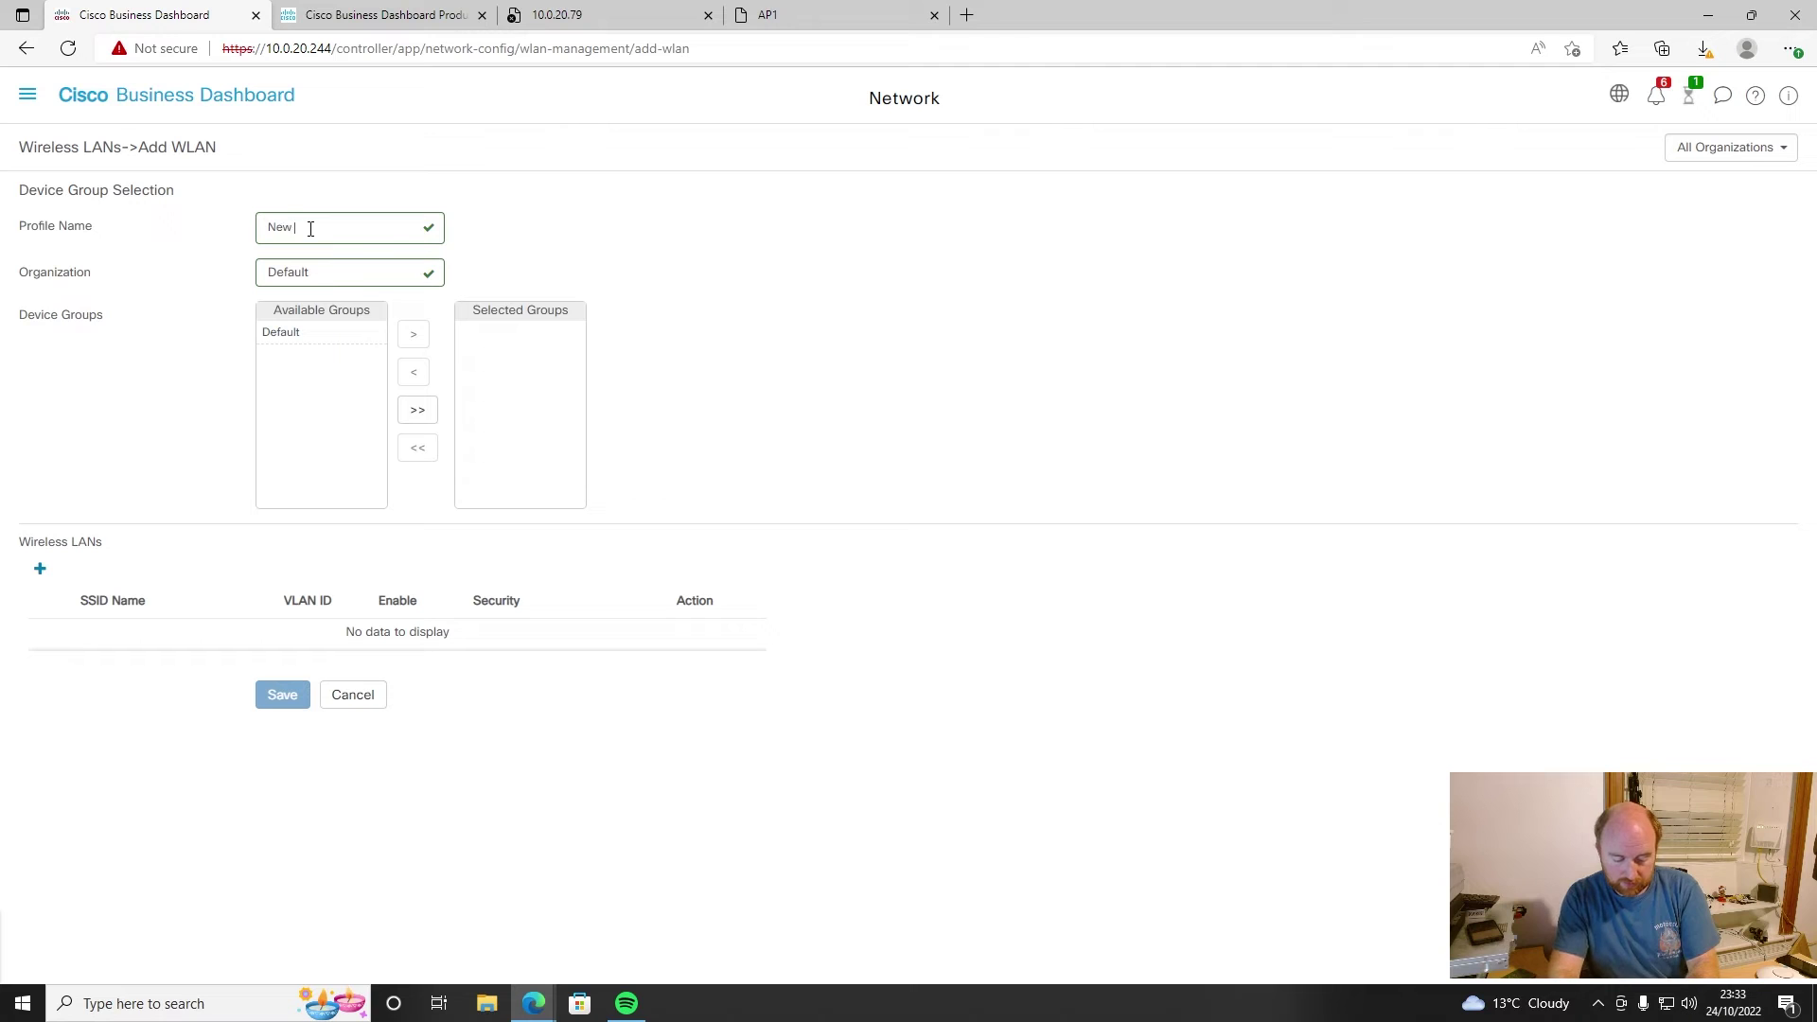
pyautogui.click(342, 333)
pyautogui.click(415, 336)
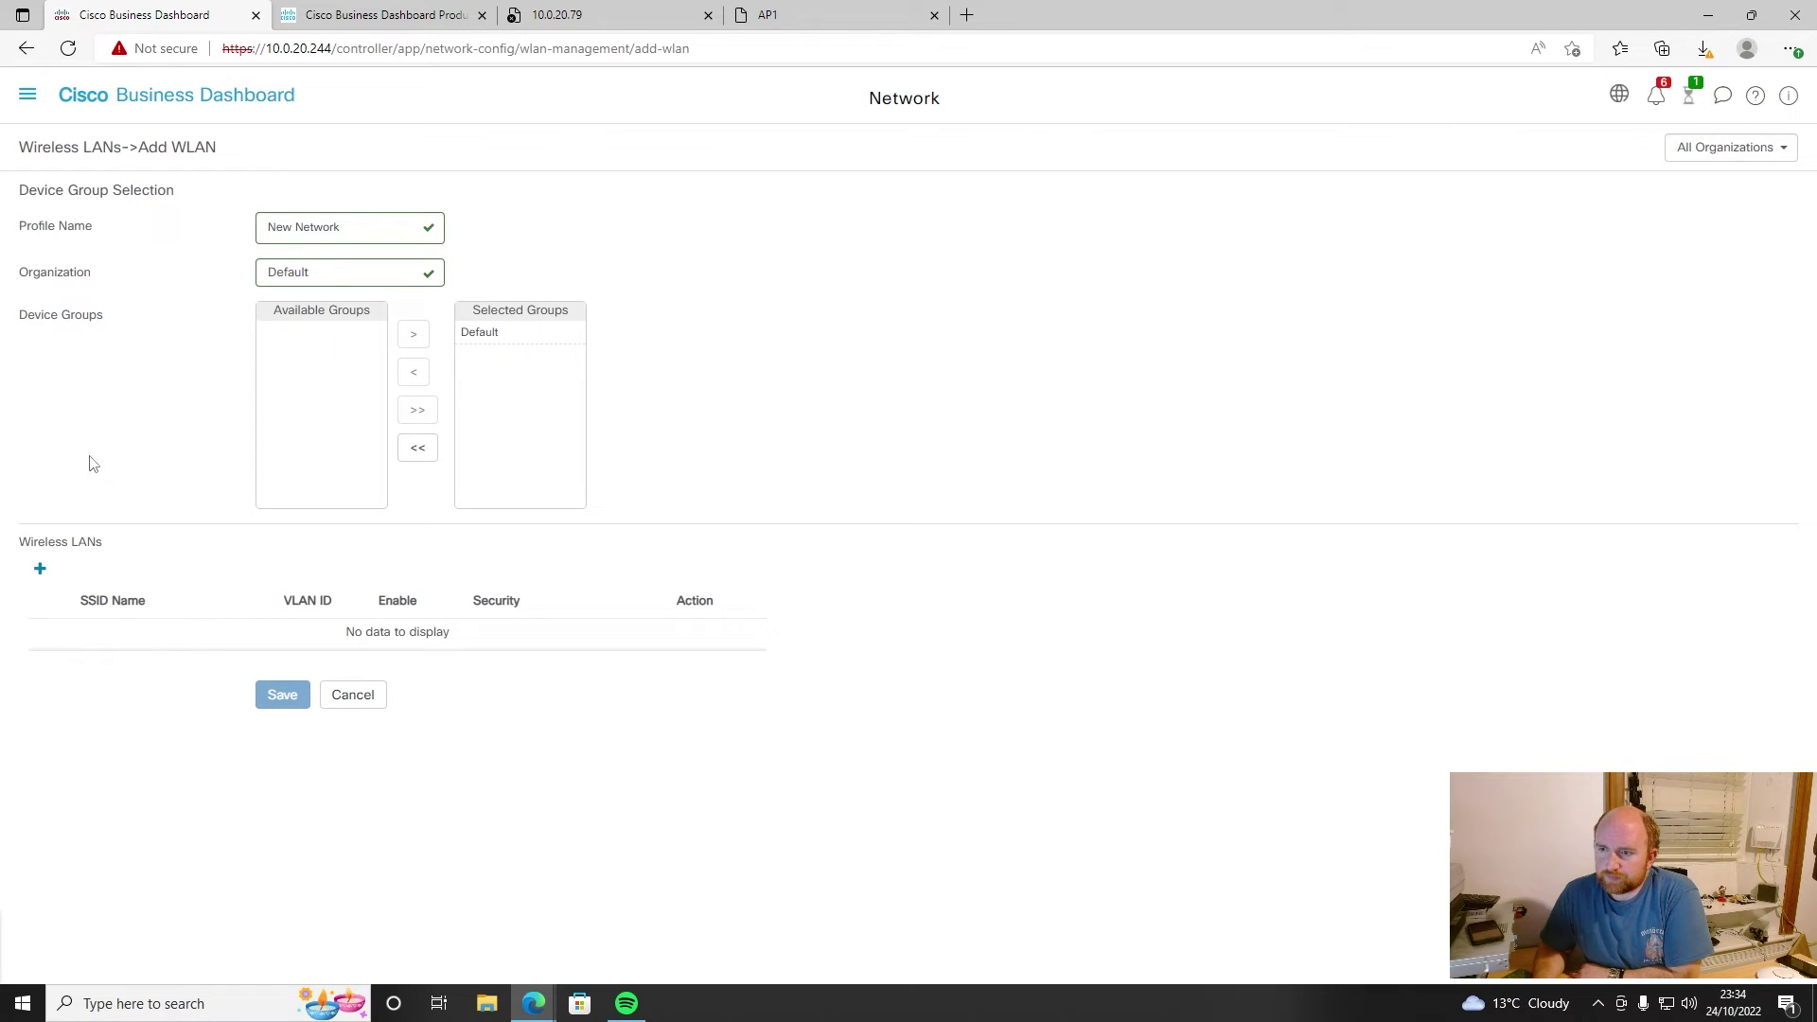
# - Add SSID Cisco on VLAN 1 with WPA-WPA2-Personal security and a preshared key
pyautogui.click(40, 571)
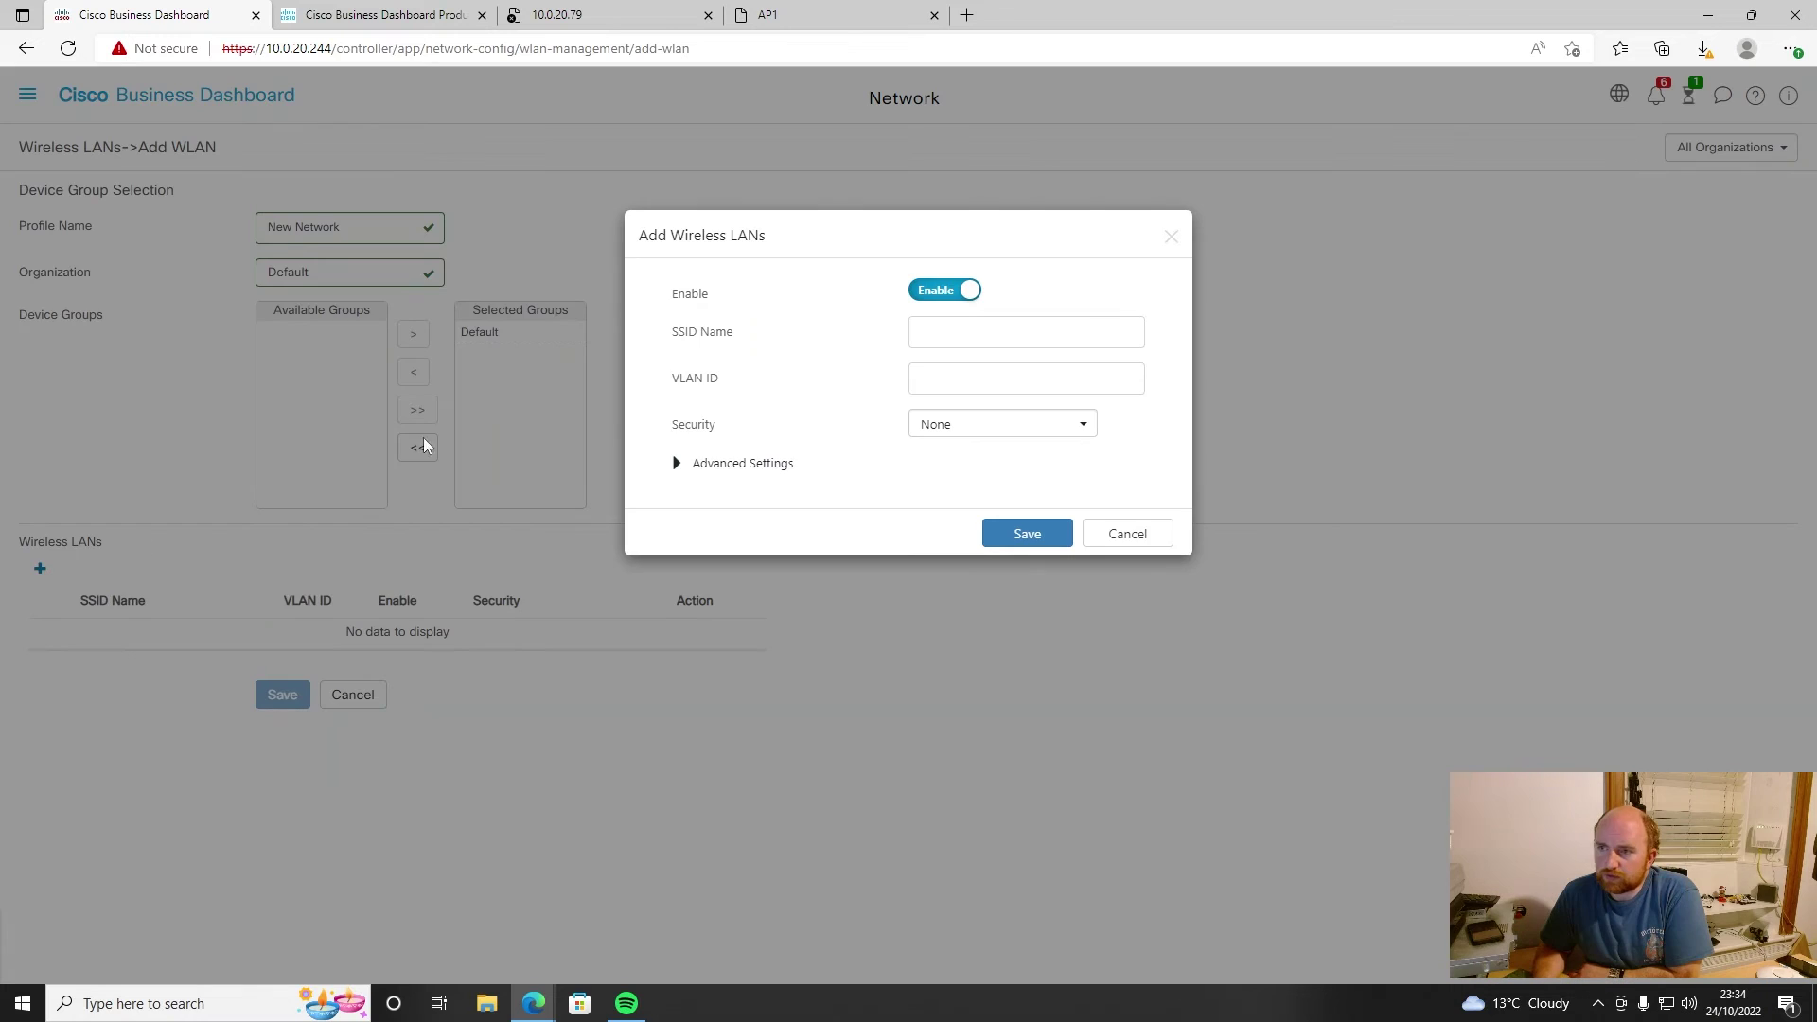
pyautogui.click(964, 329)
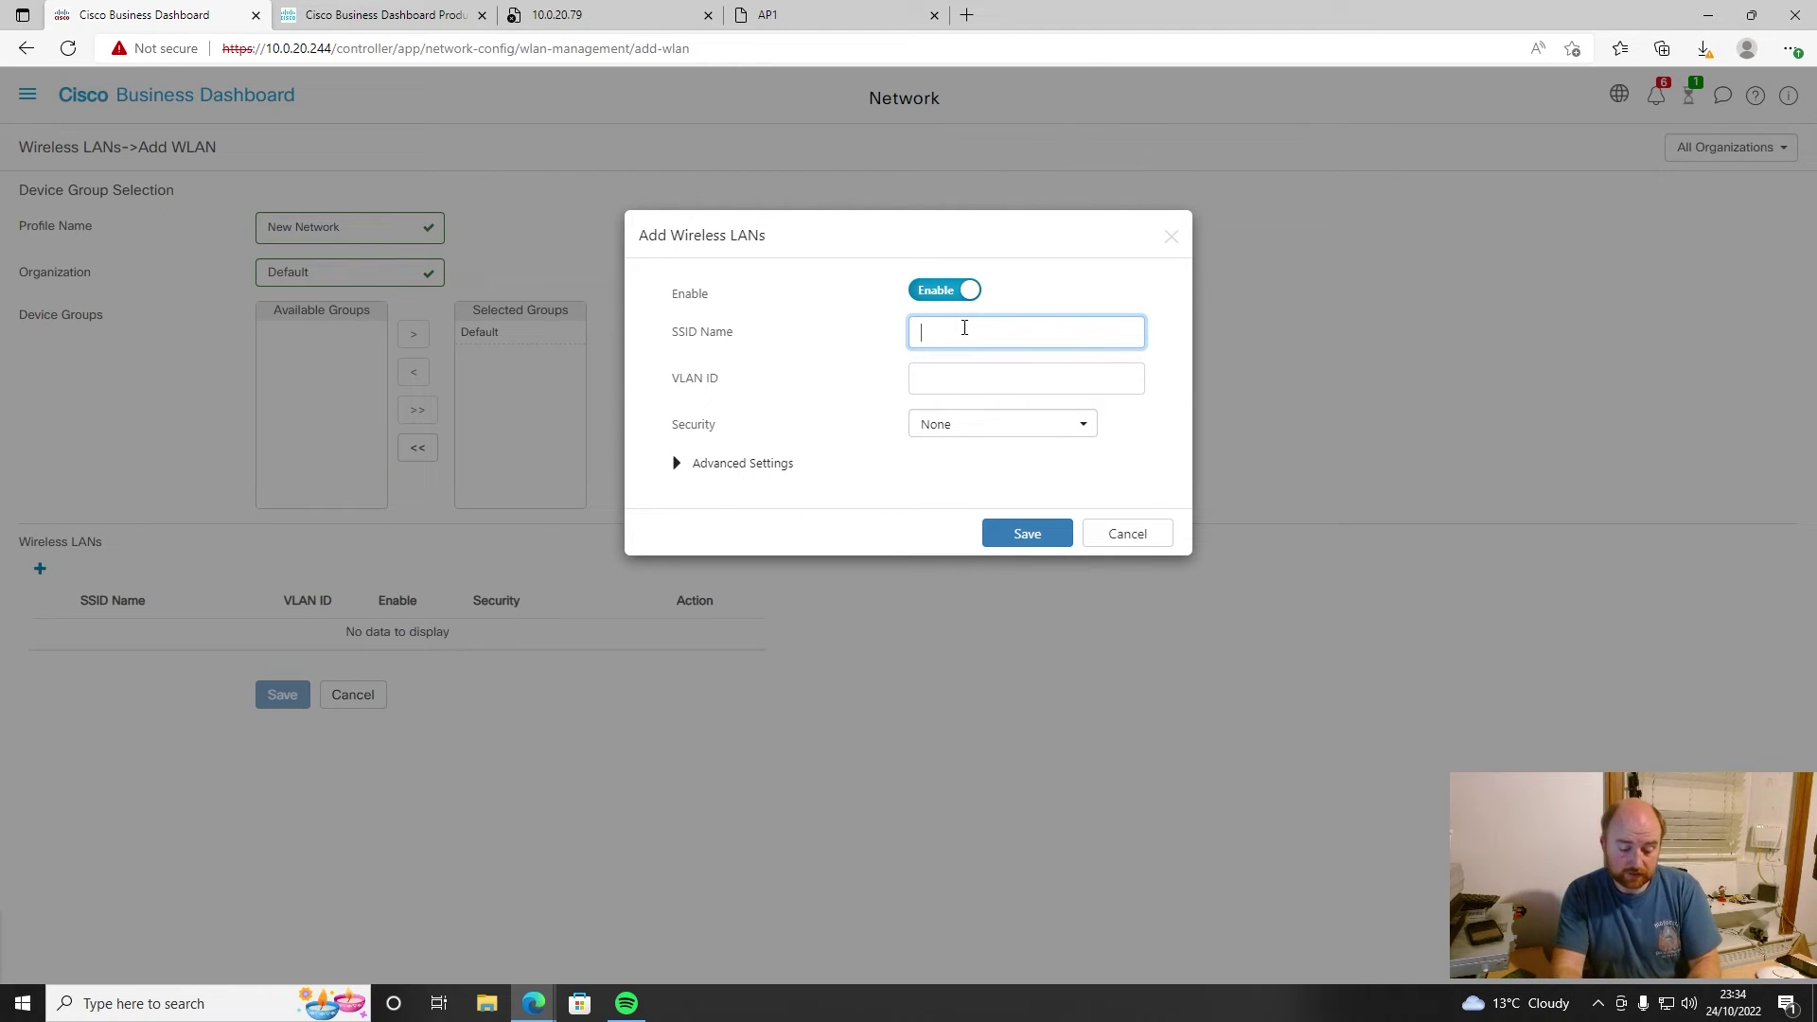
pyautogui.write('Cisco')
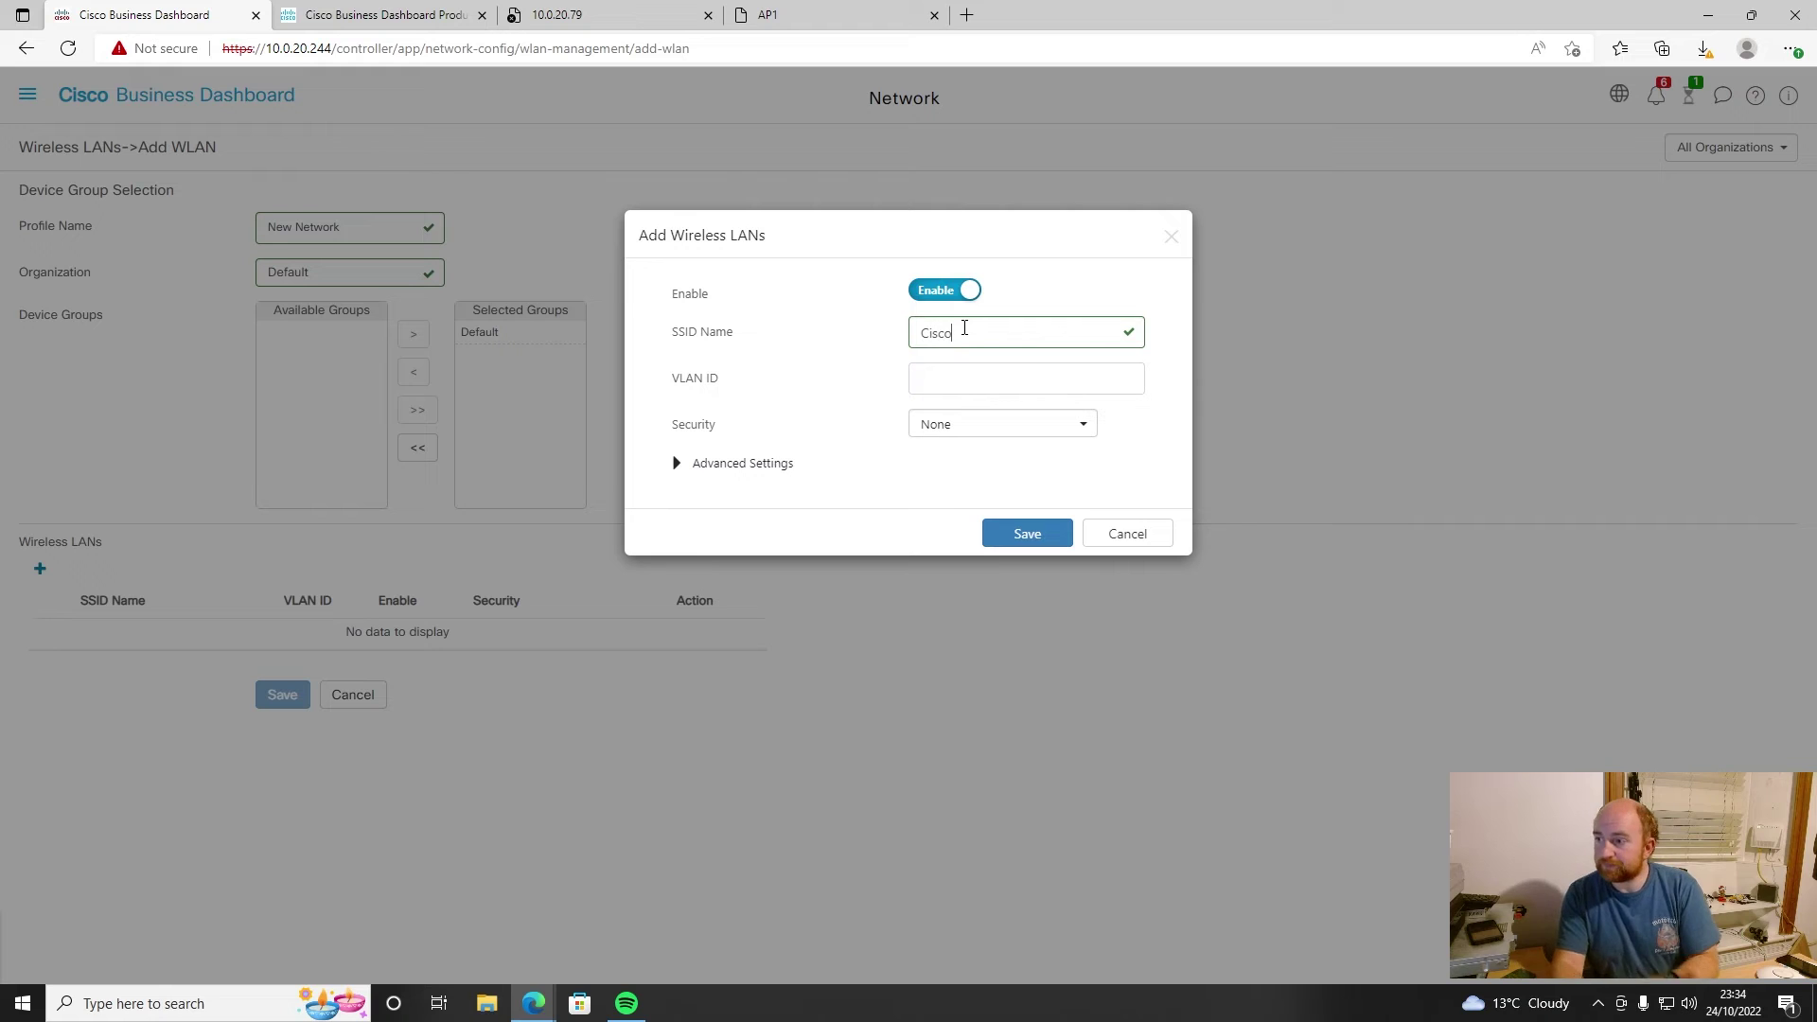
pyautogui.click(971, 380)
pyautogui.write('1')
pyautogui.click(978, 431)
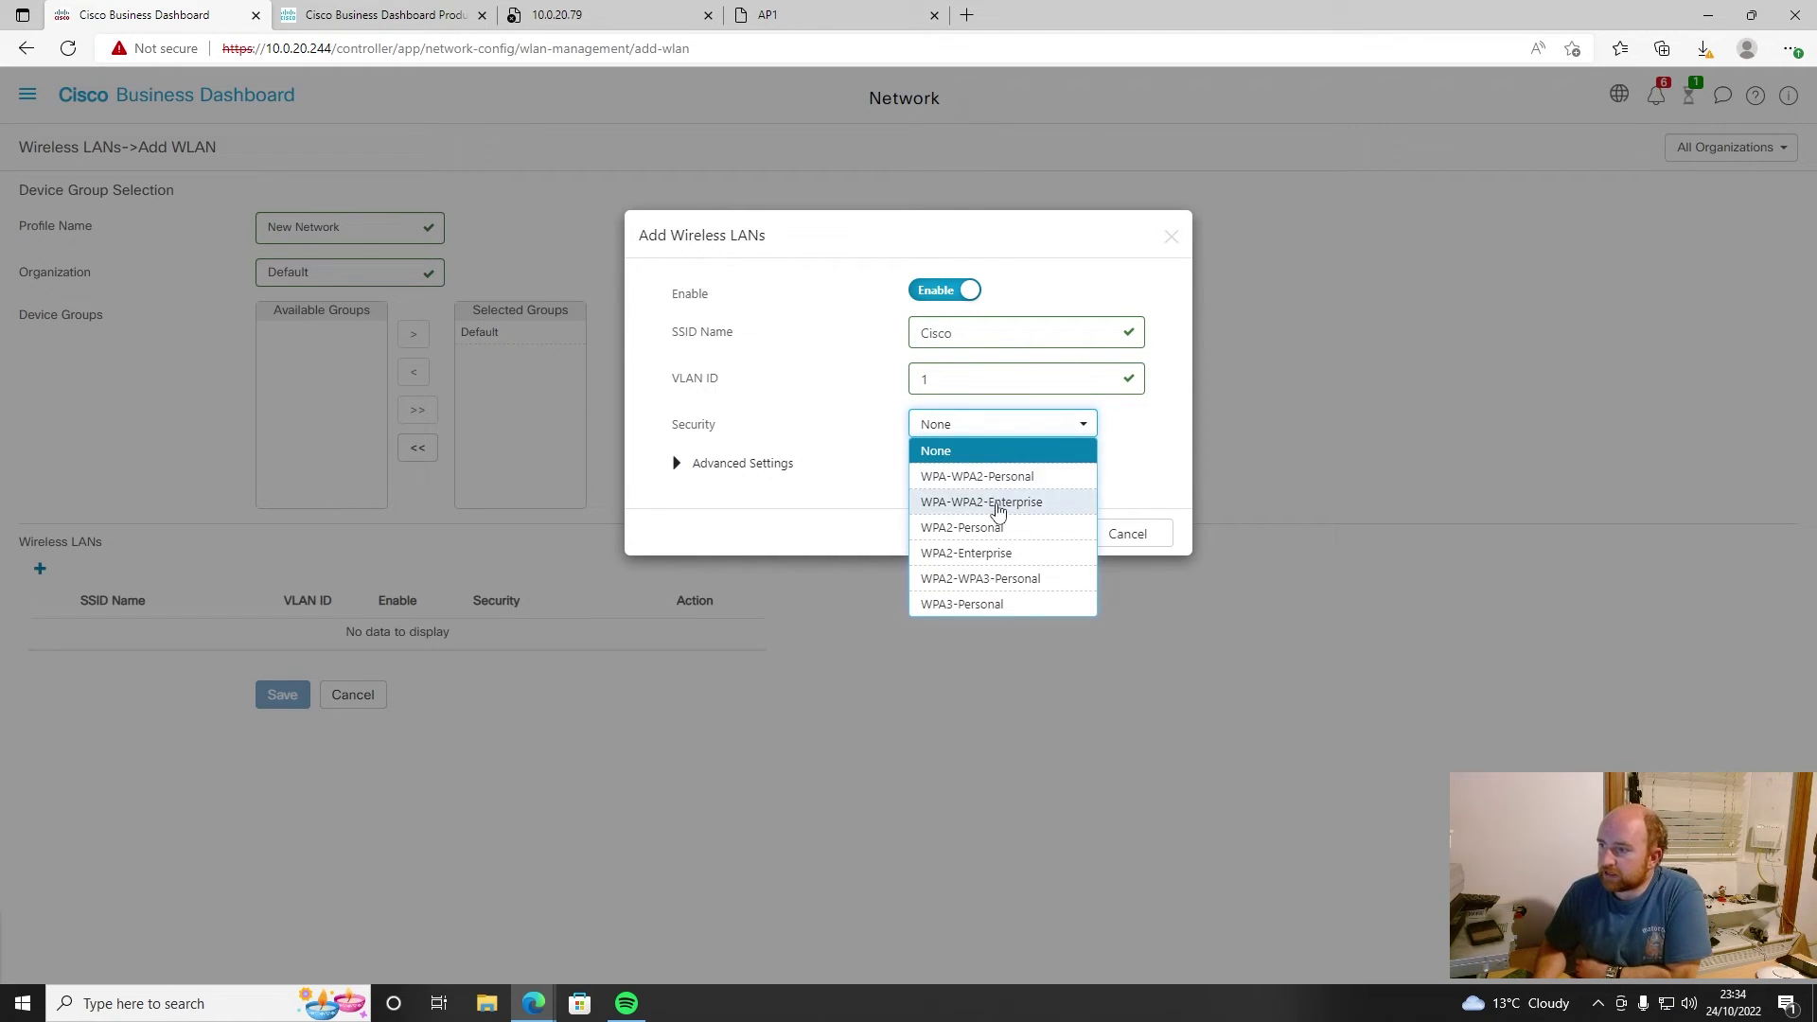
pyautogui.click(1018, 478)
pyautogui.click(979, 454)
pyautogui.write('cisco123')
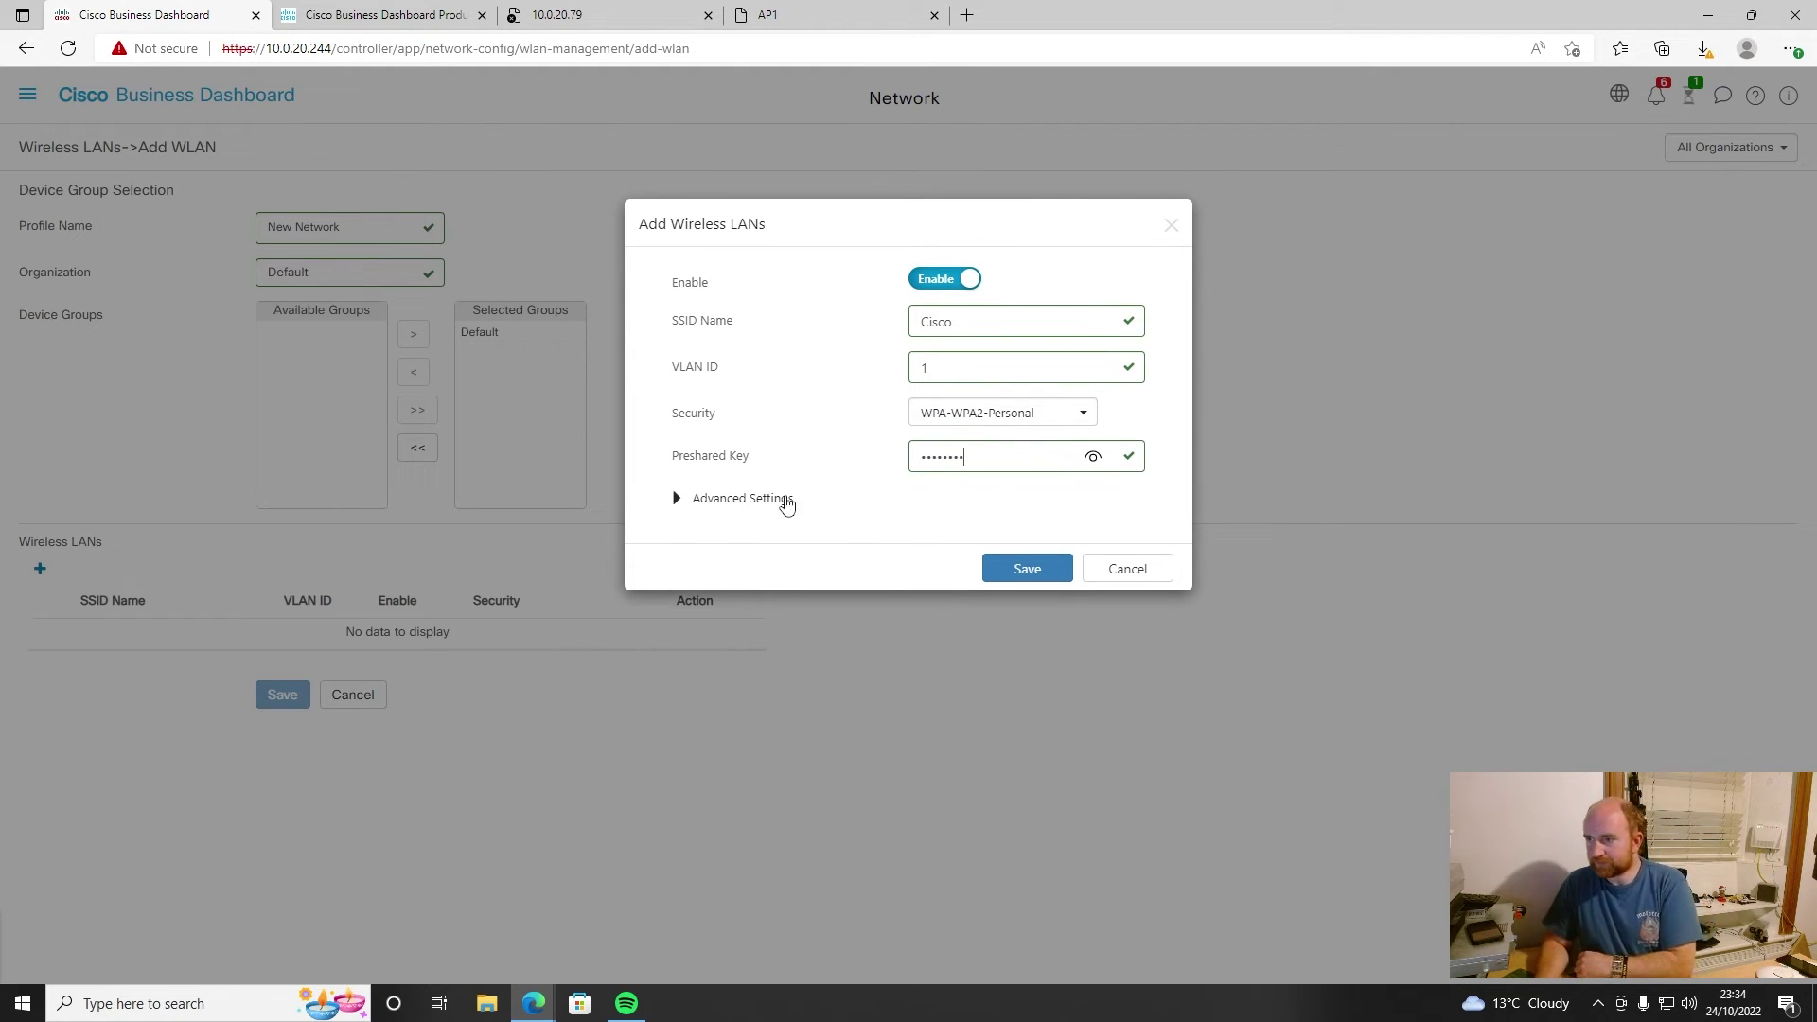
# - Keep both radio bands in the advanced settings, then save the SSID and the New Network profile
pyautogui.click(785, 509)
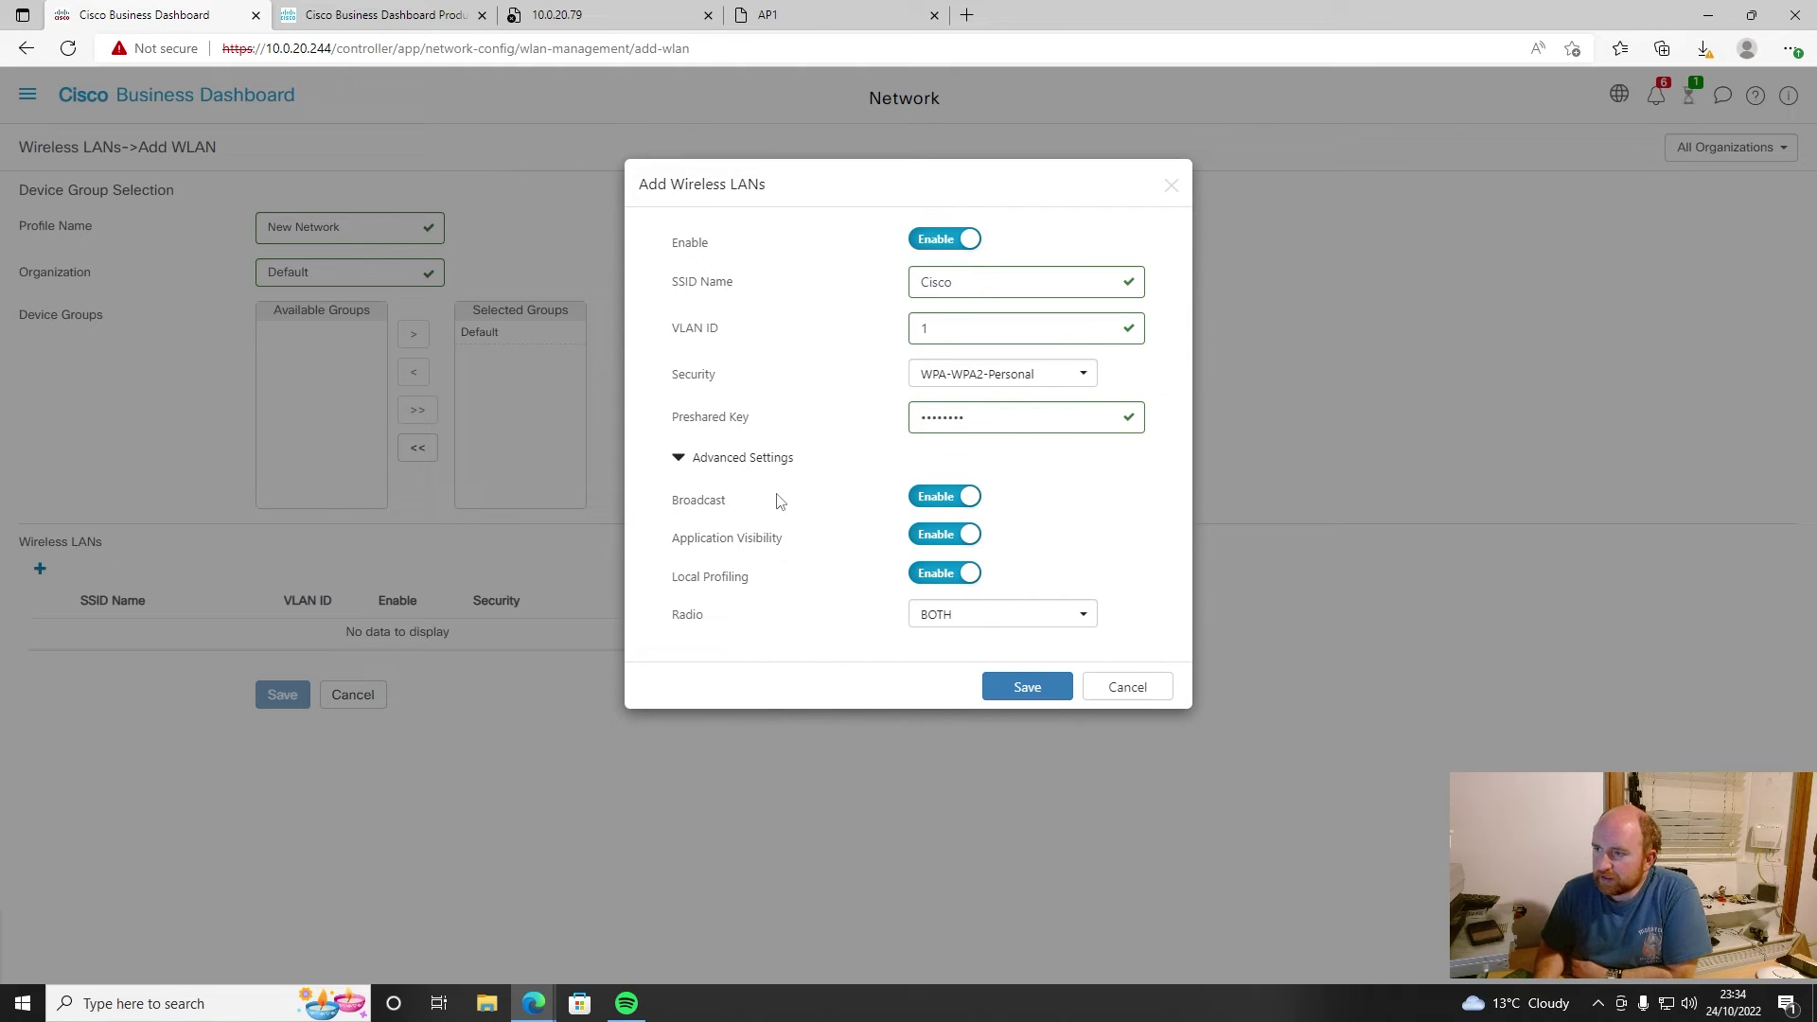
pyautogui.click(986, 621)
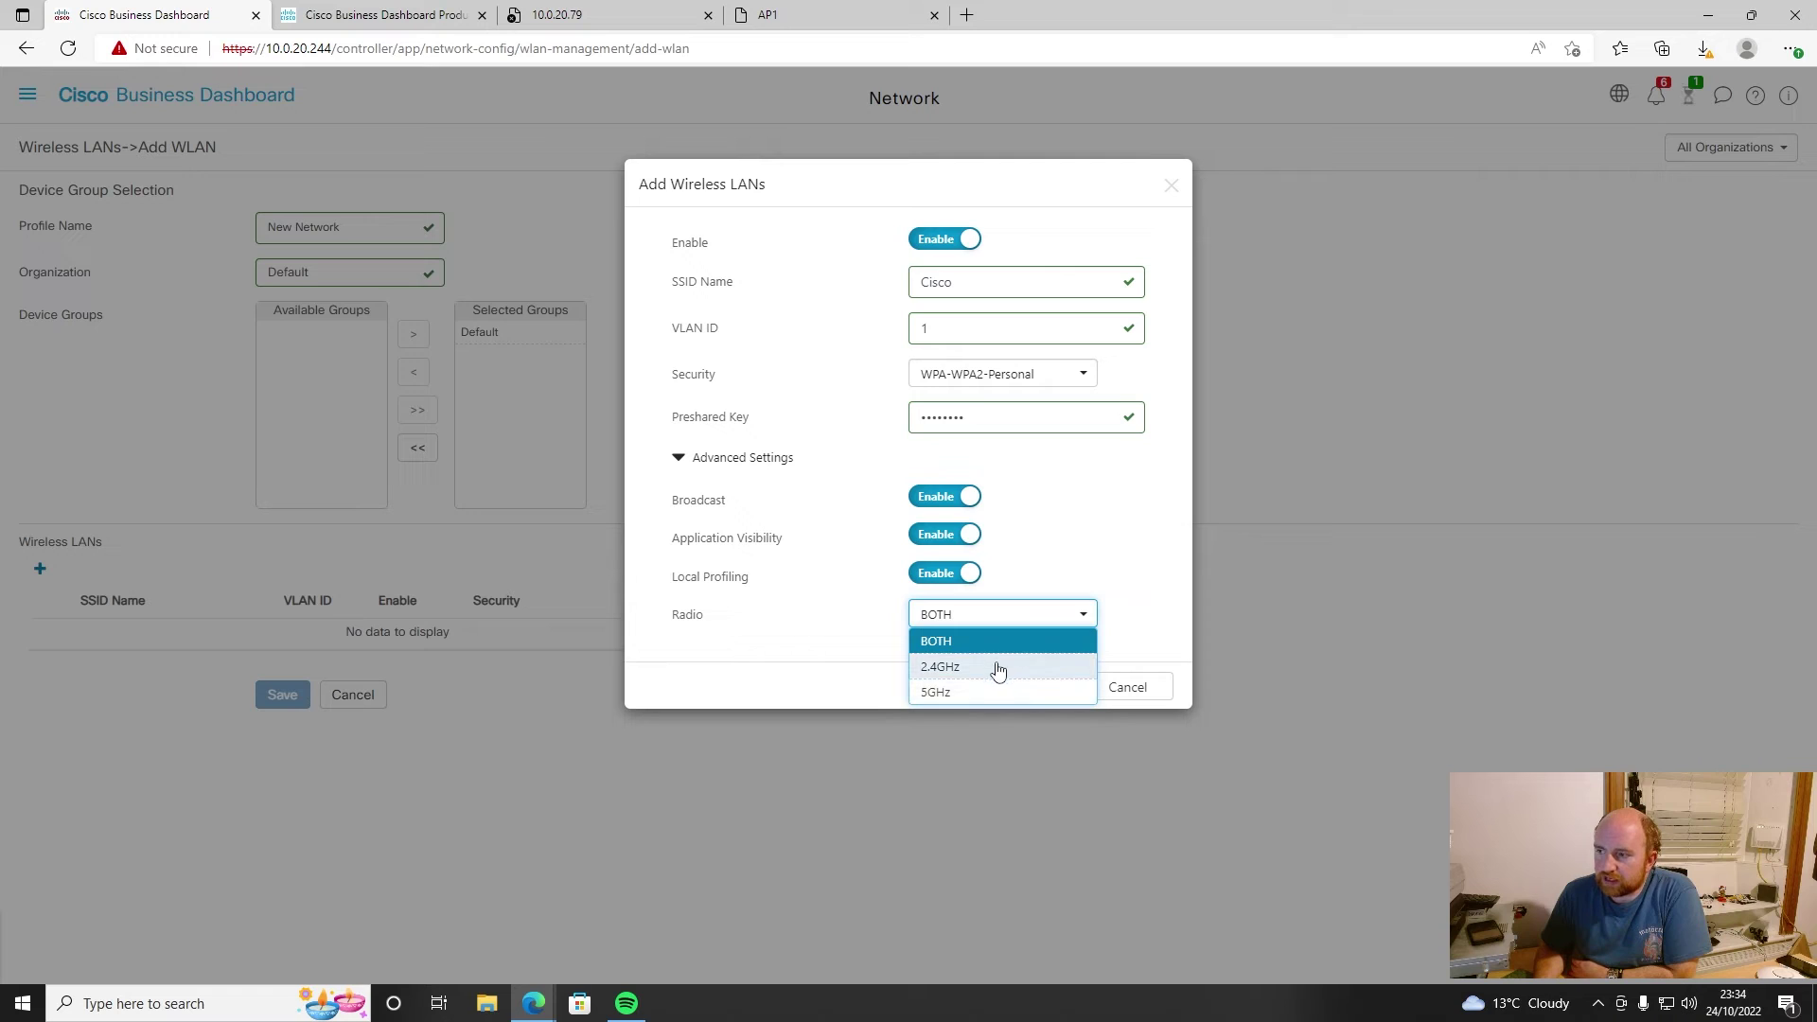
pyautogui.click(755, 610)
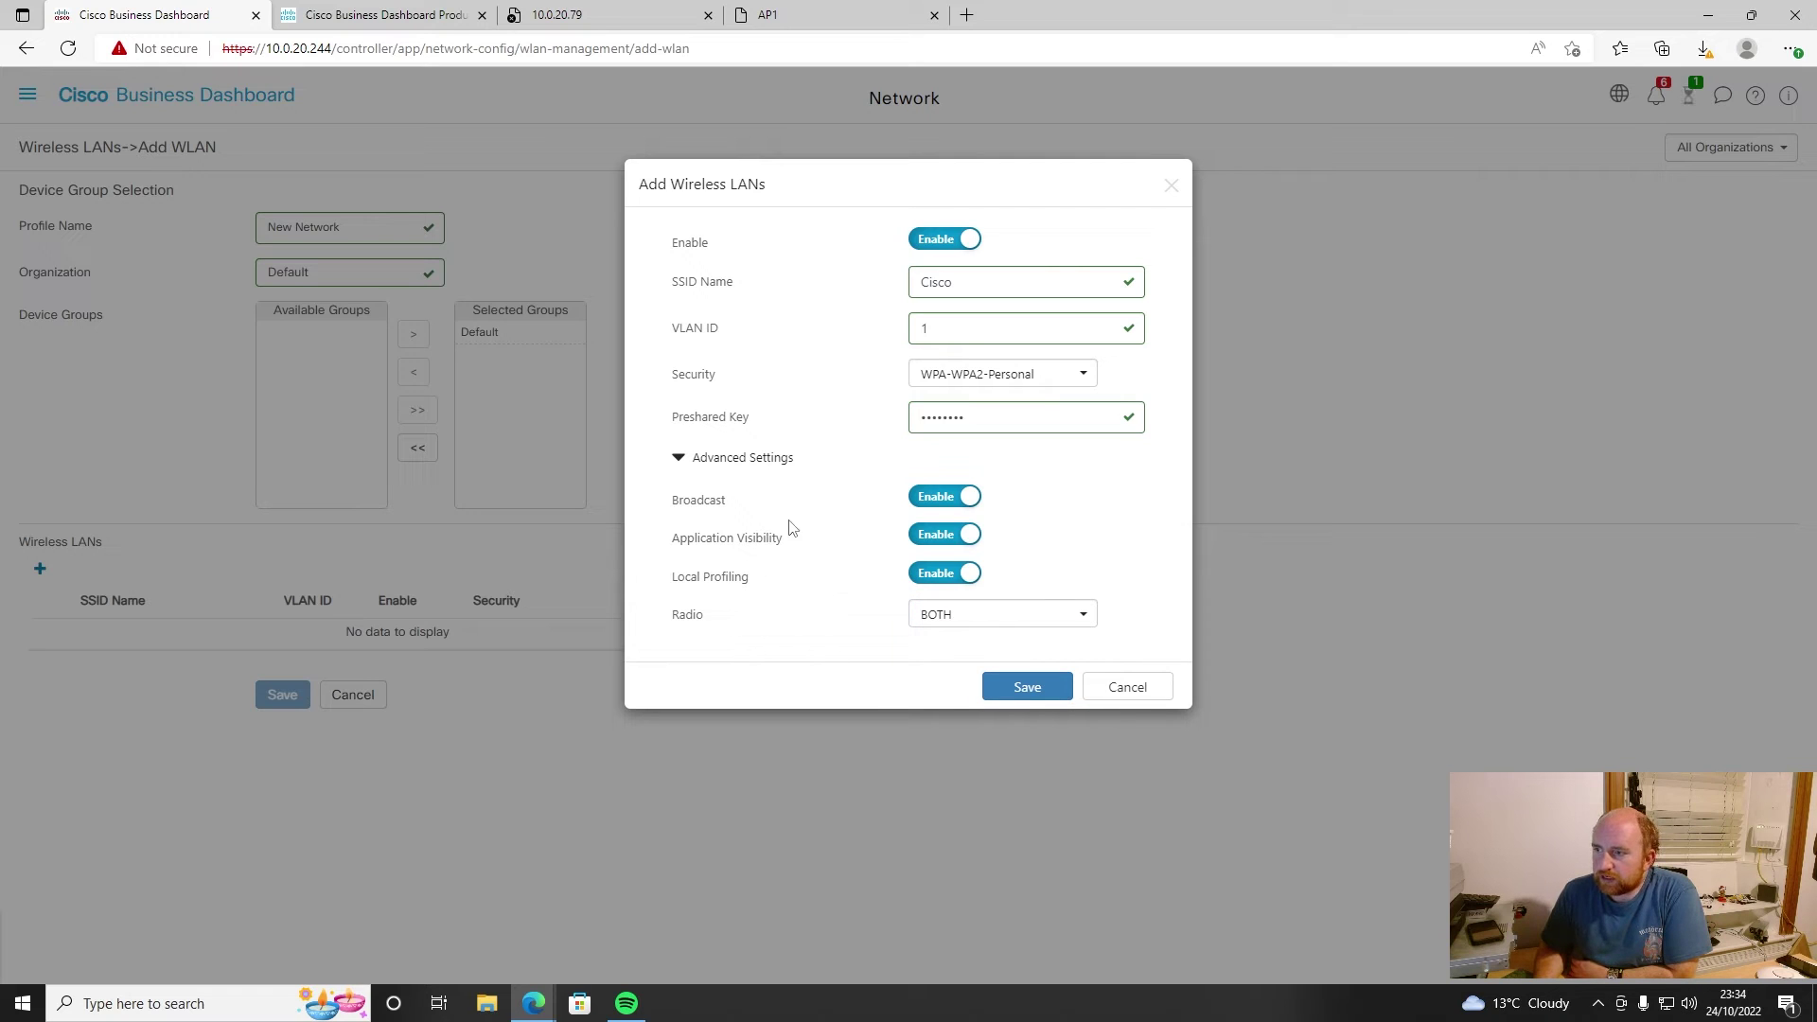
pyautogui.click(1005, 685)
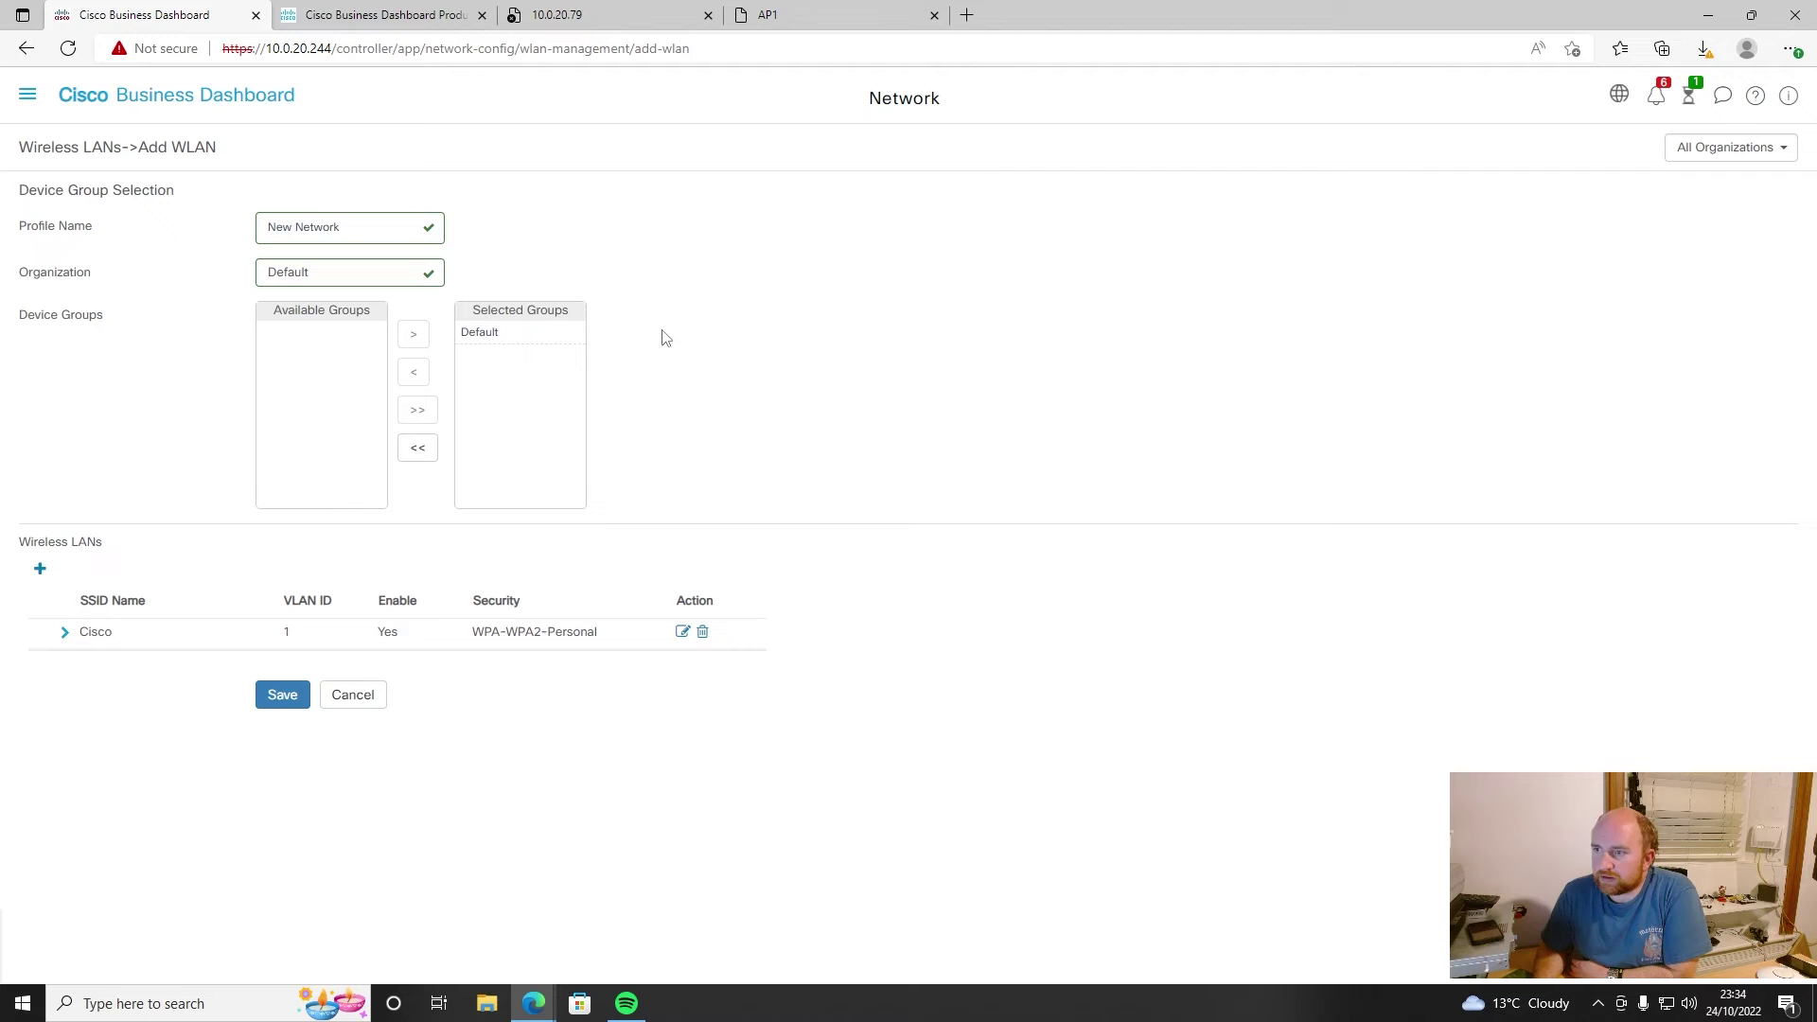
pyautogui.click(274, 695)
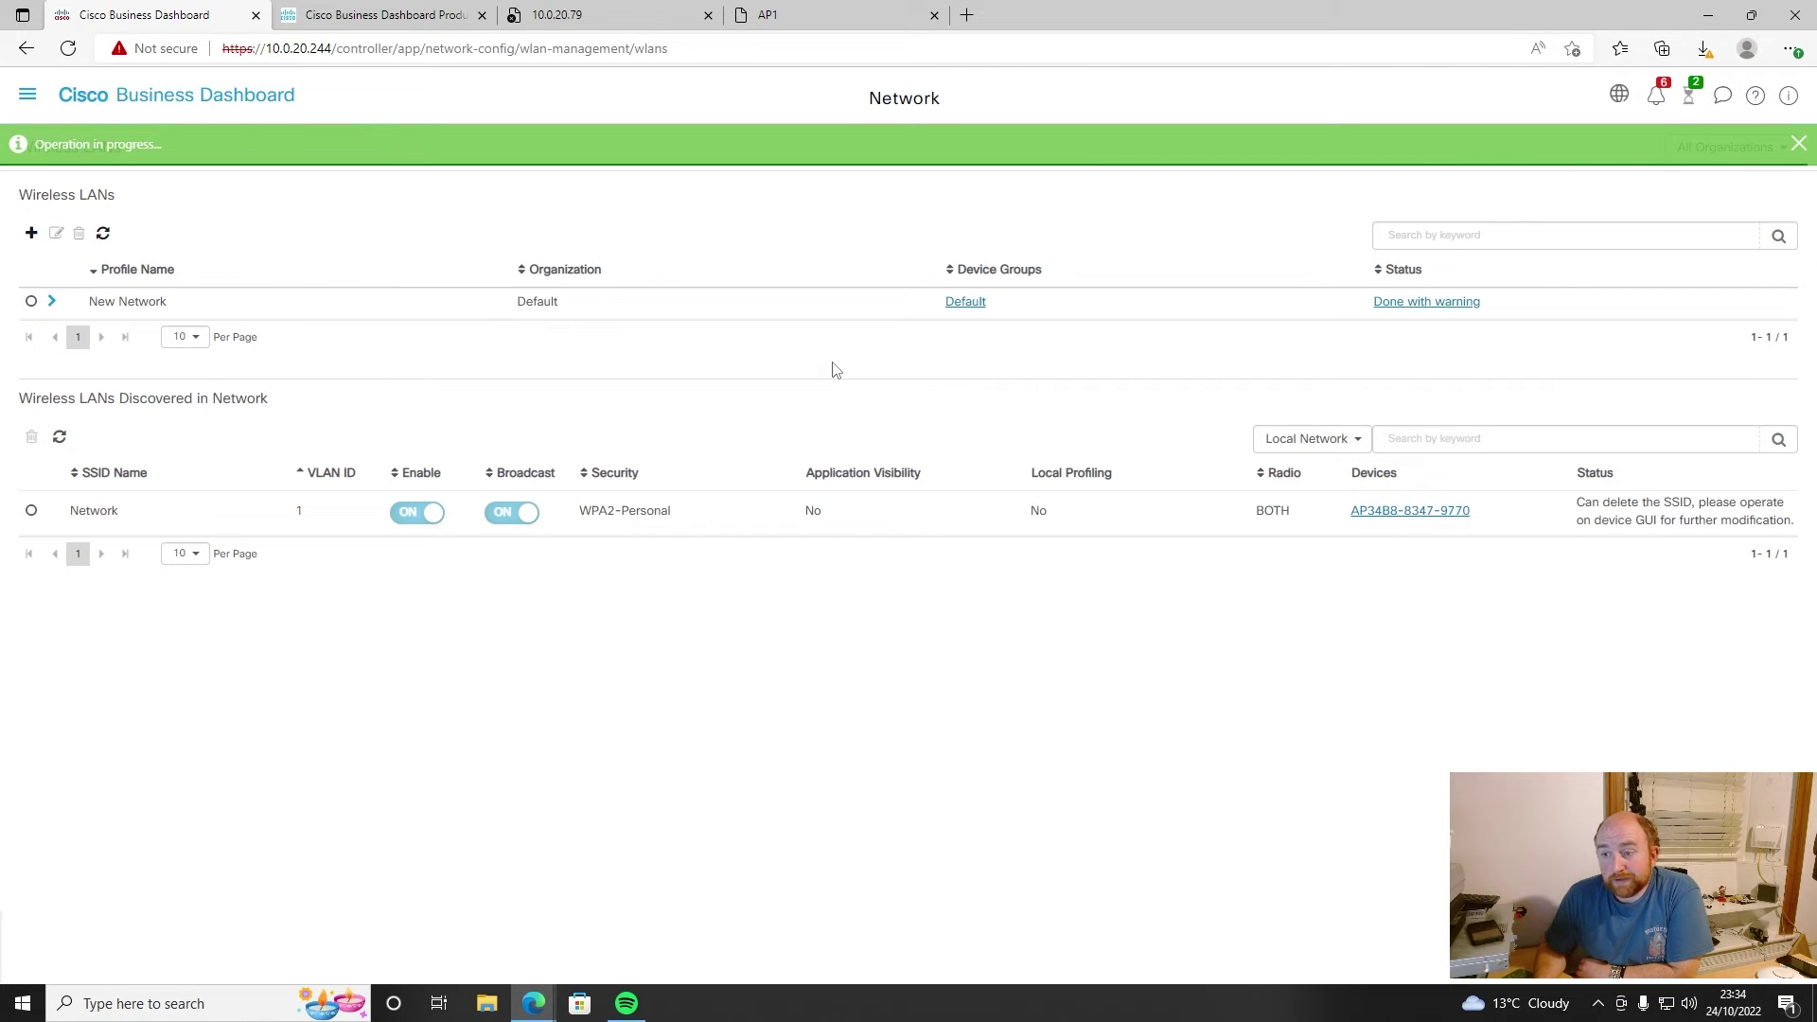
# - Open the Configure device WLAN settings job that ended in Warning, then return to the full Jobs list
pyautogui.click(1689, 95)
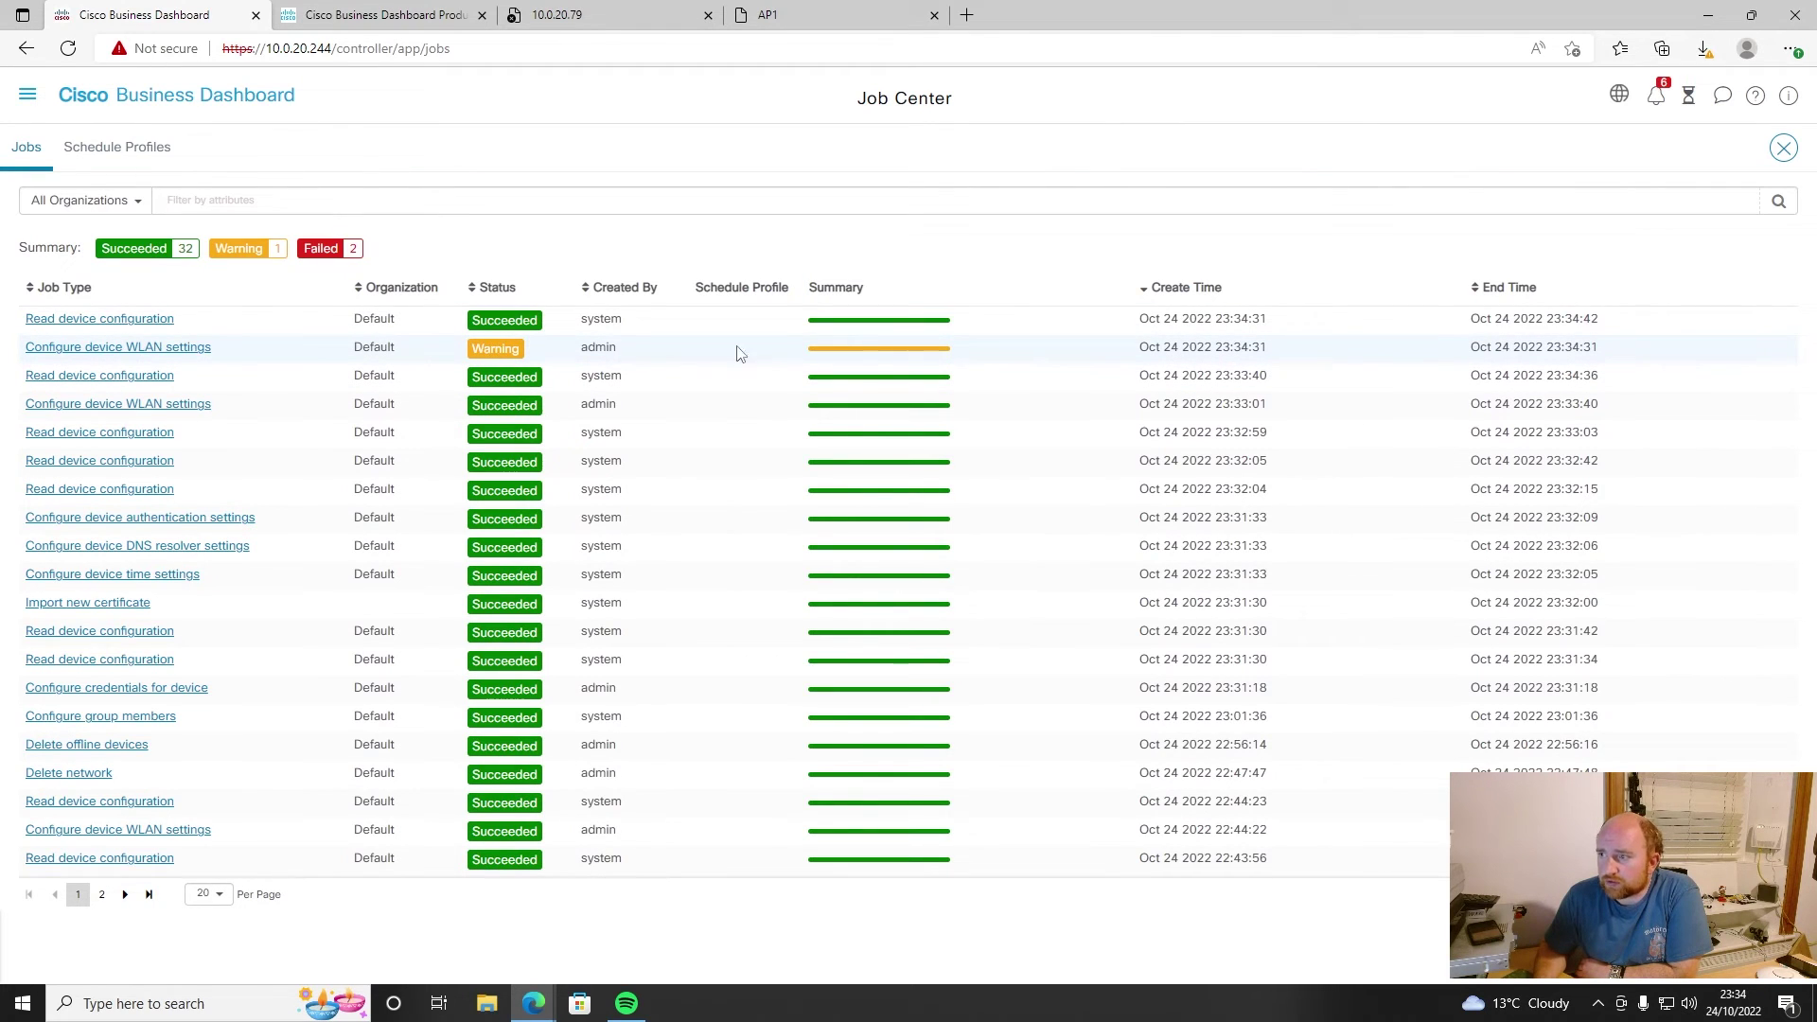
pyautogui.click(176, 349)
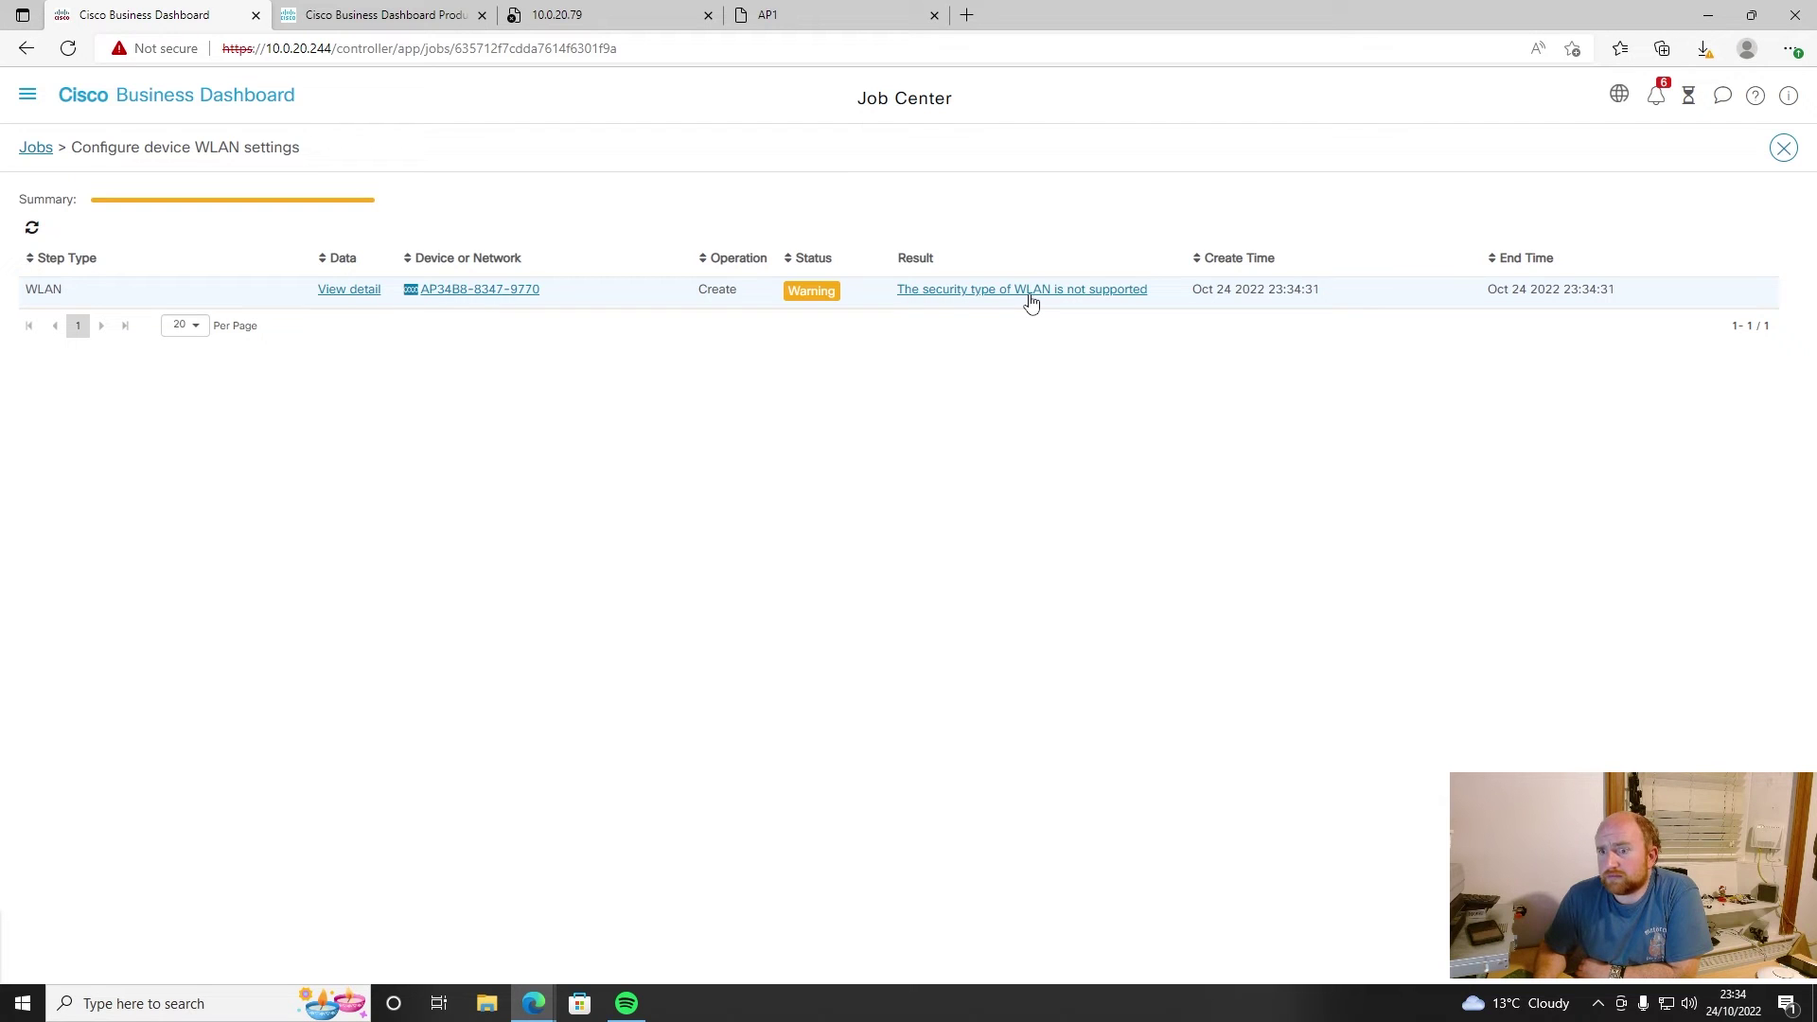
pyautogui.click(1688, 97)
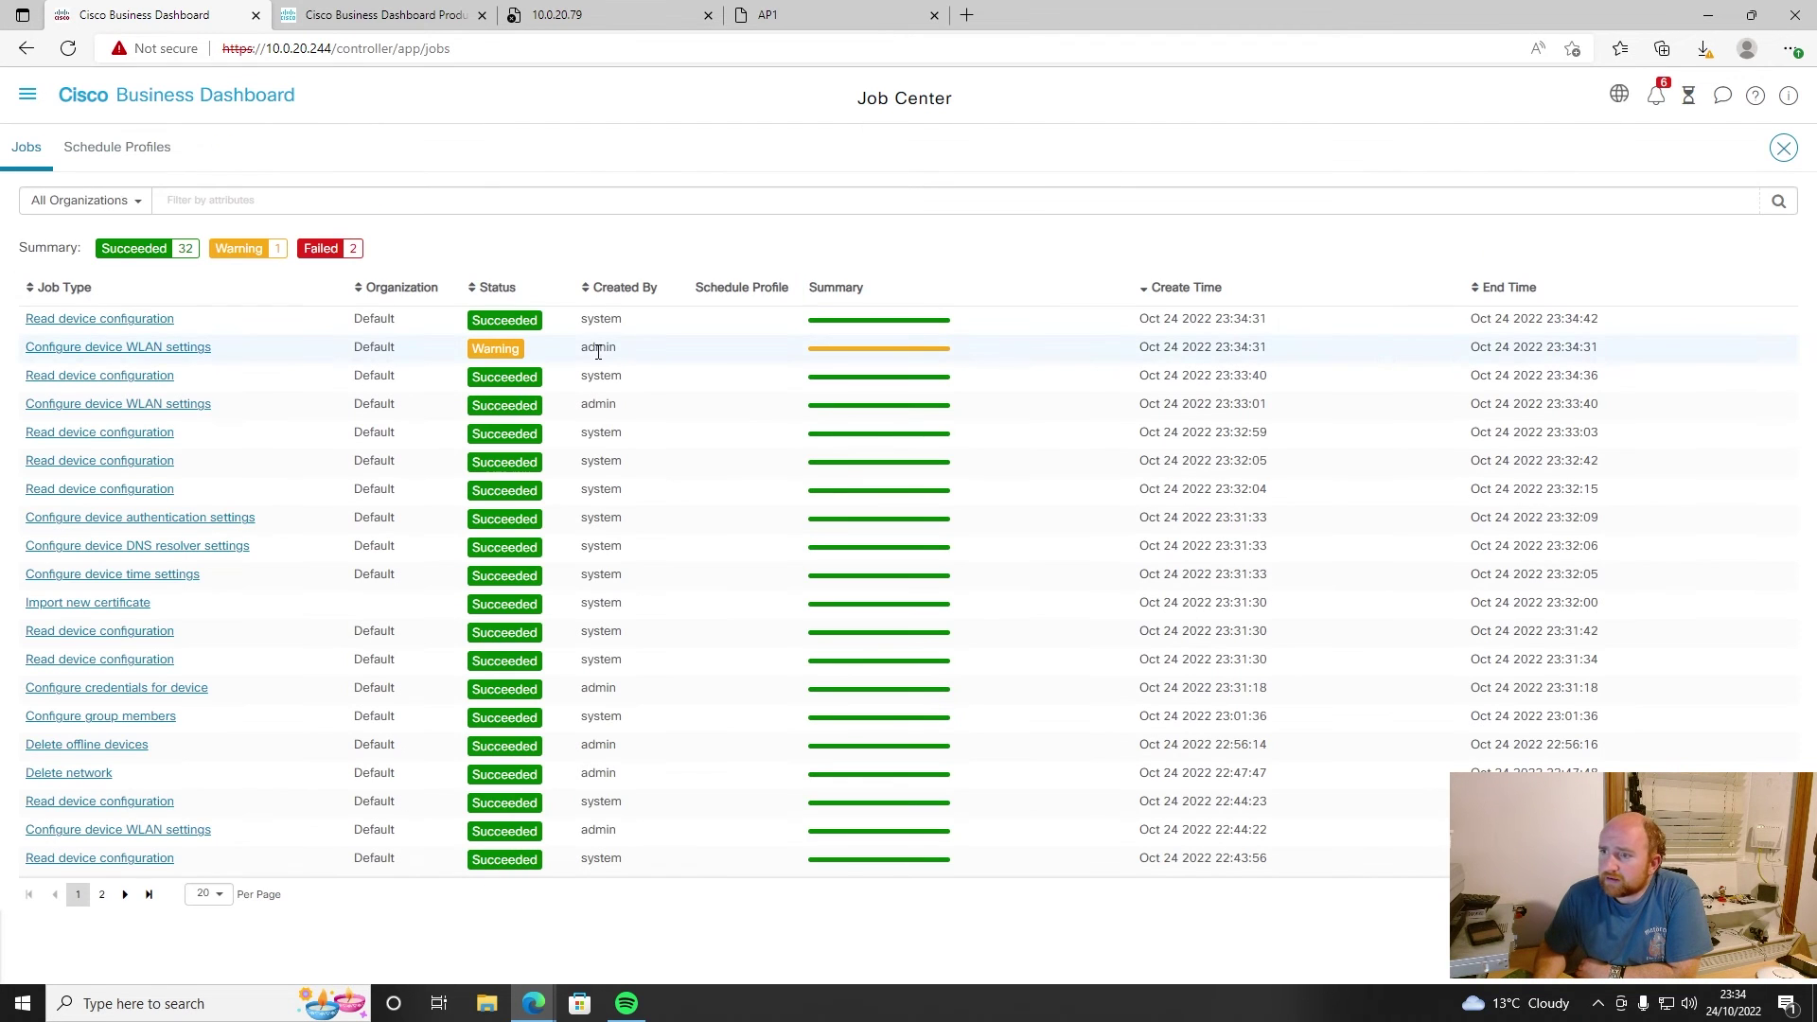
pyautogui.click(29, 97)
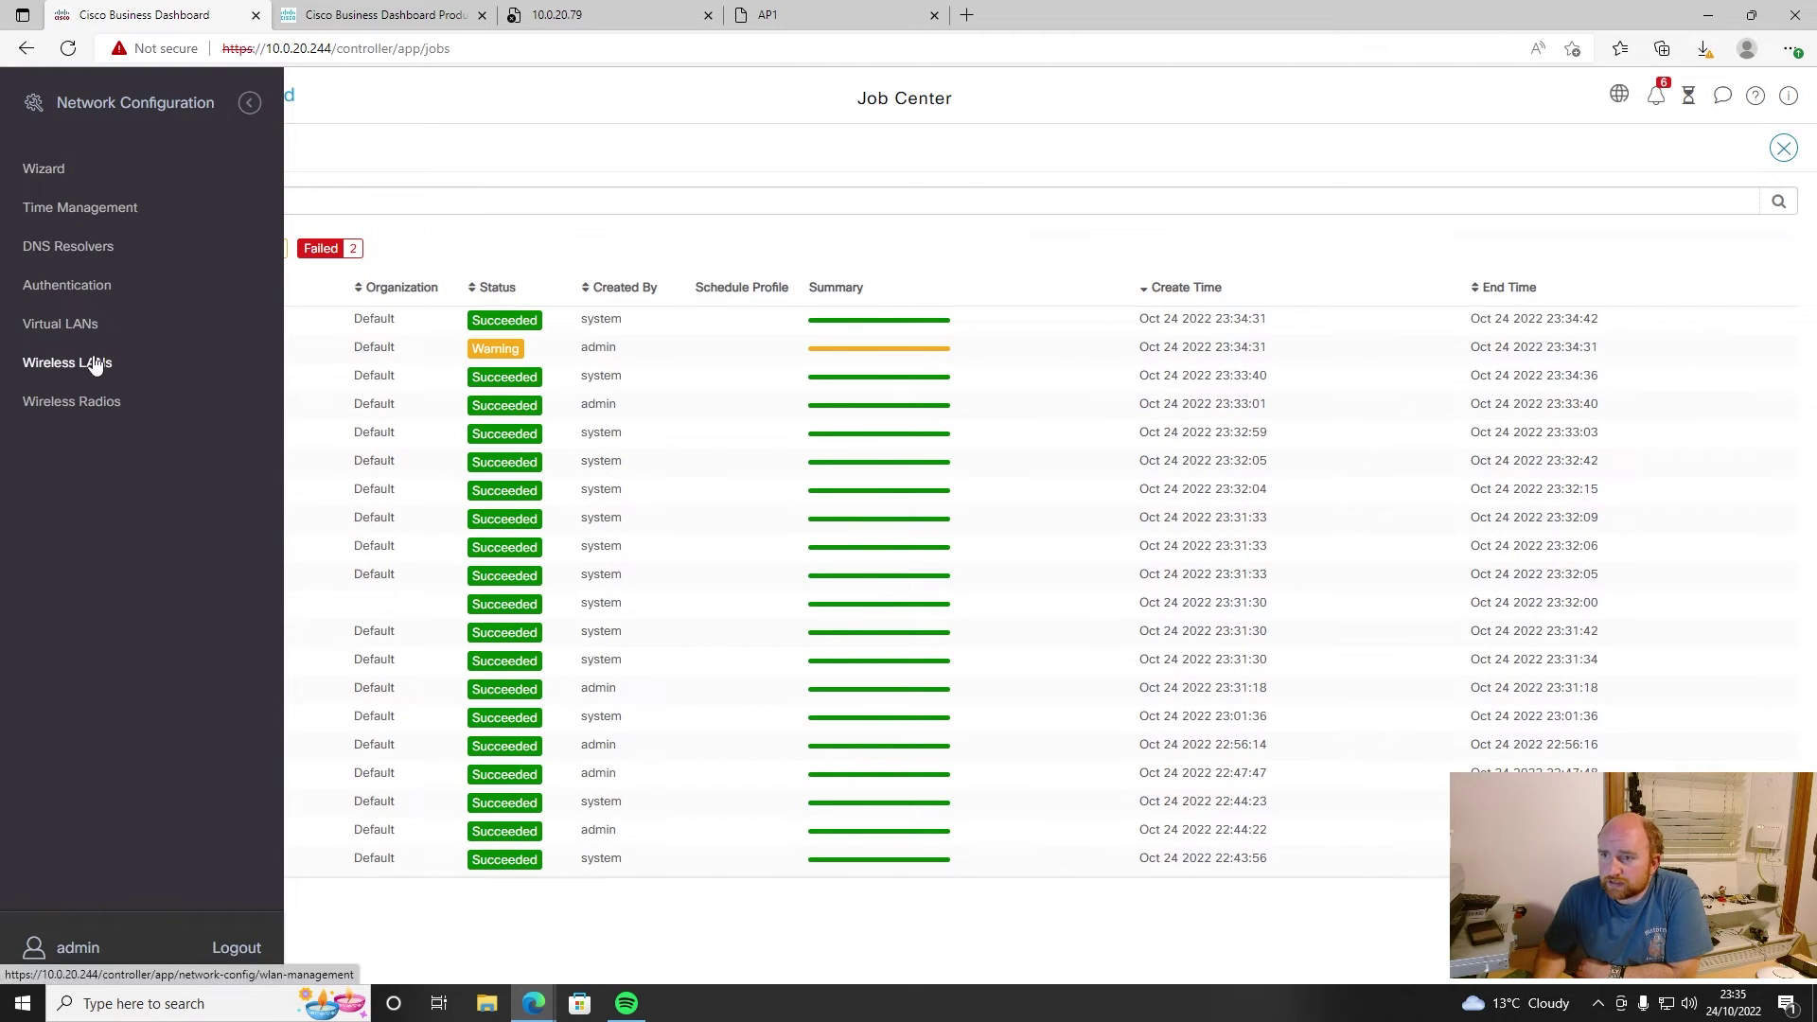
# - Change the New Network profile's Cisco SSID to WPA2-Personal security and update the devices
pyautogui.click(96, 365)
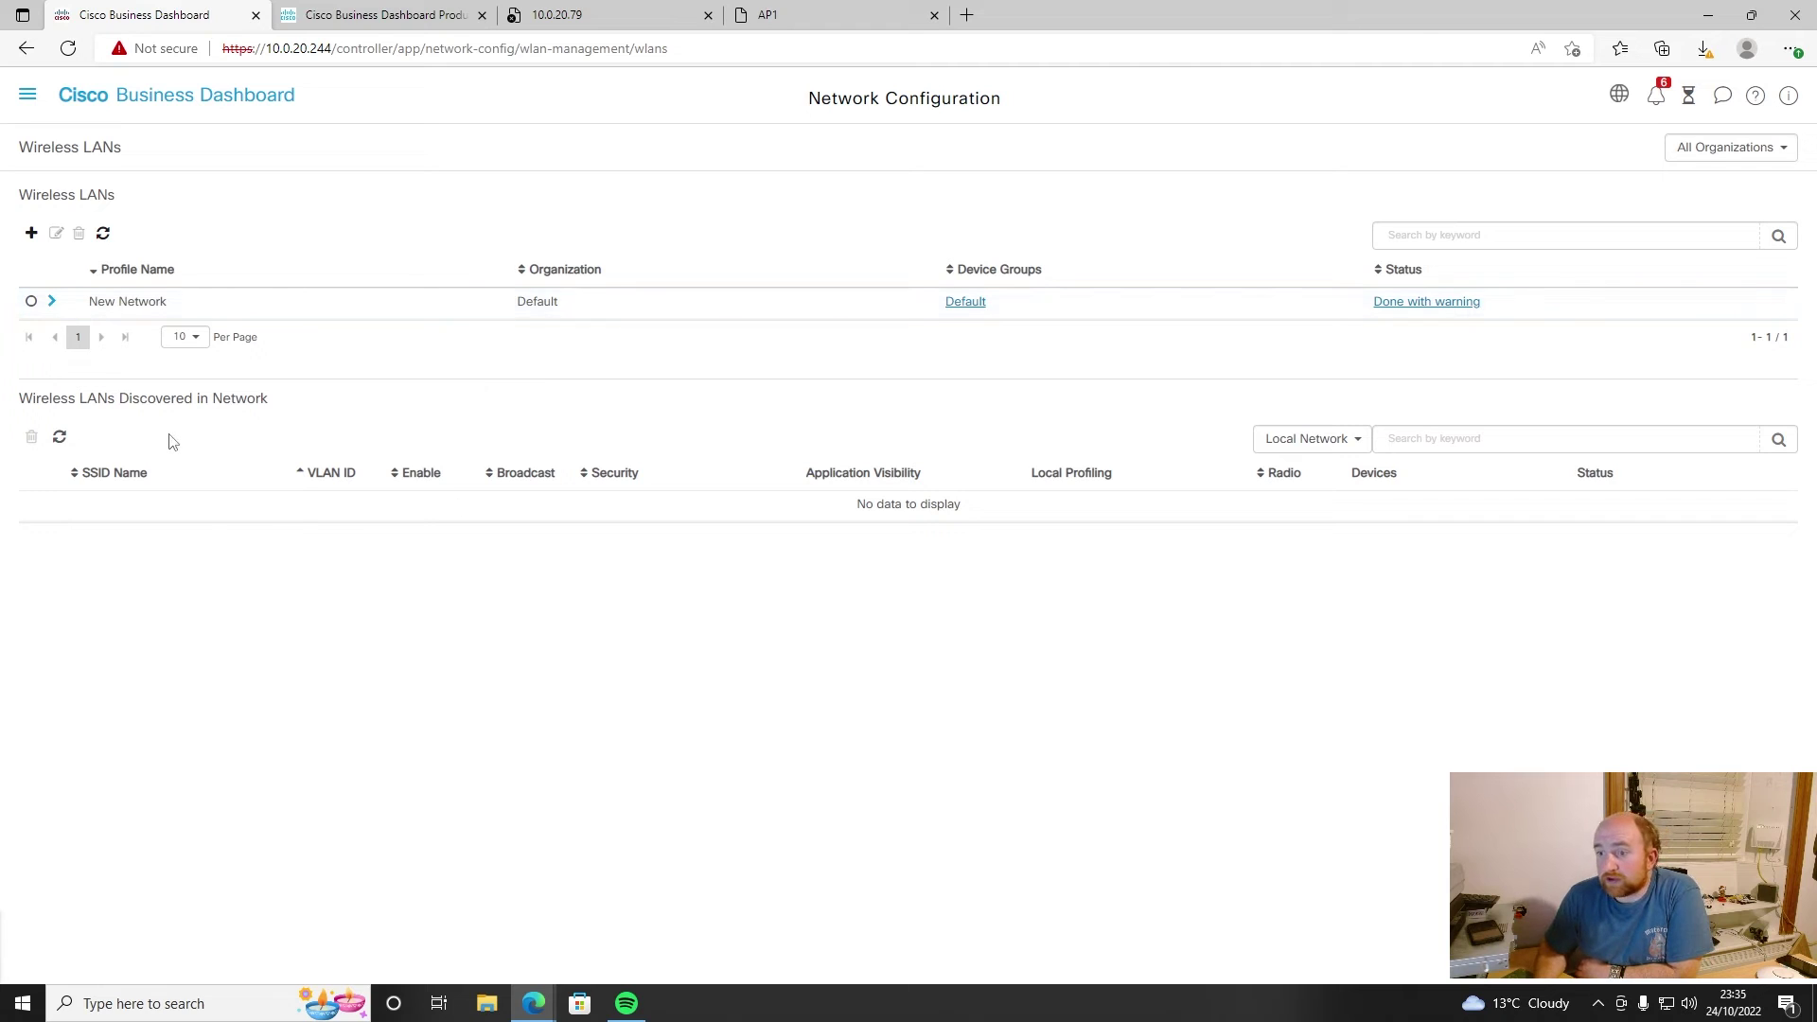
pyautogui.click(43, 303)
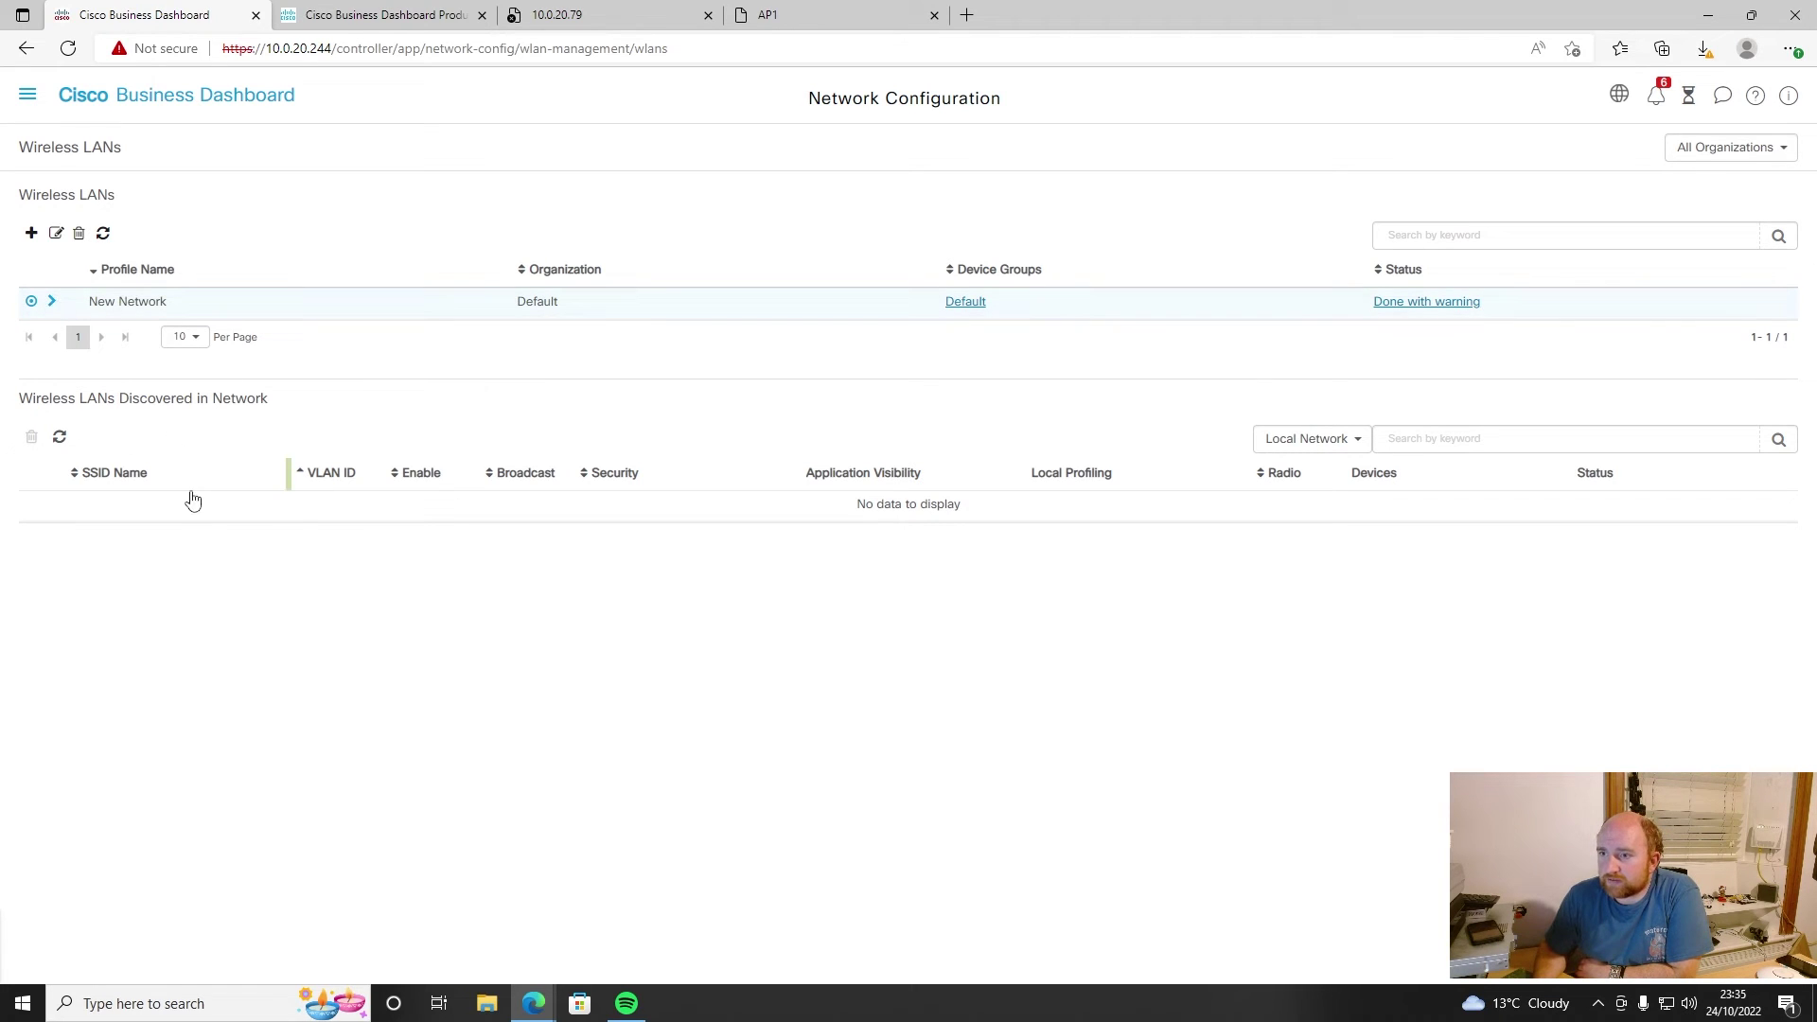
pyautogui.click(52, 302)
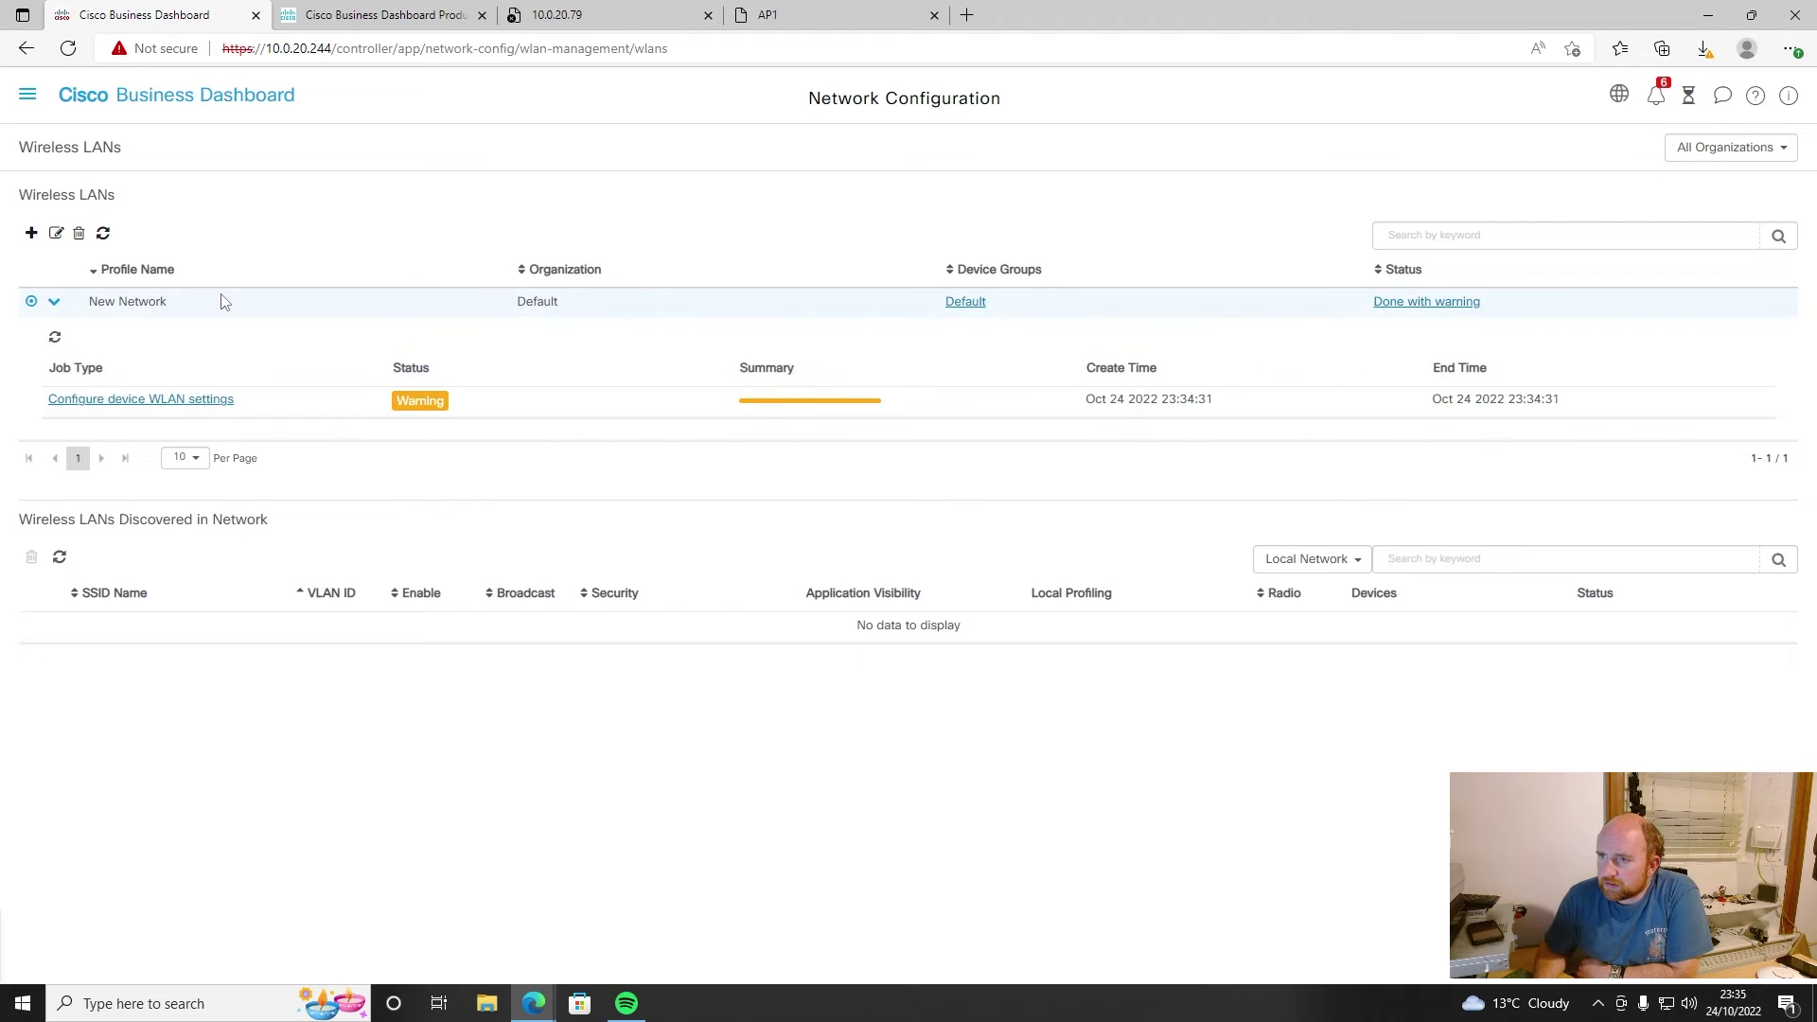
pyautogui.click(56, 233)
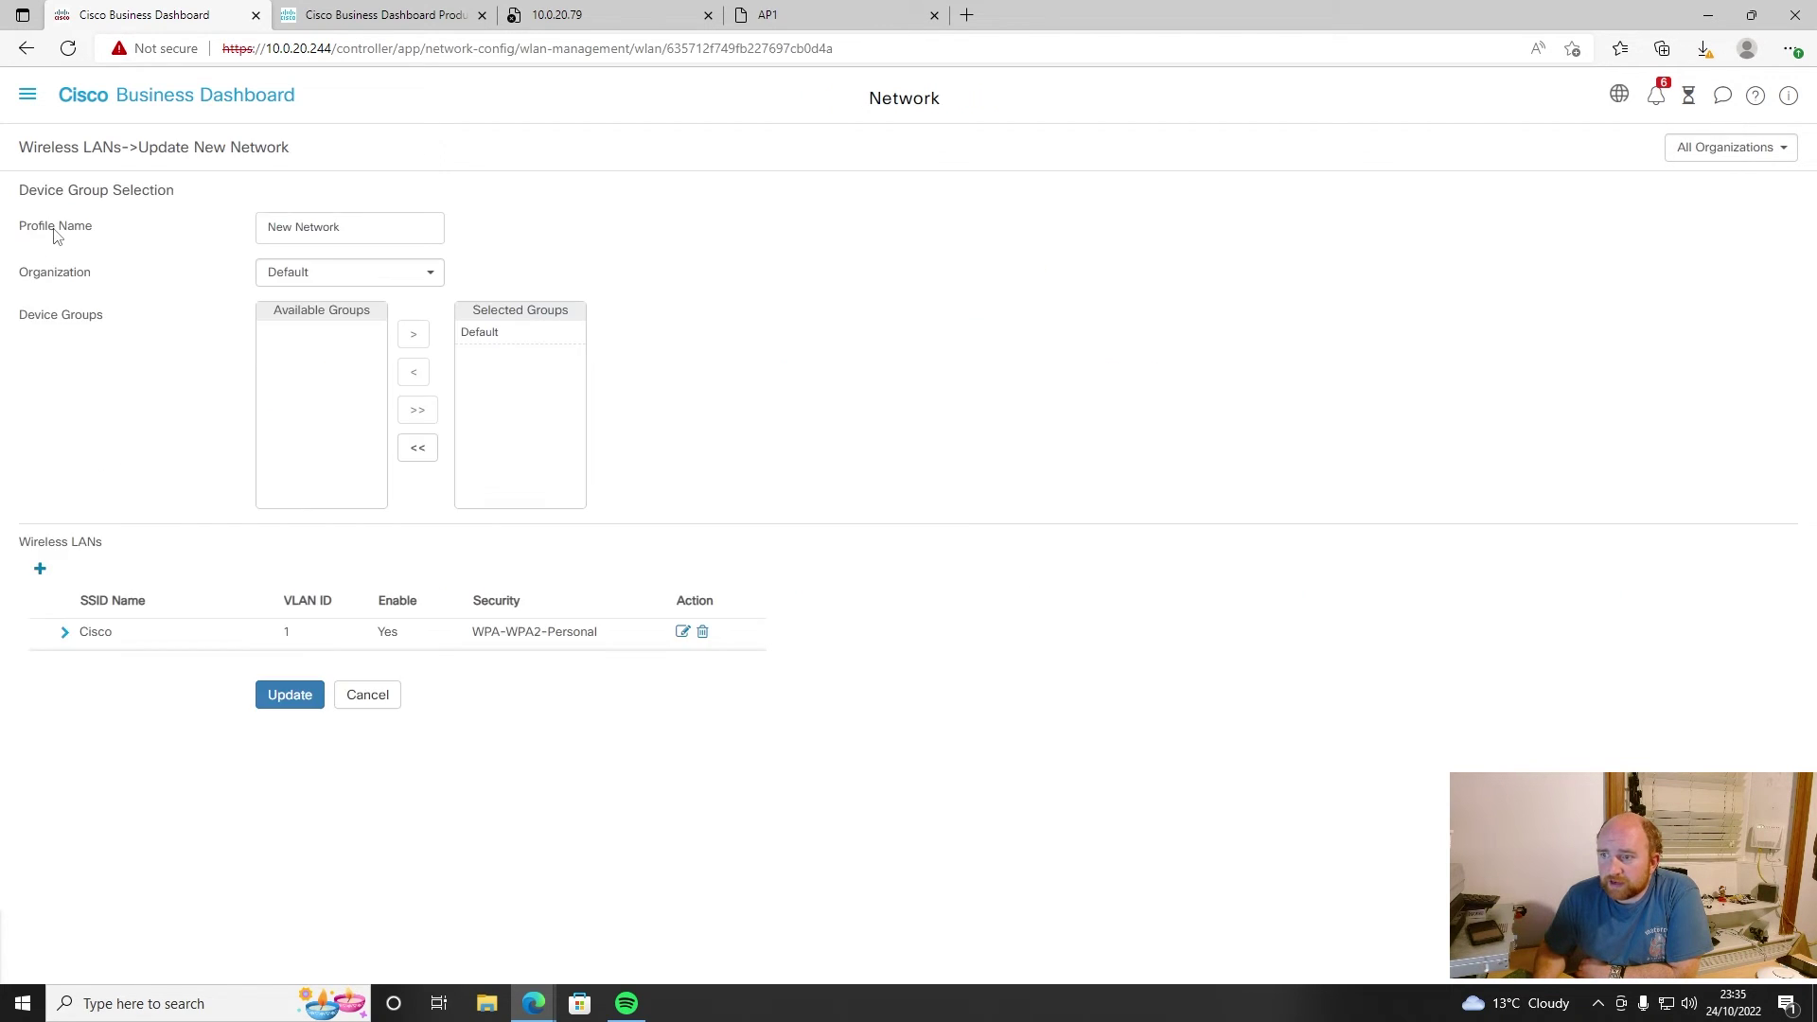
pyautogui.click(65, 633)
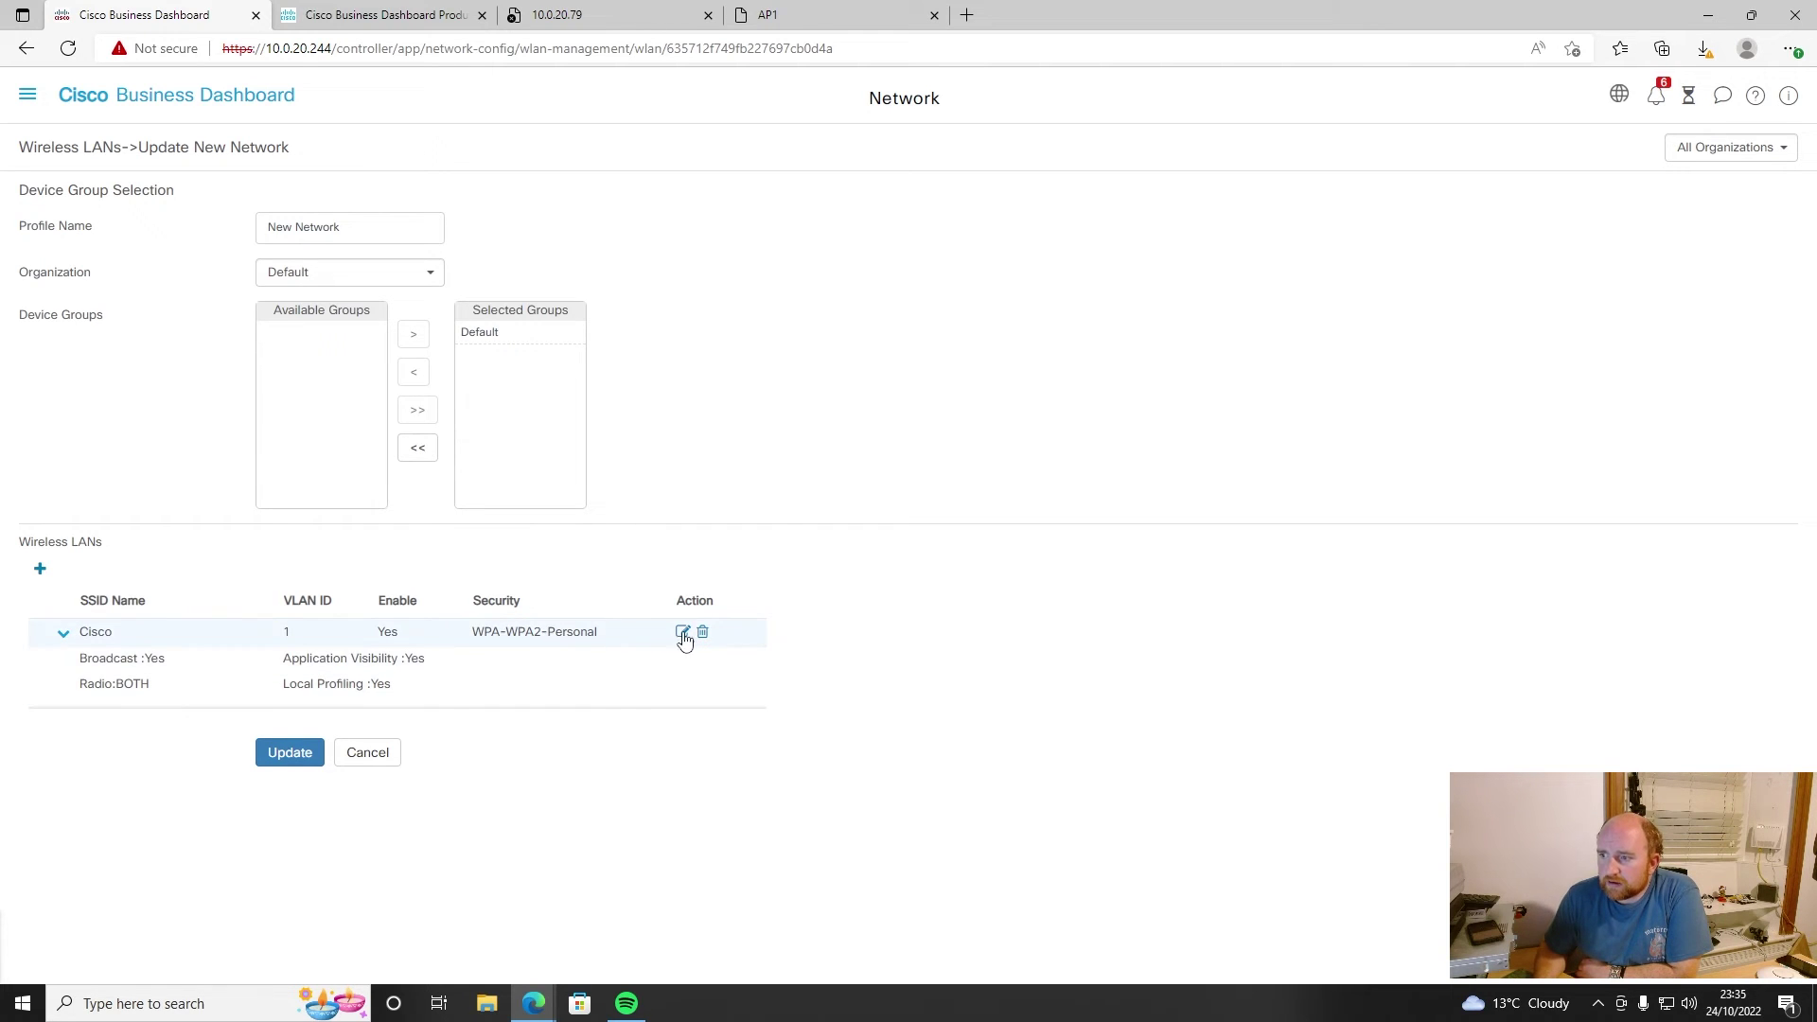
pyautogui.click(682, 632)
pyautogui.click(1010, 412)
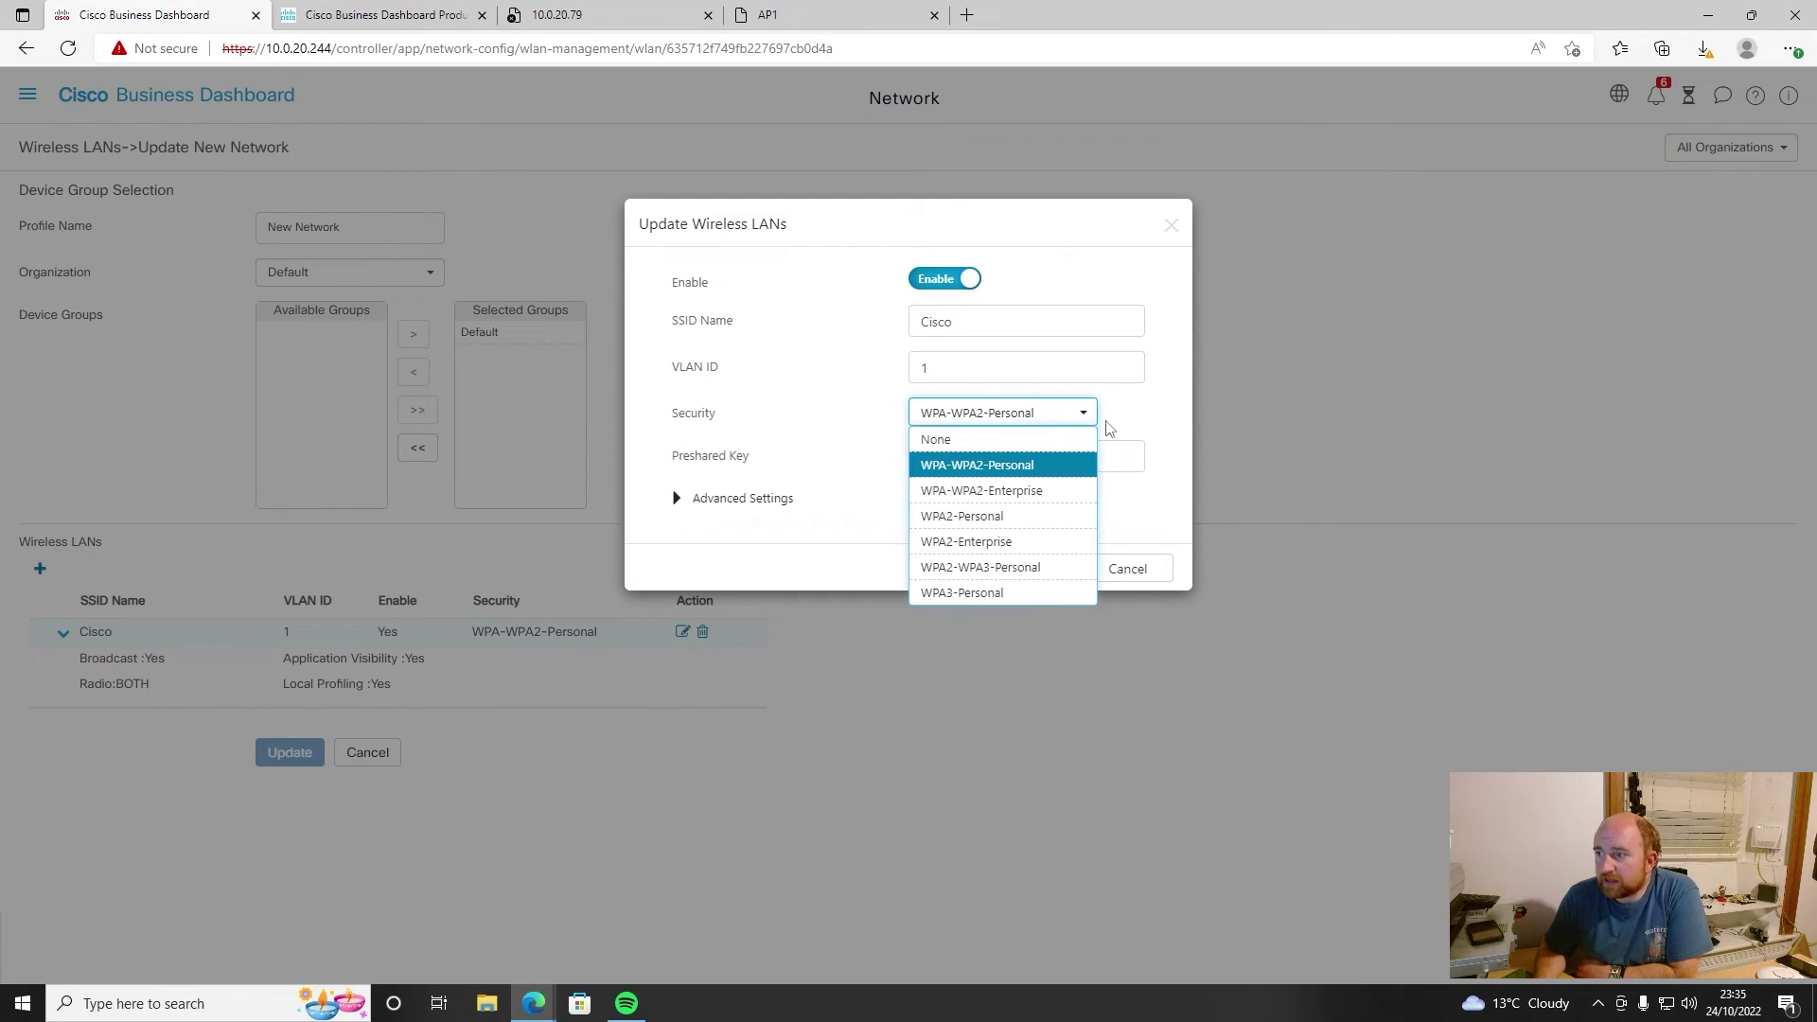
pyautogui.click(1051, 521)
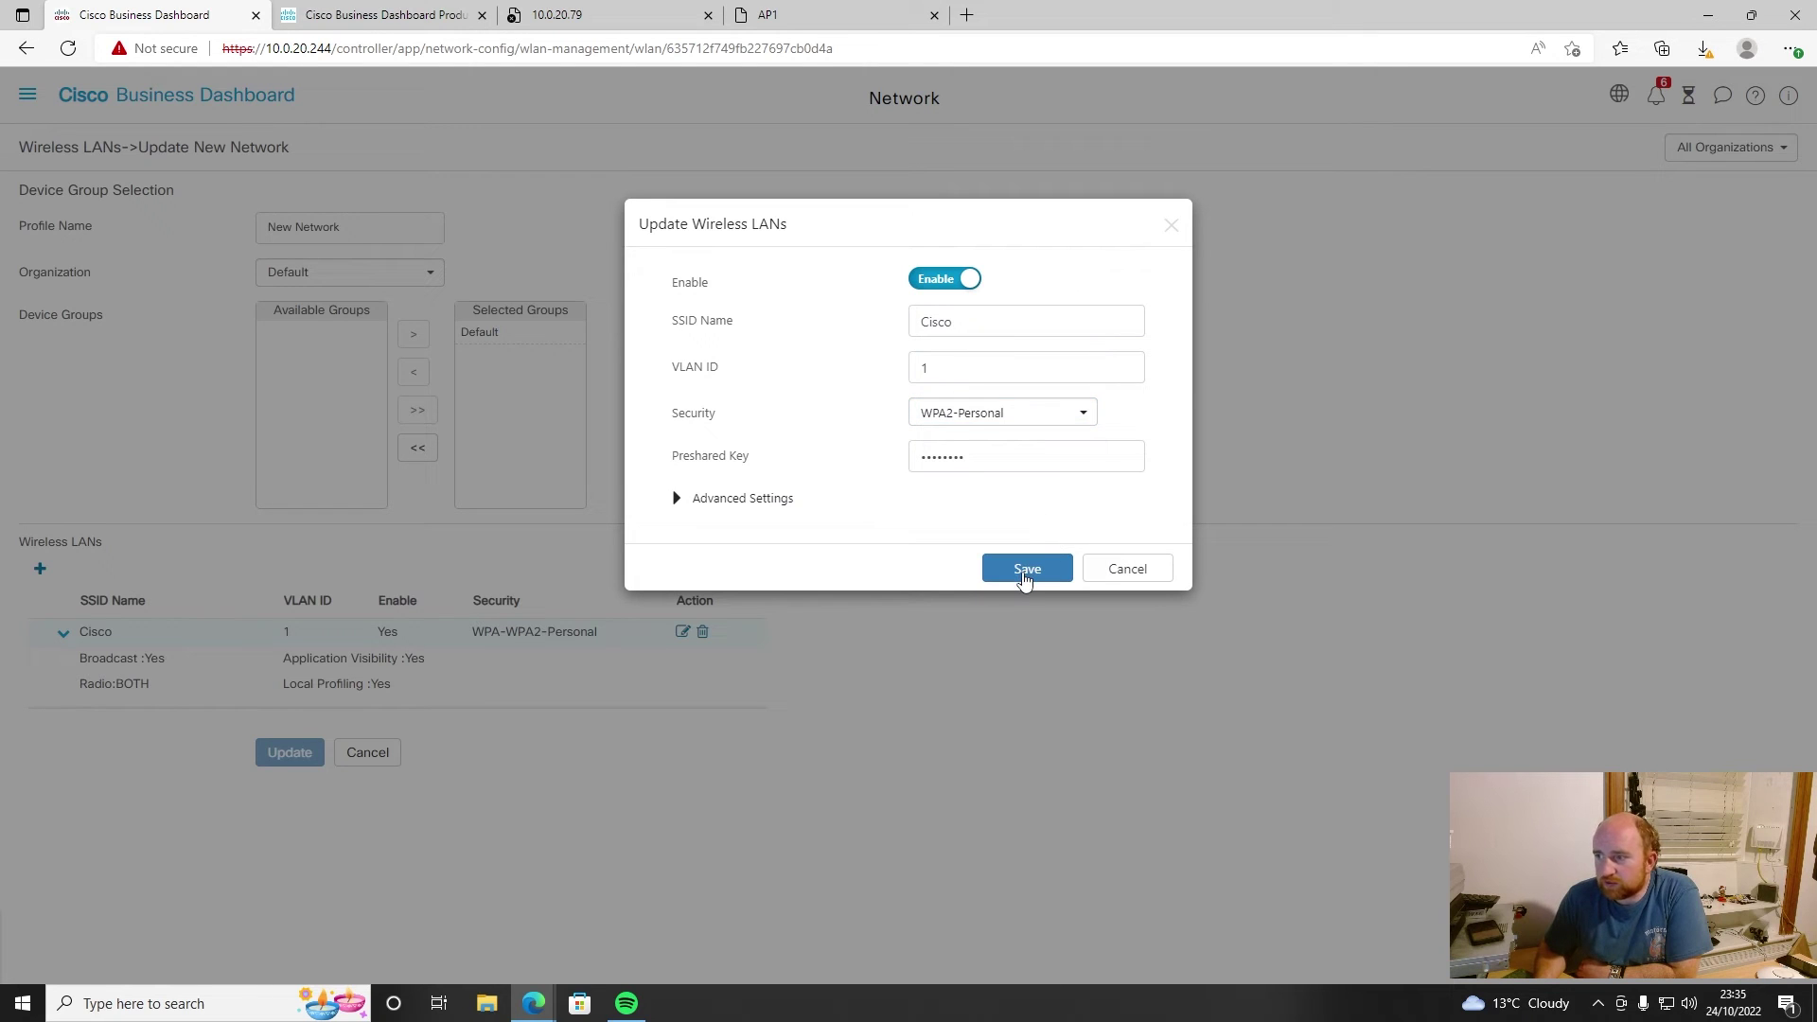
pyautogui.click(1025, 569)
pyautogui.click(270, 698)
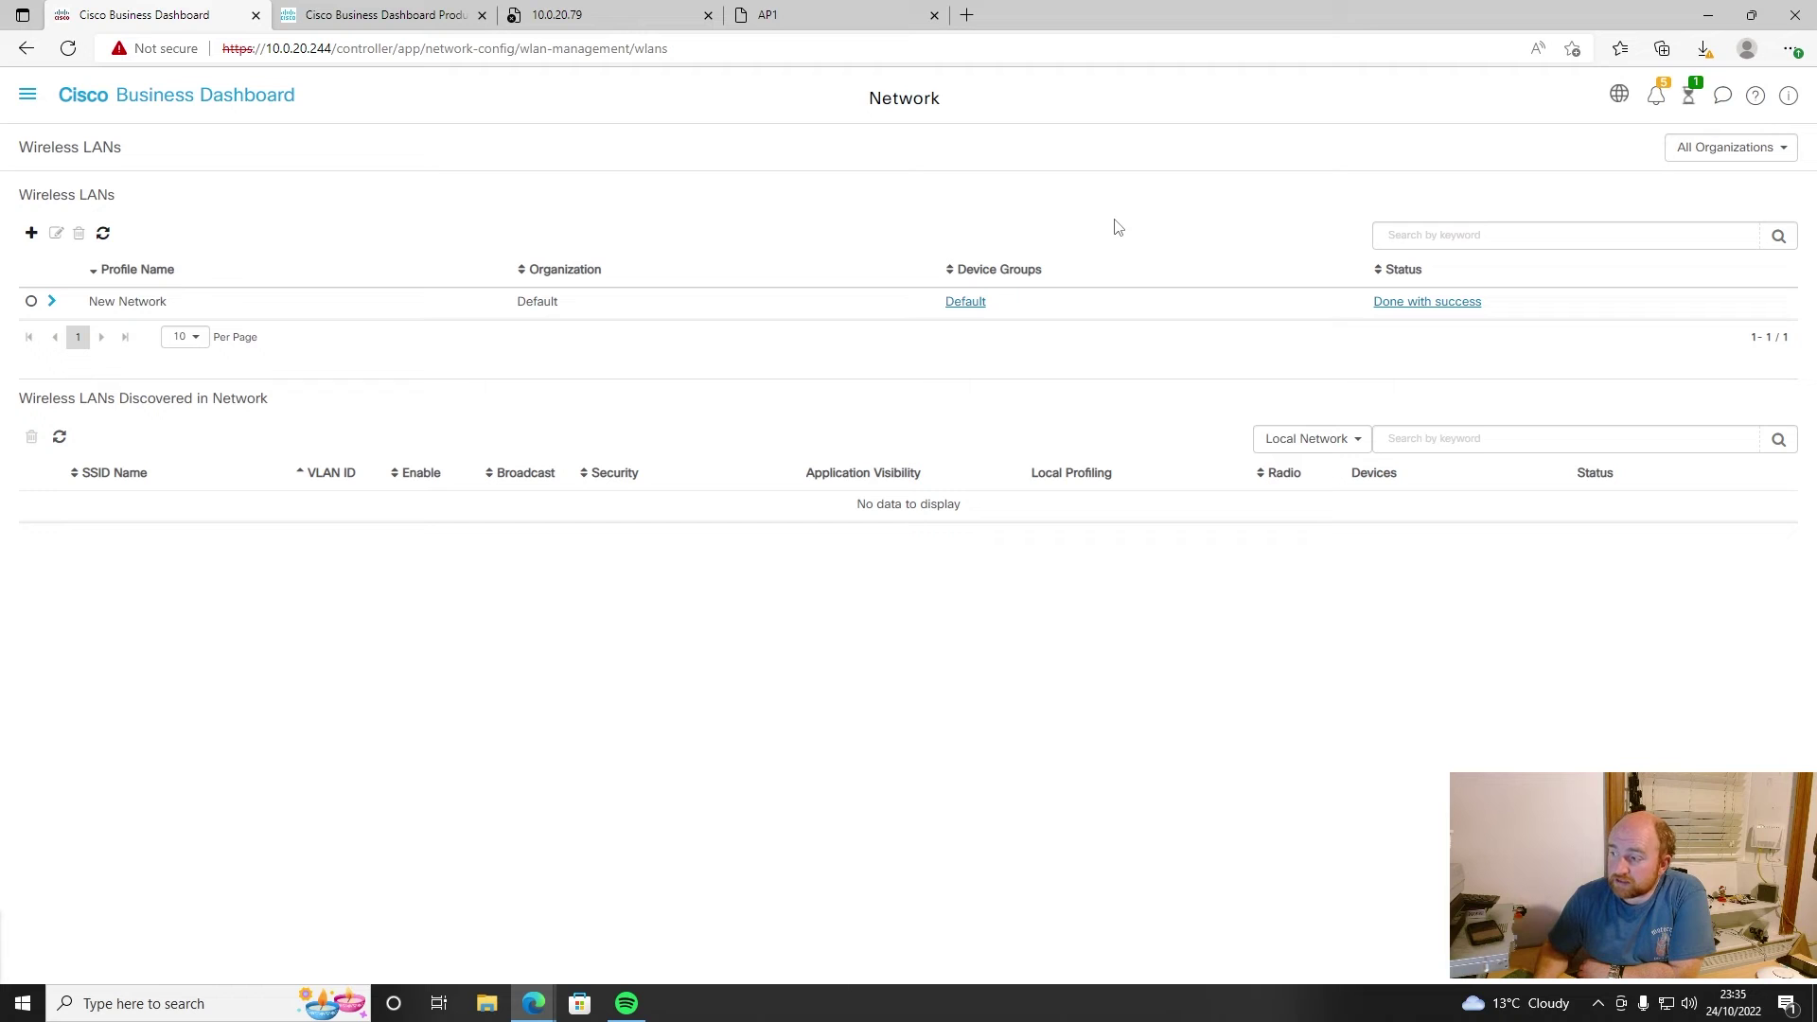
# - Review the New Network deployment in Job Center and acknowledge all notifications with Ack All
pyautogui.click(1687, 98)
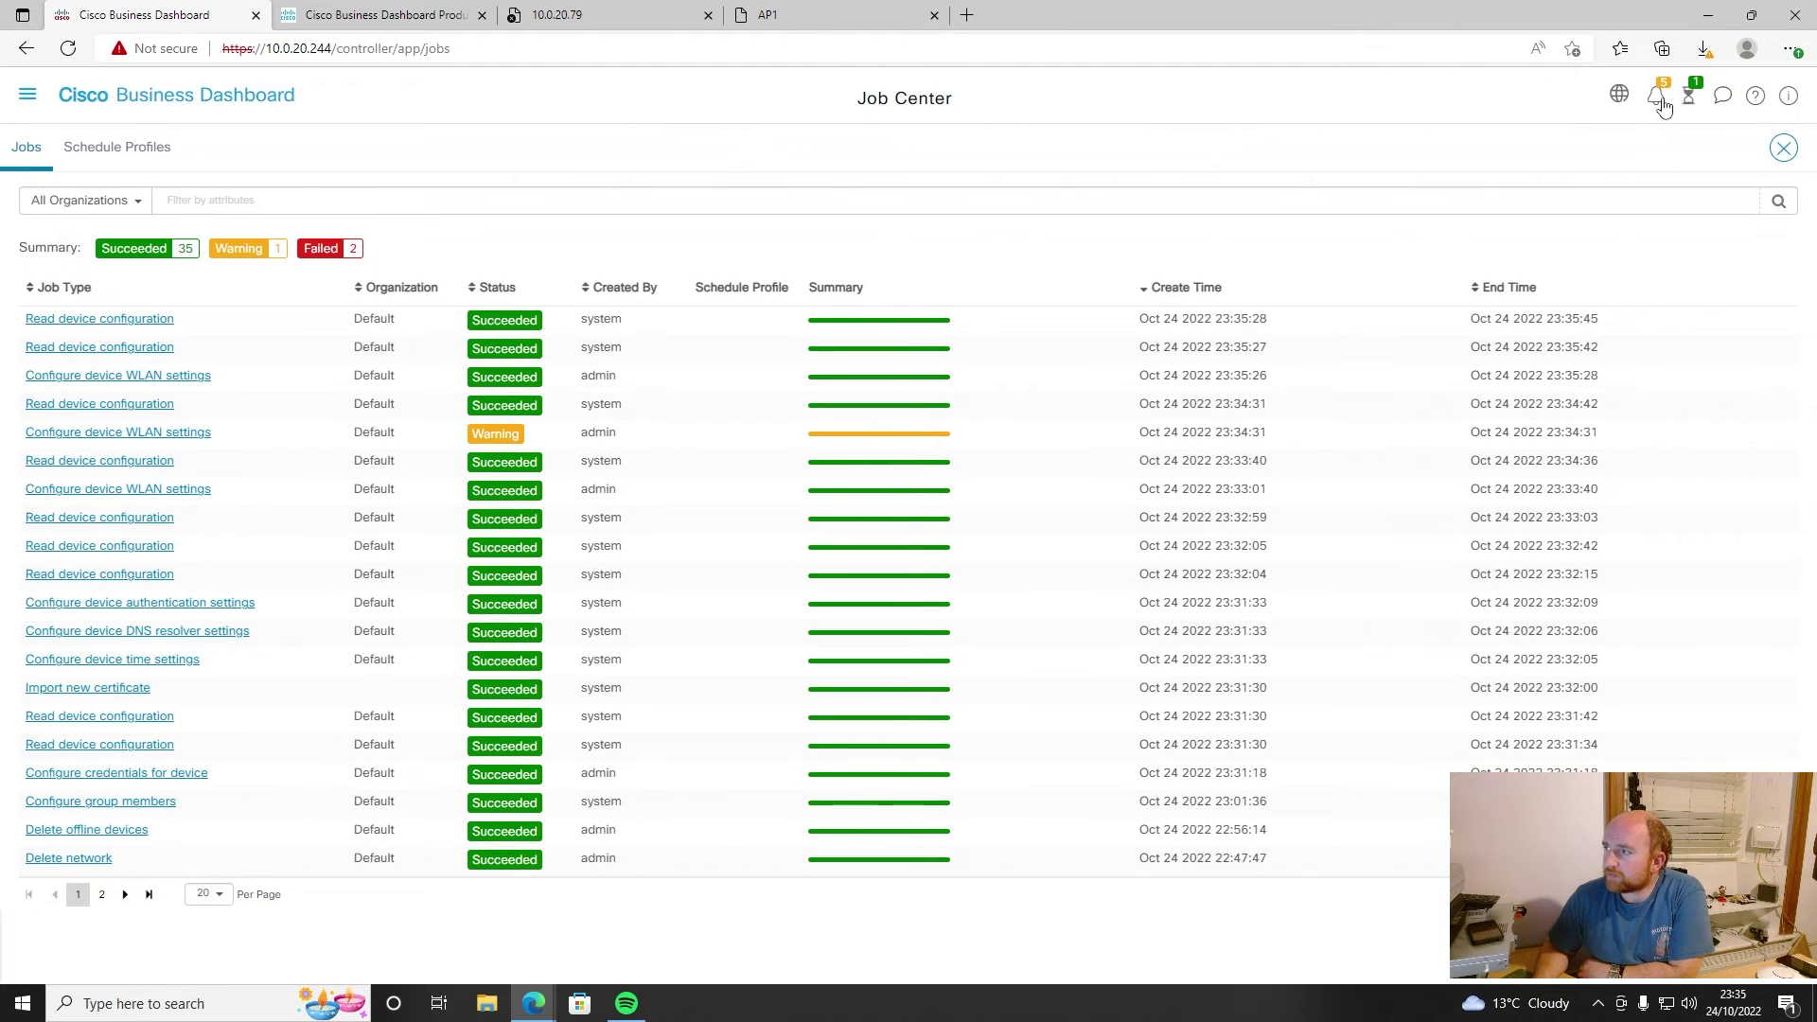
pyautogui.click(1661, 101)
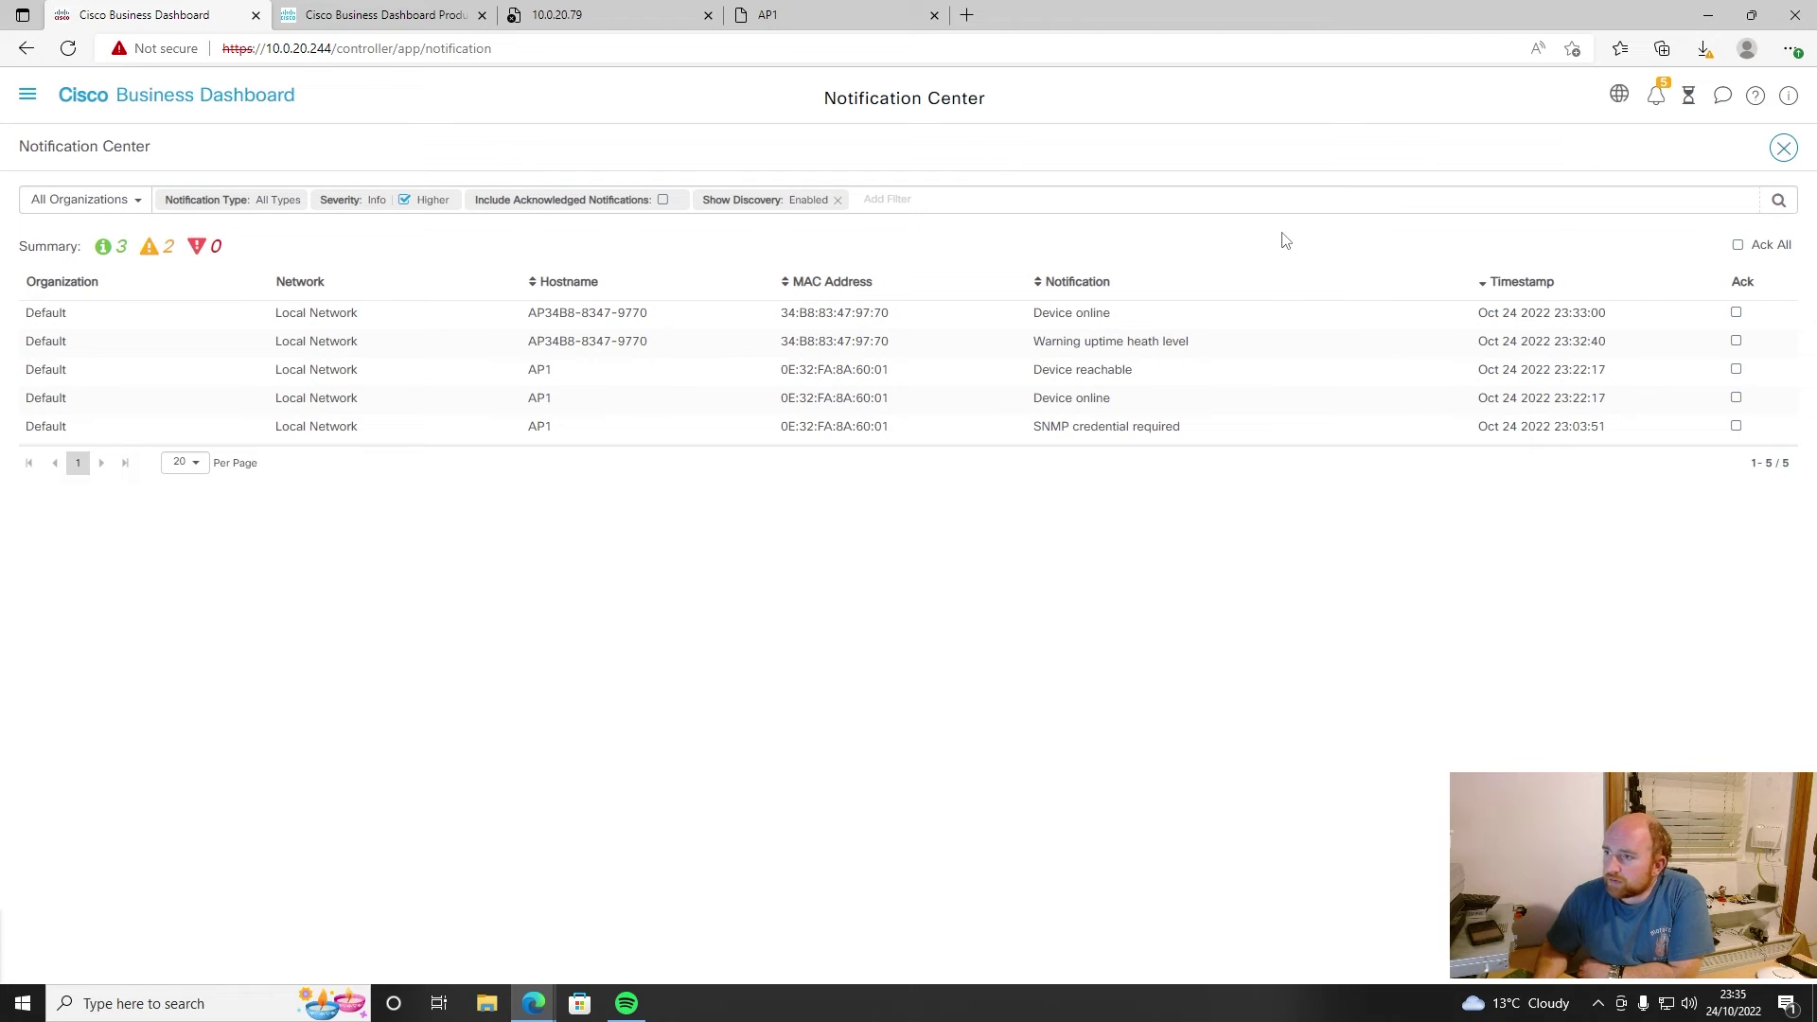
pyautogui.click(1739, 246)
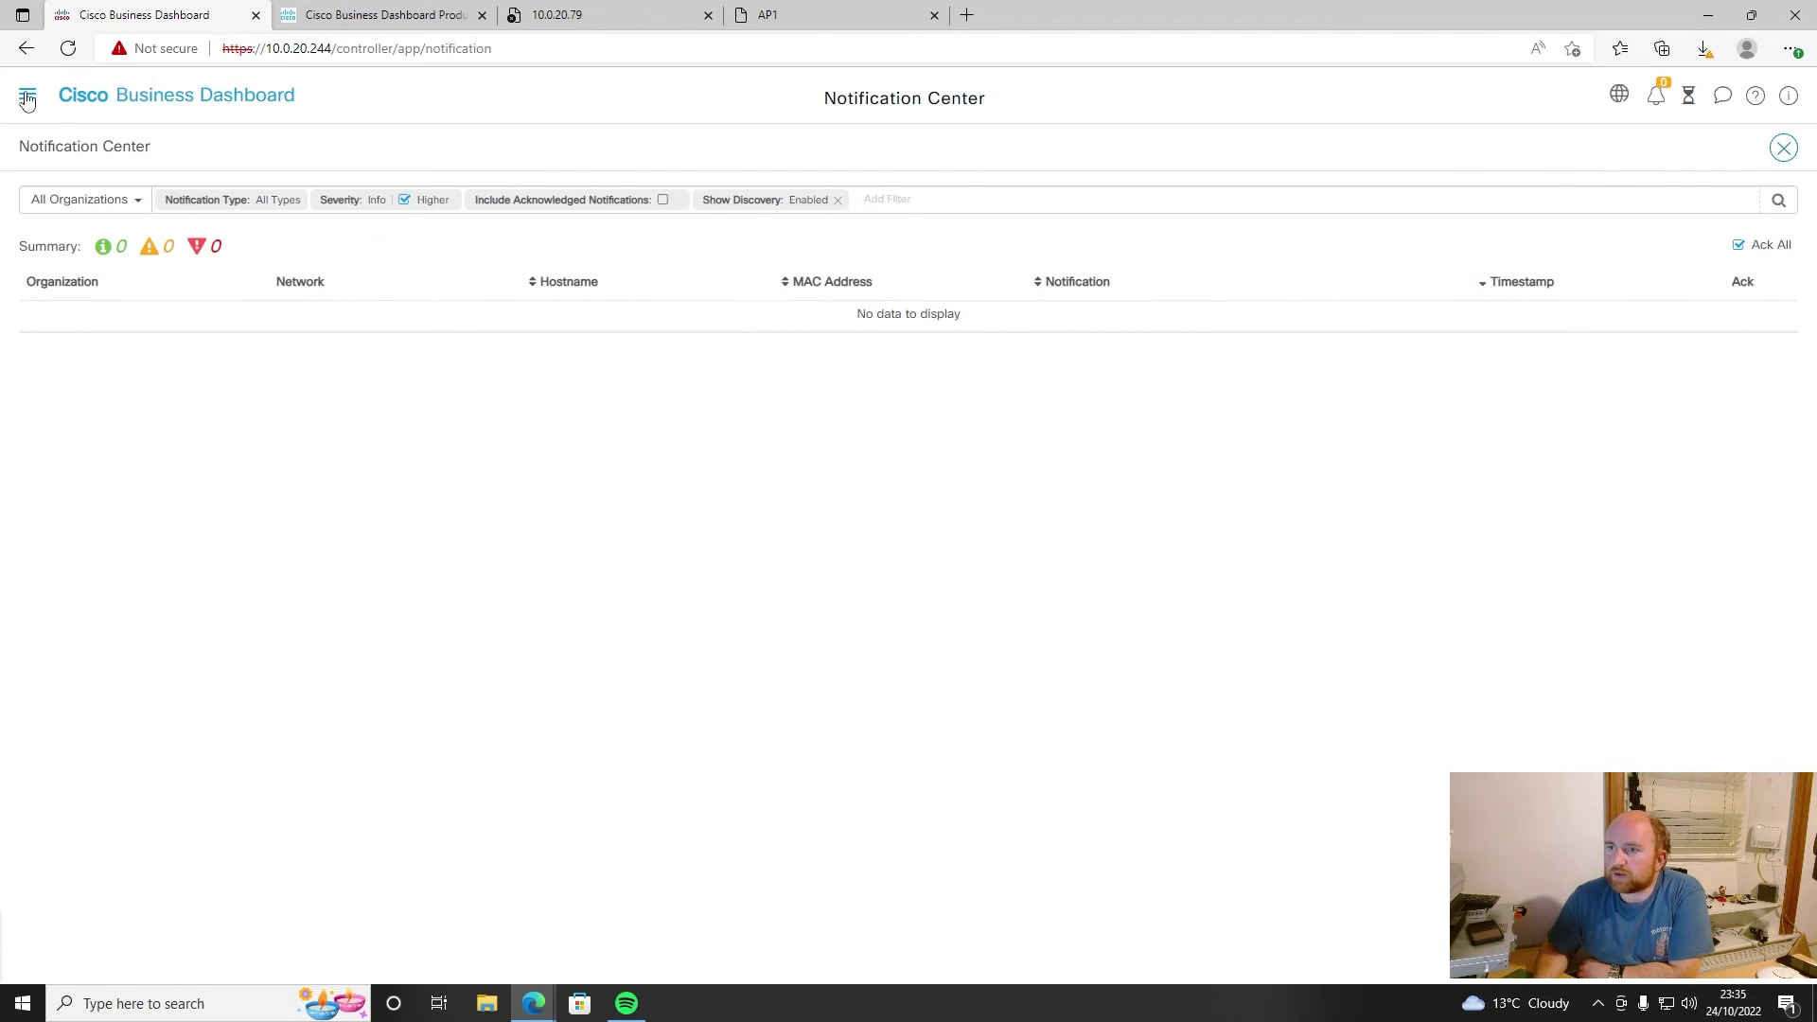
pyautogui.click(28, 102)
# - Confirm all devices show Normal on the Dashboard, then verify the Cisco SSID is broadcasting
pyautogui.click(27, 102)
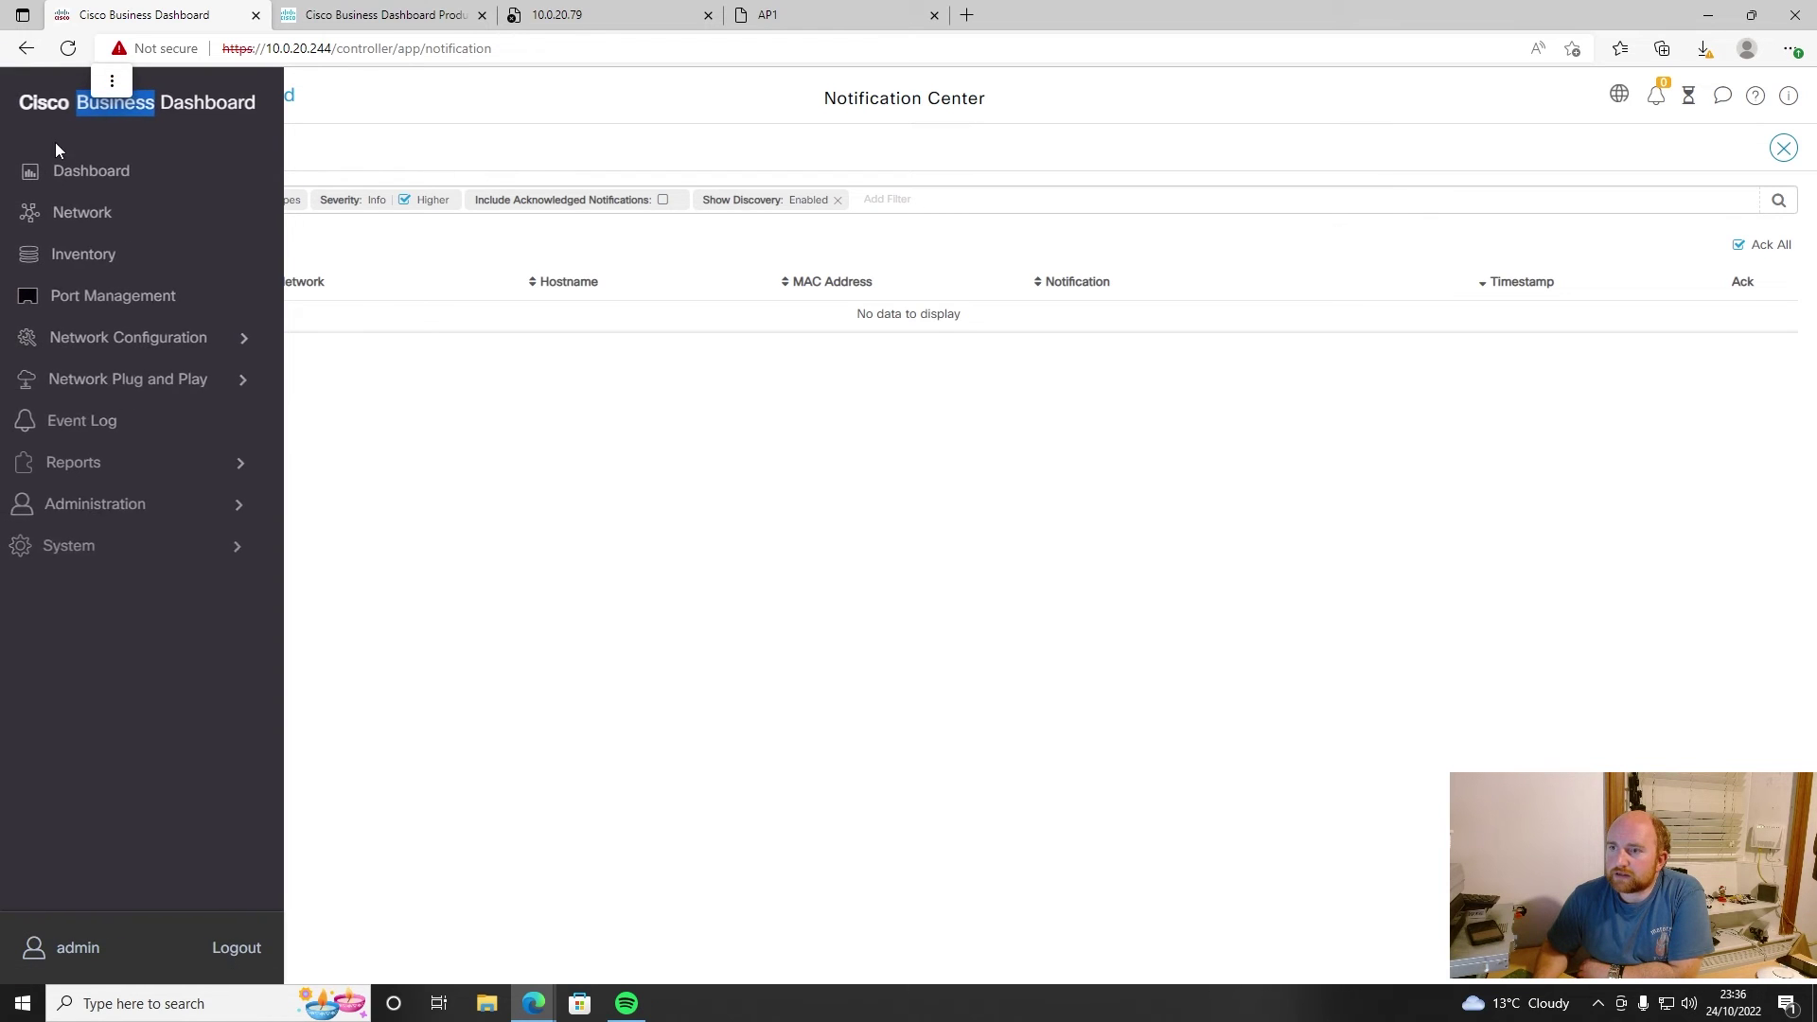
pyautogui.click(71, 172)
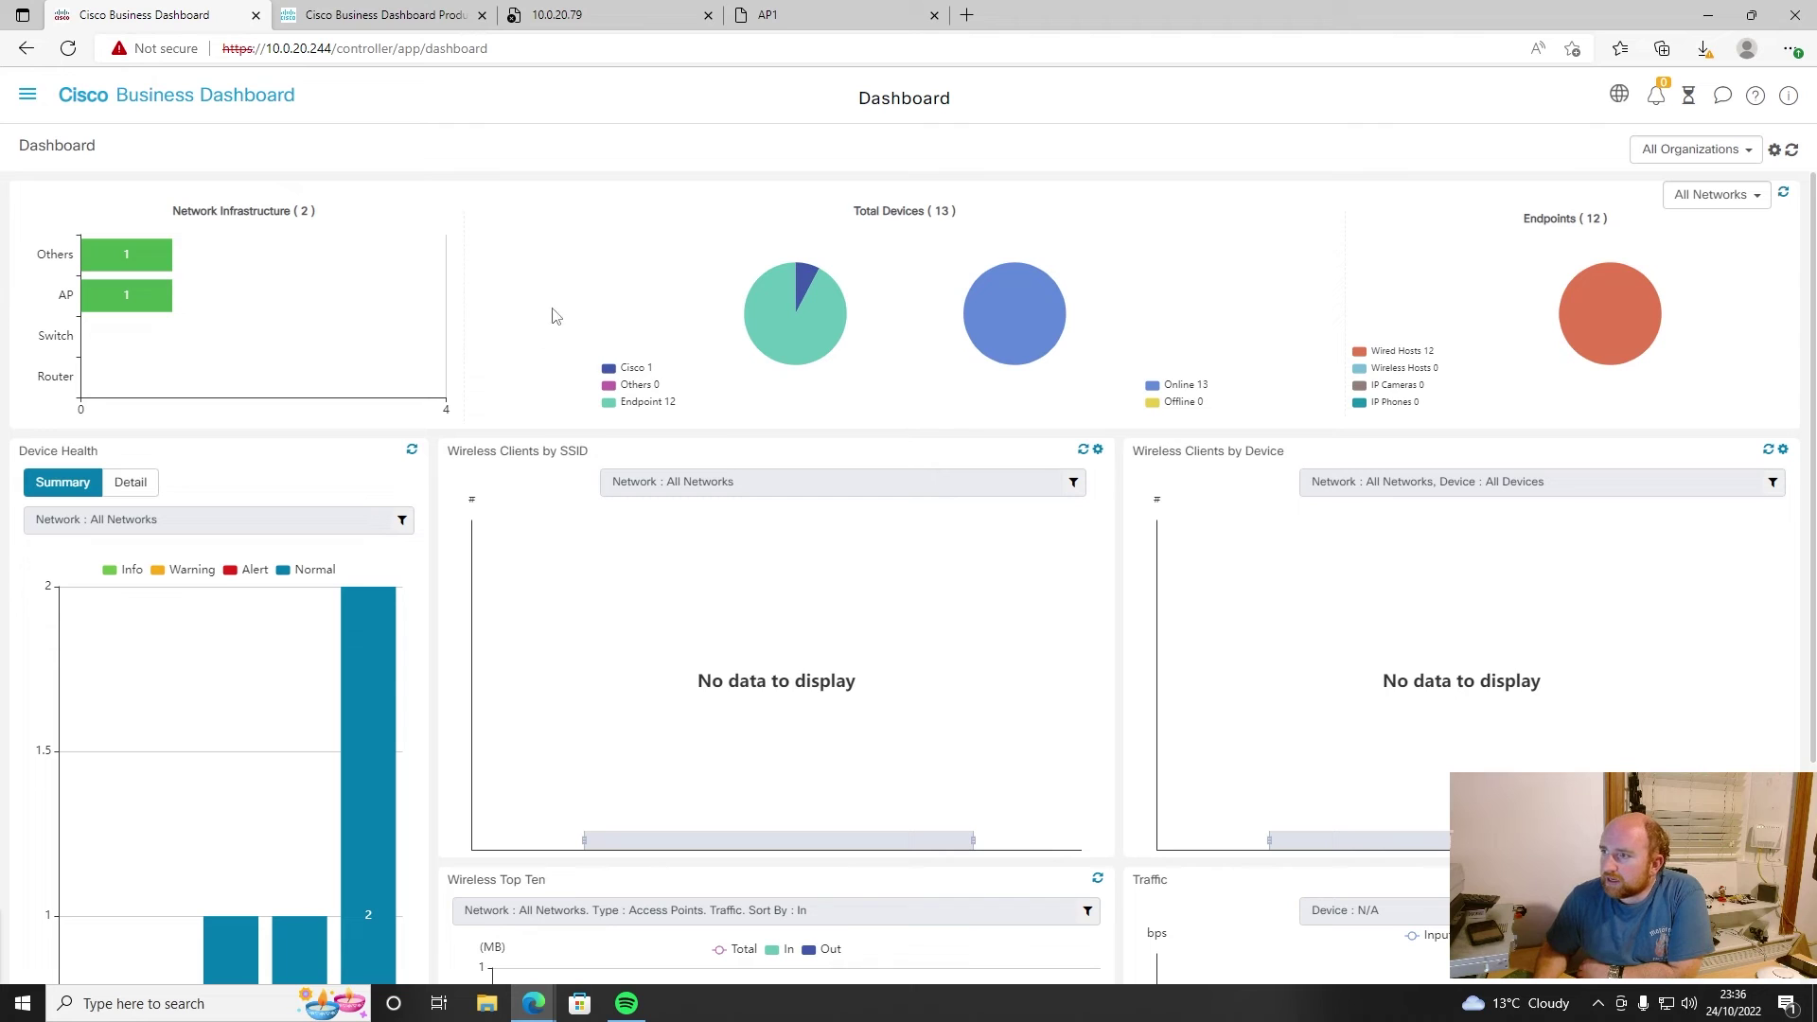
pyautogui.scroll(-3, 1427, 252)
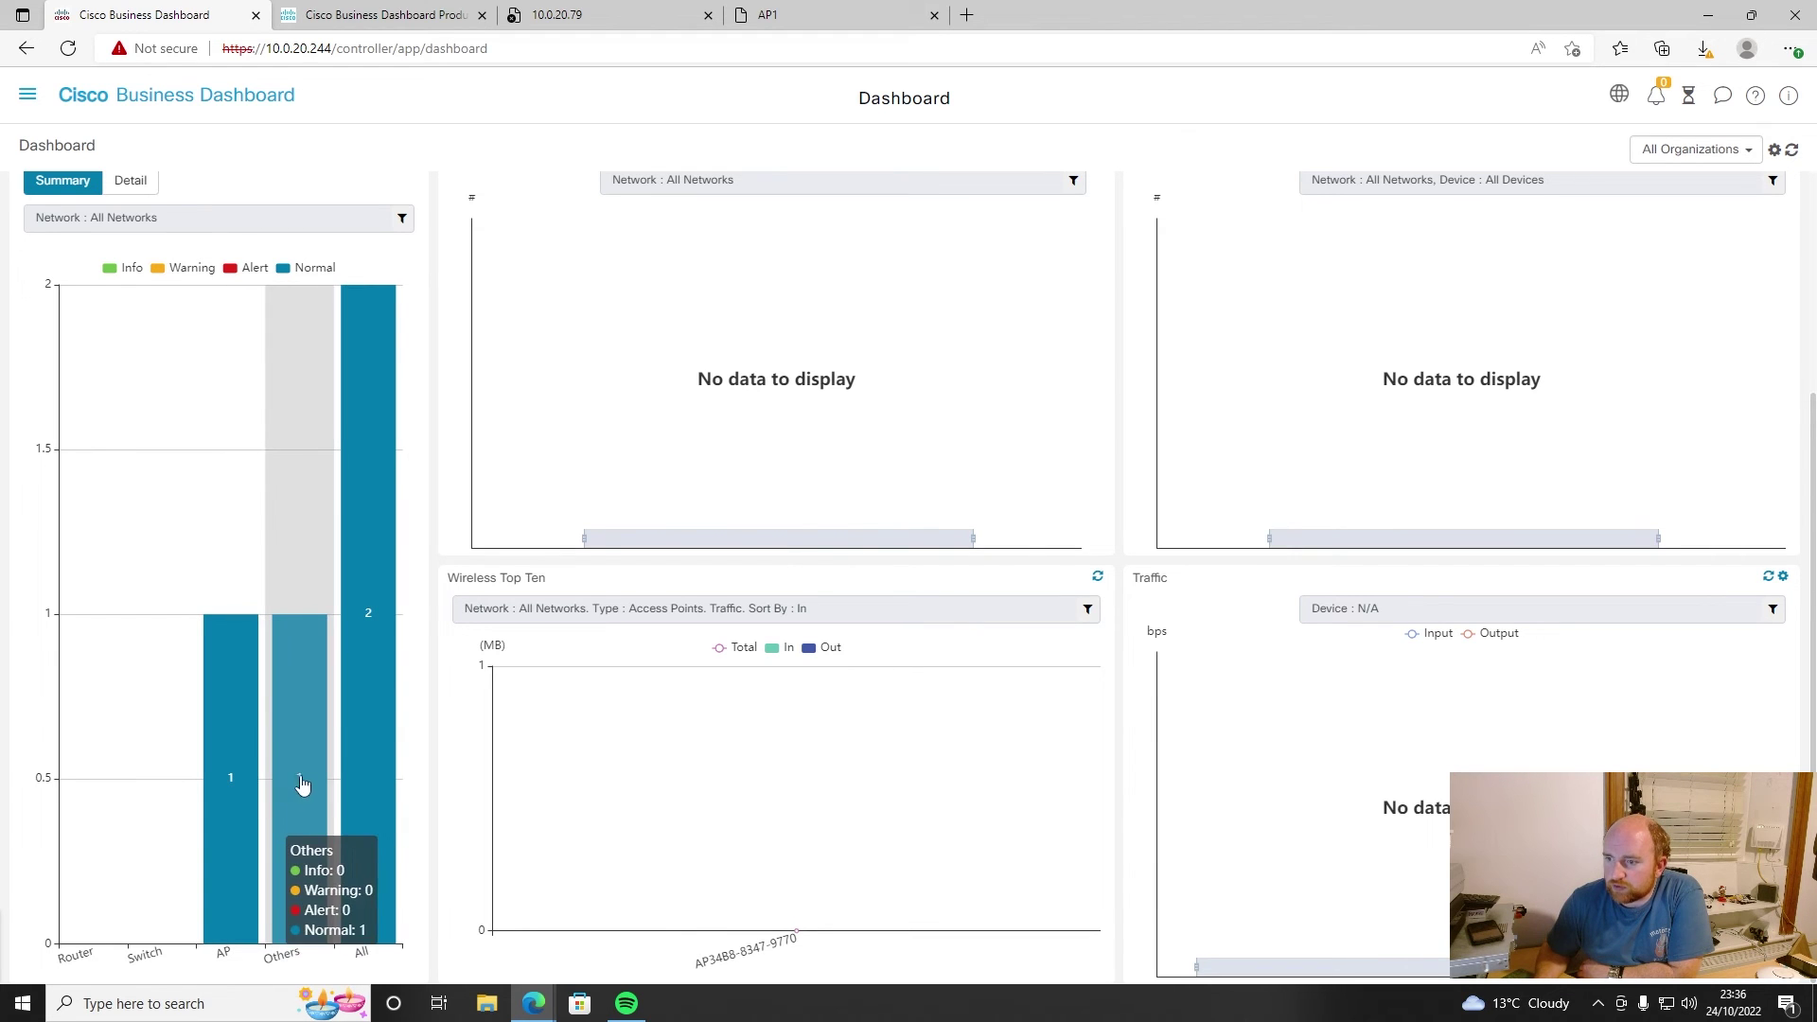
pyautogui.scroll(3, 354, 779)
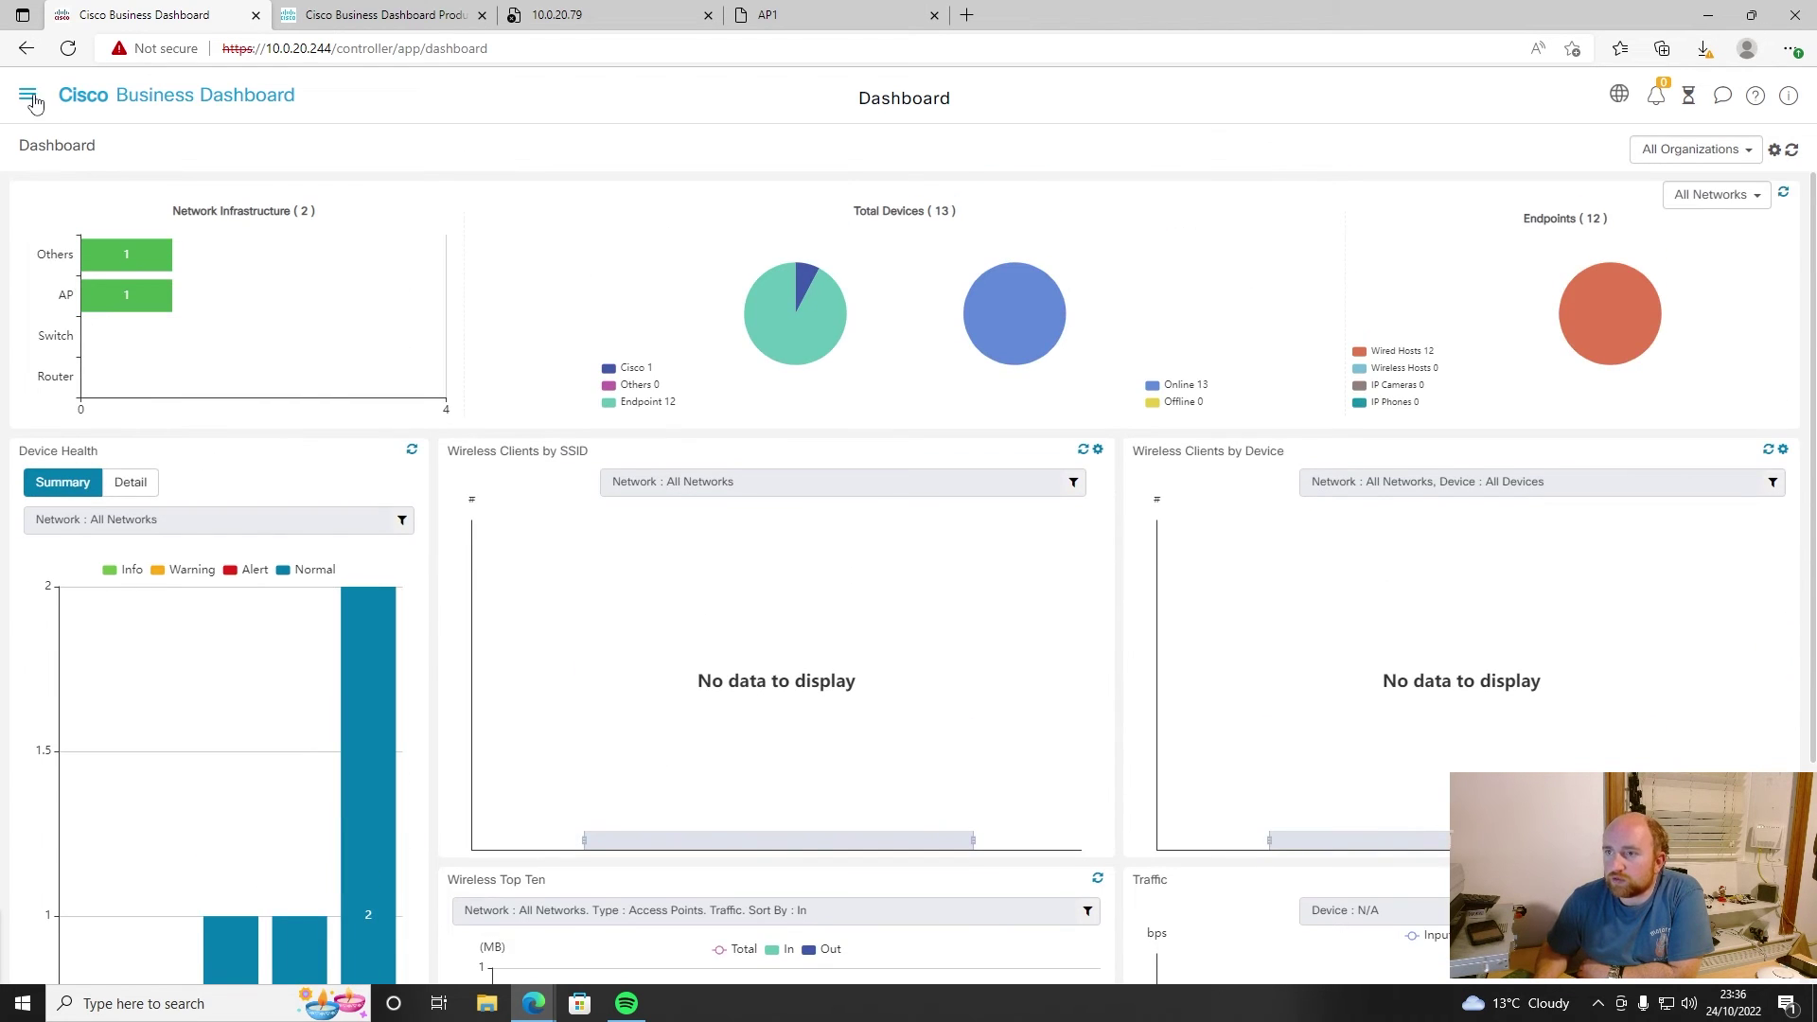
pyautogui.click(29, 95)
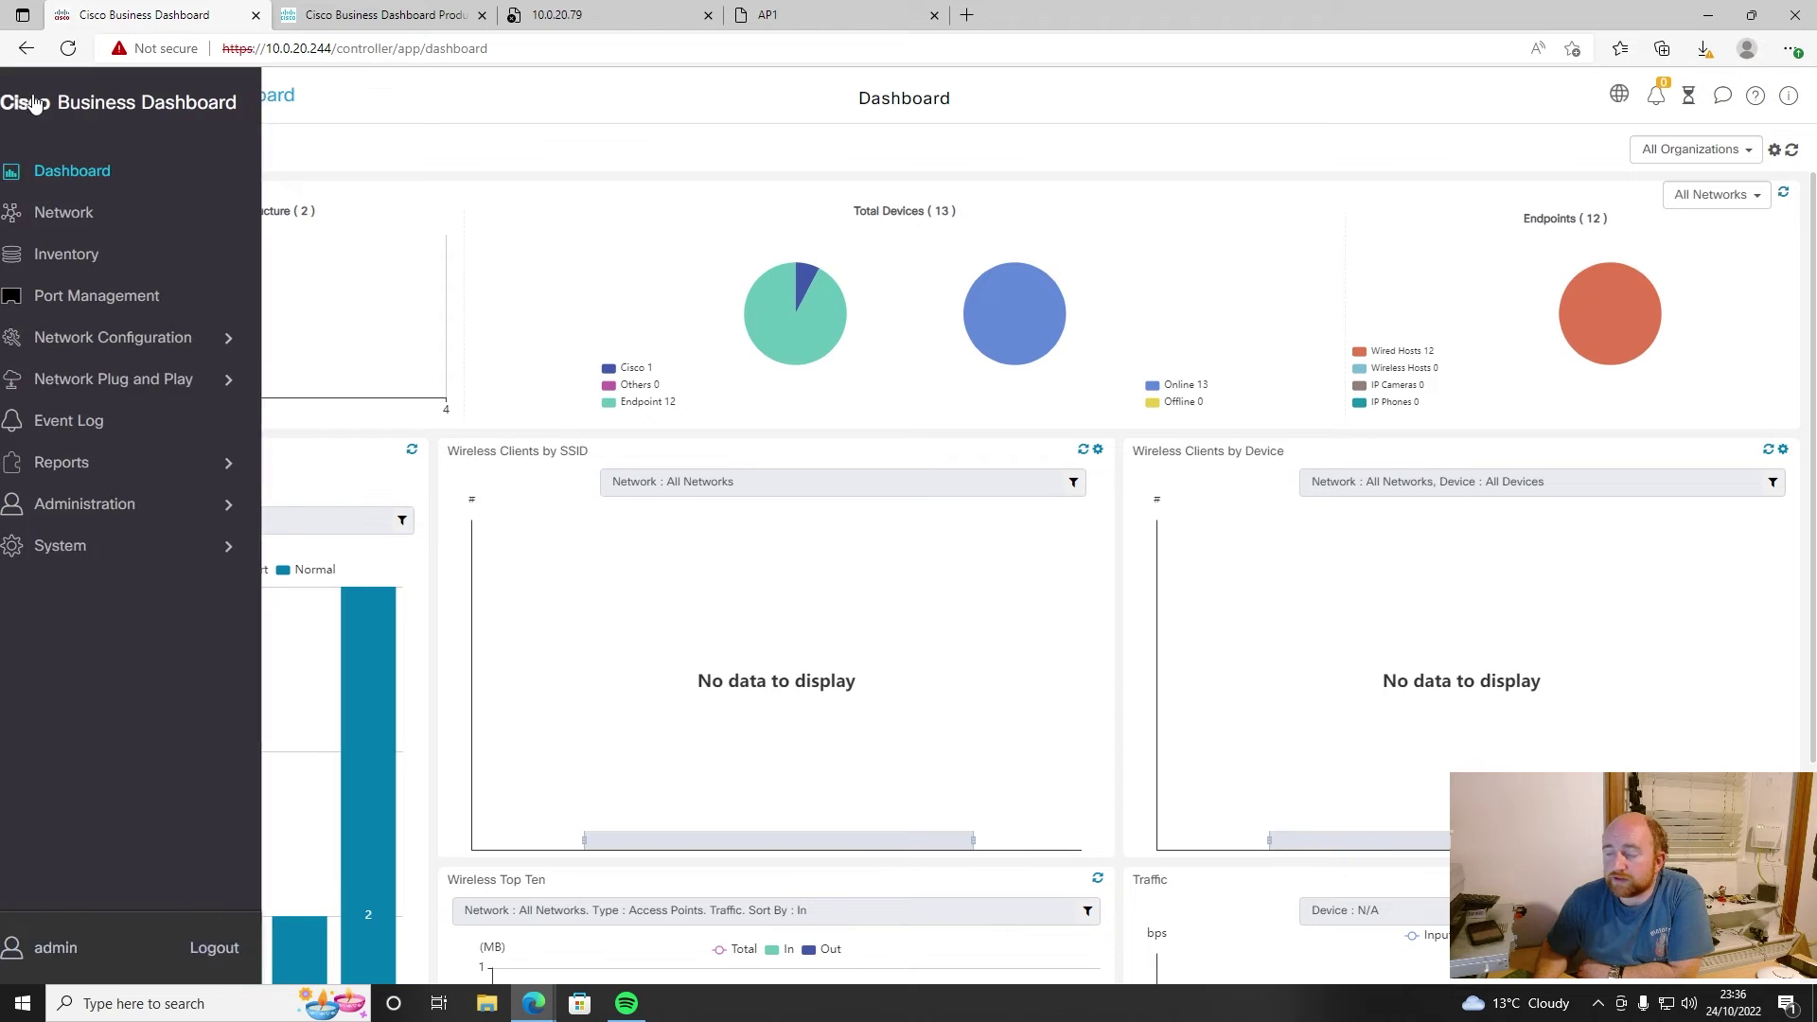
pyautogui.click(1666, 1003)
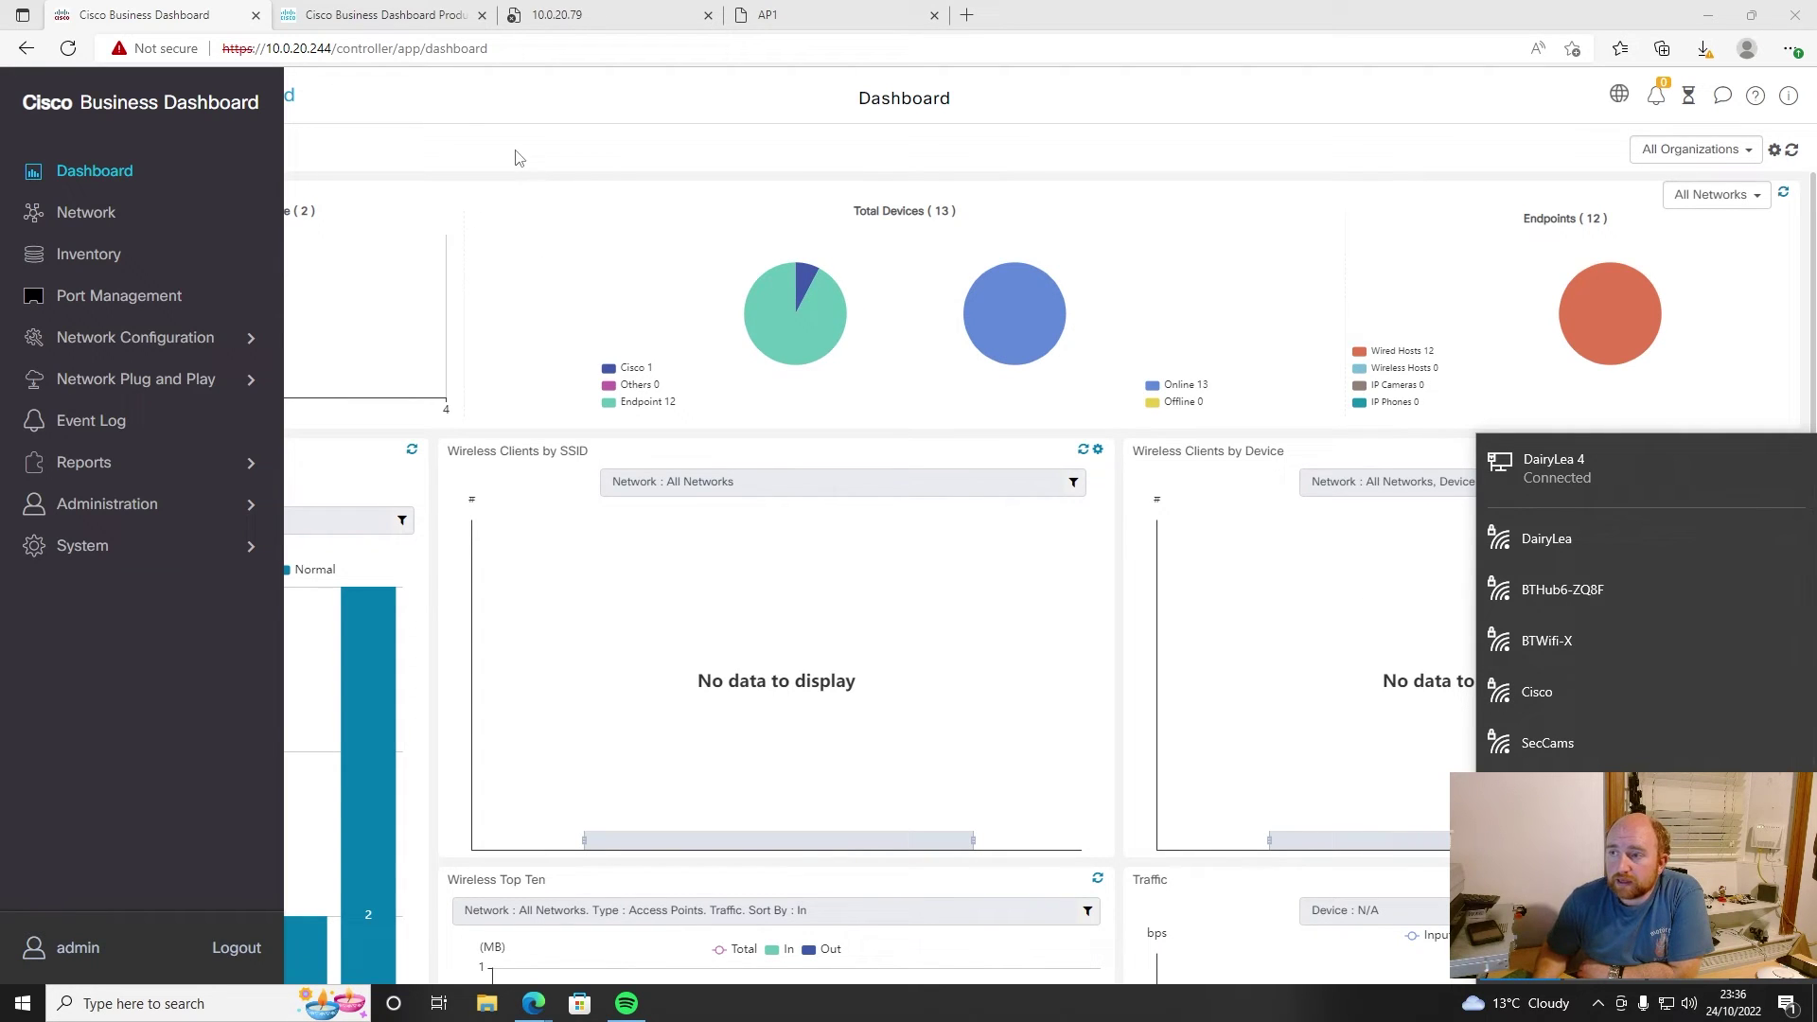
pyautogui.click(142, 339)
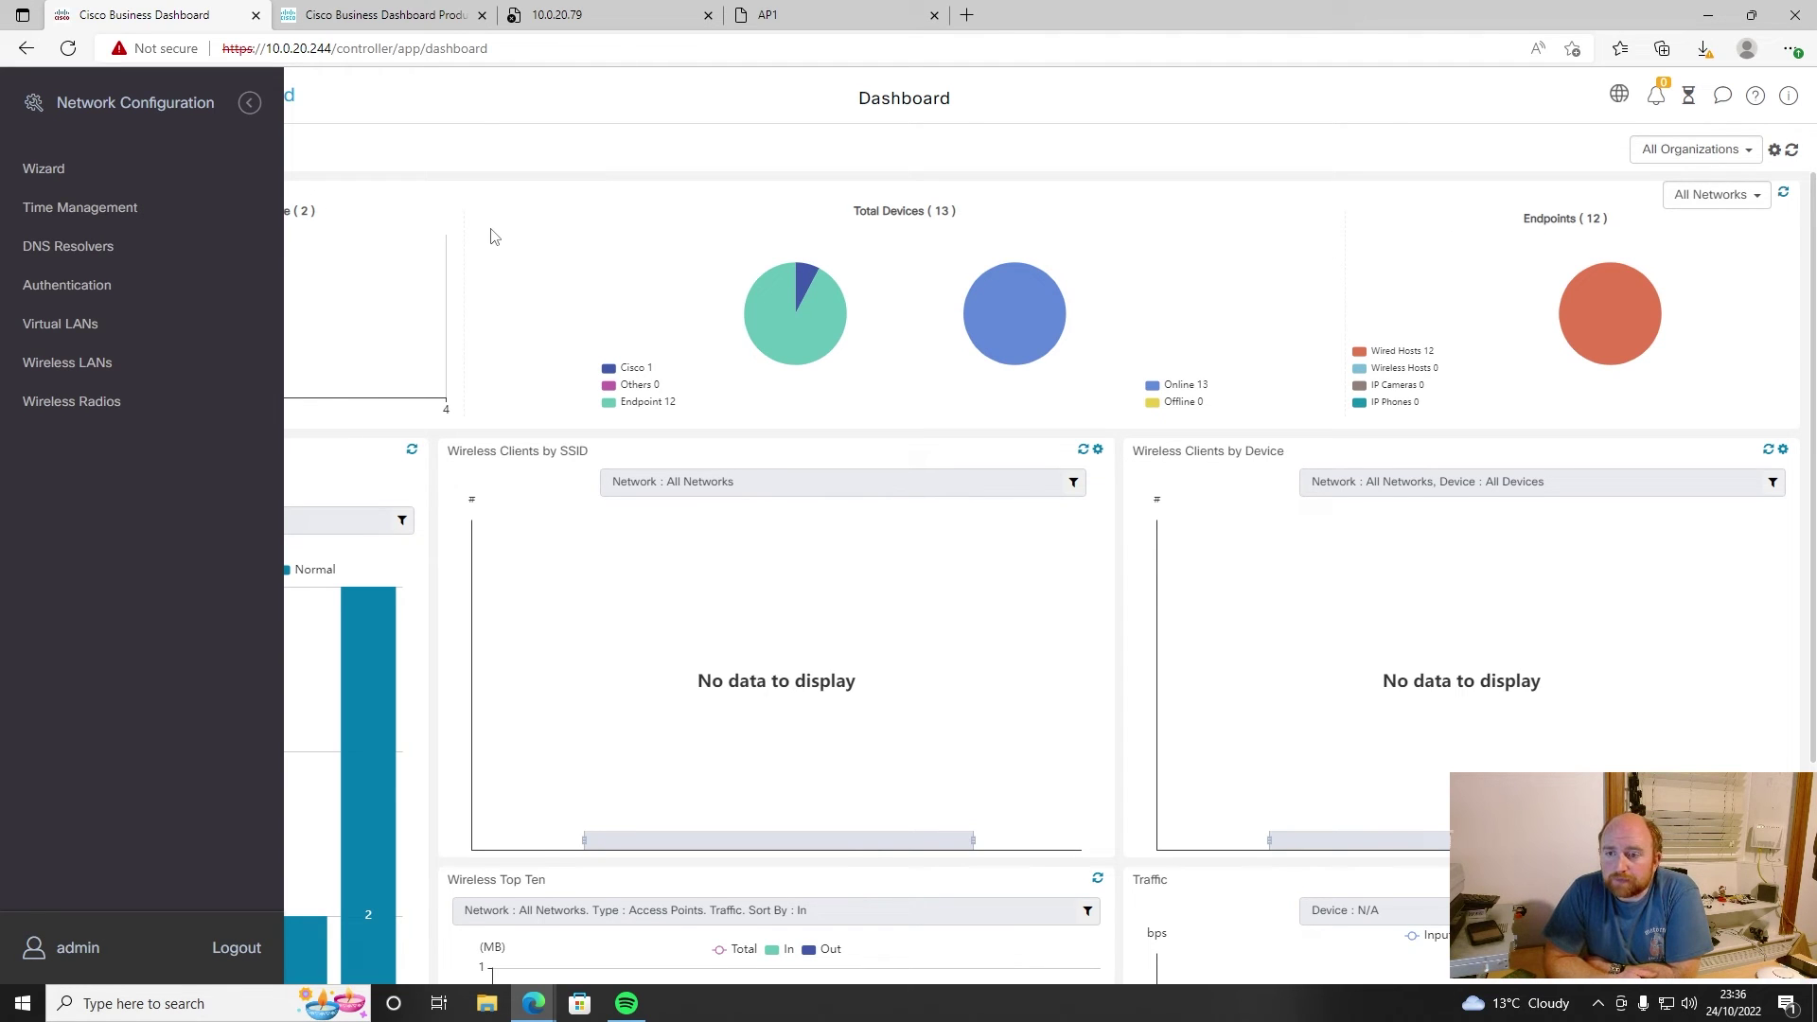
pyautogui.click(243, 107)
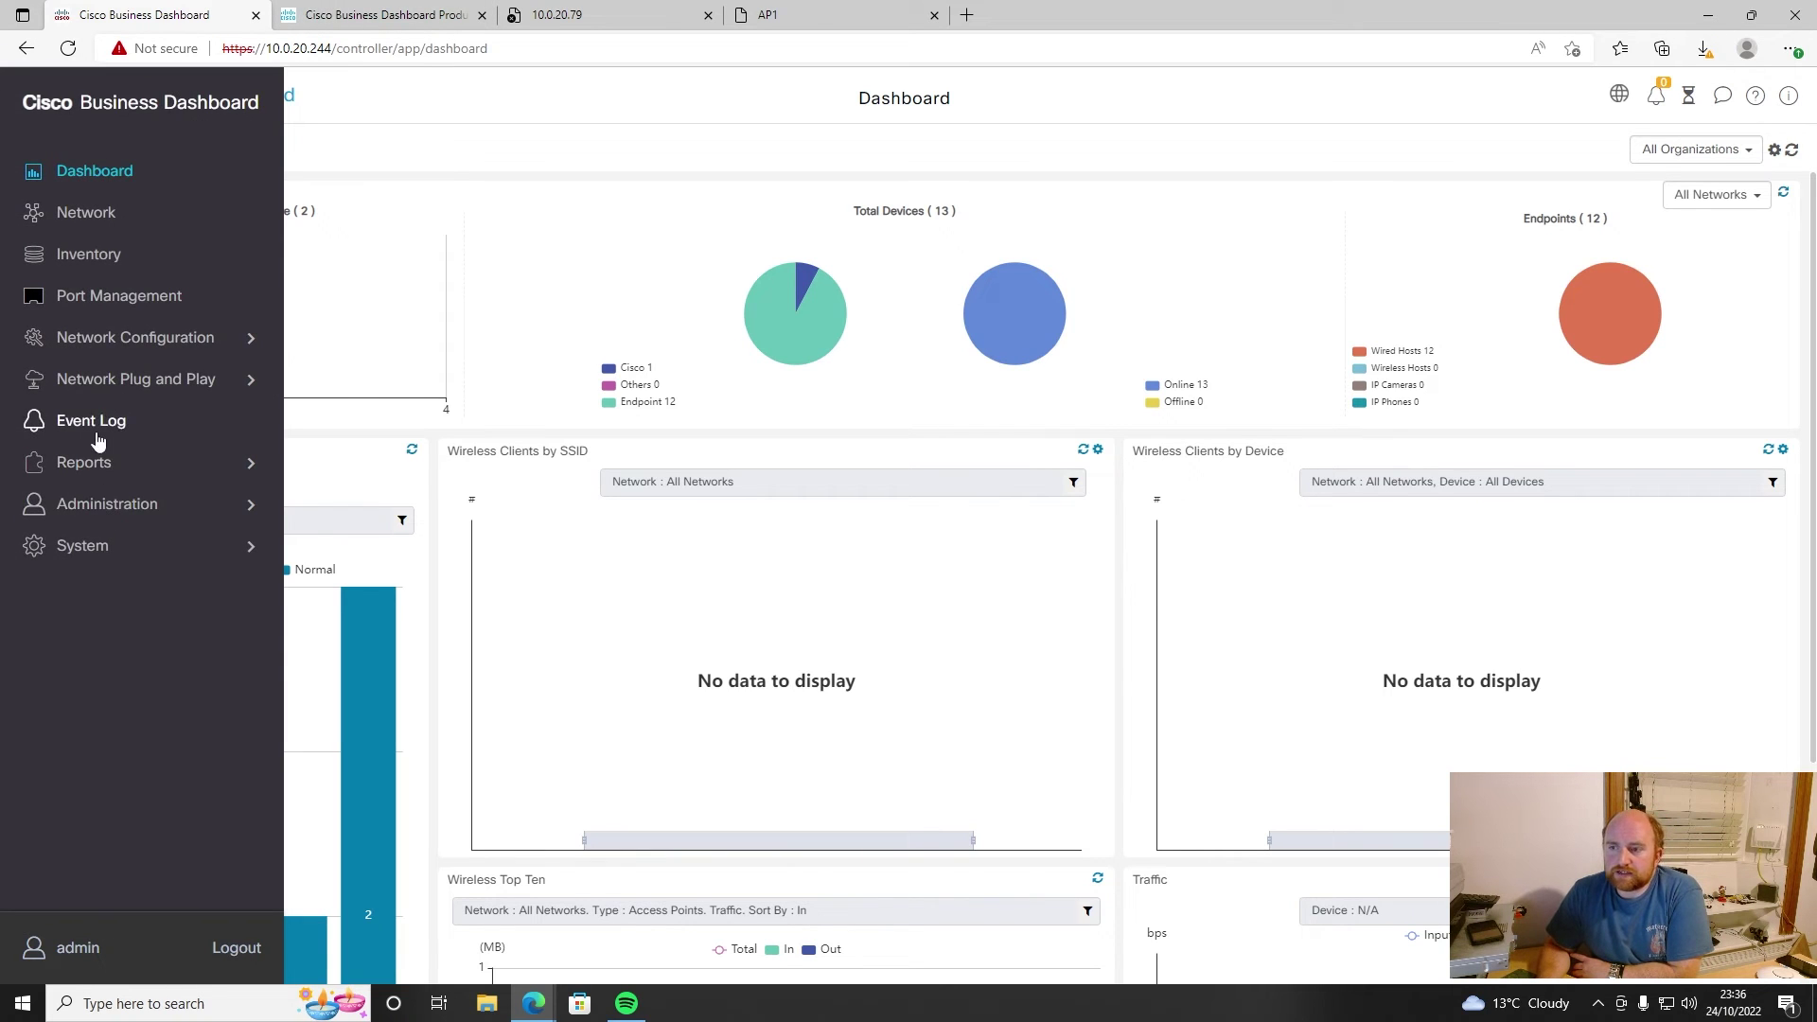
pyautogui.click(90, 380)
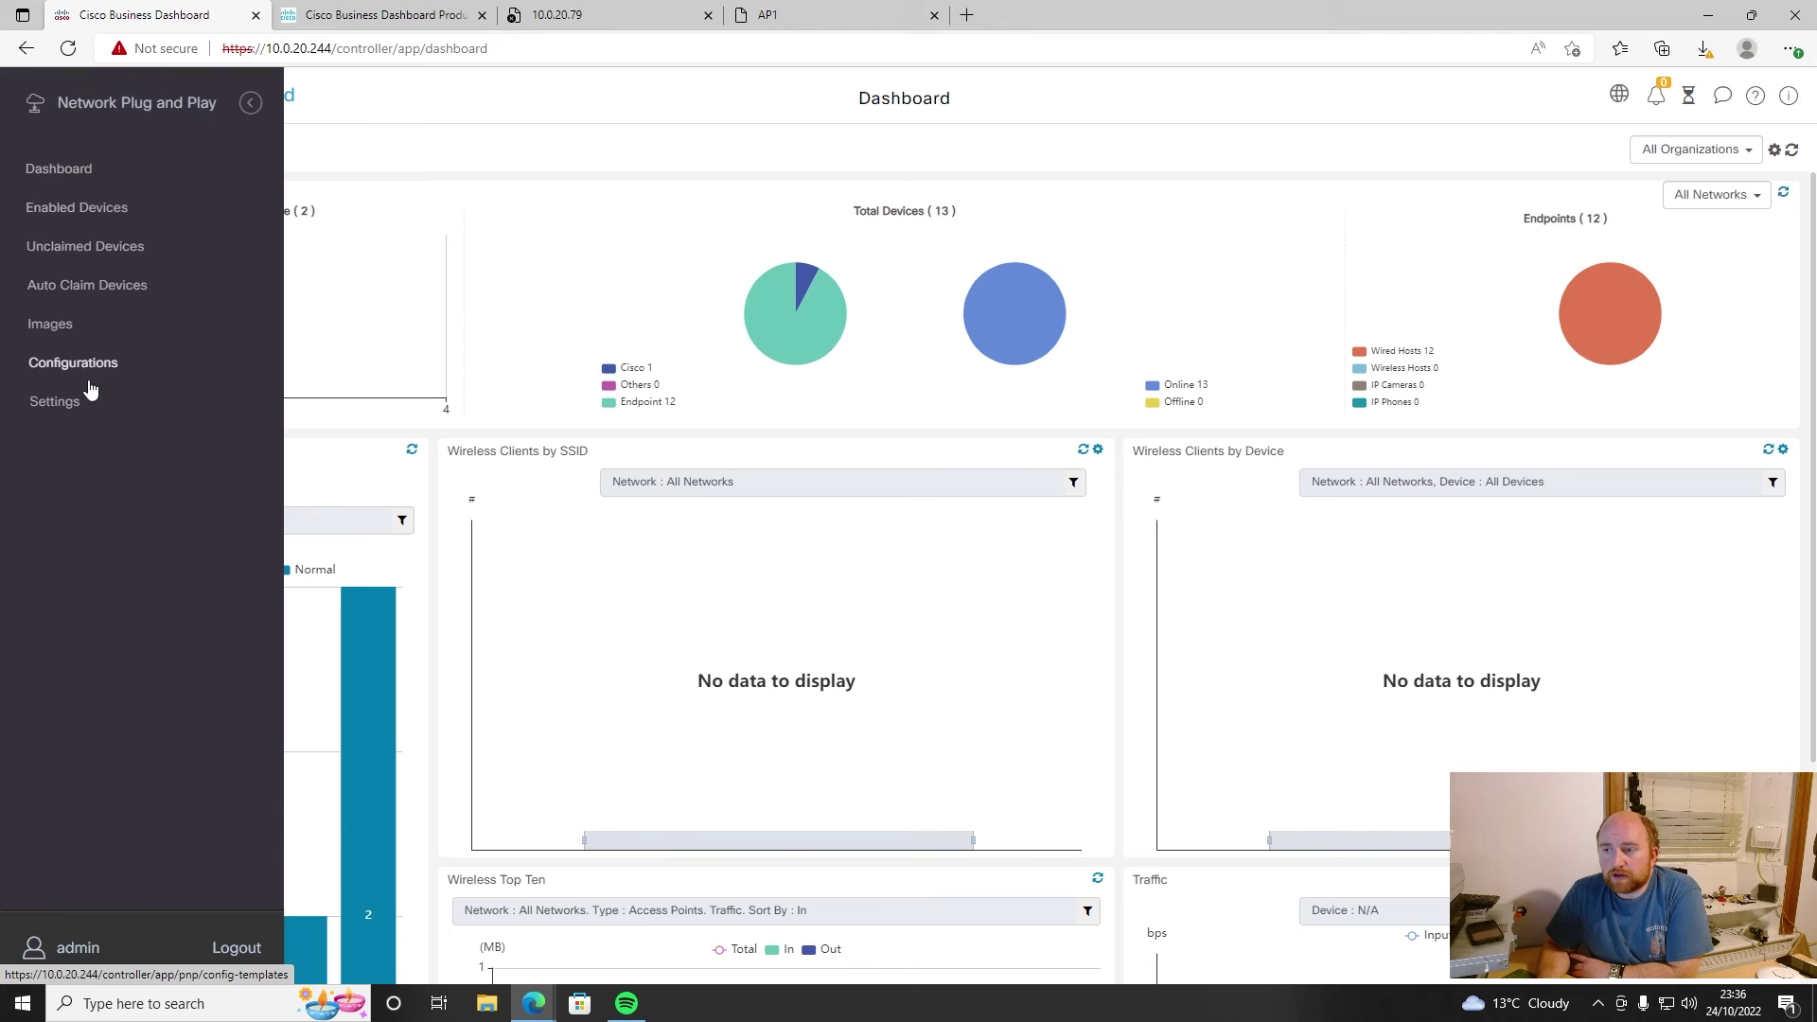
pyautogui.click(92, 216)
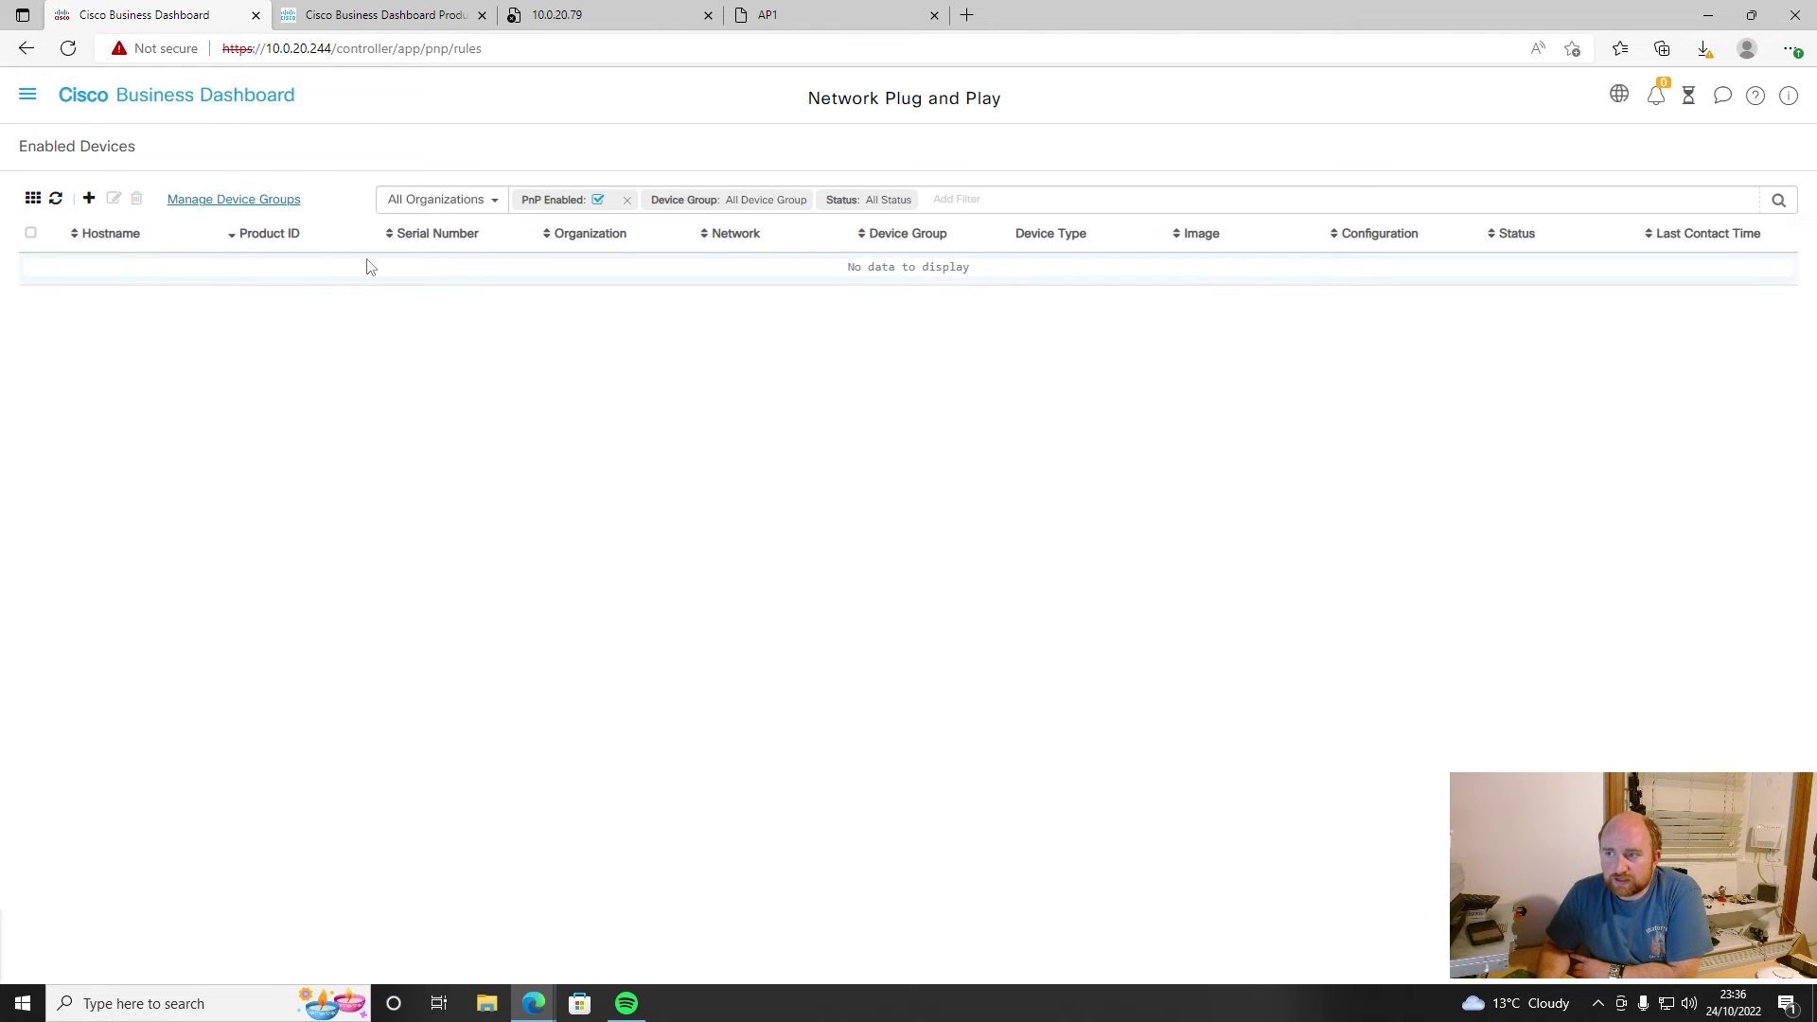
pyautogui.click(28, 95)
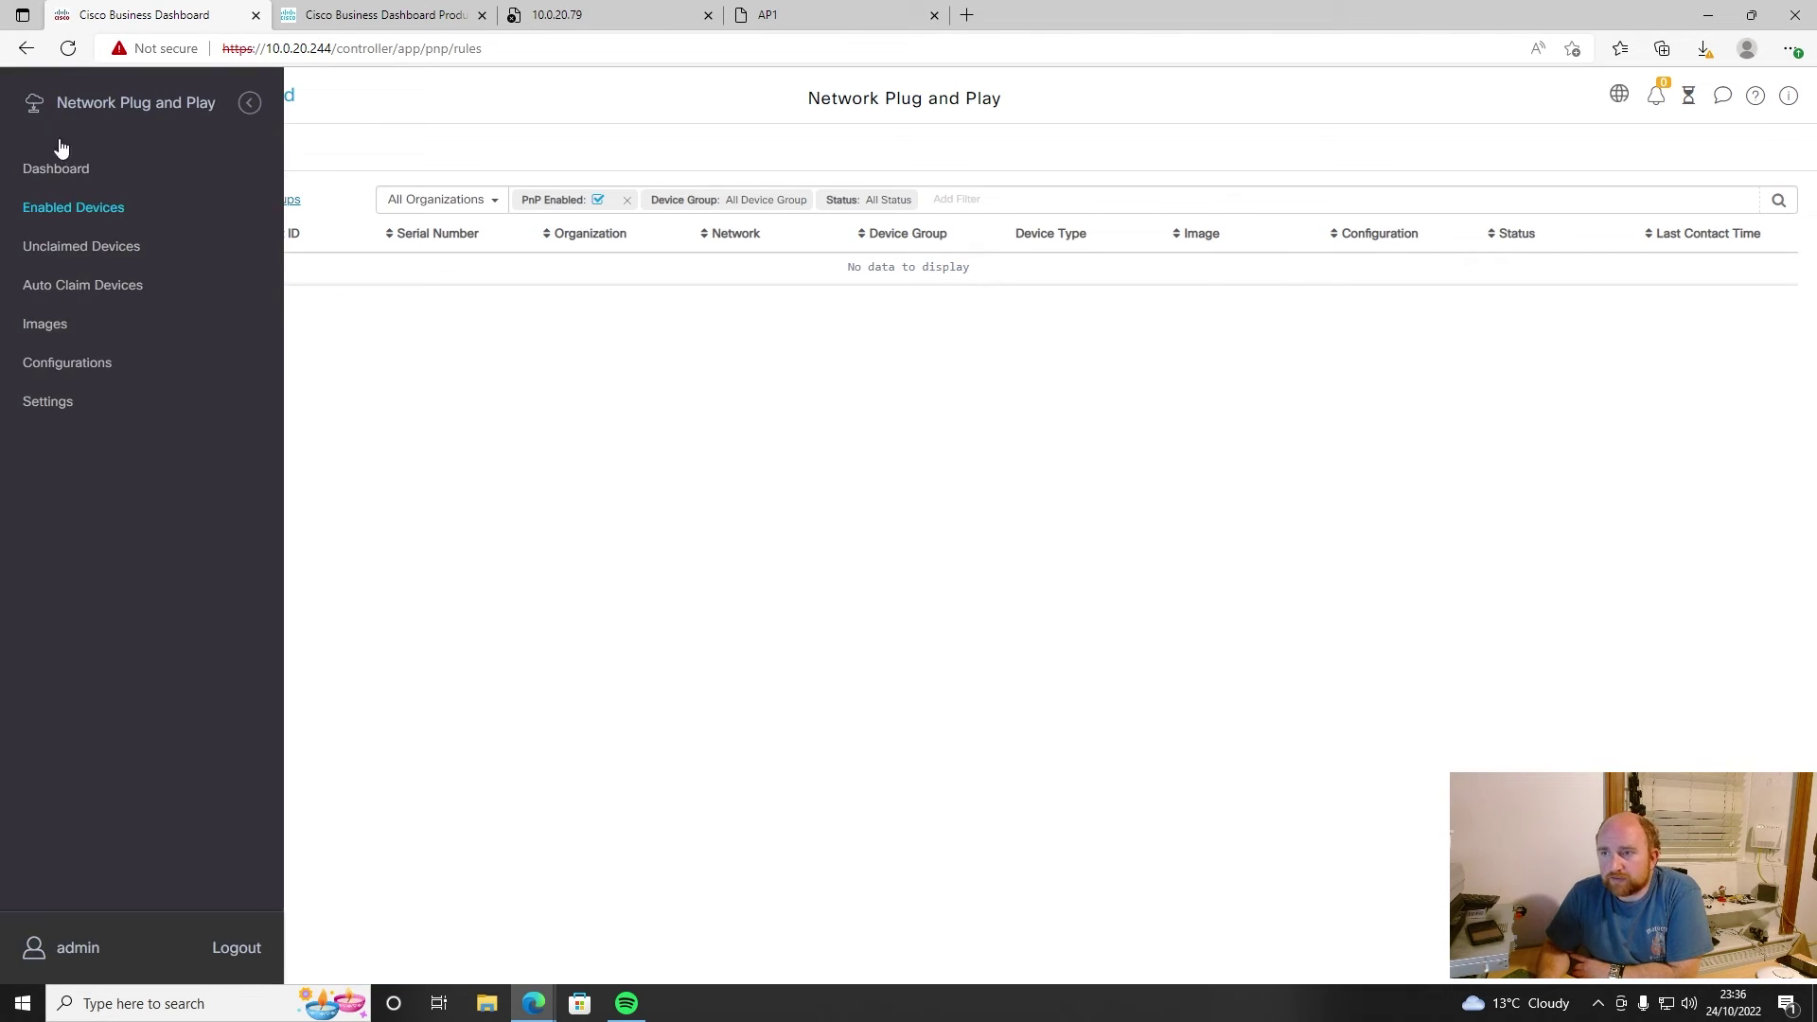
pyautogui.click(67, 172)
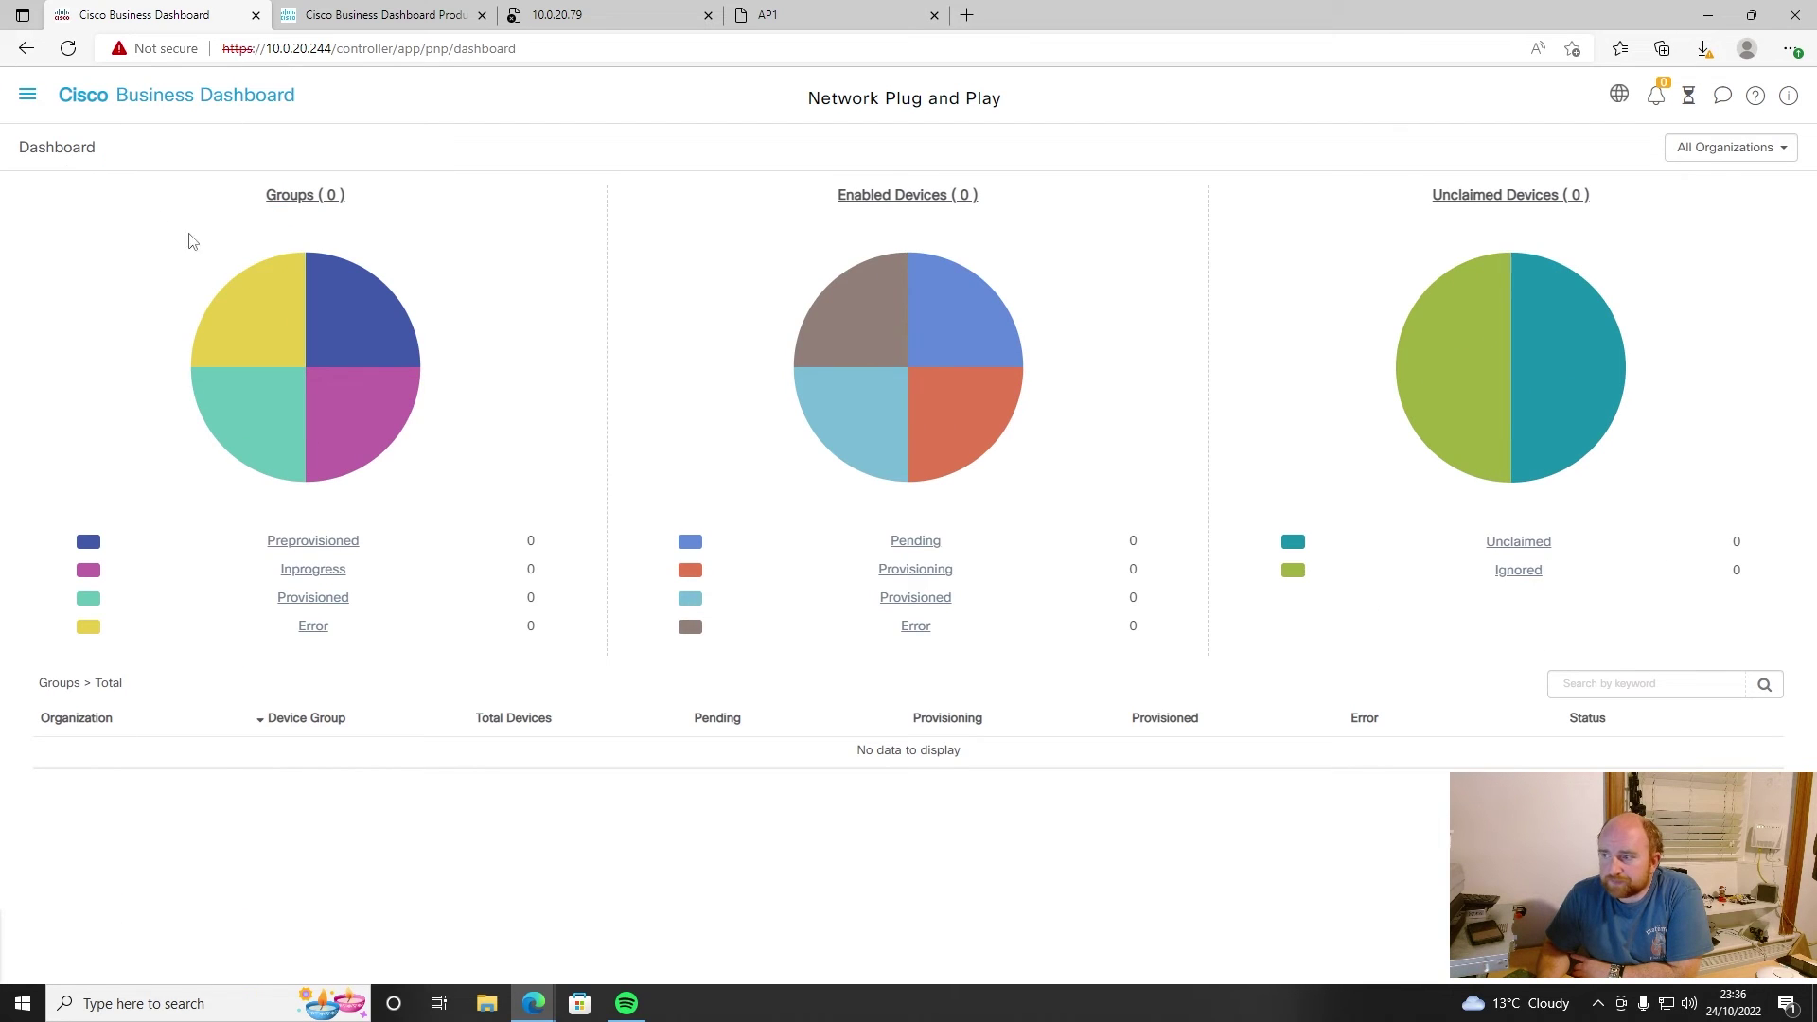
pyautogui.click(27, 99)
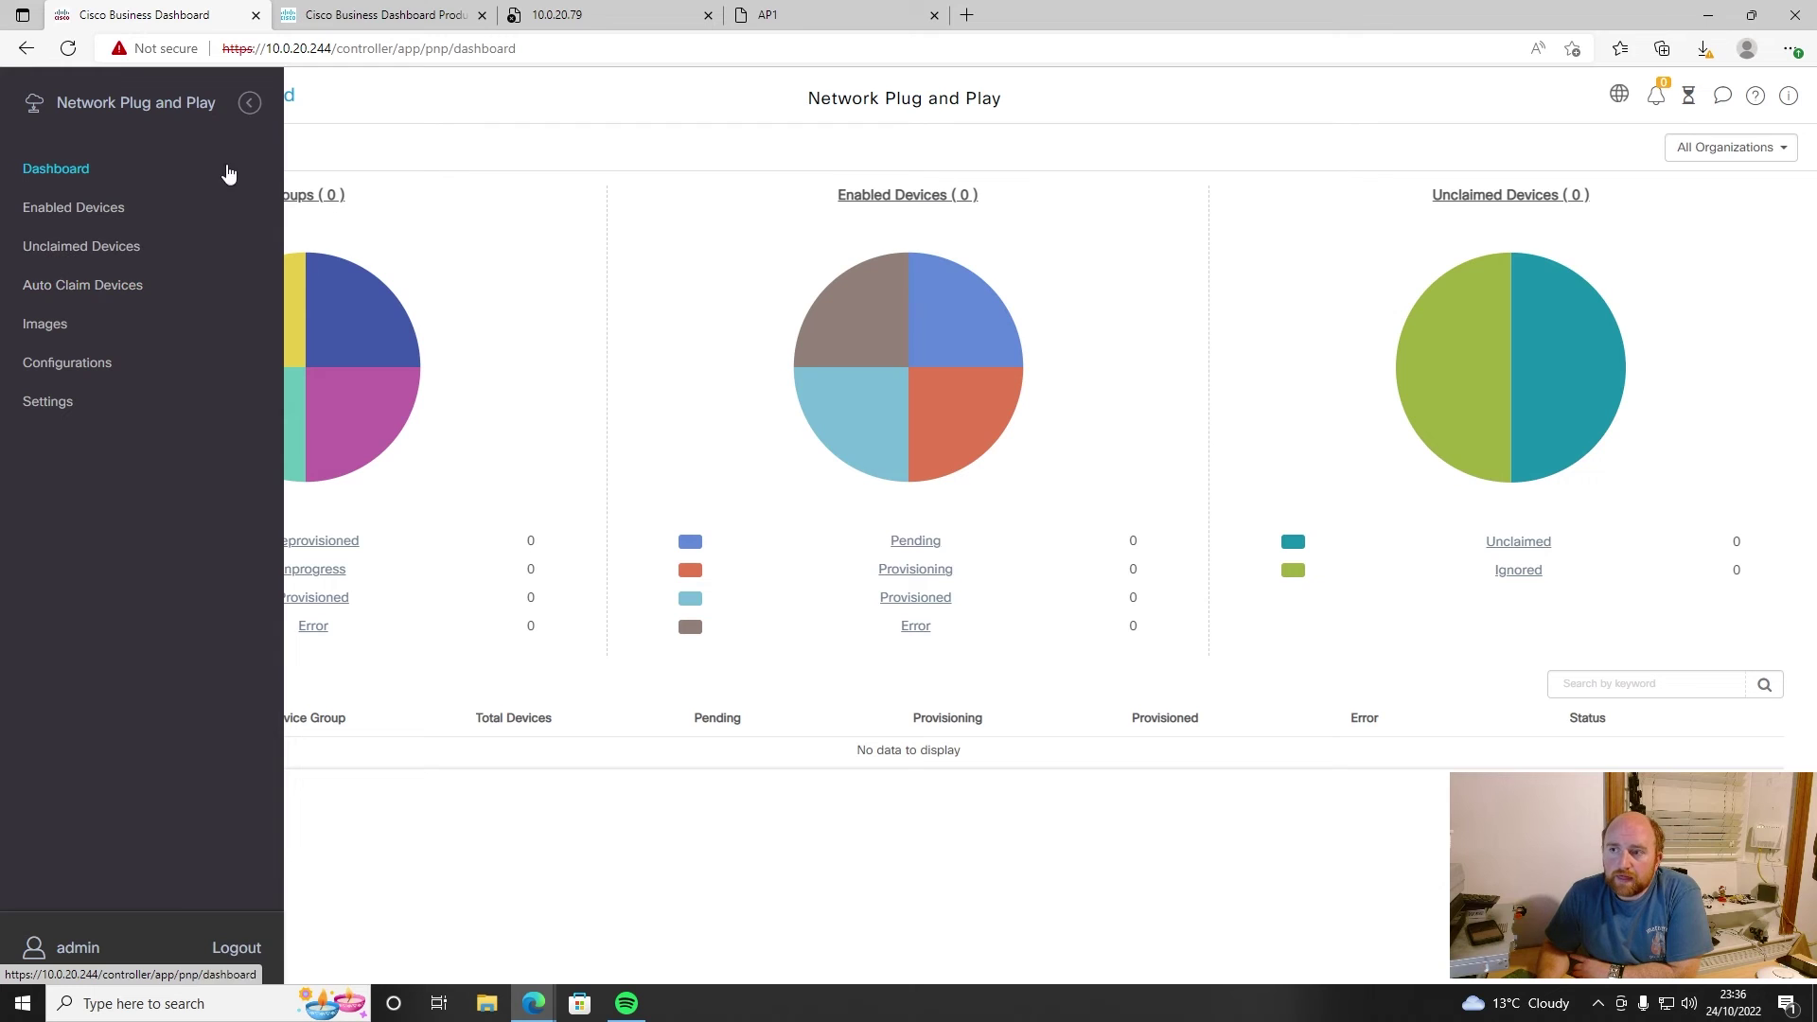
pyautogui.click(248, 102)
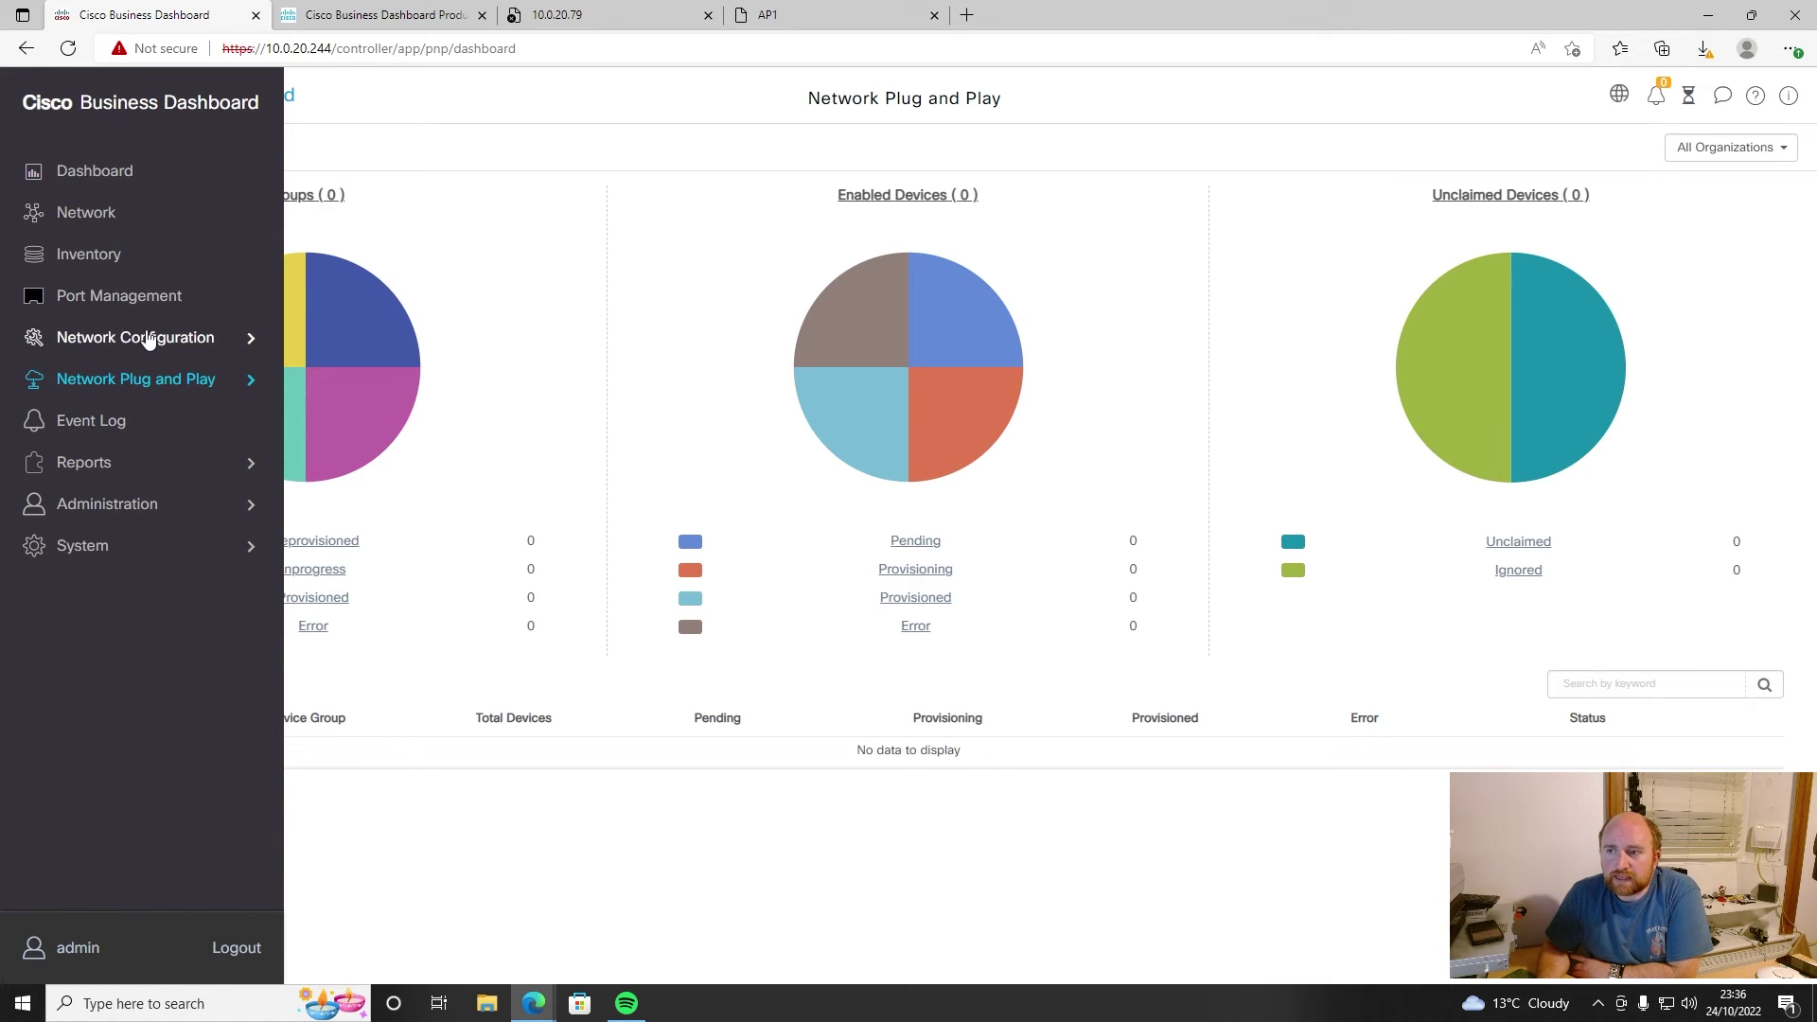
pyautogui.click(97, 176)
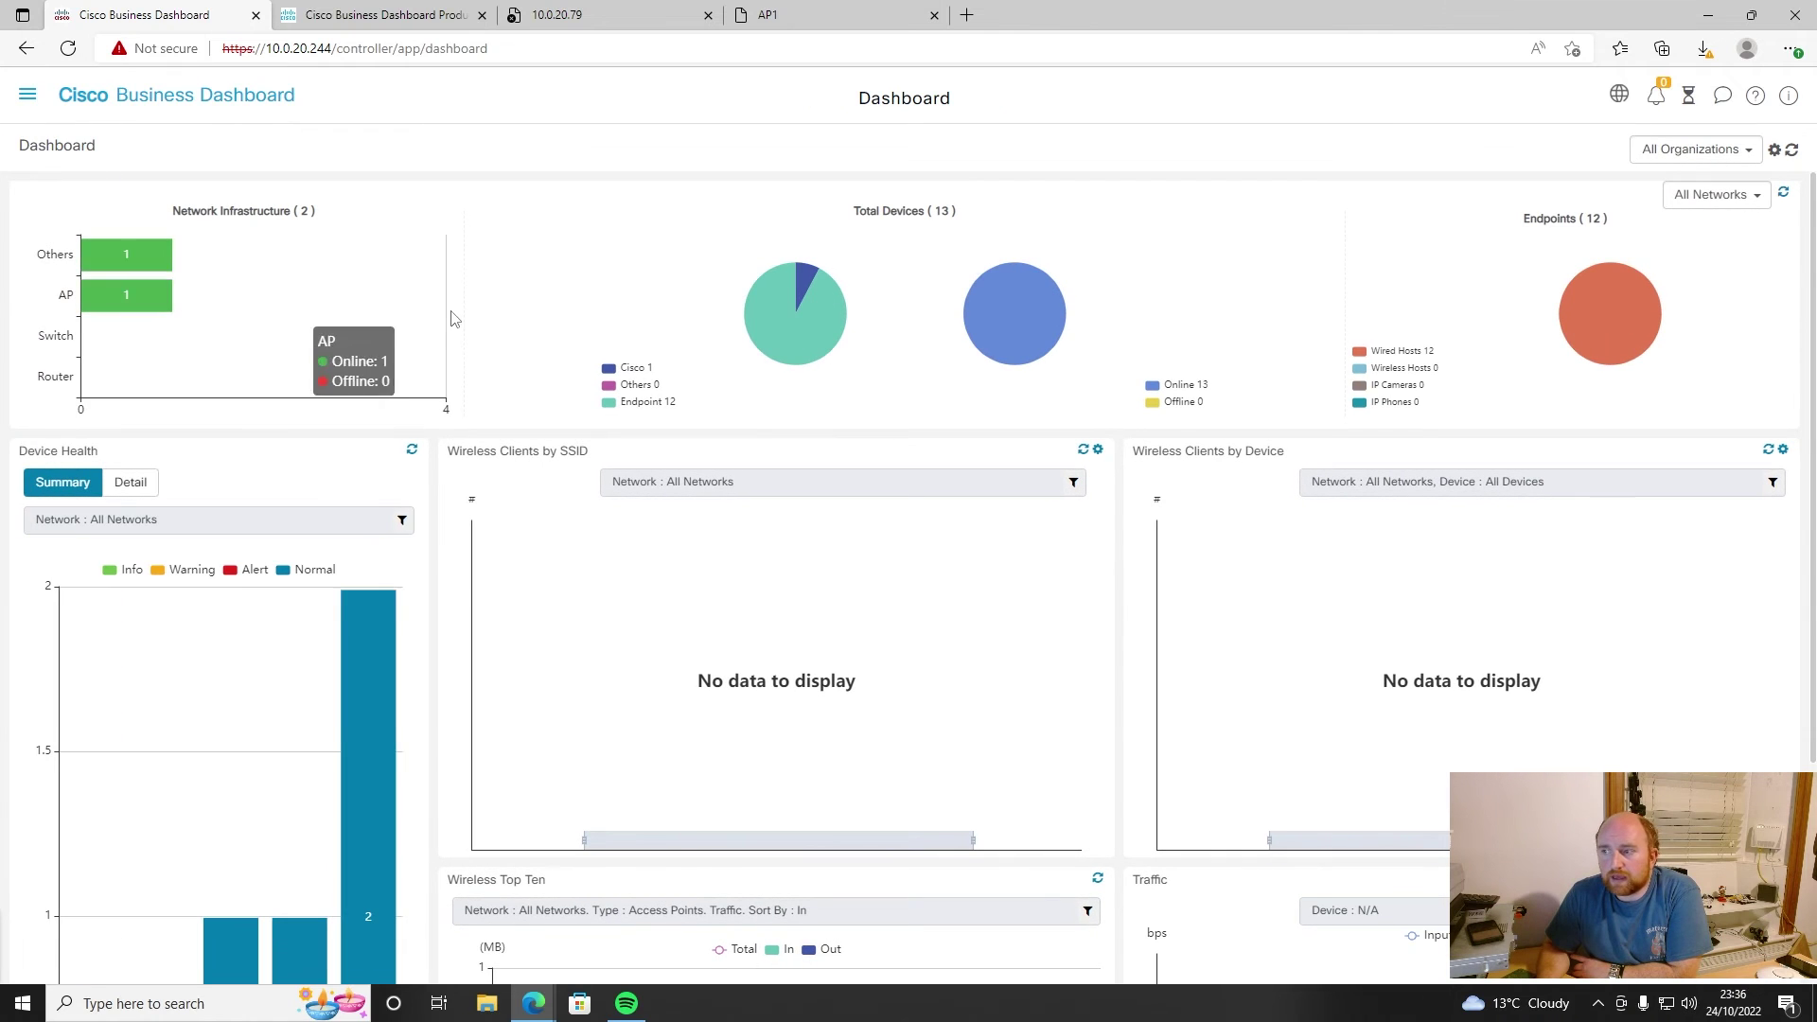